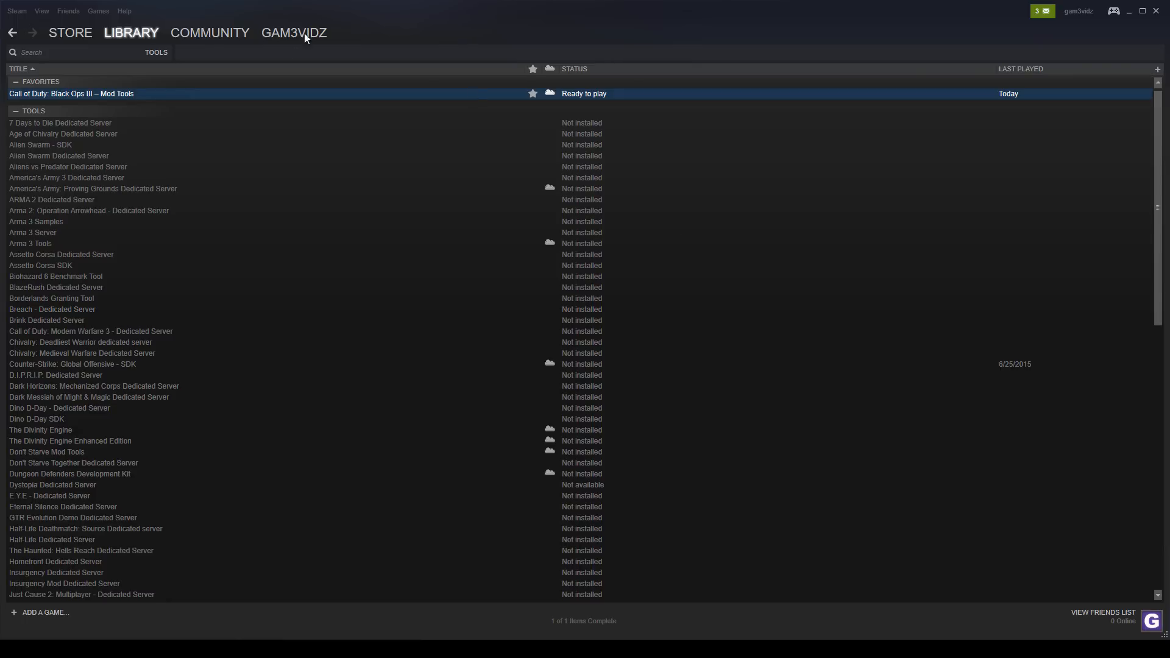
# - Show the Tools category of the Steam library, and launch Call of Duty Black Ops III Mod Tools from its desktop shortcut
pyautogui.moveTo(129, 38)
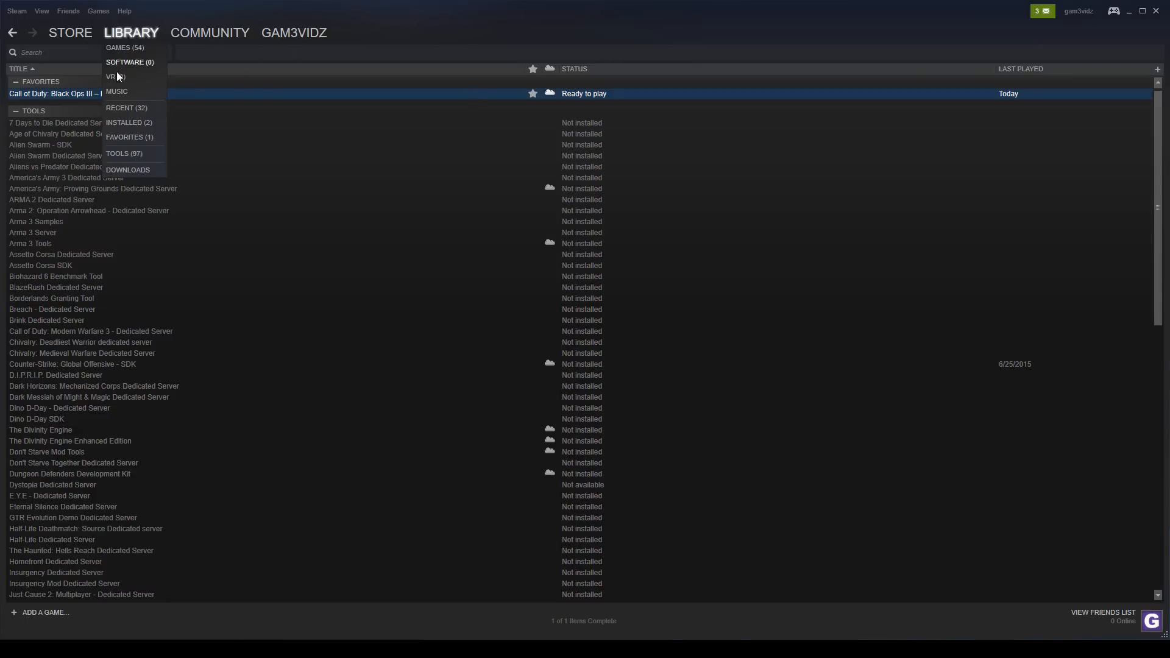
pyautogui.click(132, 152)
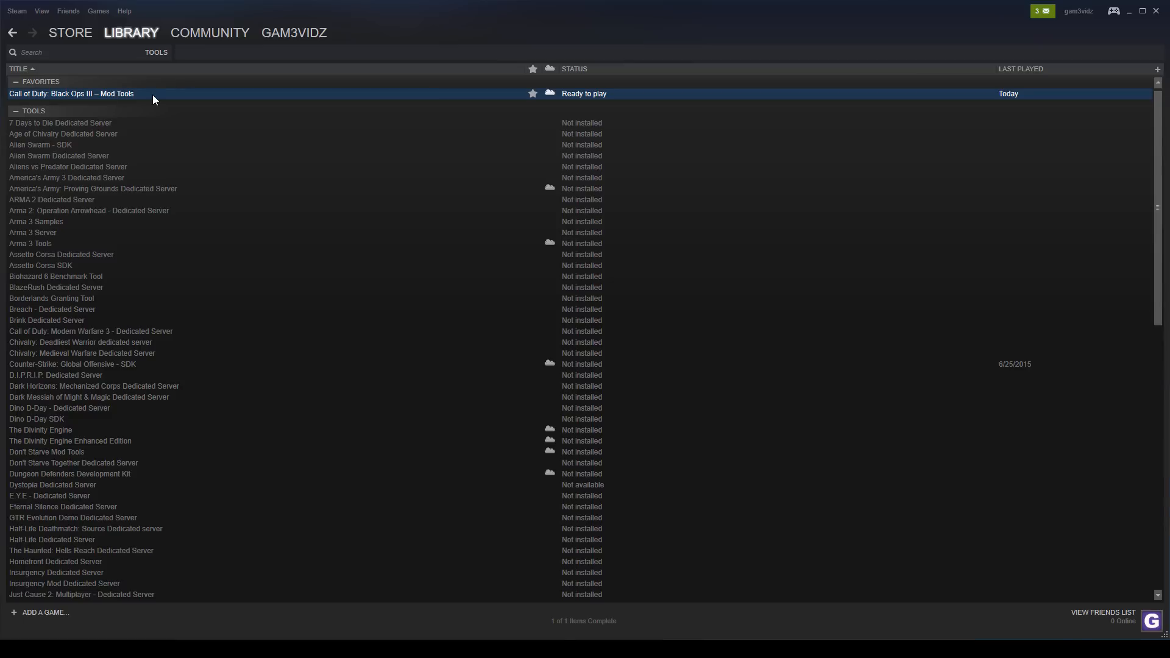
pyautogui.click(1127, 14)
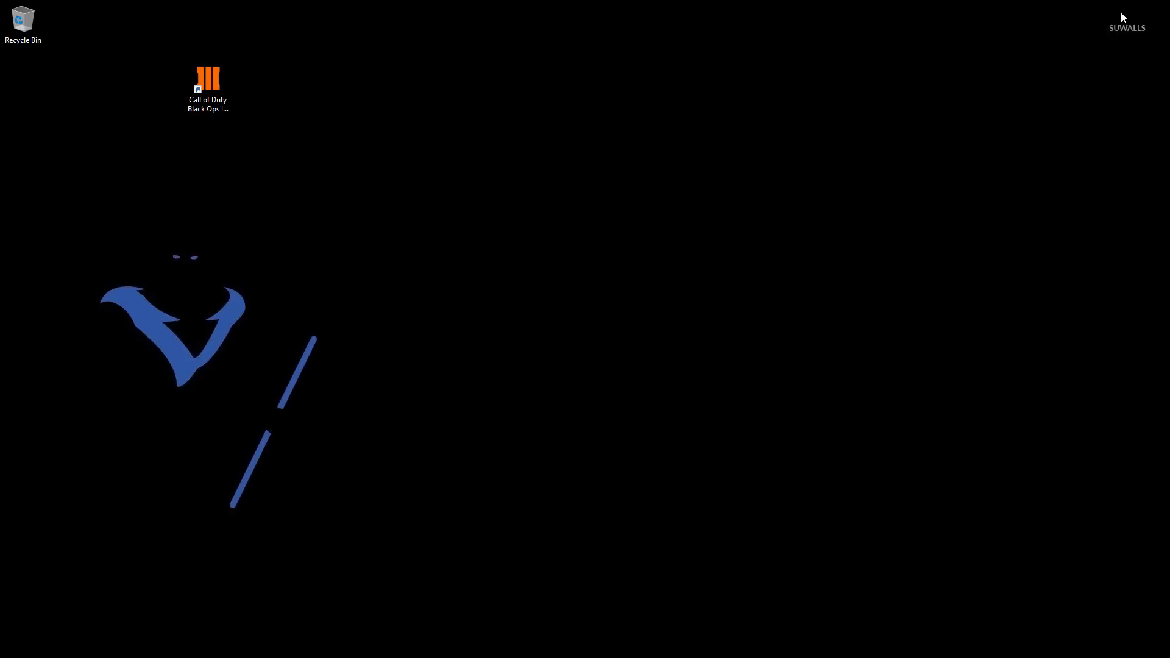
pyautogui.click(208, 82)
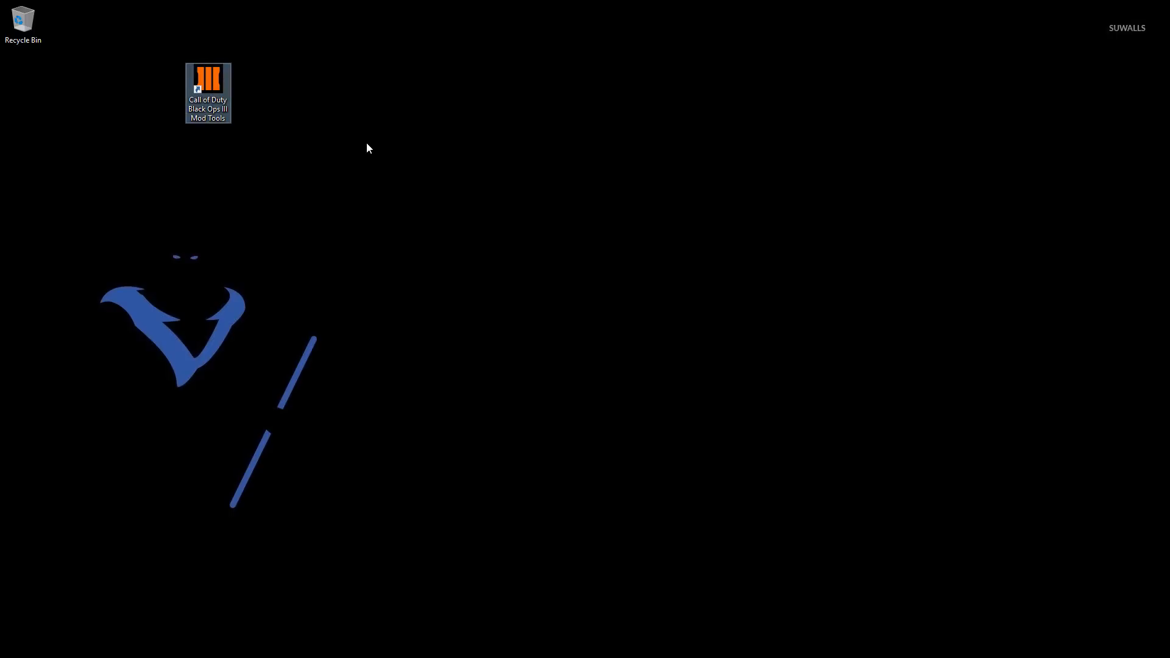
pyautogui.doubleClick(196, 84)
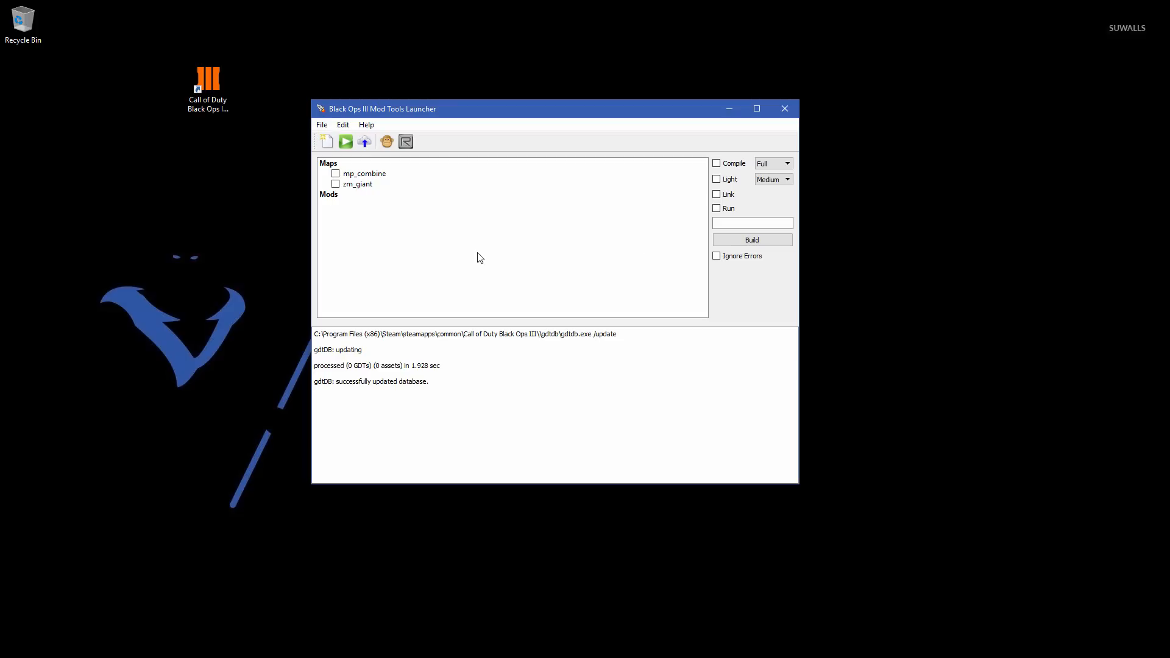
# - View the launcher's language options and close them without making changes
pyautogui.click(321, 124)
pyautogui.moveTo(343, 125)
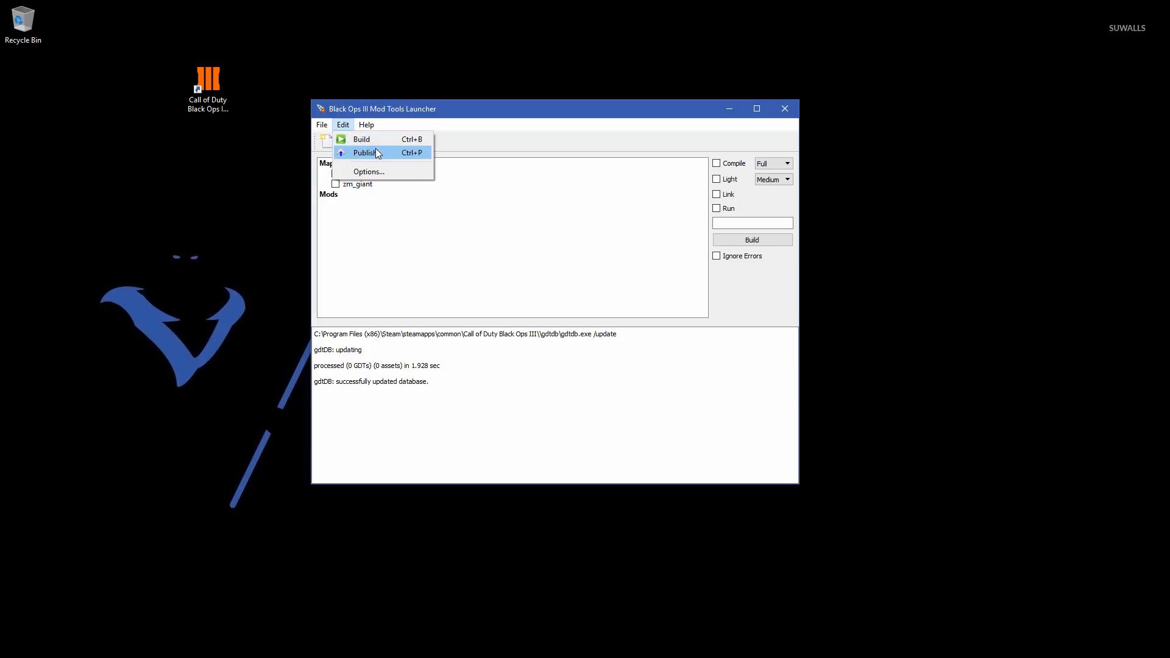
pyautogui.click(369, 172)
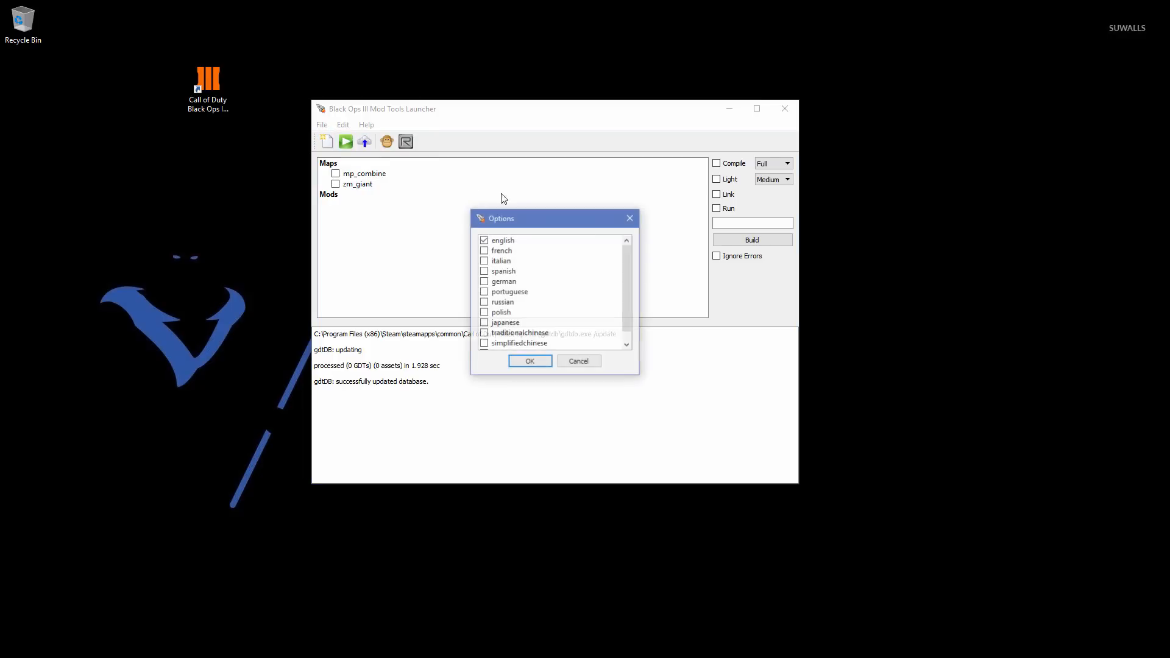
pyautogui.click(595, 362)
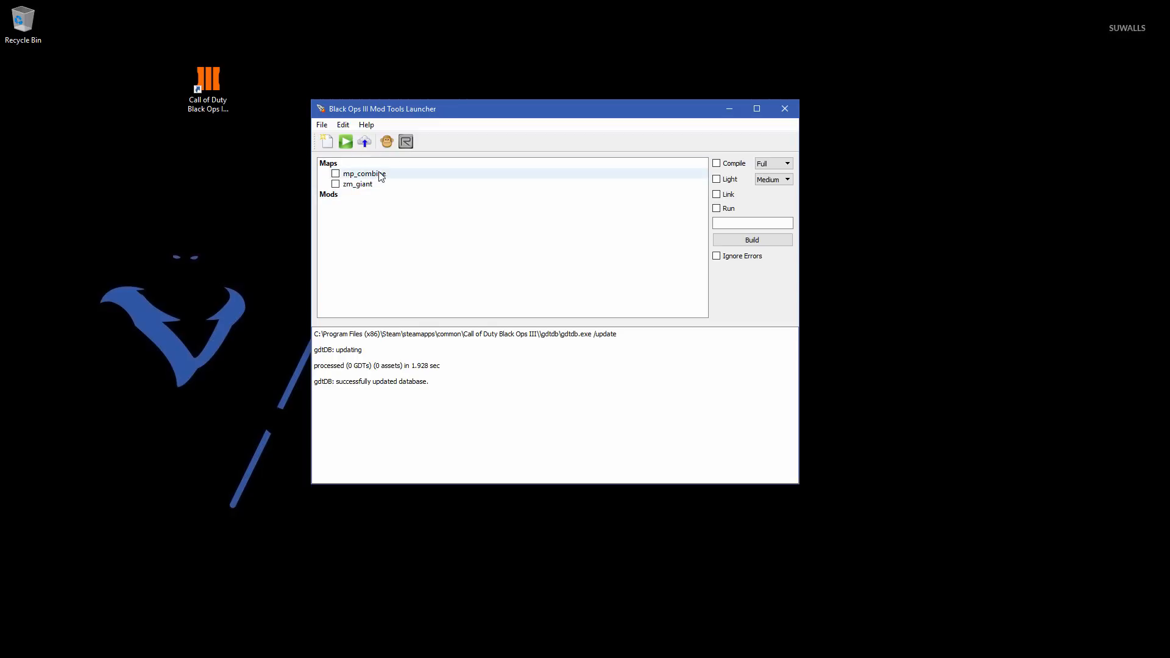
# - Highlight the zm_giant map and enable the Compile, Light, Link and Run build options with Full compile and Medium light quality
pyautogui.click(421, 174)
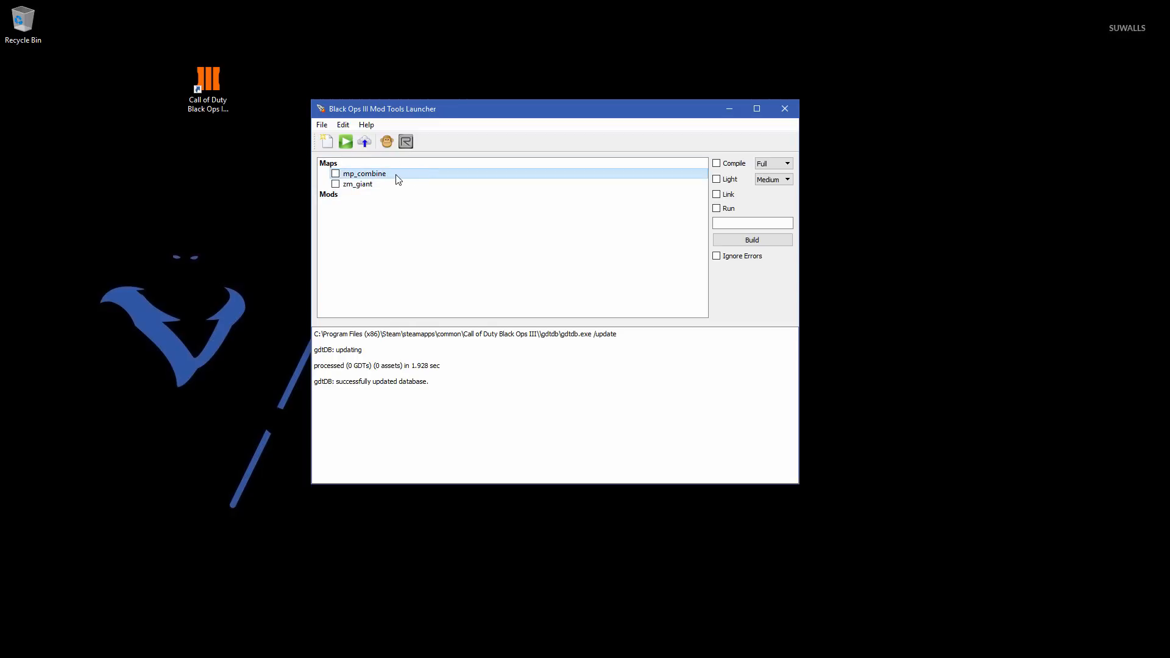
pyautogui.click(419, 185)
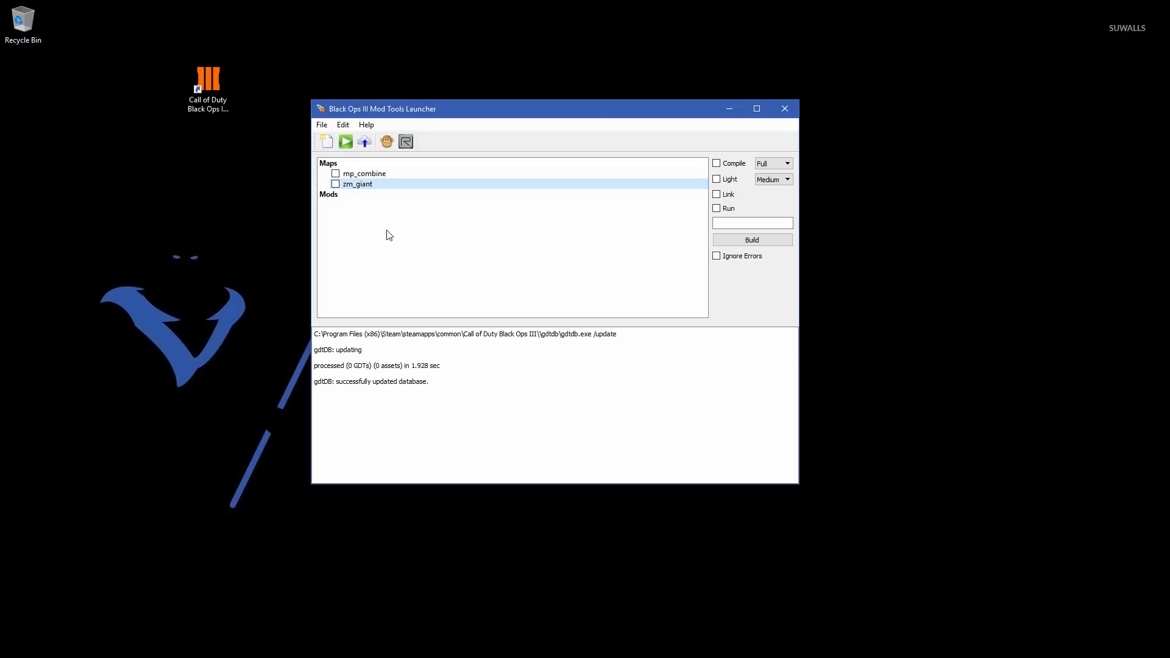
pyautogui.click(717, 163)
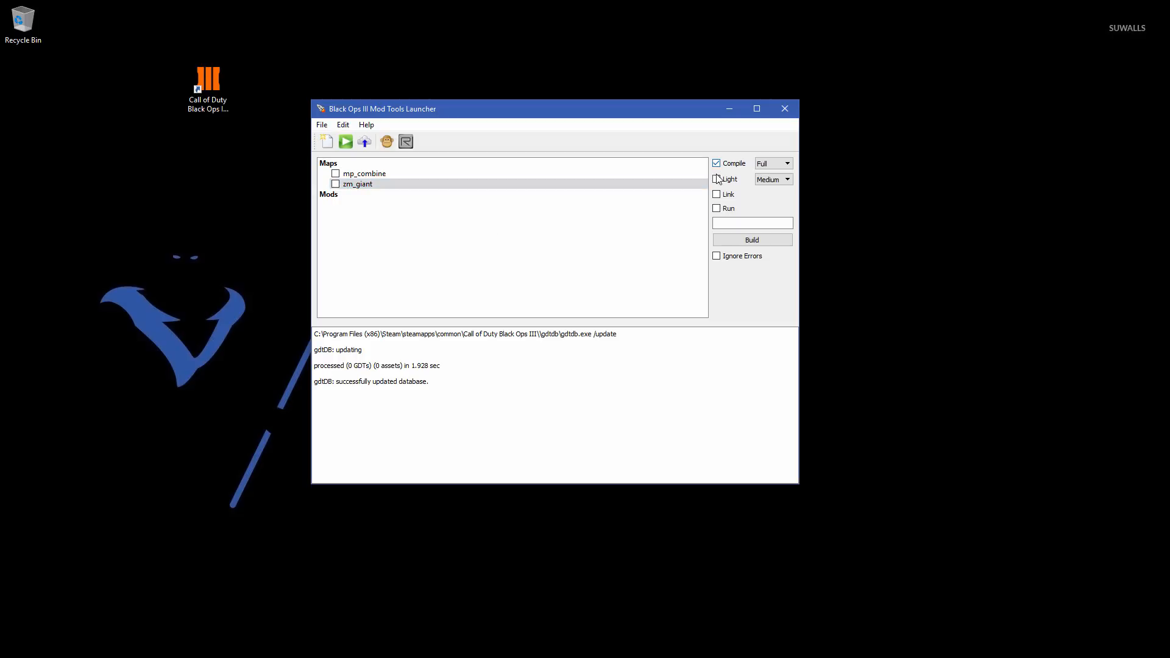
pyautogui.click(717, 179)
pyautogui.click(717, 194)
pyautogui.click(717, 209)
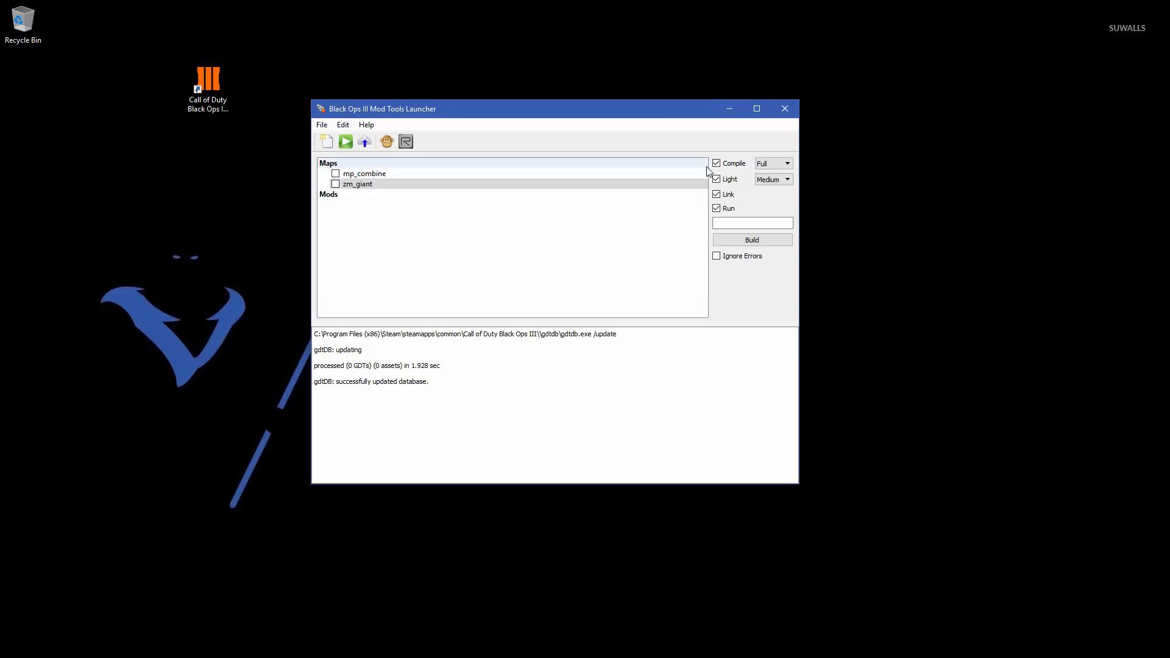
pyautogui.click(768, 164)
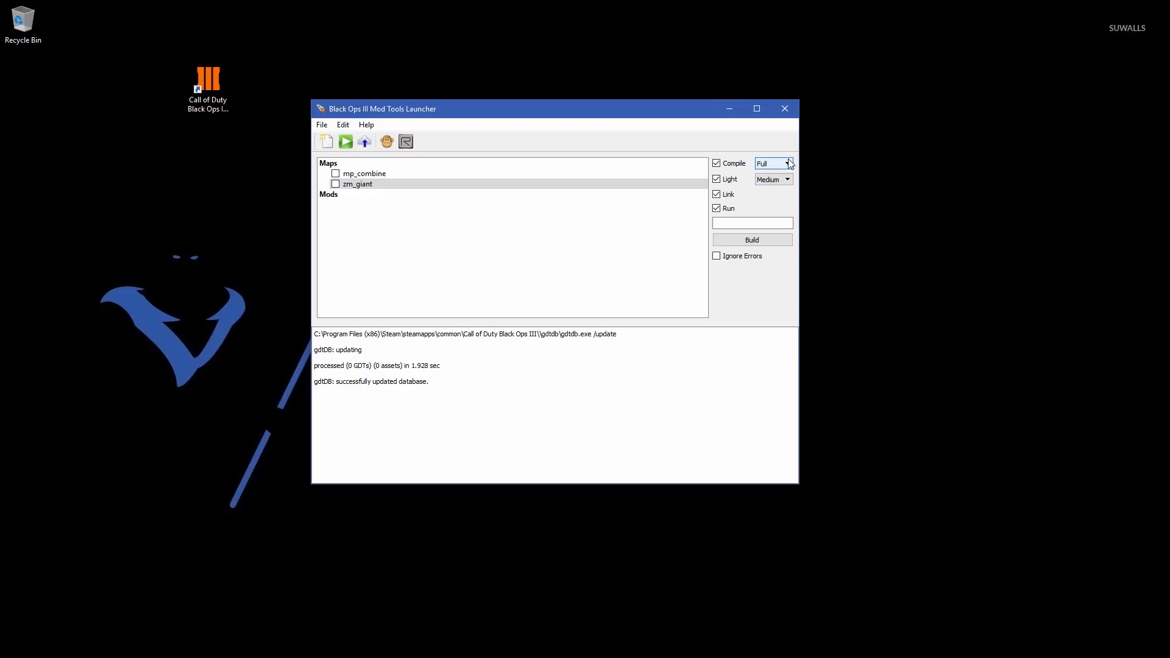
pyautogui.click(772, 180)
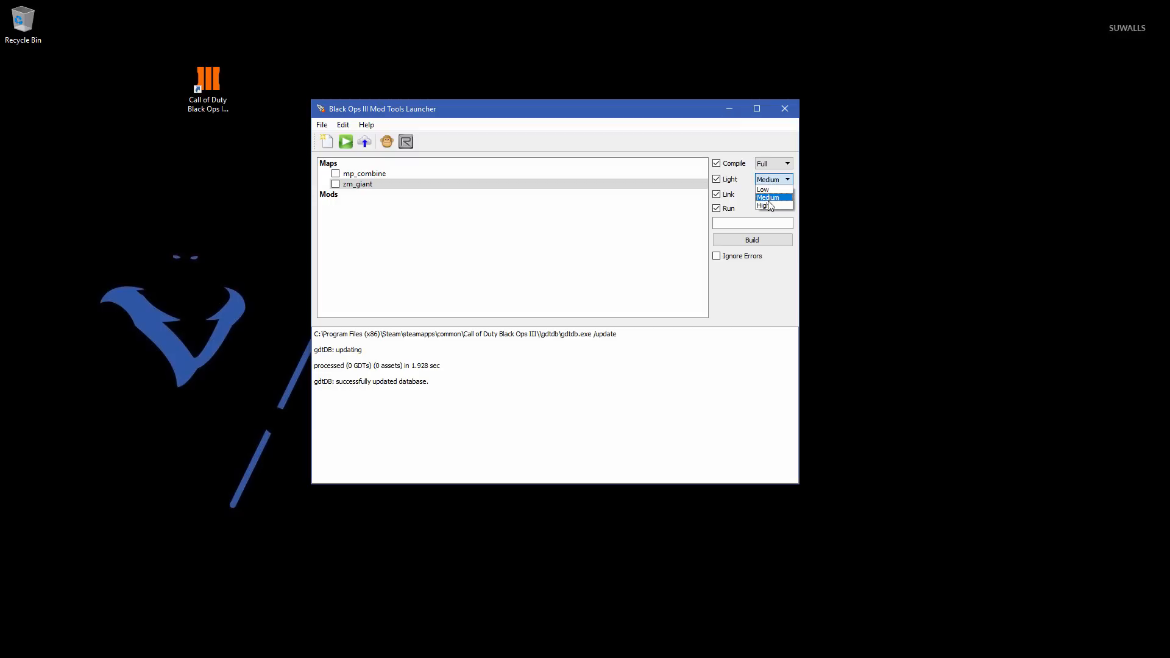
pyautogui.click(773, 198)
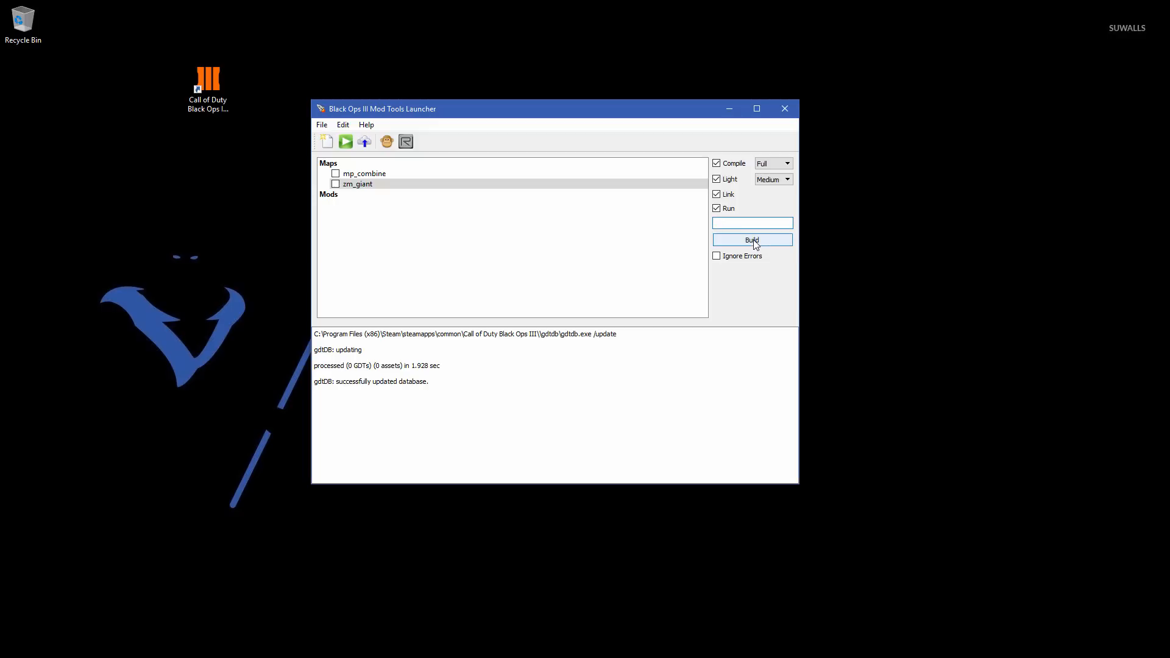
# - Turn off the Run, Link, Light and Compile build options
pyautogui.click(720, 210)
pyautogui.click(717, 194)
pyautogui.click(717, 179)
pyautogui.click(717, 163)
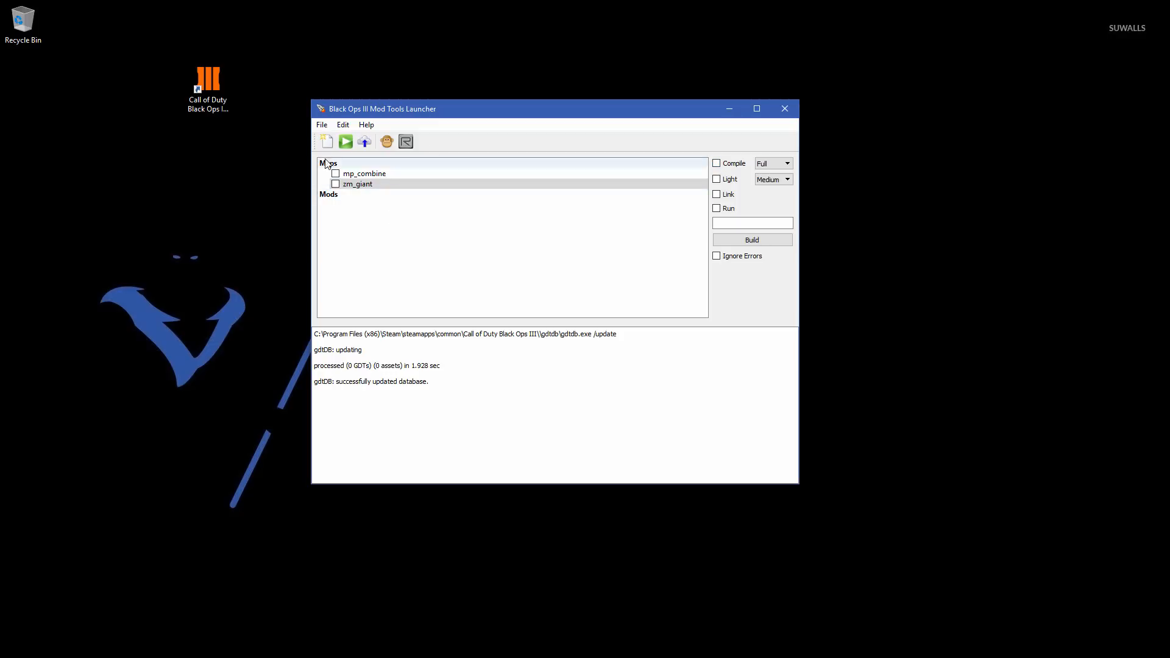
# - Create a new map named zm_tutorial from the ZM Mod Level template and dismiss the created-files summary
pyautogui.click(327, 141)
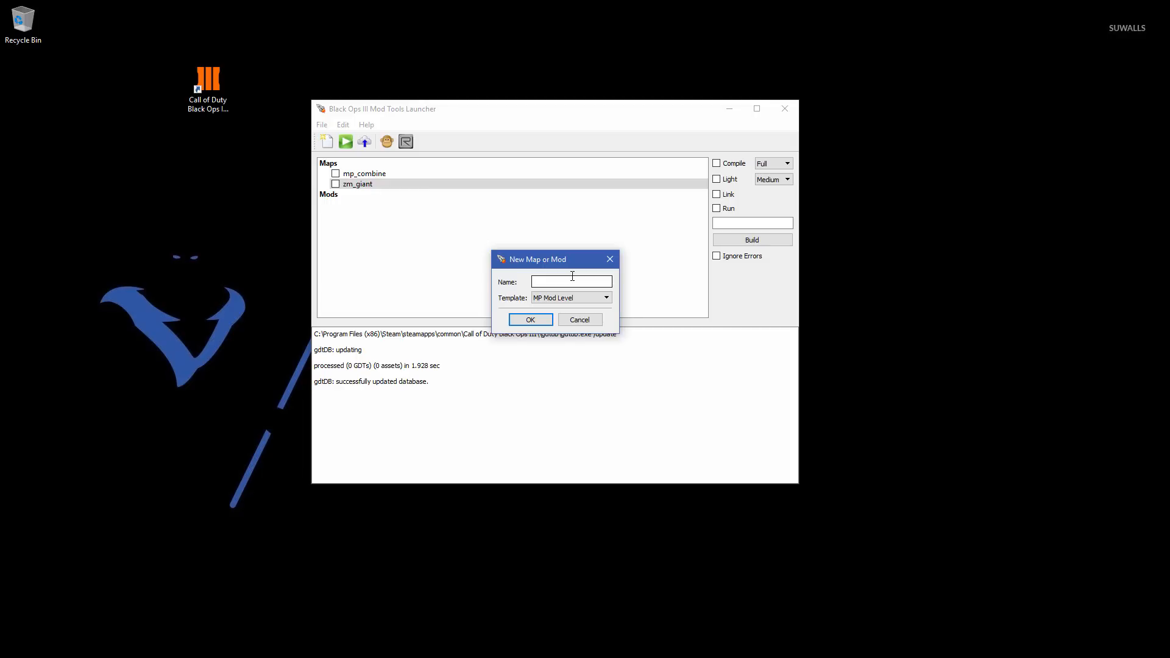
pyautogui.write('mop')
pyautogui.press('BackSpace')
pyautogui.press('BackSpace')
pyautogui.write('zm_tuto')
pyautogui.click(600, 298)
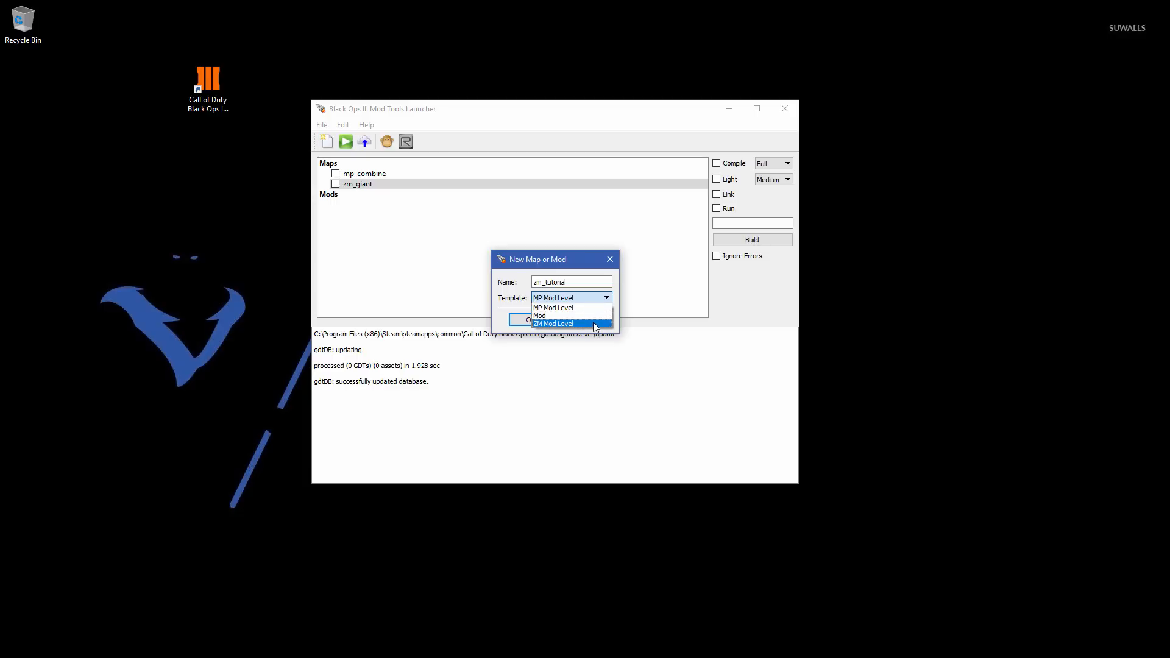
pyautogui.click(596, 324)
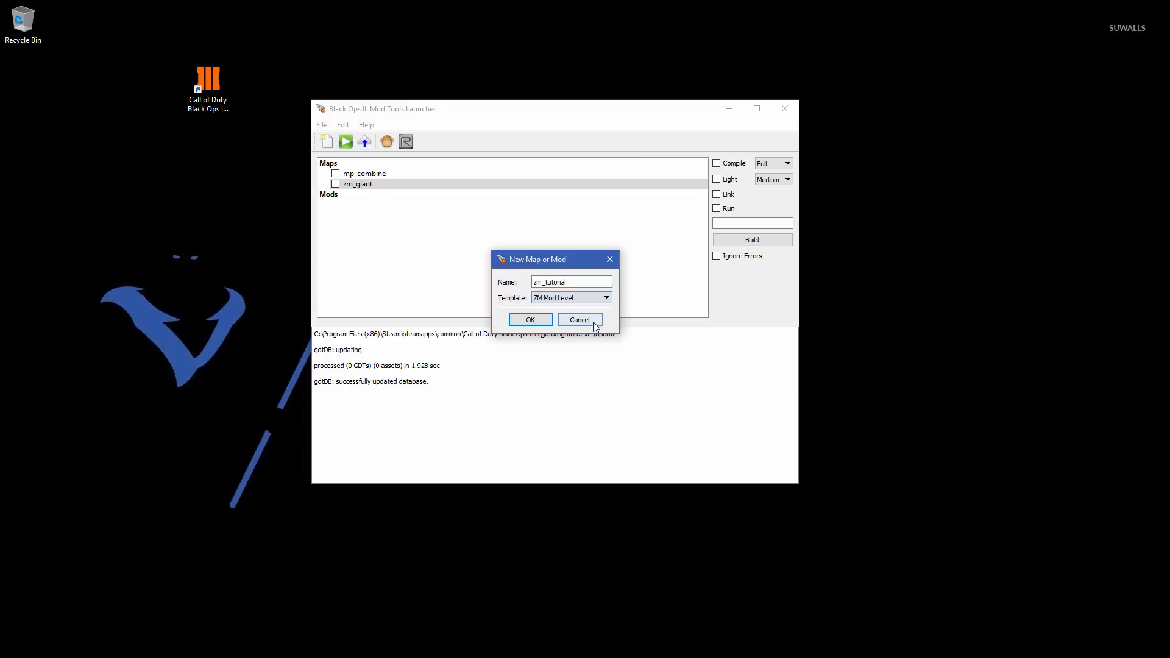
pyautogui.click(539, 321)
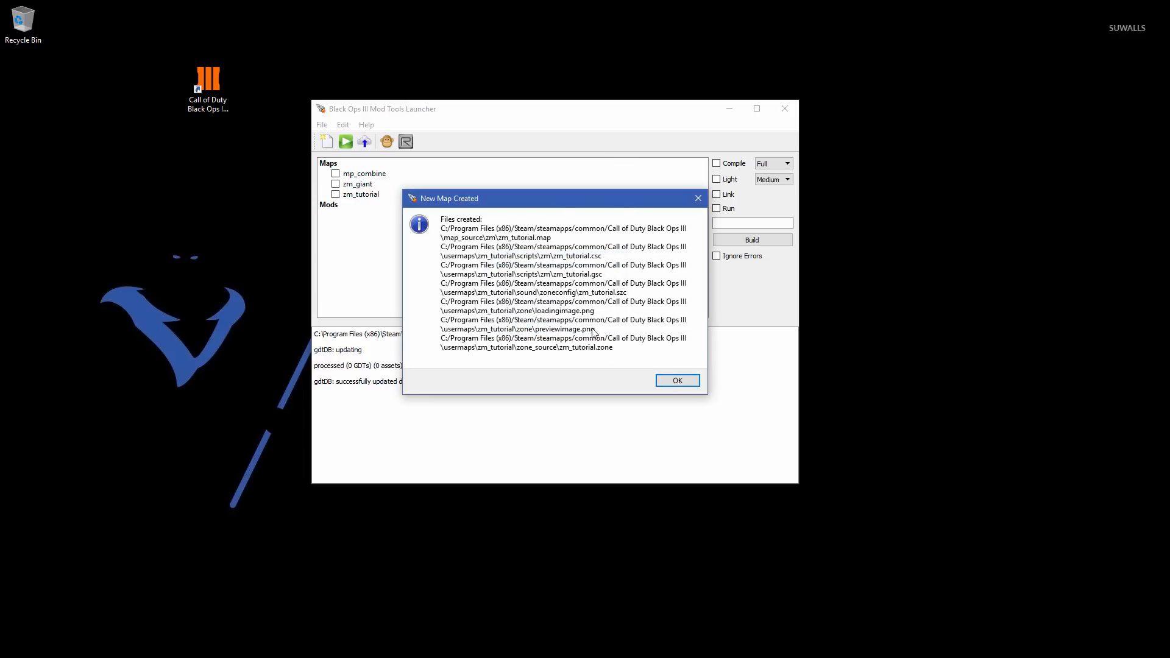
pyautogui.click(678, 380)
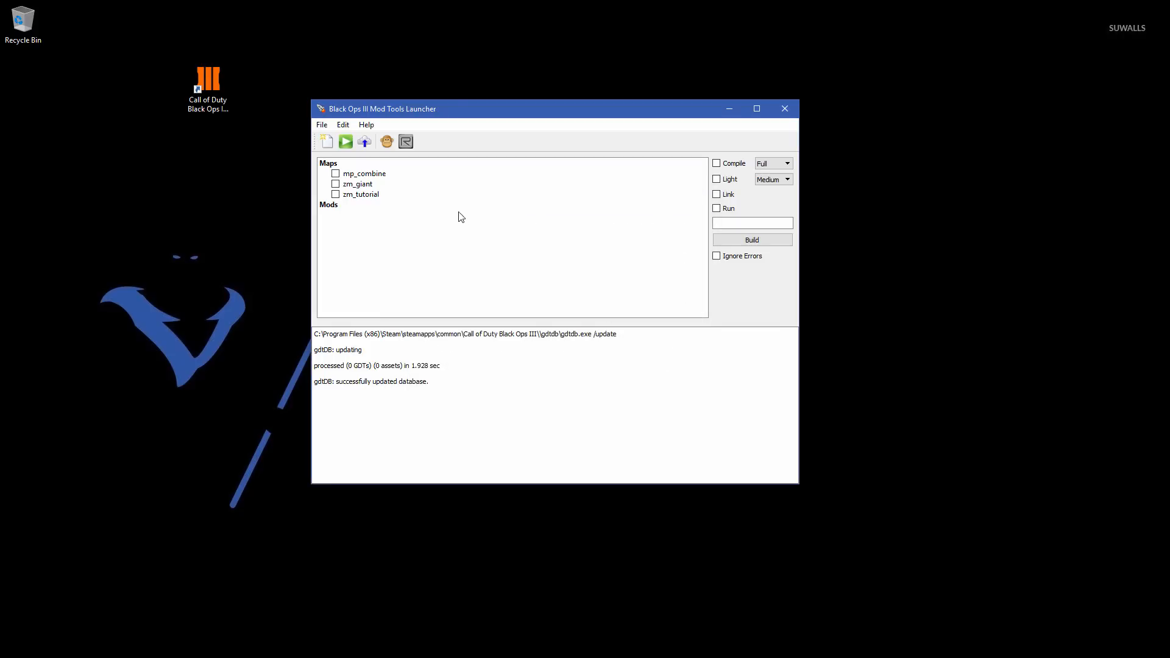
# - Open the zm_tutorial map in the Radiant editor and dock the XY Top view to the left of the Camera view
pyautogui.click(406, 143)
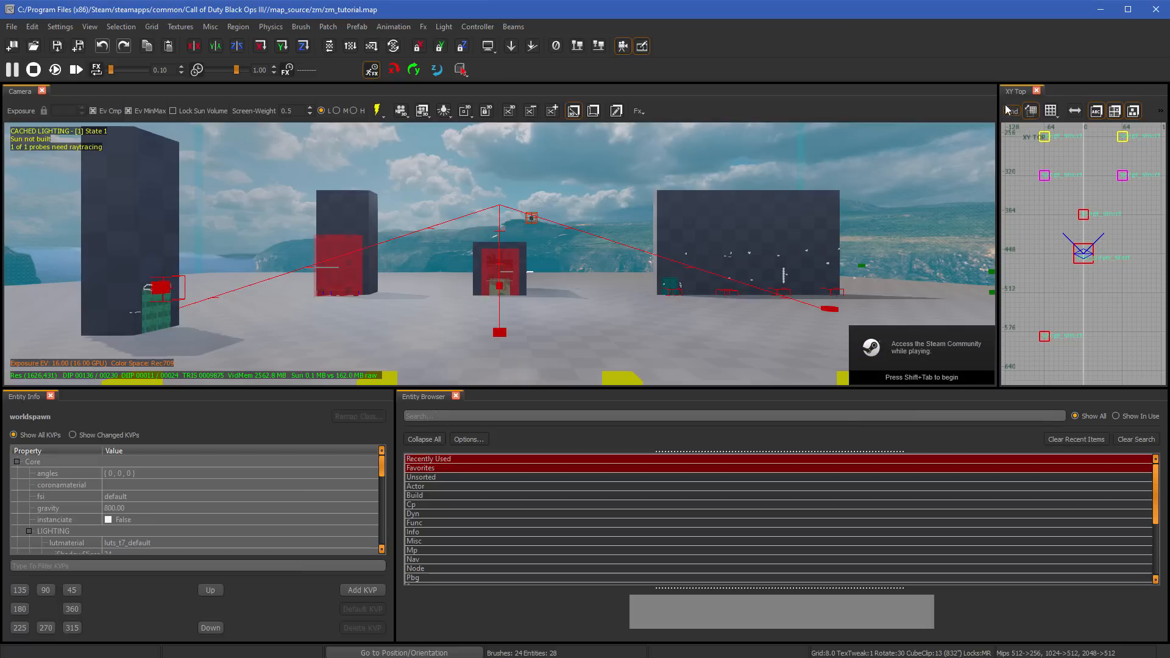
pyautogui.moveTo(1018, 93); pyautogui.dragTo(511, 182)
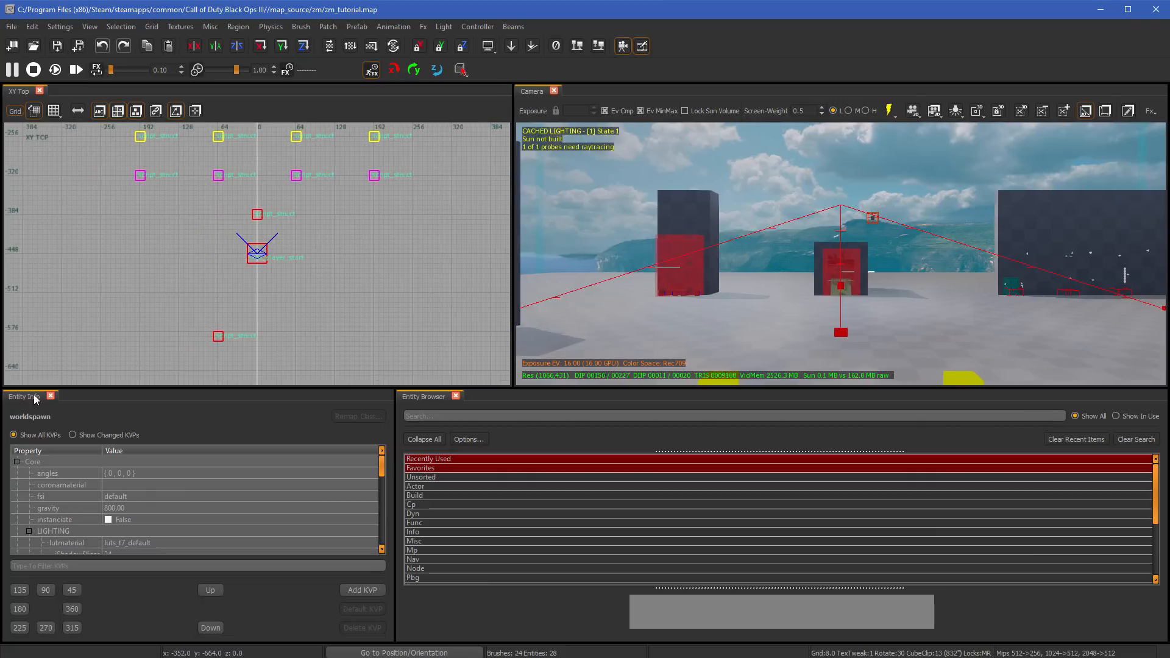
# - Dock Entity Info and Entity Browser as tabs with the XY Top view, and hide both of them
pyautogui.moveTo(29, 396); pyautogui.dragTo(209, 202)
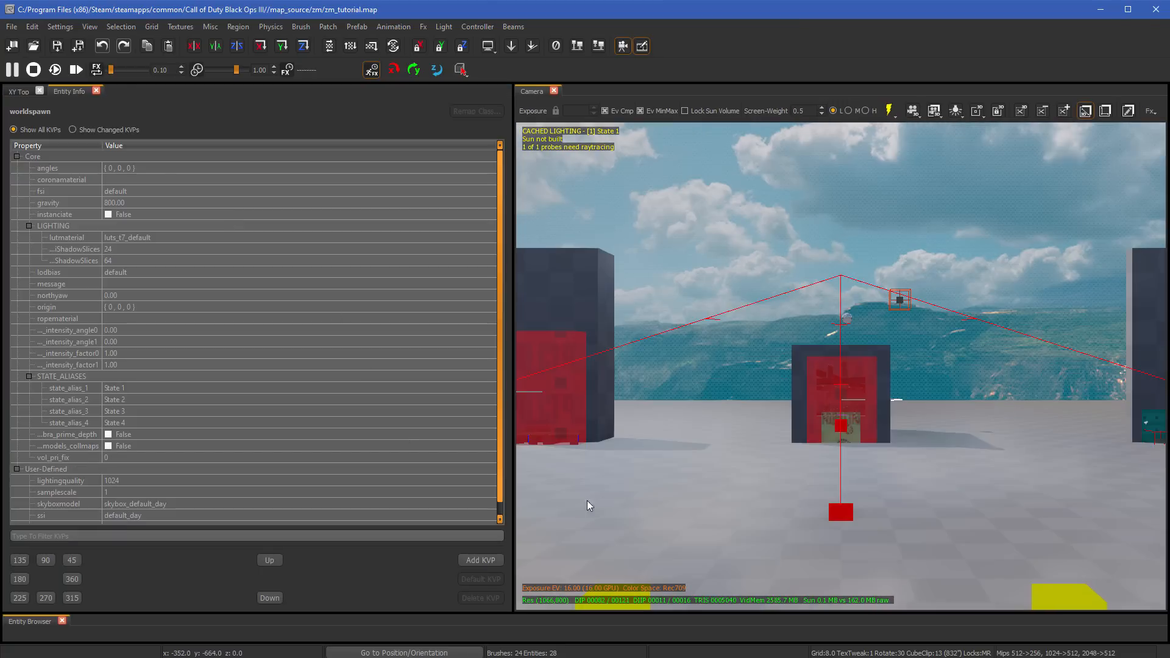
pyautogui.moveTo(32, 624); pyautogui.dragTo(210, 320)
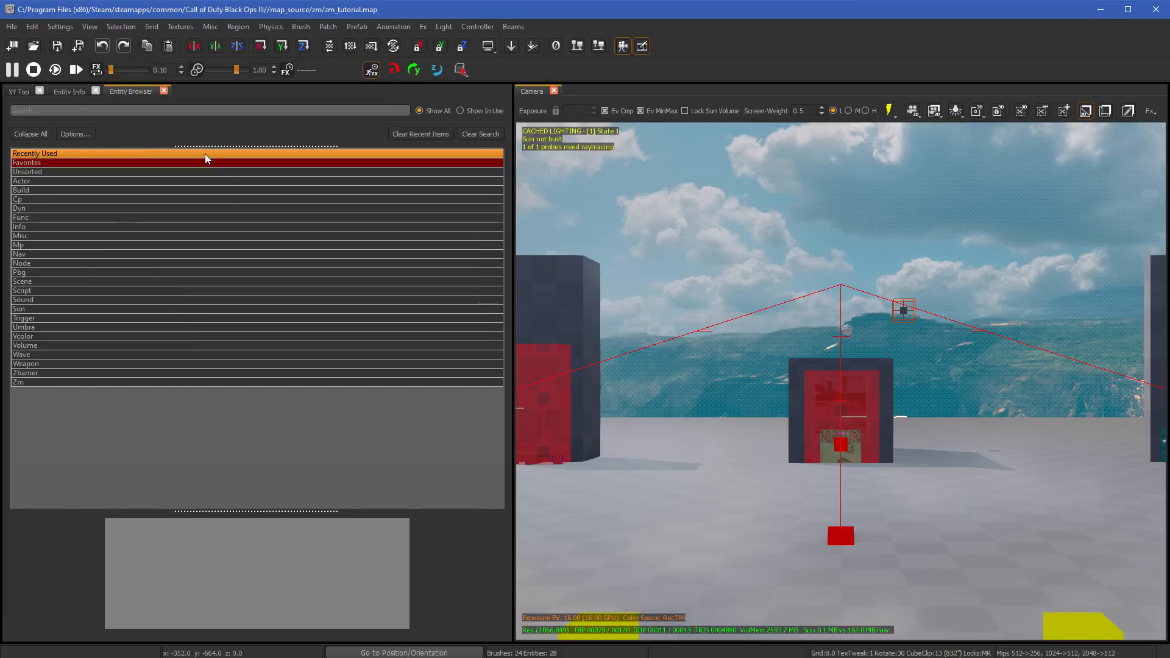
pyautogui.press('b')
pyautogui.press('n')
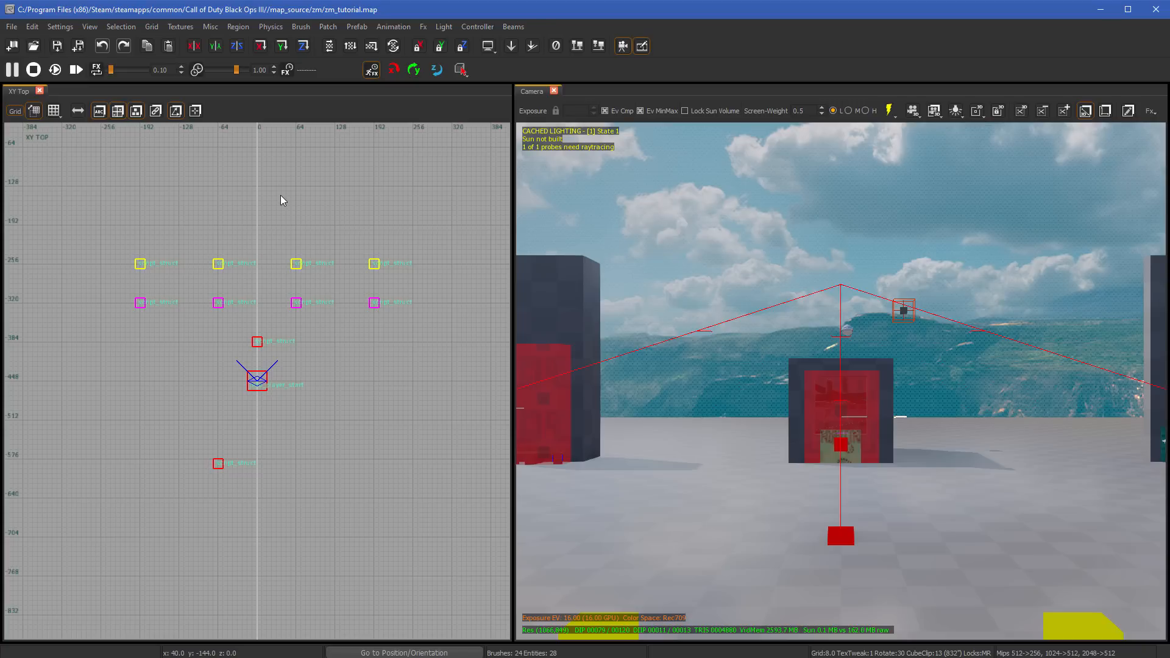
# - Show the Textures window, dock it beneath the Camera view, make it taller and reduce its icon size to the minimum
pyautogui.press('t')
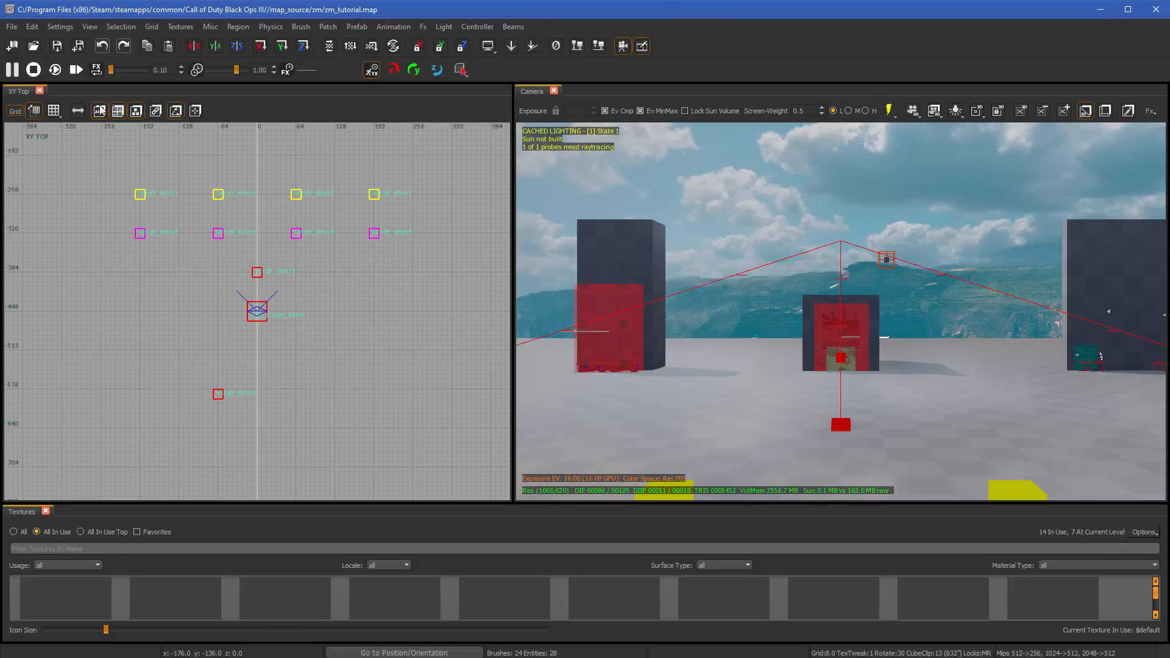
pyautogui.moveTo(23, 516); pyautogui.dragTo(666, 473)
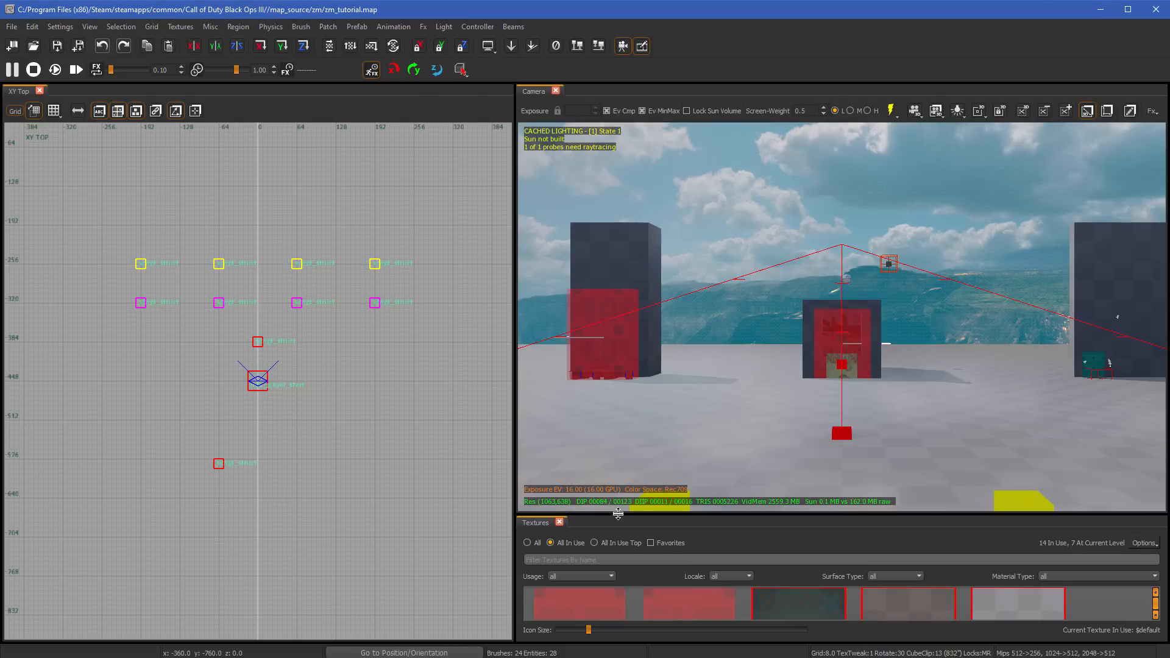
pyautogui.moveTo(621, 516); pyautogui.dragTo(625, 453)
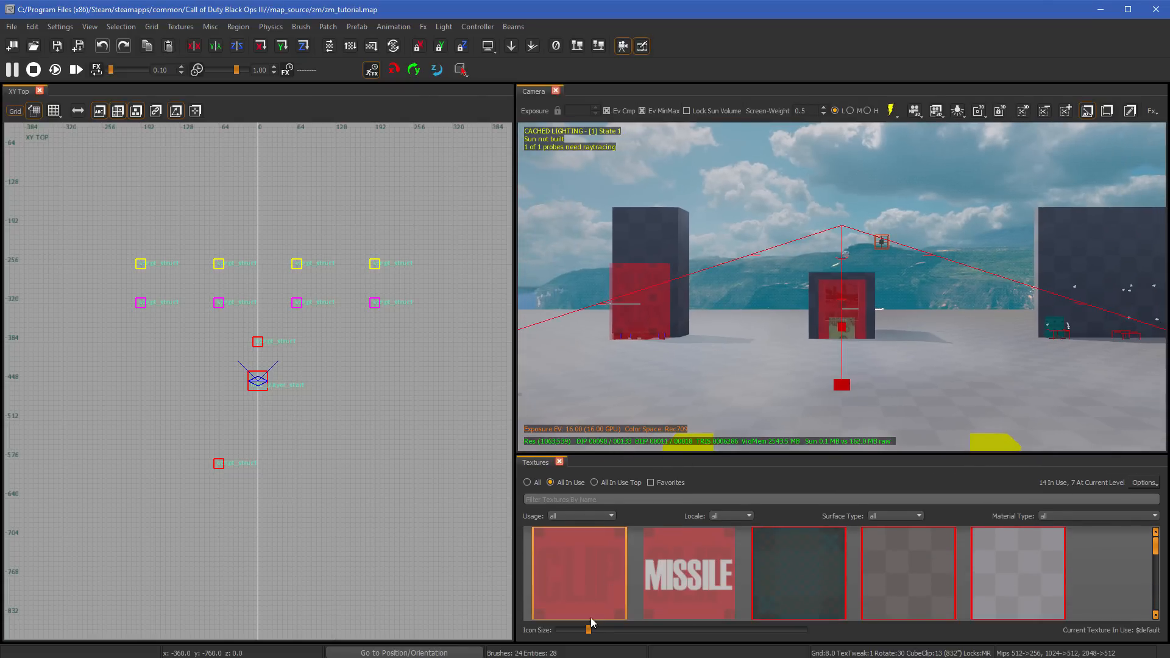
pyautogui.moveTo(589, 629); pyautogui.dragTo(560, 629)
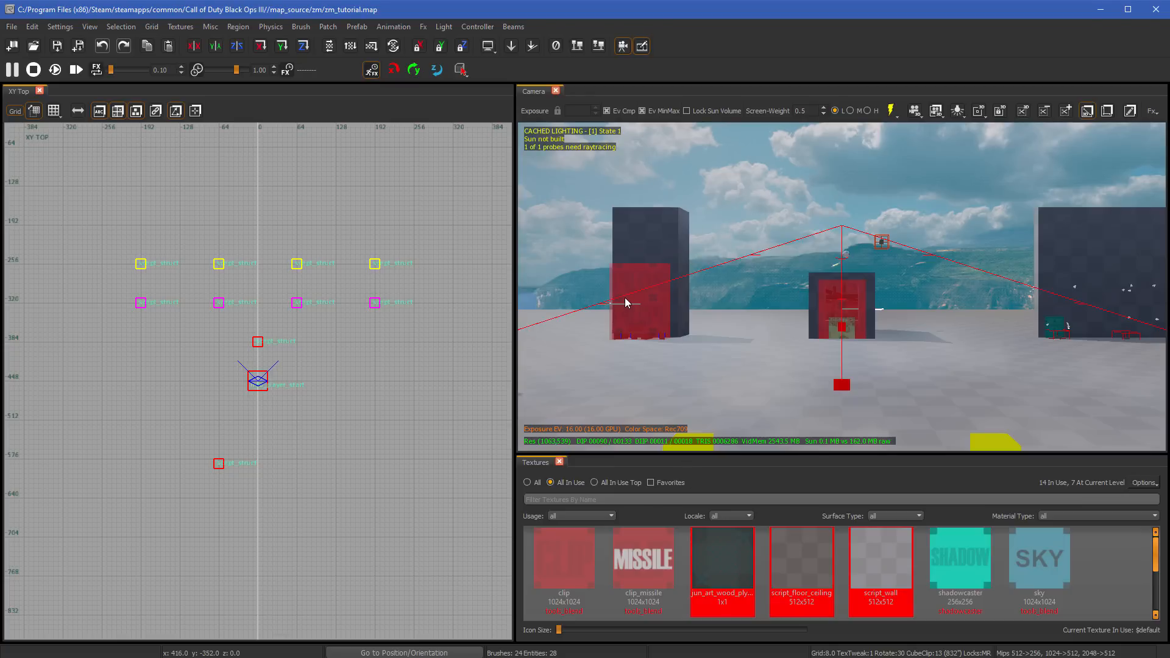
# - Open the key bindings settings, look over the list of command categories and close it without changes
pyautogui.click(65, 29)
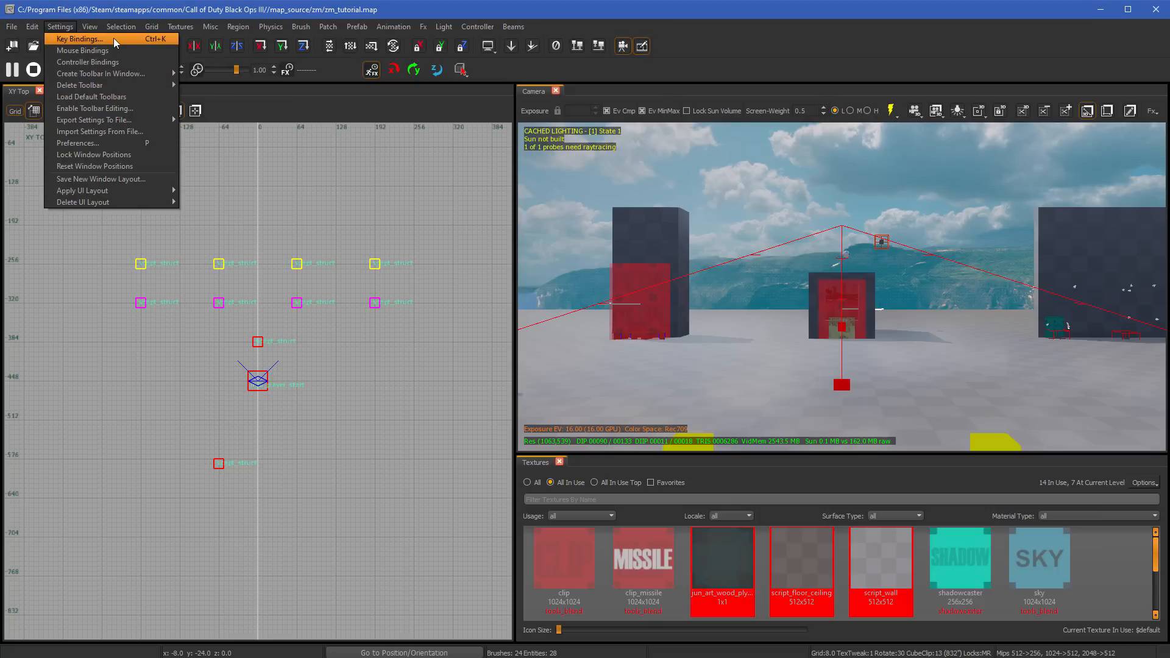
pyautogui.click(80, 39)
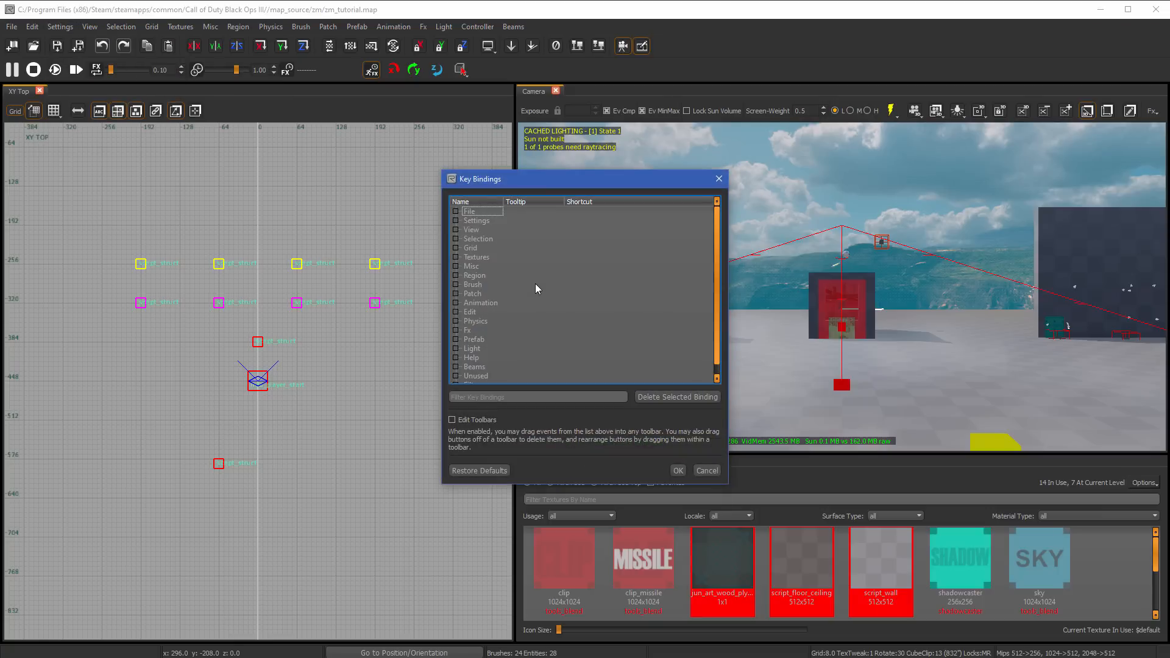
pyautogui.scroll(-1, 539, 288)
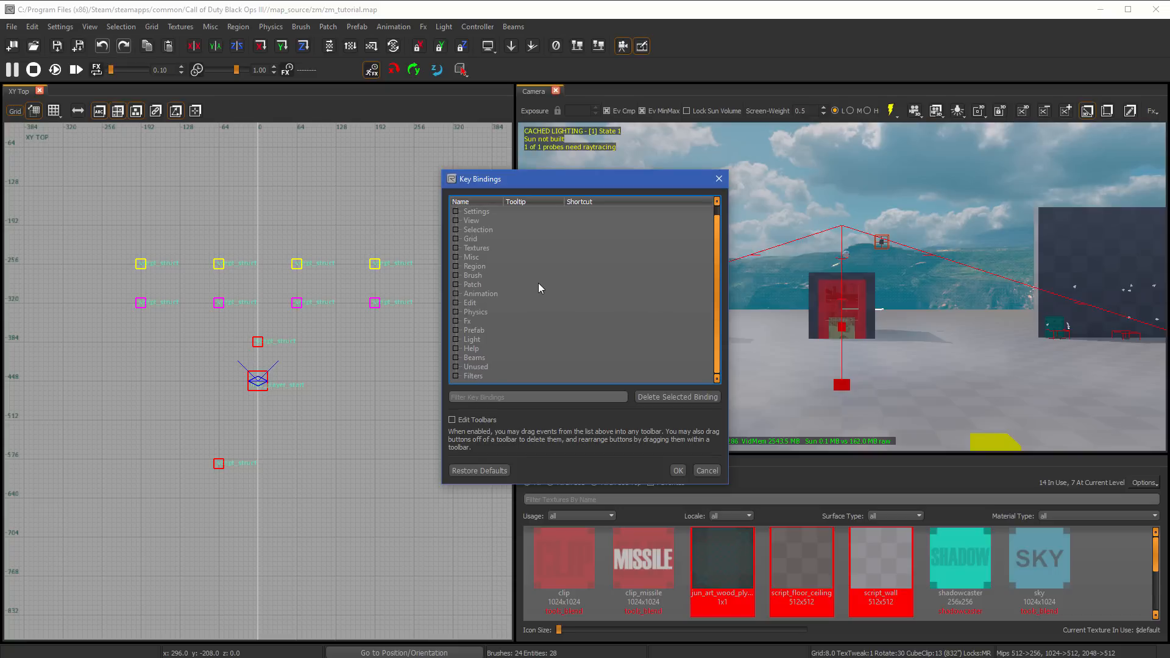
pyautogui.scroll(1, 542, 290)
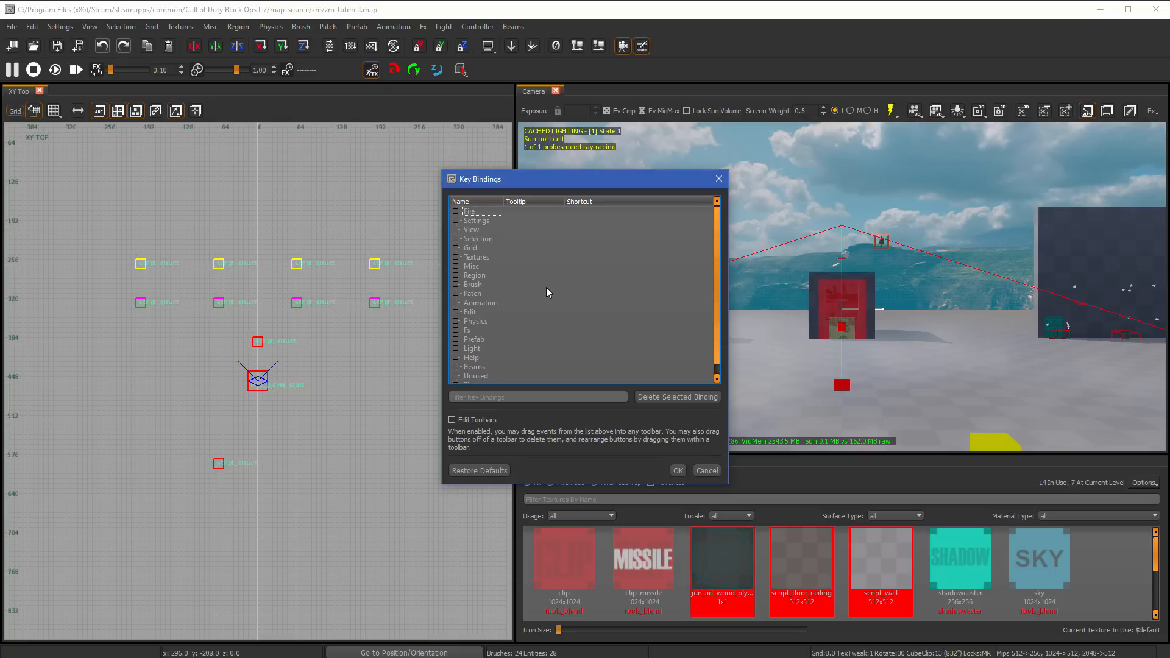
pyautogui.scroll(-1, 547, 292)
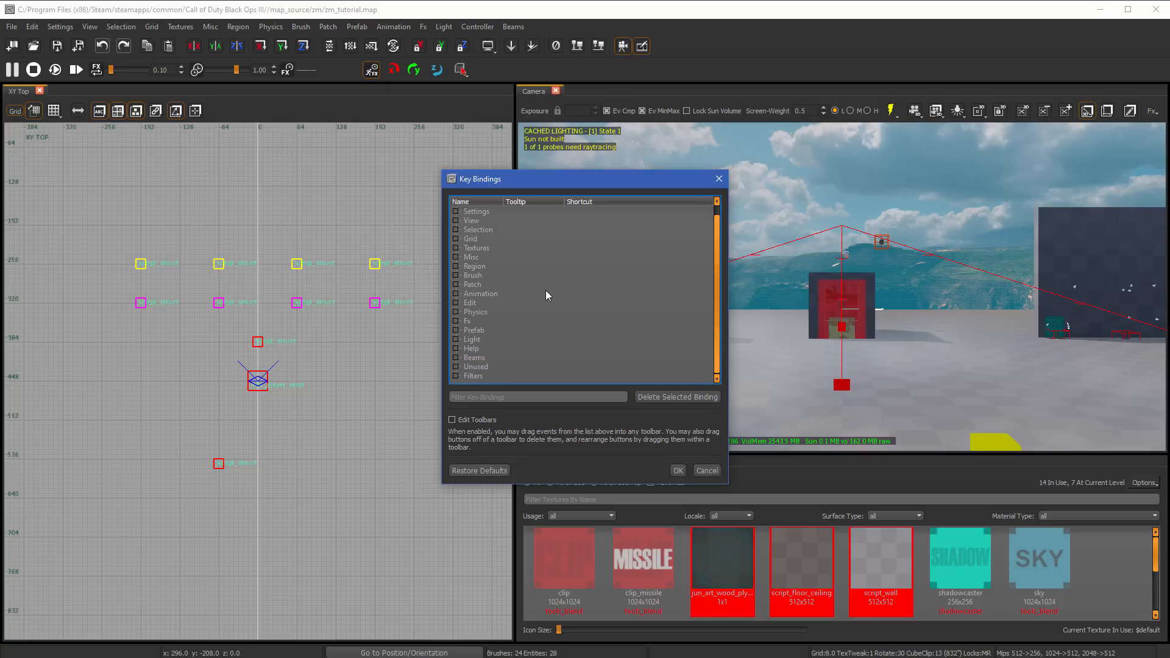
pyautogui.click(718, 473)
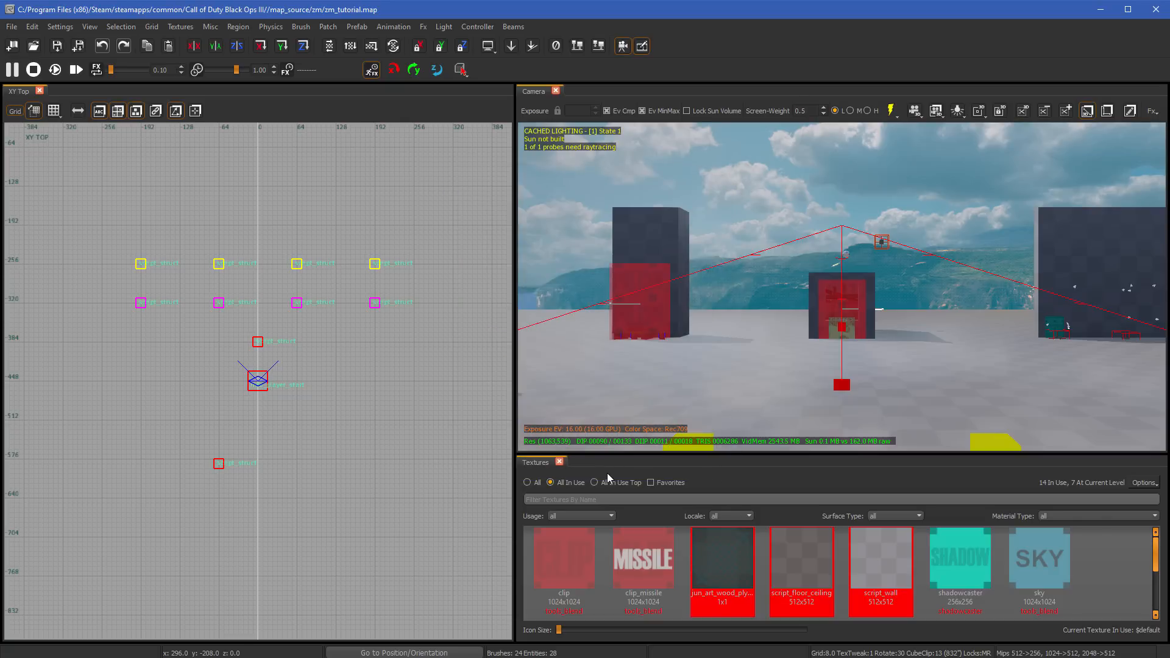
# - Hide the Textures window and widen the XY Top view across most of the workspace to look over the map layout
pyautogui.press('t')
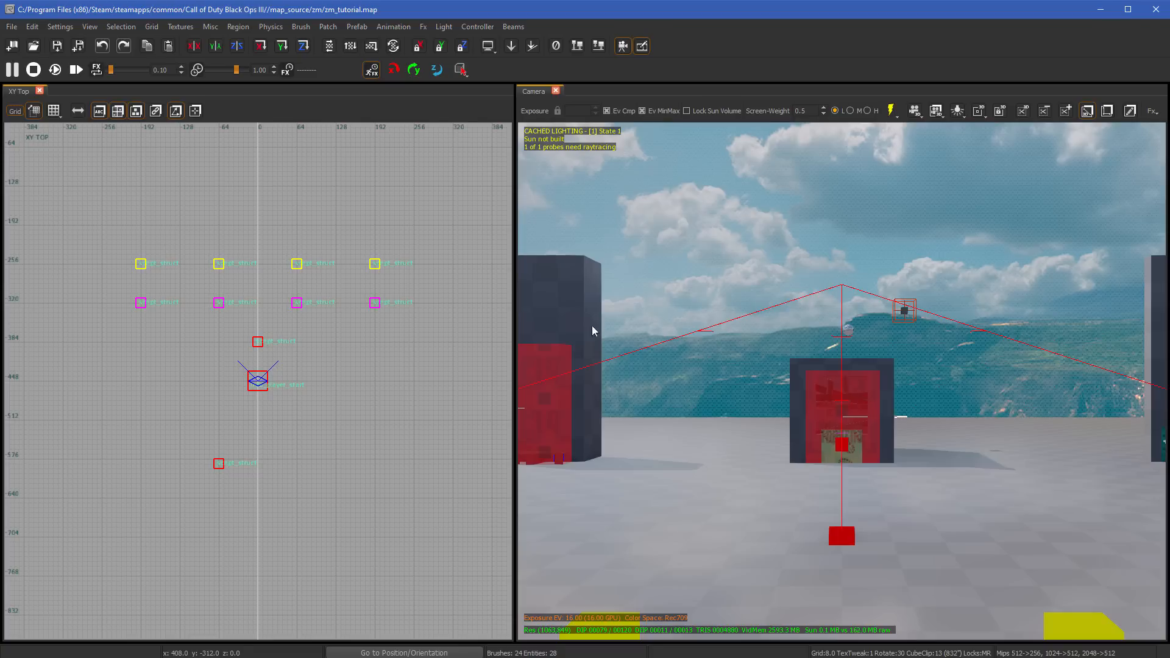
pyautogui.moveTo(515, 350); pyautogui.dragTo(984, 352)
pyautogui.moveTo(651, 275); pyautogui.dragTo(639, 397, button='right')
pyautogui.scroll(-2, 629, 254)
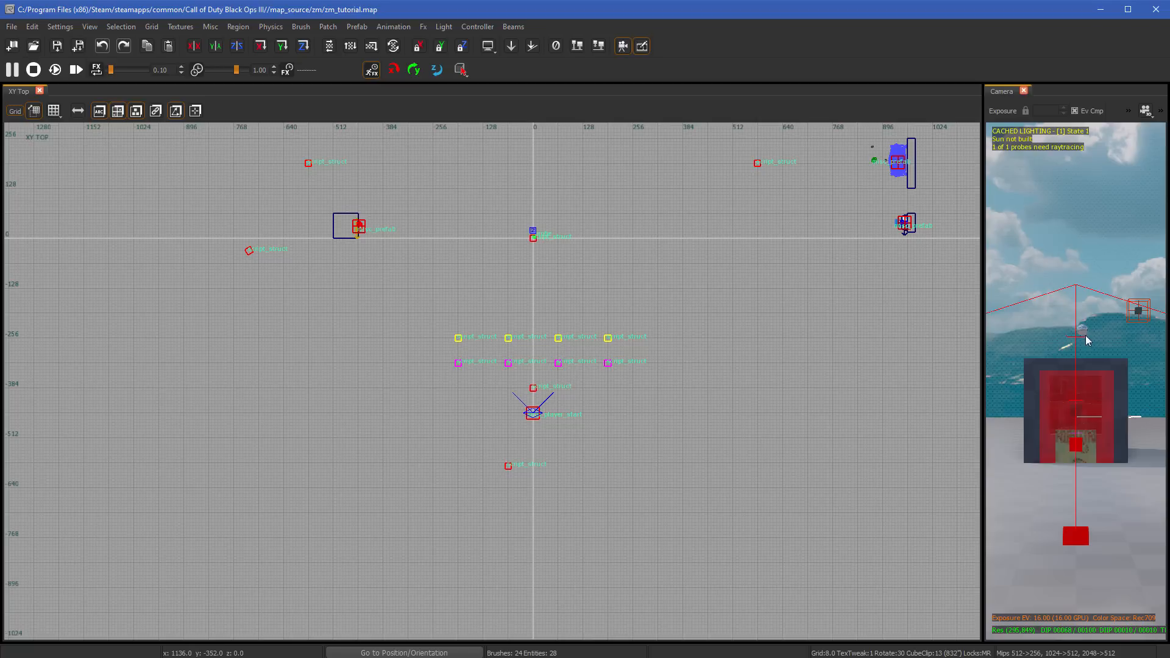
pyautogui.moveTo(870, 314); pyautogui.dragTo(822, 416, button='right')
pyautogui.scroll(-2, 611, 221)
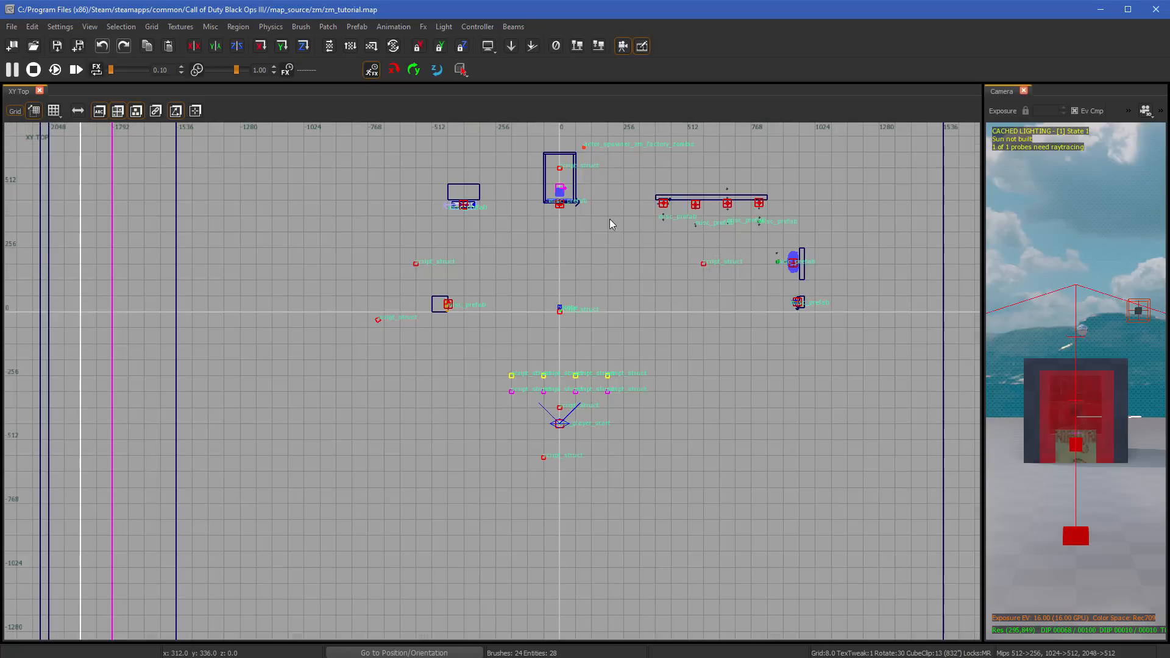
pyautogui.moveTo(611, 224); pyautogui.dragTo(518, 324, button='right')
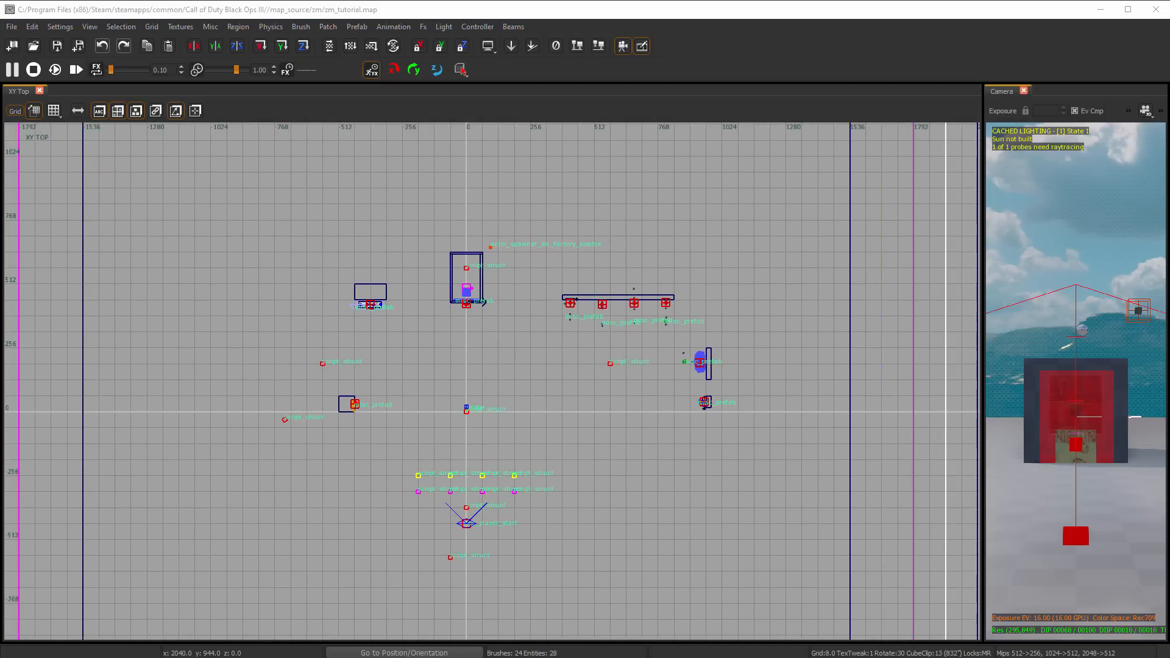
pyautogui.scroll(4, 589, 314)
pyautogui.moveTo(284, 336); pyautogui.dragTo(361, 311, button='right')
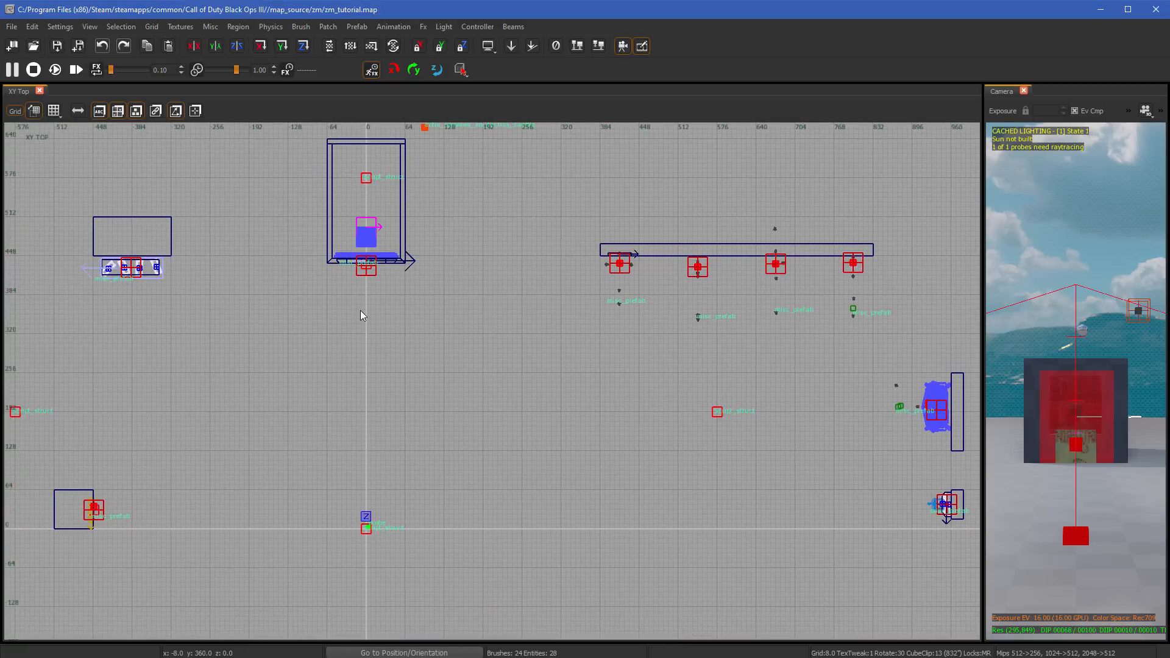
pyautogui.scroll(1, 361, 315)
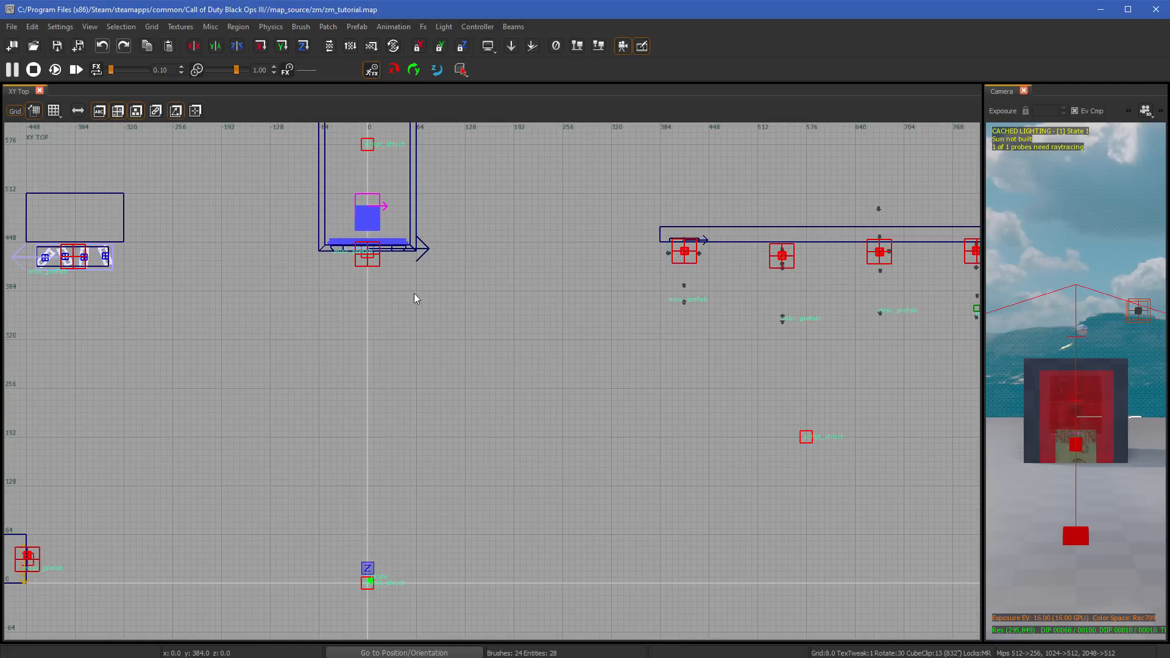
# - Try grid sizes 2, 8, 16, 64, 256 and 512 in the XY Top view
pyautogui.press('1')
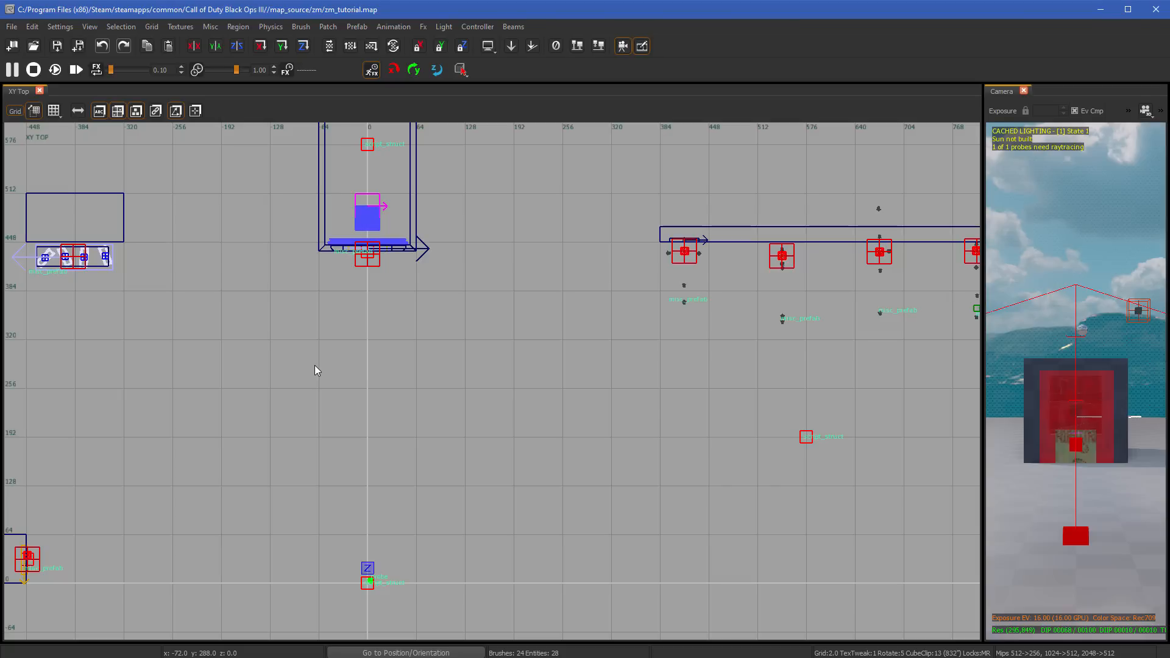
pyautogui.press('3')
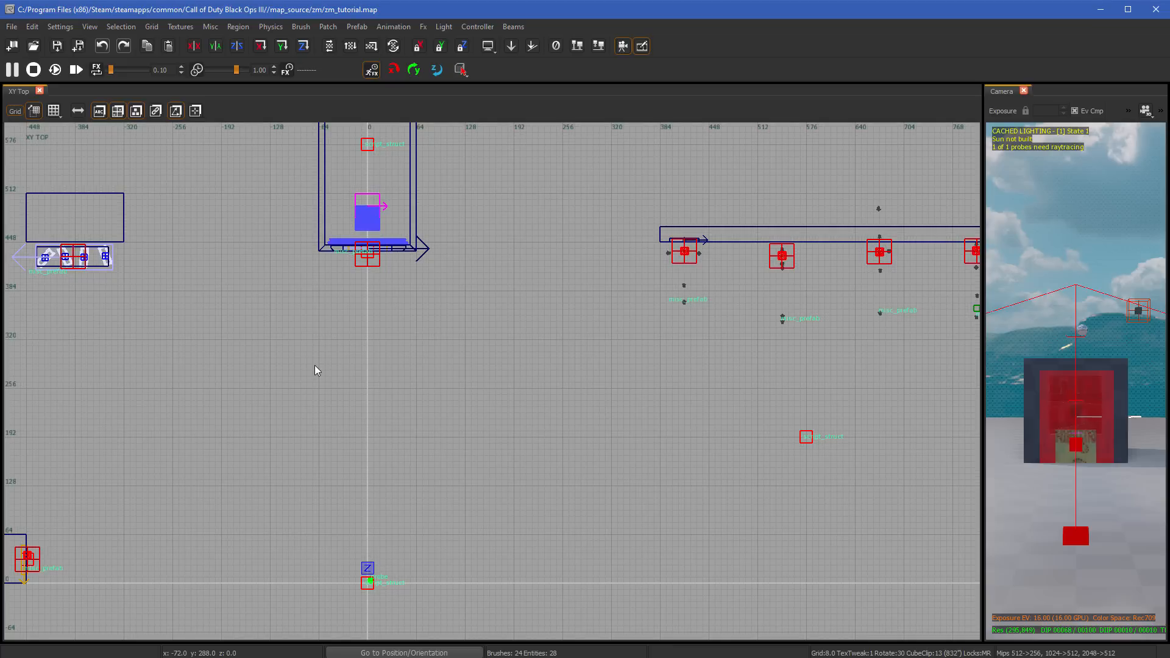
pyautogui.press('5')
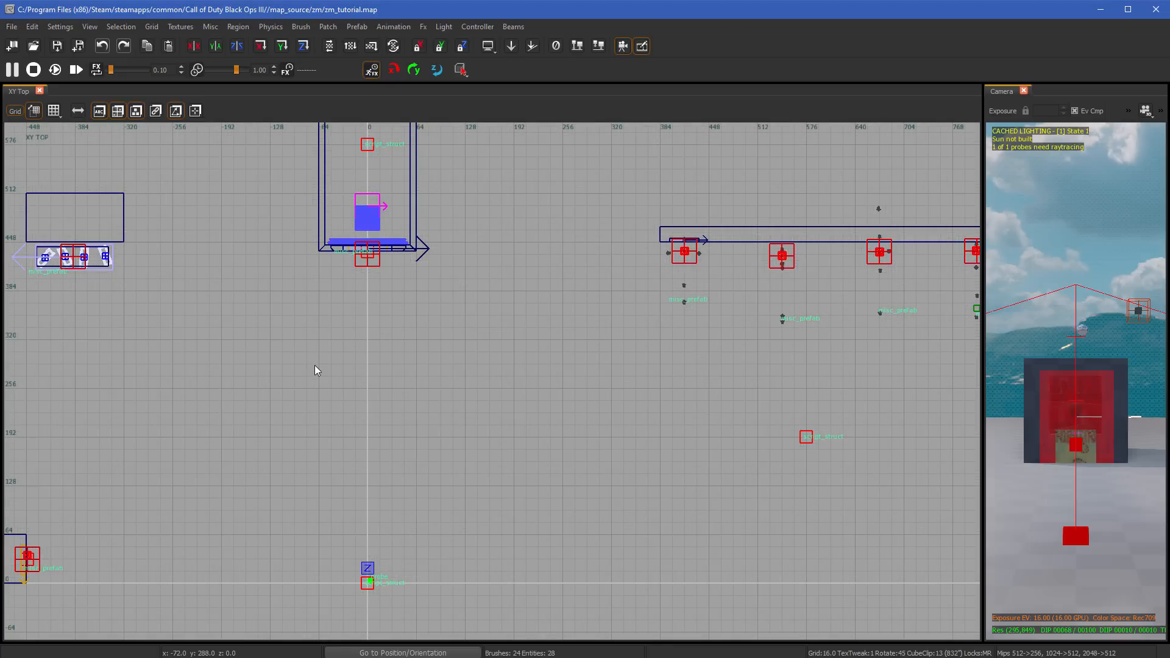
pyautogui.press('6')
pyautogui.press('7')
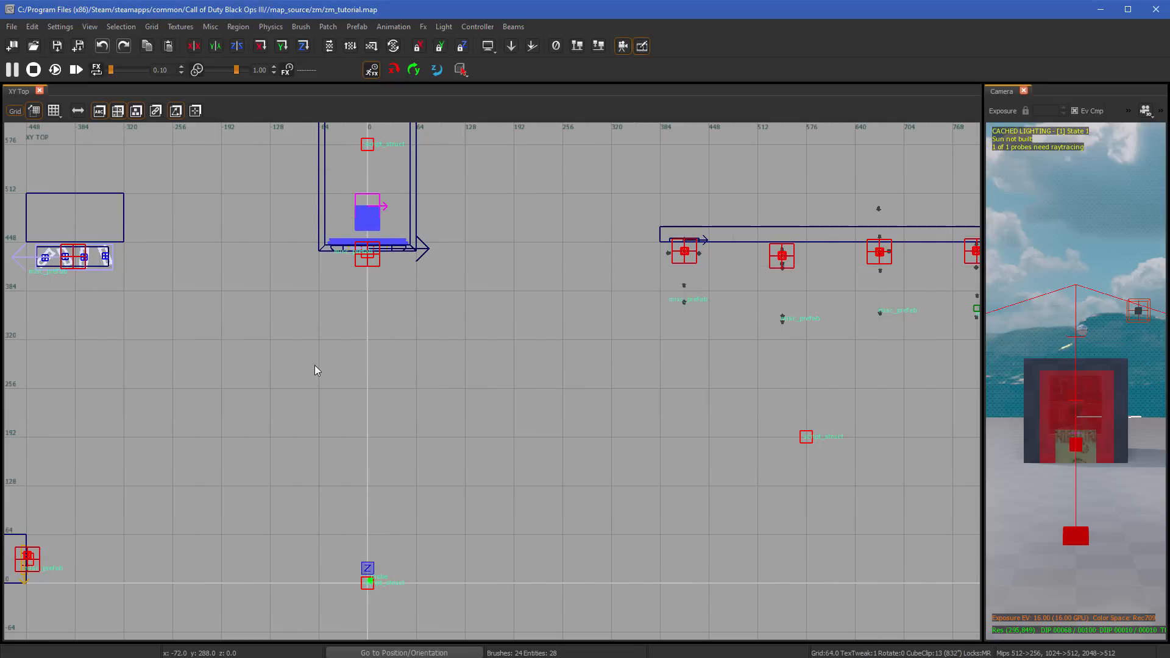
pyautogui.press('9')
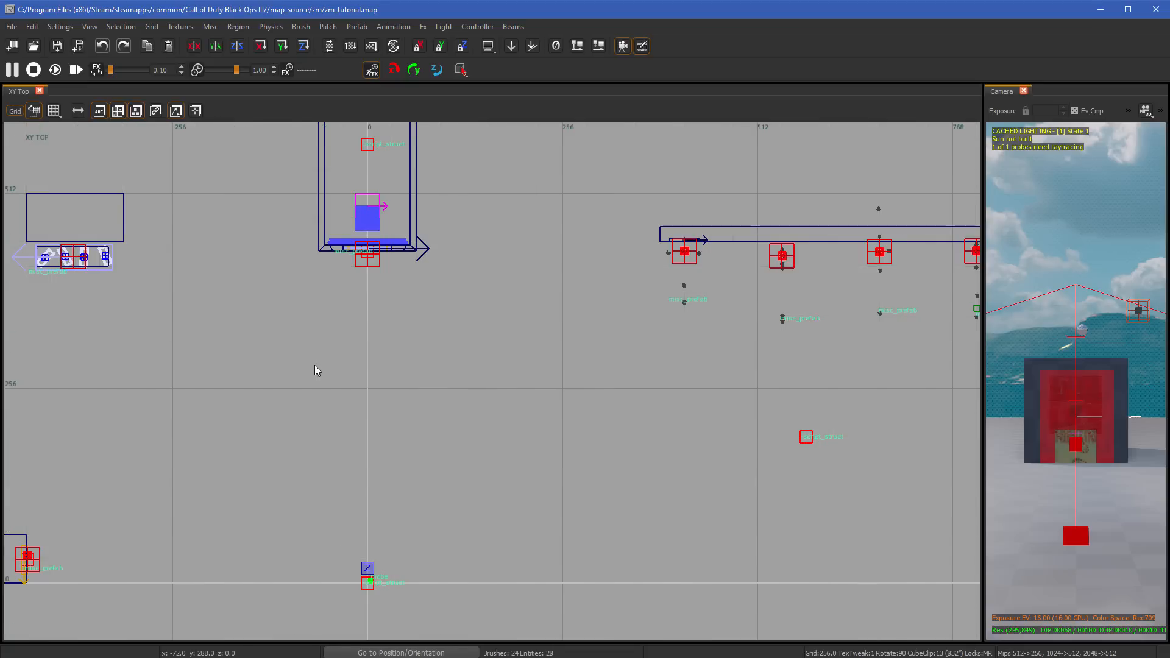
pyautogui.press('0')
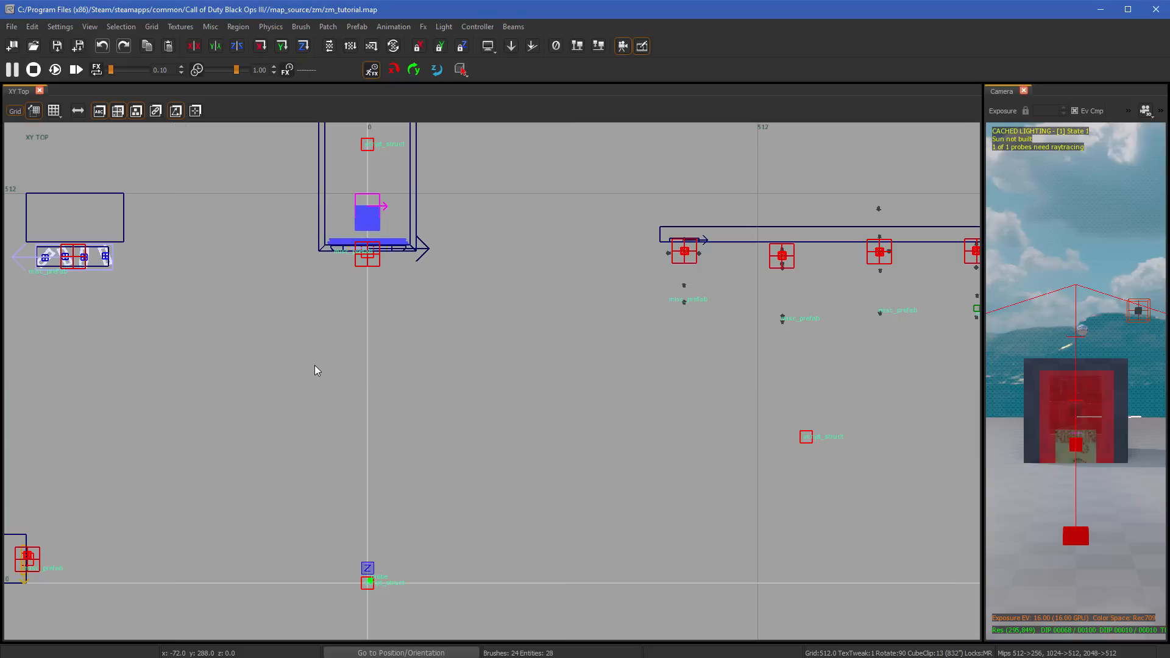
# - Try the finer grid sizes 4, 2 and 8 in the XY Top view
pyautogui.press('2')
pyautogui.scroll(-2, 317, 370)
pyautogui.press('3')
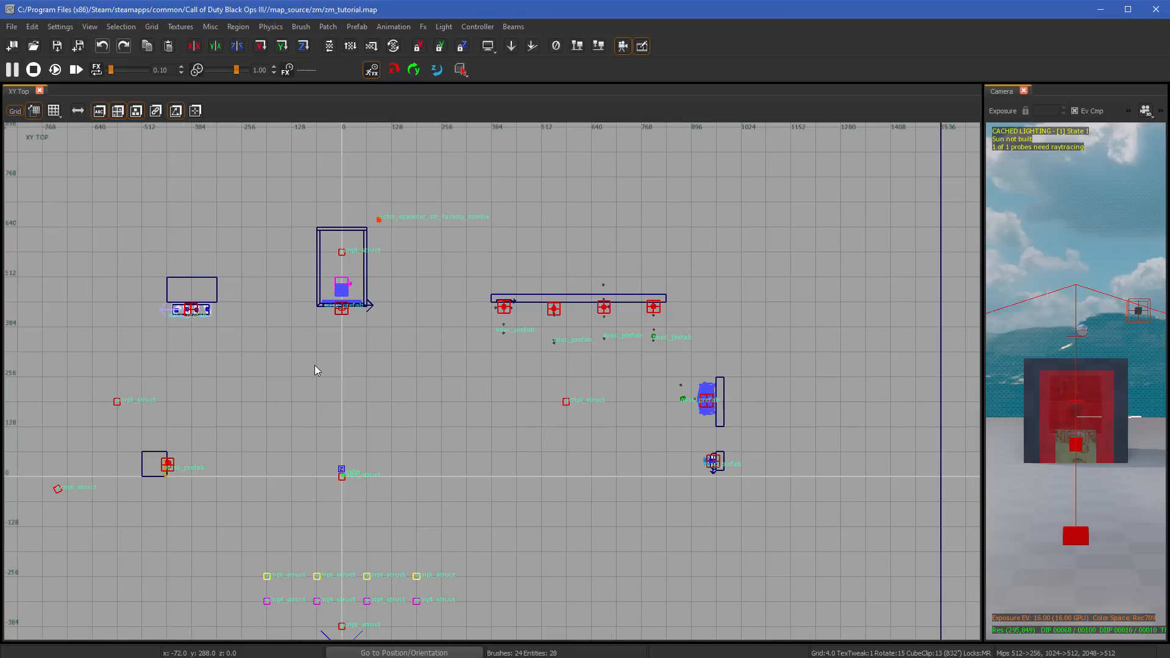
pyautogui.press('4')
pyautogui.scroll(2, 316, 370)
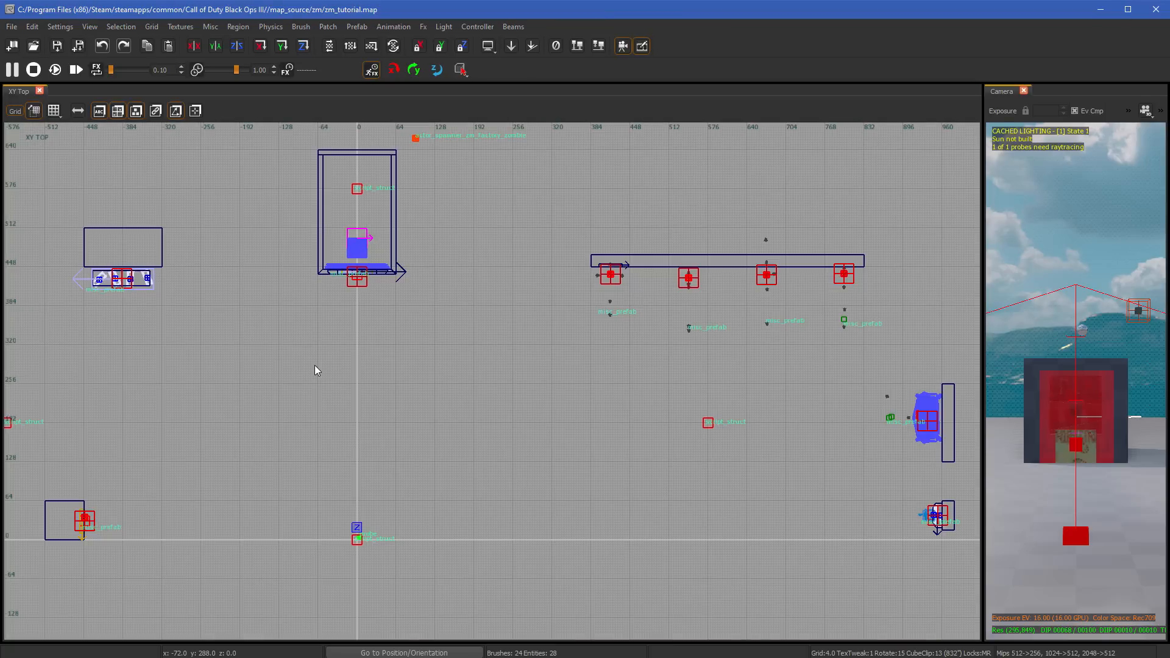
pyautogui.press('1')
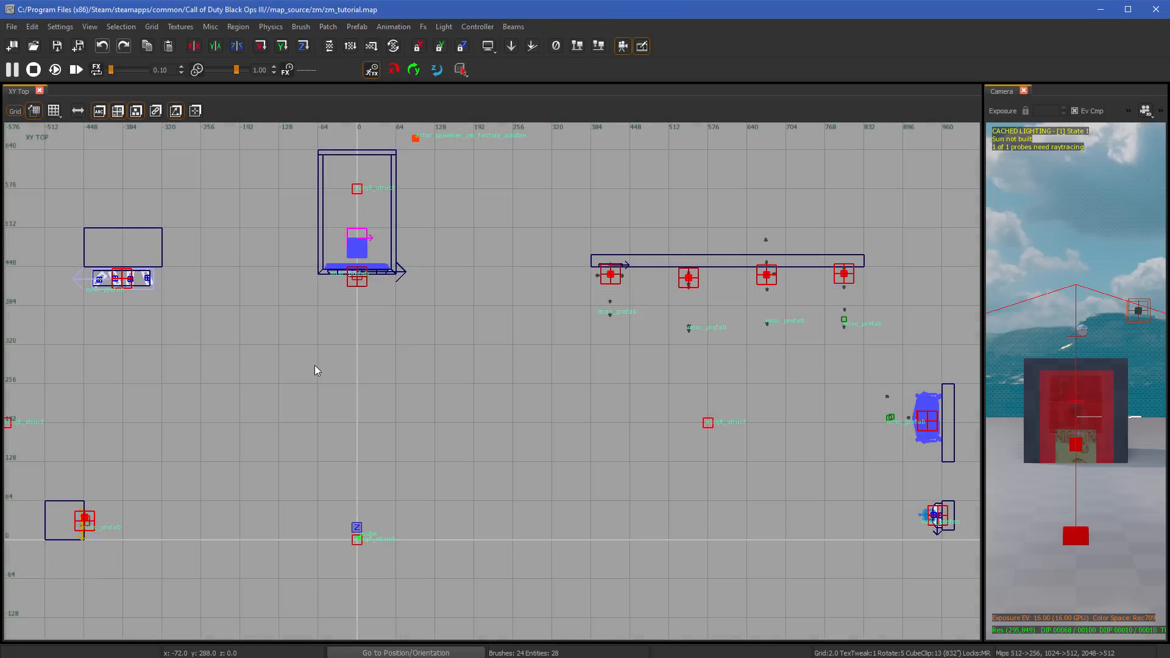
pyautogui.press('4')
pyautogui.scroll(-1, 316, 370)
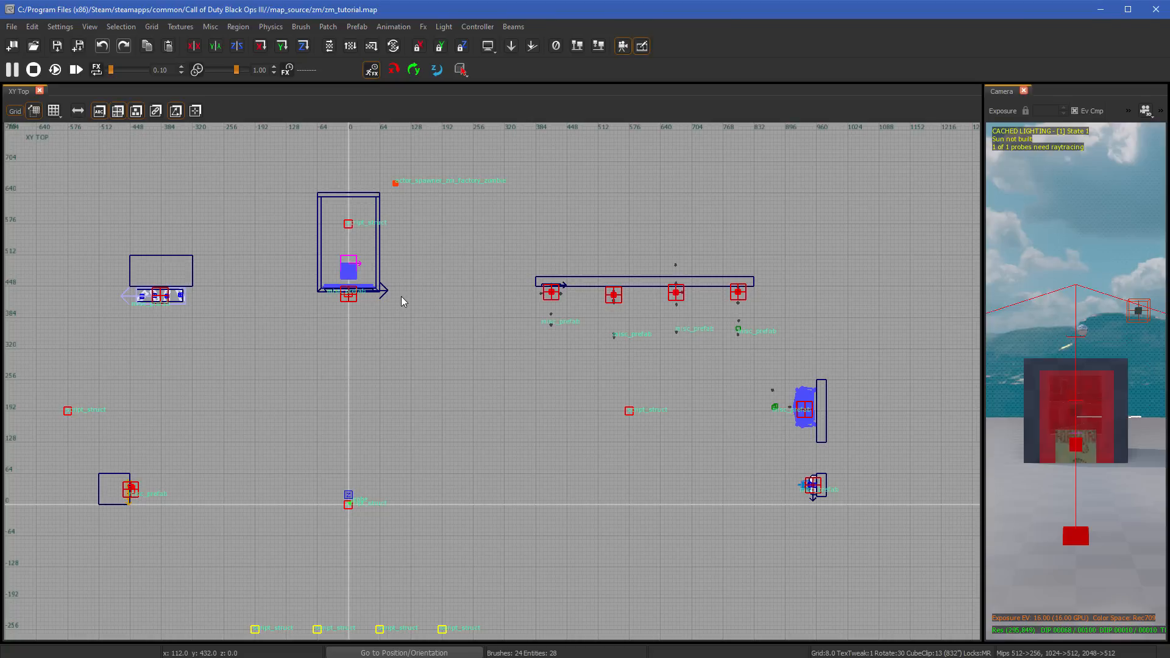
# - Set the grid size to 4 and narrow the XY Top view to about two-thirds of the workspace, enlarging the Camera view
pyautogui.press('2')
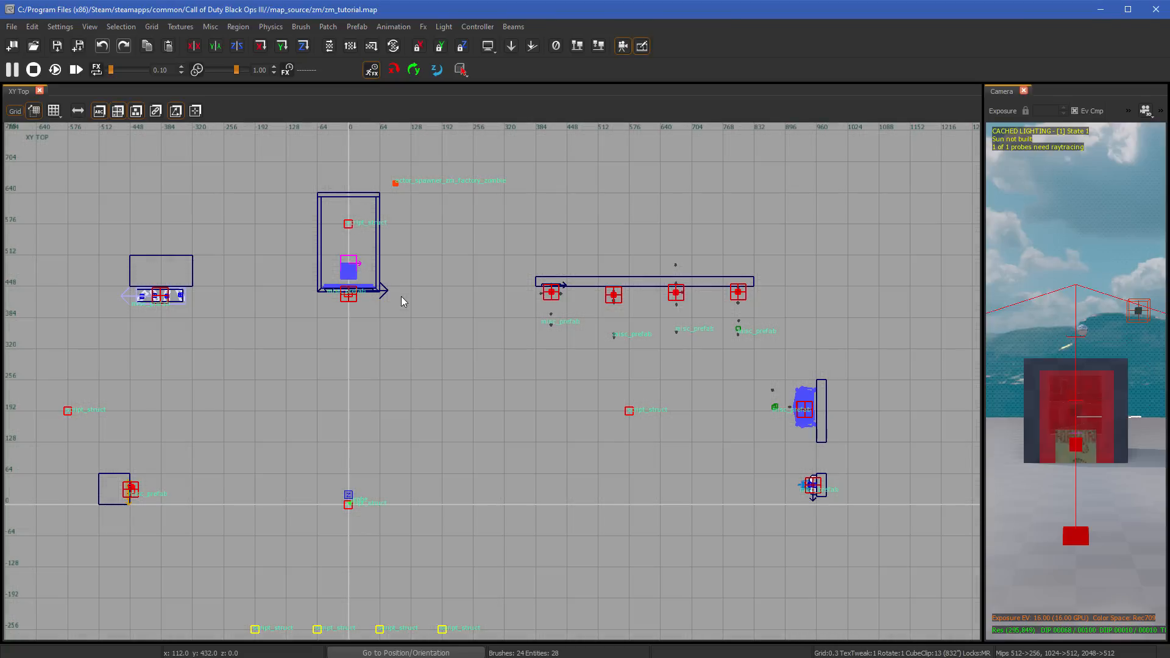
pyautogui.press('4')
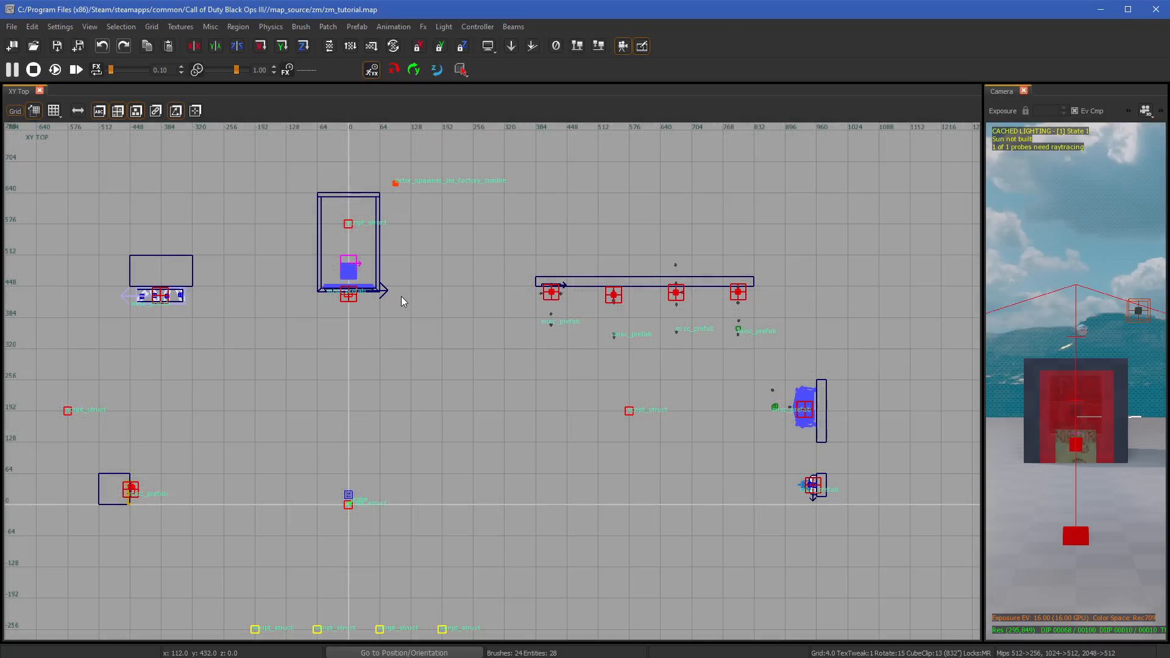
pyautogui.scroll(2, 403, 301)
pyautogui.moveTo(439, 363); pyautogui.dragTo(453, 295, button='right')
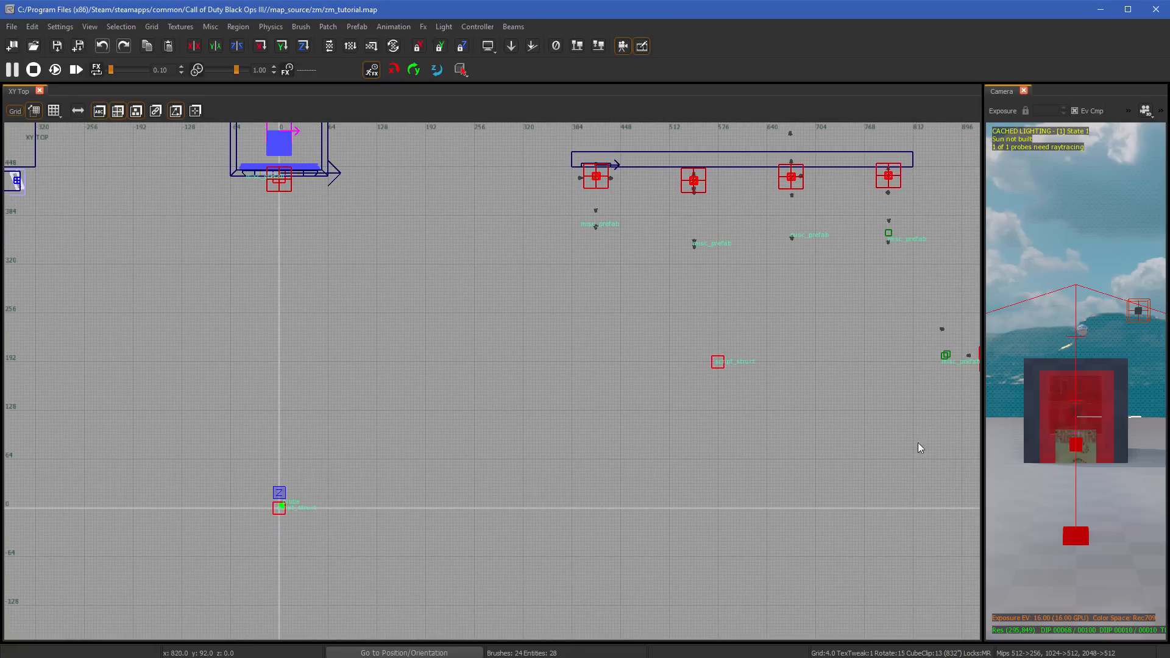
pyautogui.moveTo(982, 435); pyautogui.dragTo(759, 433)
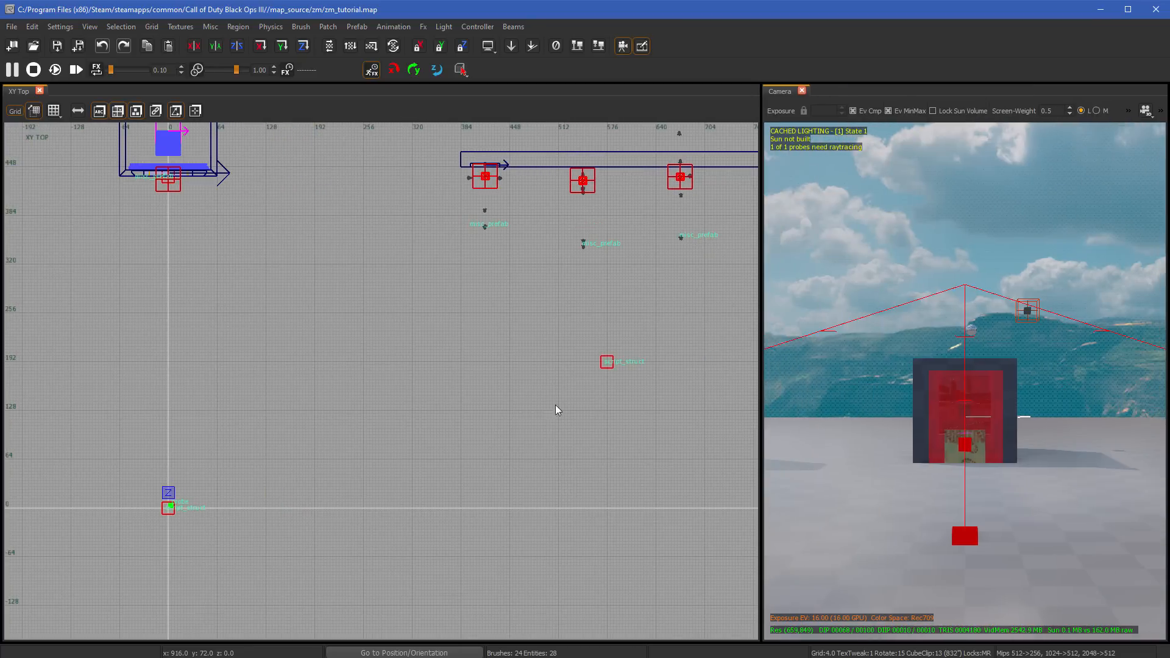
pyautogui.moveTo(557, 408); pyautogui.dragTo(599, 336, button='right')
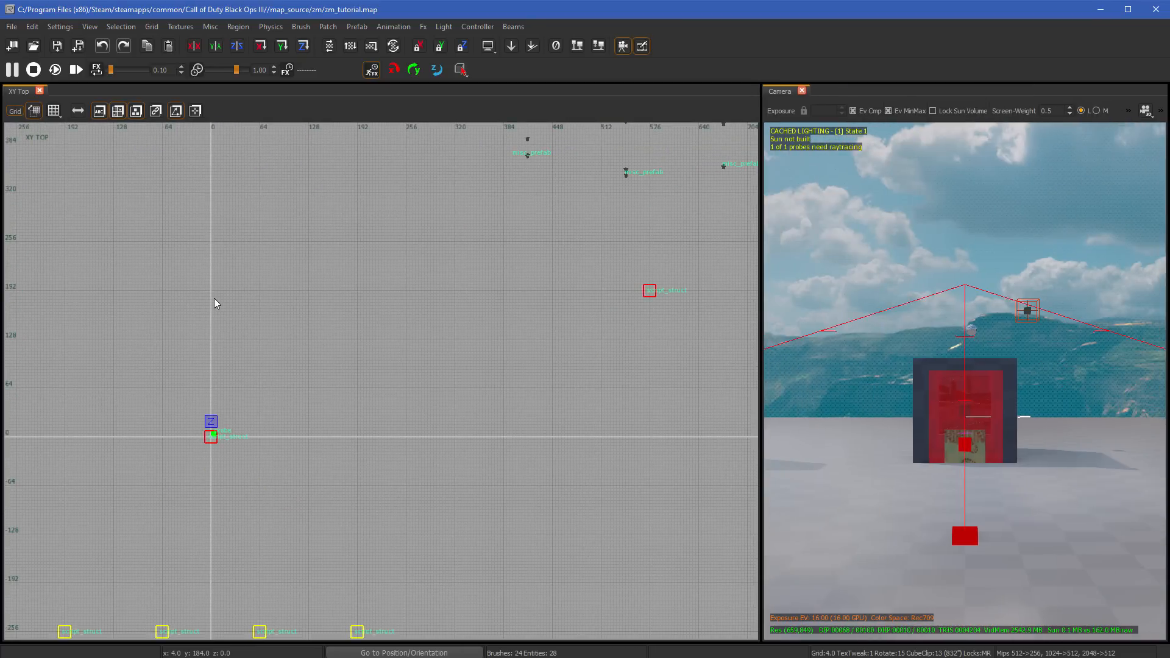
pyautogui.scroll(-1, 216, 303)
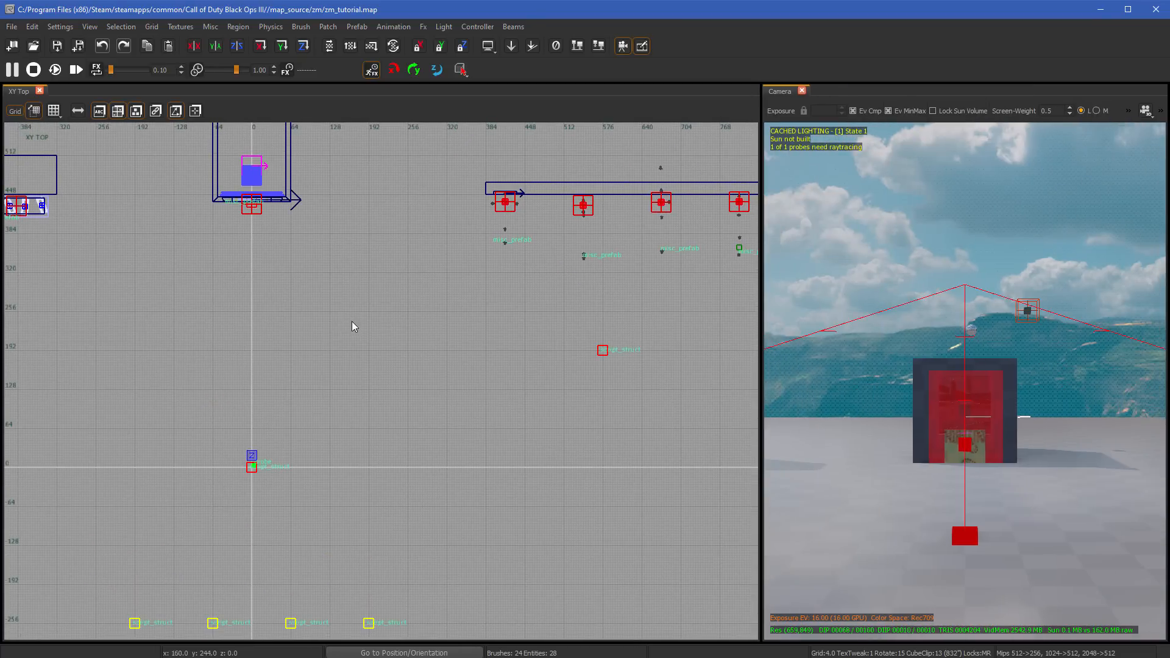
# - Draw a rectangular brush of about 464 × 236 units near the map origin and shrink it to about 392 × 108 units
pyautogui.moveTo(151, 315)
pyautogui.mouseDown()
pyautogui.moveTo(298, 437)
pyautogui.moveTo(436, 481)
pyautogui.moveTo(430, 458)
pyautogui.mouseUp()
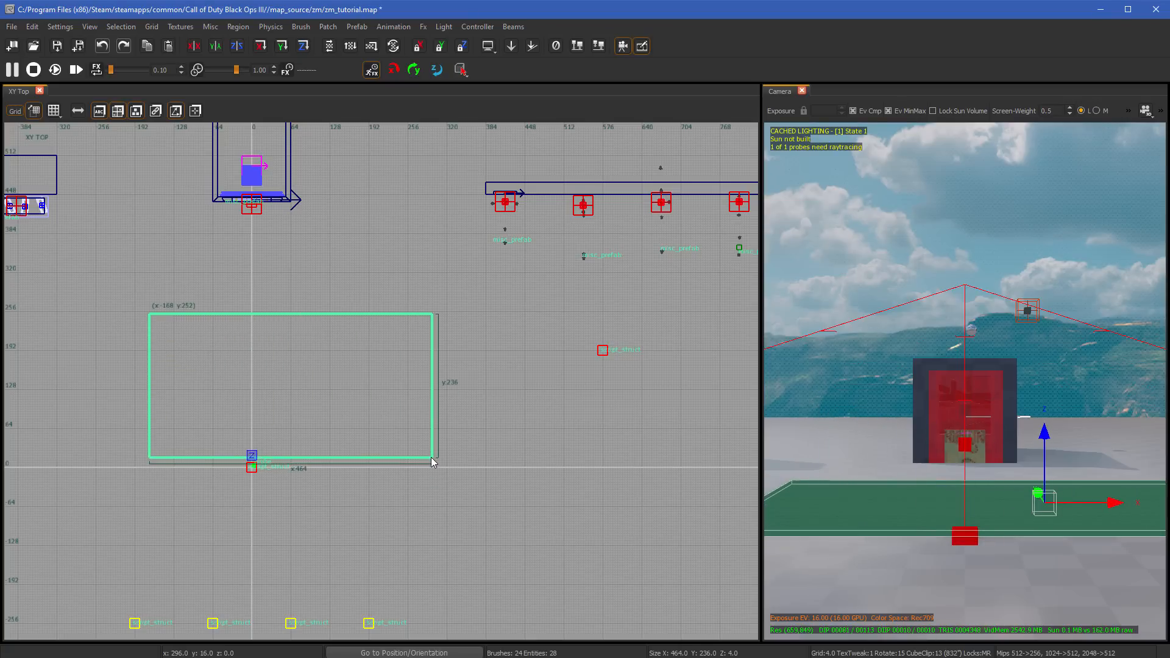
pyautogui.moveTo(506, 382)
pyautogui.mouseDown()
pyautogui.moveTo(553, 387)
pyautogui.moveTo(366, 386)
pyautogui.moveTo(461, 386)
pyautogui.mouseUp()
pyautogui.moveTo(320, 277); pyautogui.dragTo(317, 359)
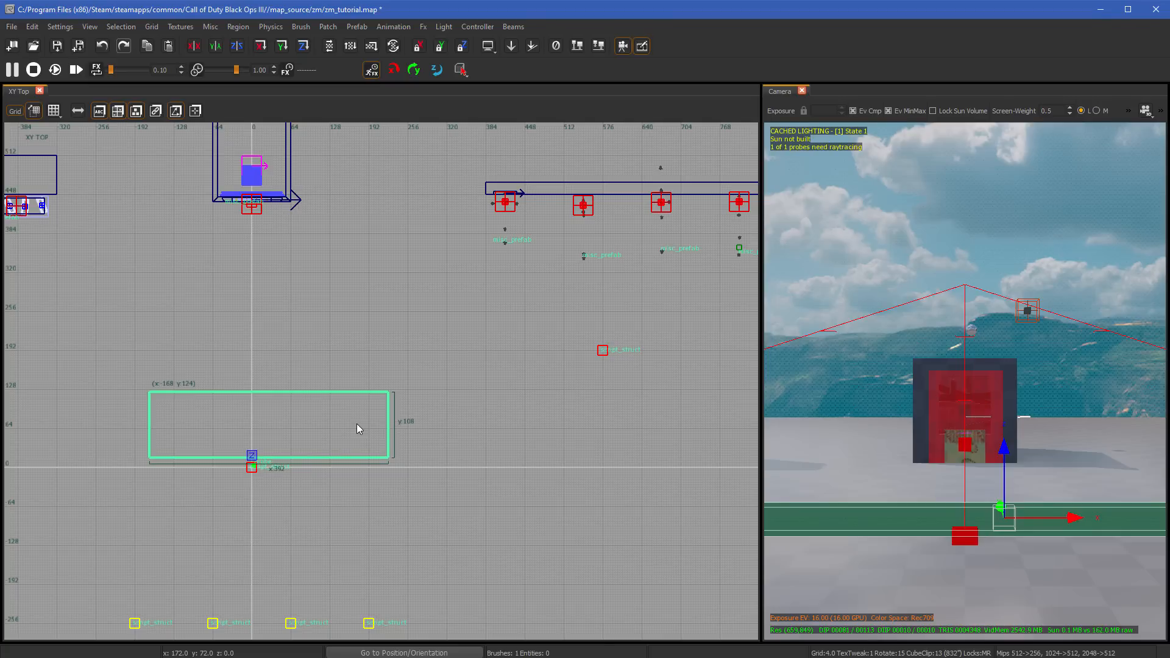
# - In the XZ Front view, make the brush 84 units high and shift its origin to X -136, then switch to the YZ Side view
pyautogui.hotkey('ctrl', 'Tab')
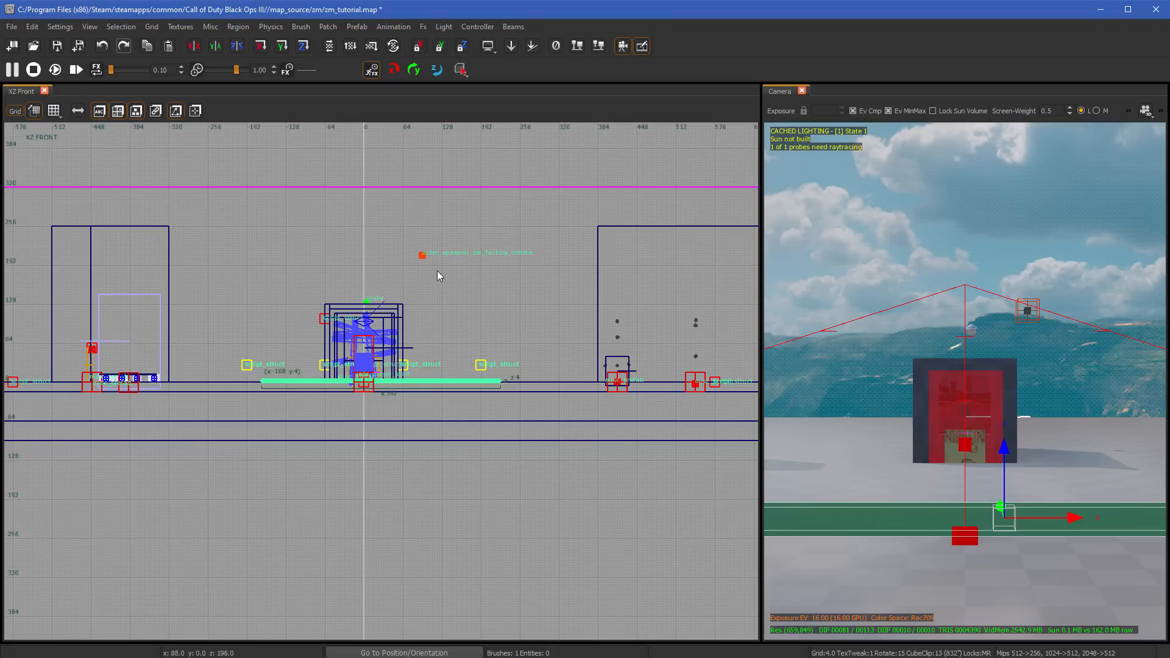
pyautogui.moveTo(388, 303); pyautogui.dragTo(374, 136)
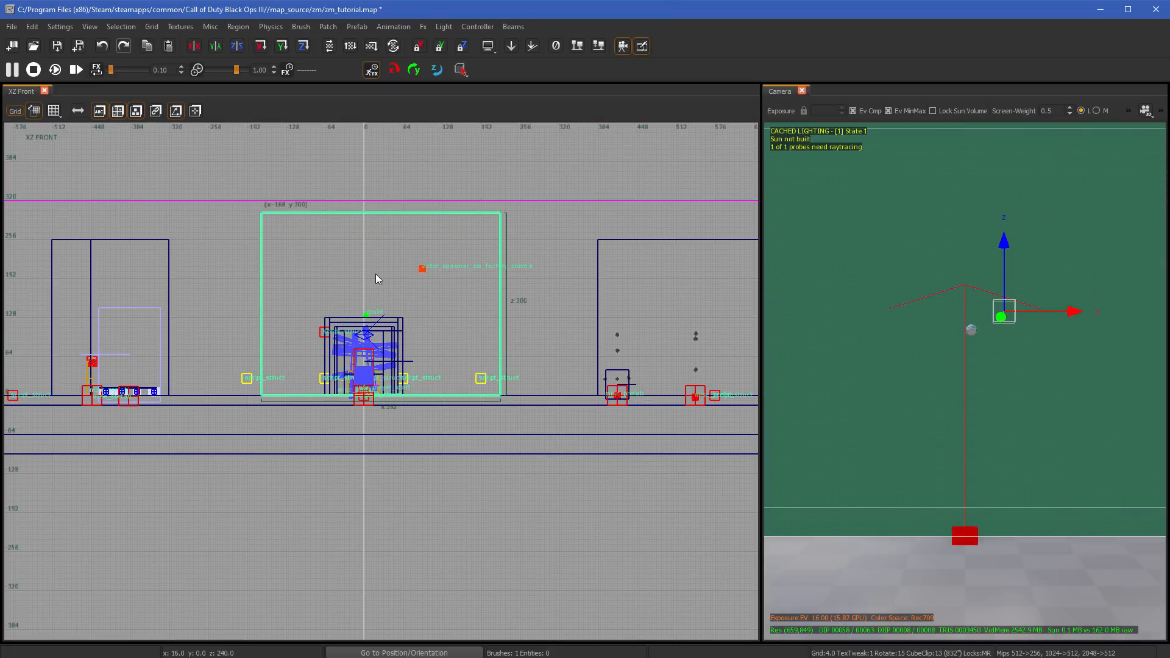
pyautogui.moveTo(378, 214)
pyautogui.mouseDown()
pyautogui.moveTo(375, 265)
pyautogui.moveTo(413, 162)
pyautogui.moveTo(315, 220)
pyautogui.moveTo(327, 170)
pyautogui.moveTo(404, 196)
pyautogui.moveTo(403, 231)
pyautogui.mouseUp()
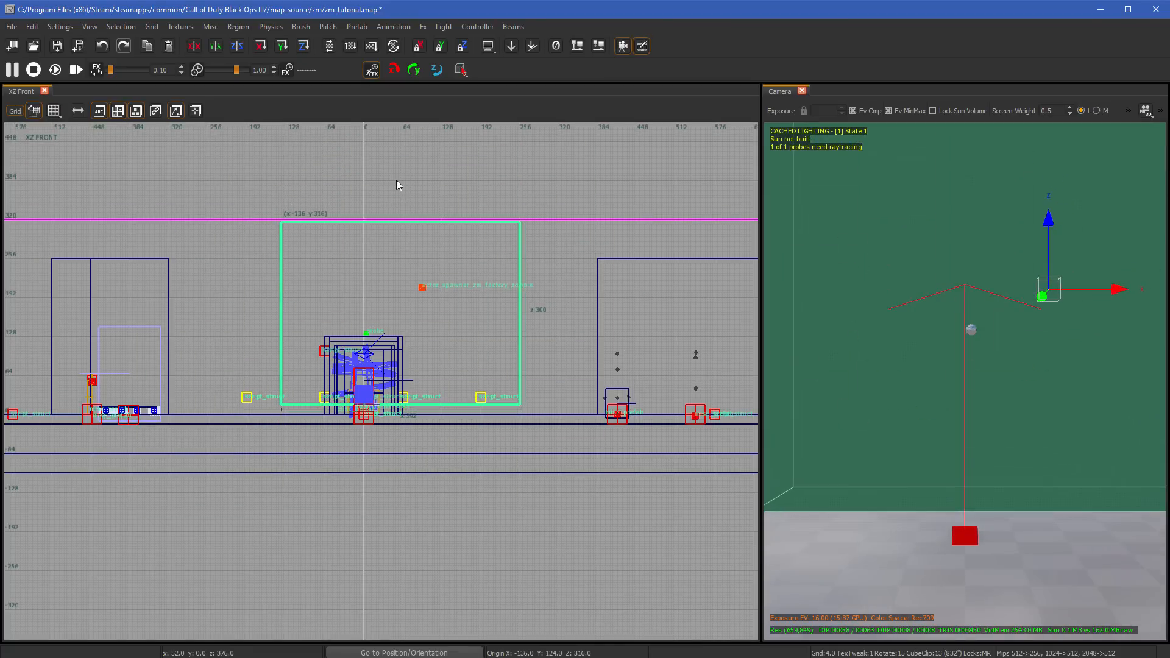
pyautogui.moveTo(396, 180)
pyautogui.mouseDown()
pyautogui.moveTo(398, 123)
pyautogui.moveTo(412, 341)
pyautogui.moveTo(411, 311)
pyautogui.mouseUp()
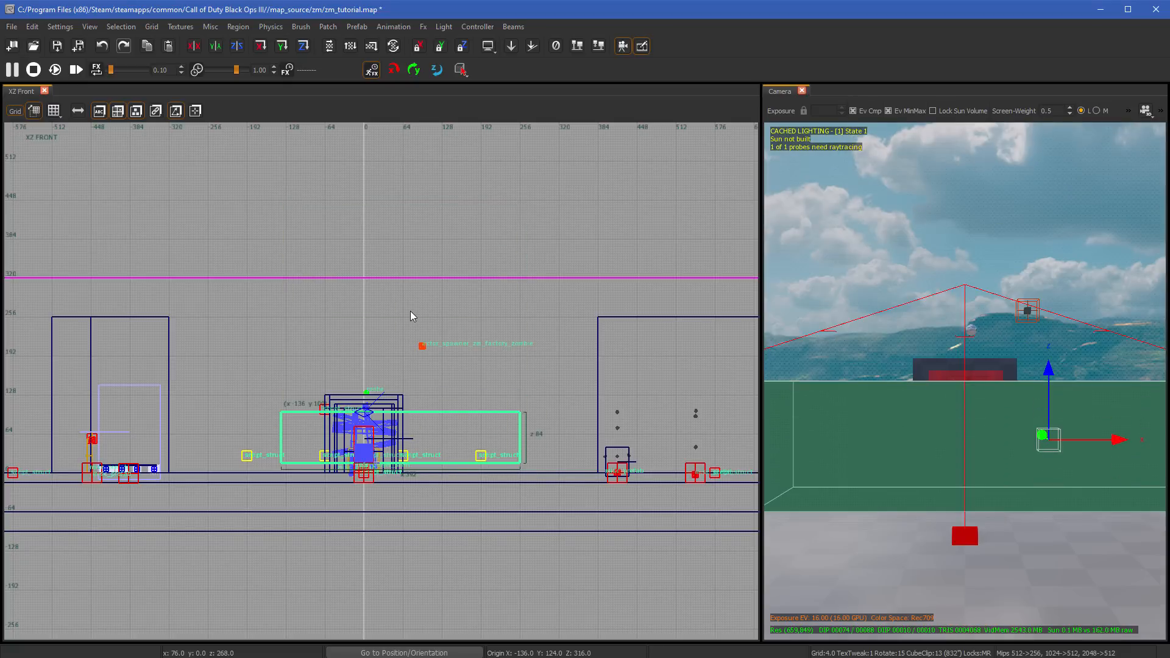
pyautogui.hotkey('ctrl', 'Tab')
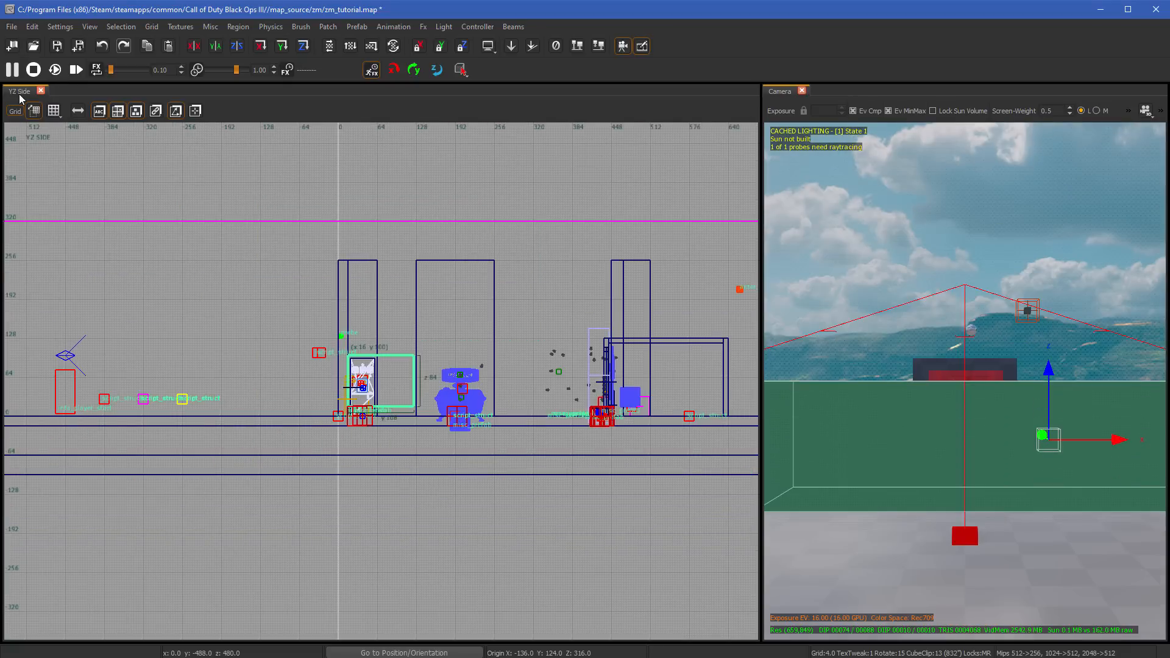
# - Stretch the brush to 400 units along Y and make it taller, then move it to X -248, Y 160 in the XY Top view
pyautogui.moveTo(295, 374)
pyautogui.mouseDown()
pyautogui.moveTo(45, 369)
pyautogui.moveTo(156, 367)
pyautogui.moveTo(106, 365)
pyautogui.mouseUp()
pyautogui.moveTo(243, 323)
pyautogui.mouseDown()
pyautogui.moveTo(283, 218)
pyautogui.moveTo(283, 378)
pyautogui.moveTo(302, 251)
pyautogui.mouseUp()
pyautogui.hotkey('ctrl', 'Tab')
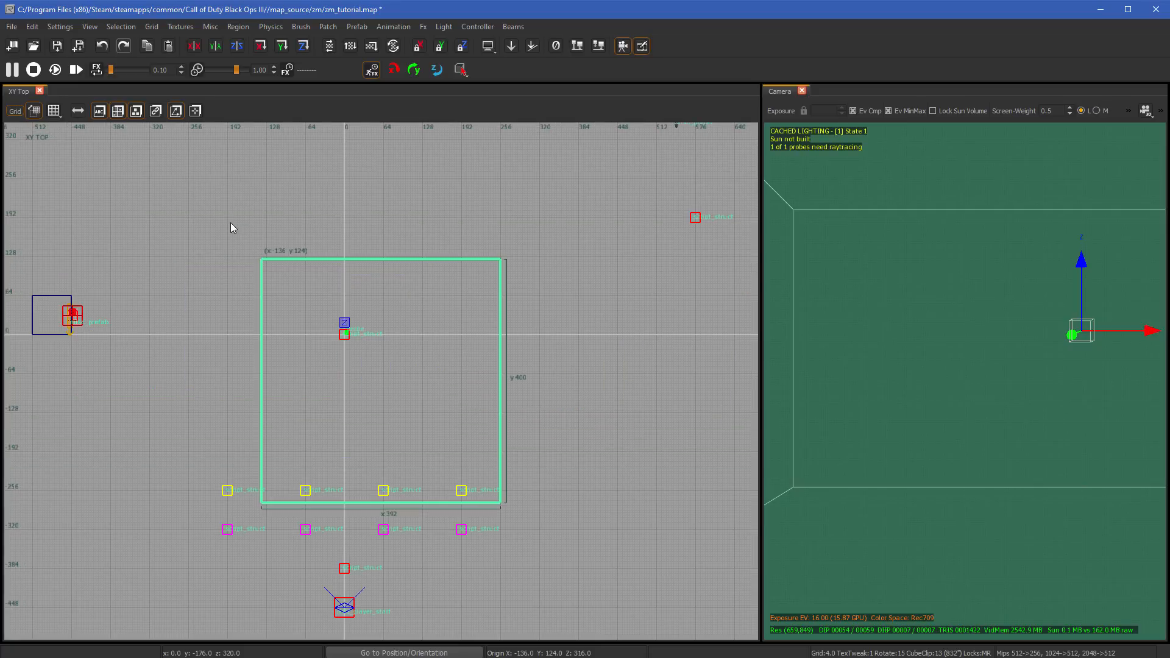
pyautogui.moveTo(394, 386)
pyautogui.mouseDown()
pyautogui.moveTo(272, 368)
pyautogui.moveTo(330, 380)
pyautogui.mouseUp()
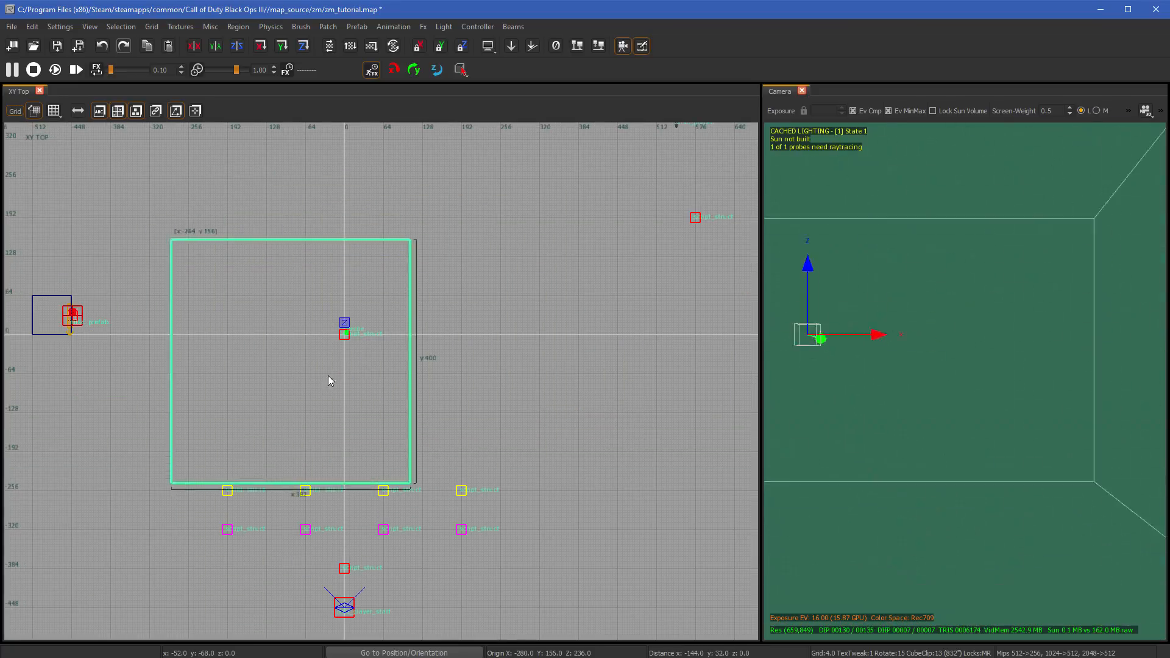
pyautogui.scroll(-3, 353, 364)
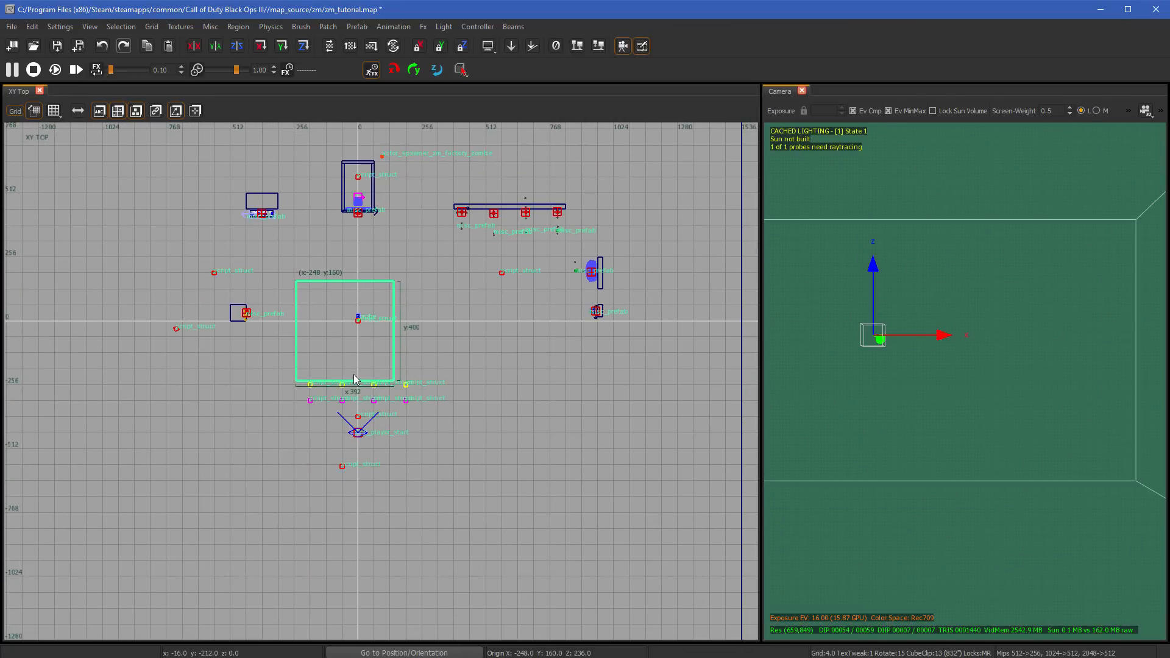
# - Deselect the brush, undo its last move and delete it from the map
pyautogui.press('Escape')
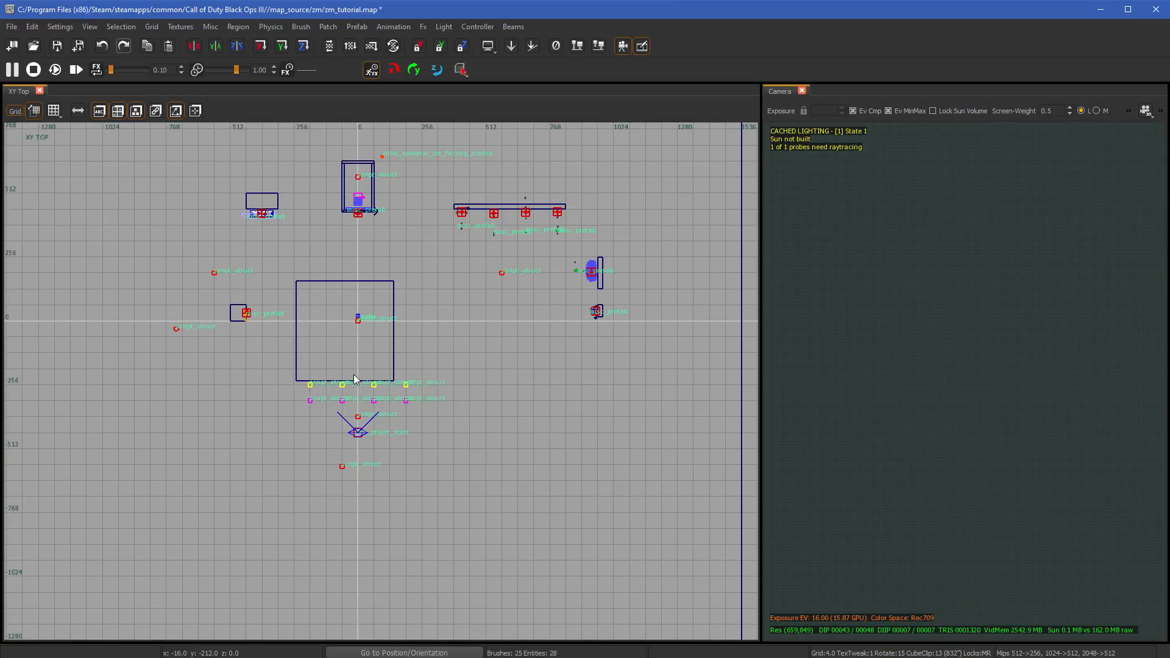
pyautogui.hotkey('ctrl', 'z')
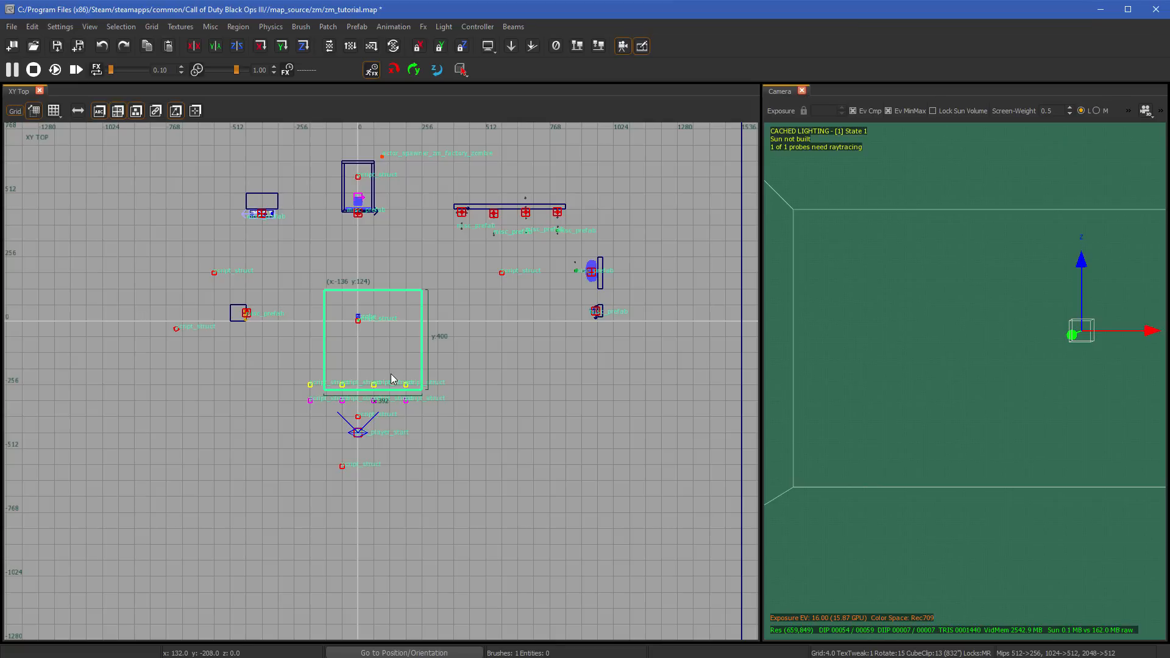
pyautogui.press('BackSpace')
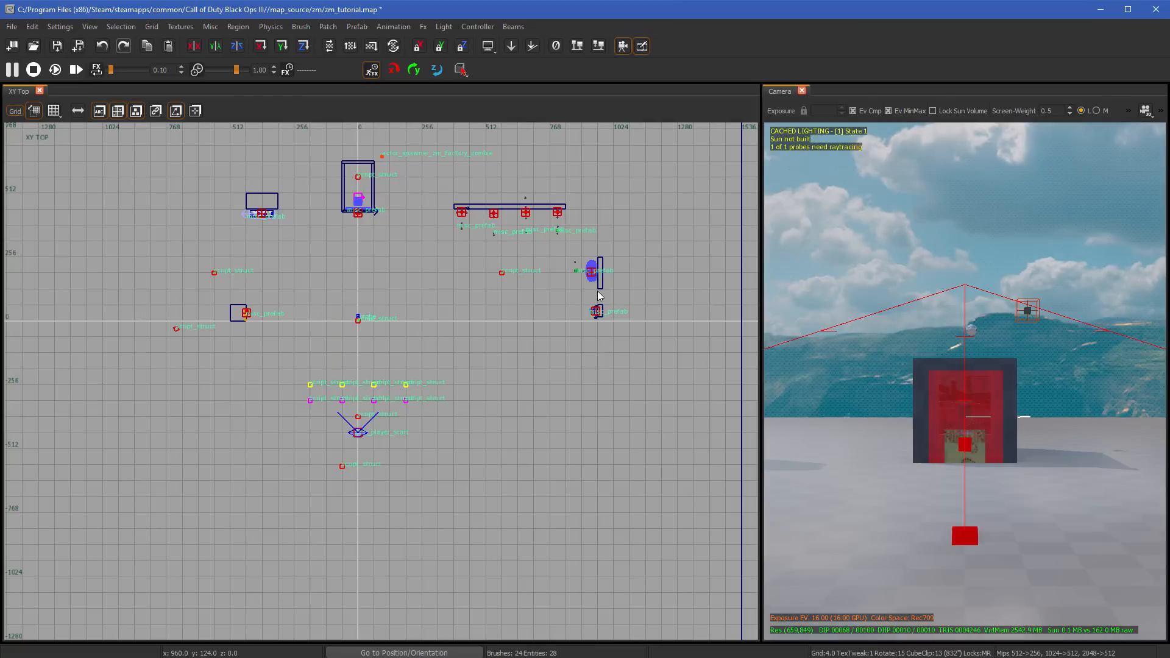
# - Examine the map's overall layout, grid spacing and nested outer boundaries in the XY Top view at several zoom levels
pyautogui.scroll(-2, 379, 311)
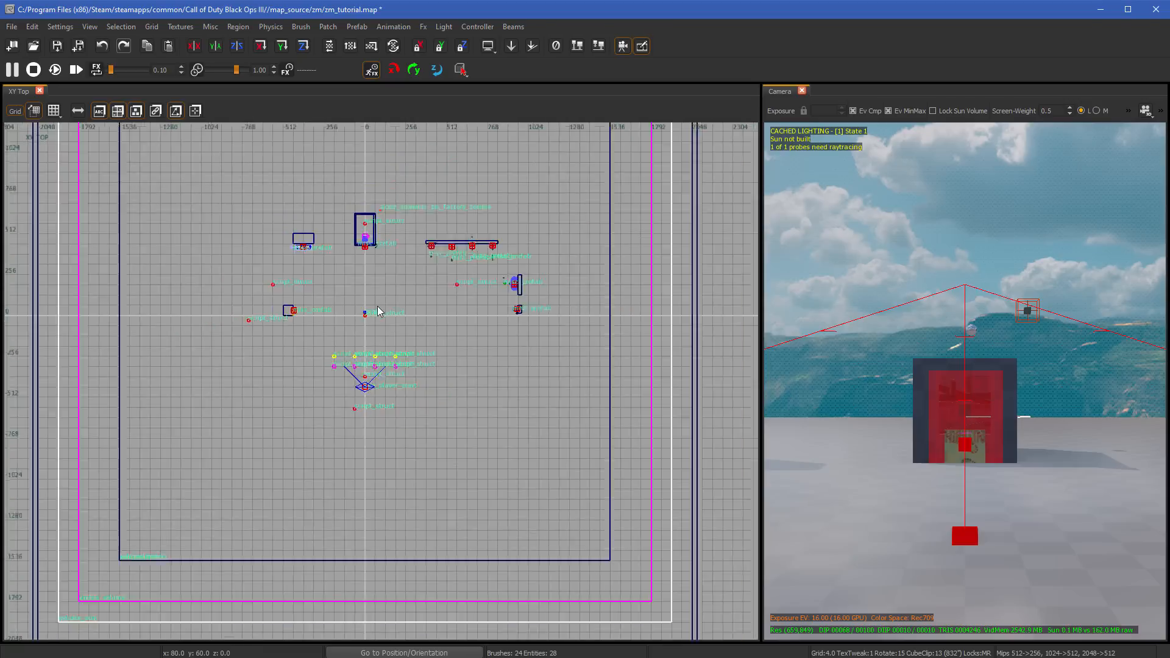
pyautogui.scroll(4, 378, 311)
pyautogui.scroll(-2, 378, 311)
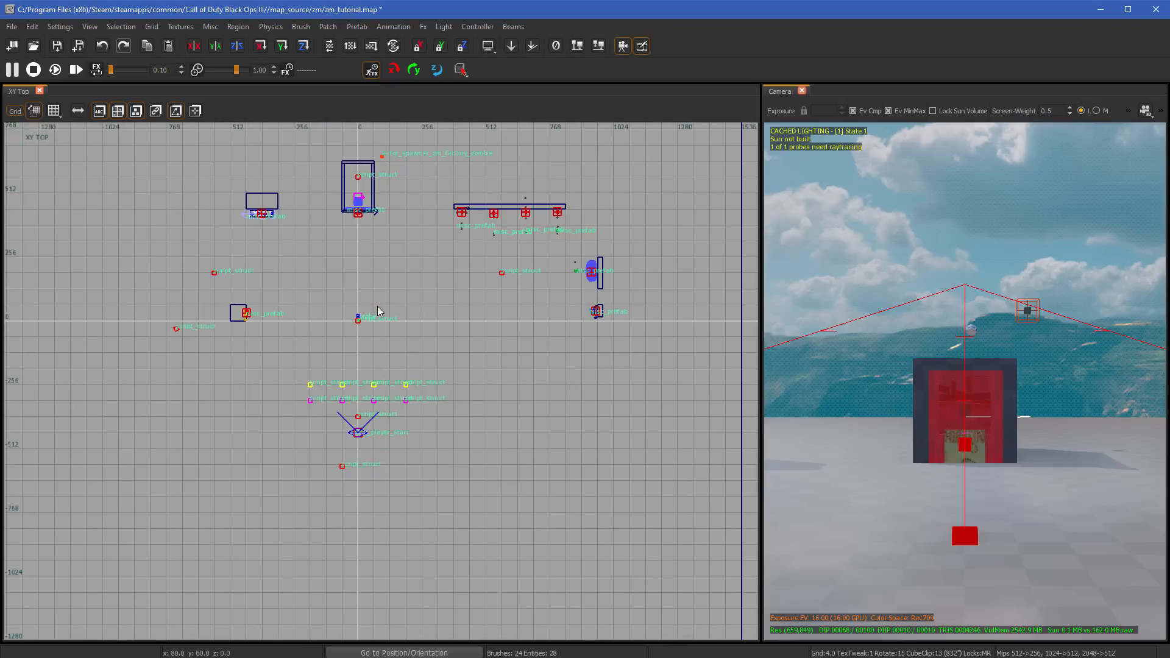
pyautogui.scroll(5, 385, 329)
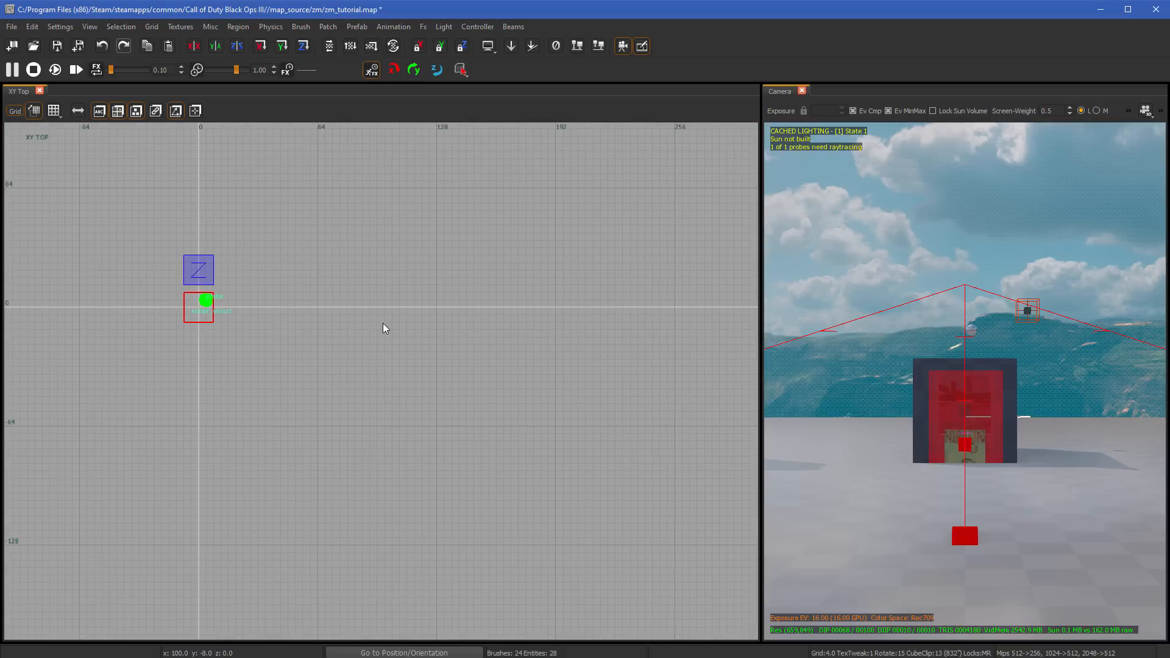
pyautogui.scroll(-5, 385, 329)
pyautogui.scroll(-5, 385, 329)
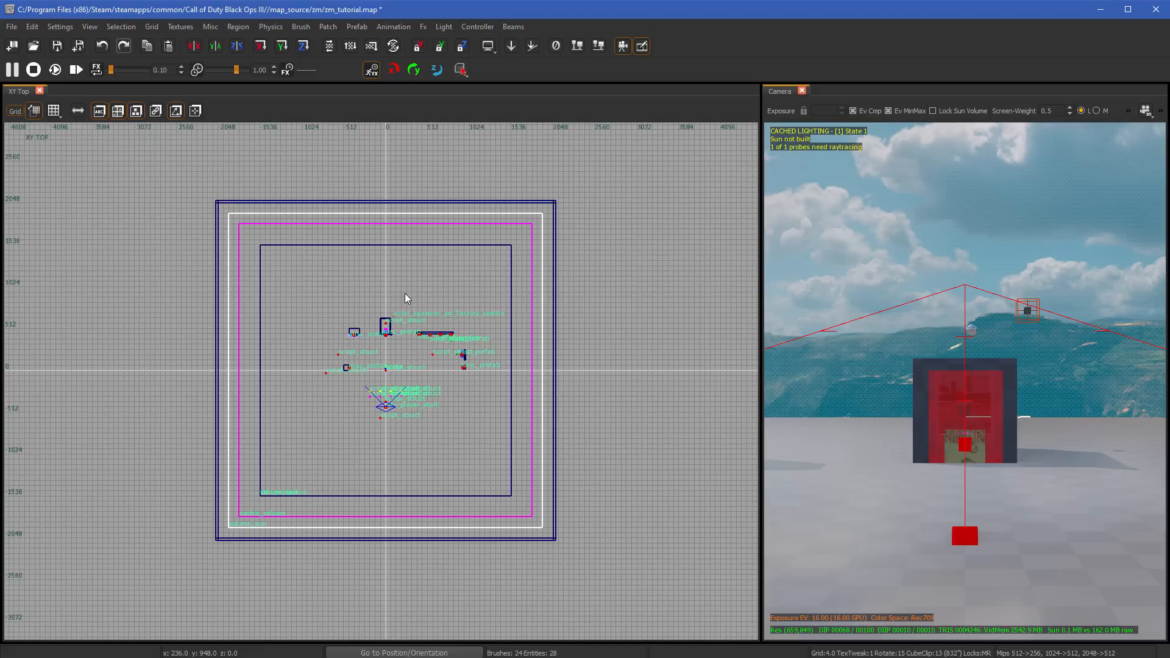
pyautogui.scroll(-3, 408, 298)
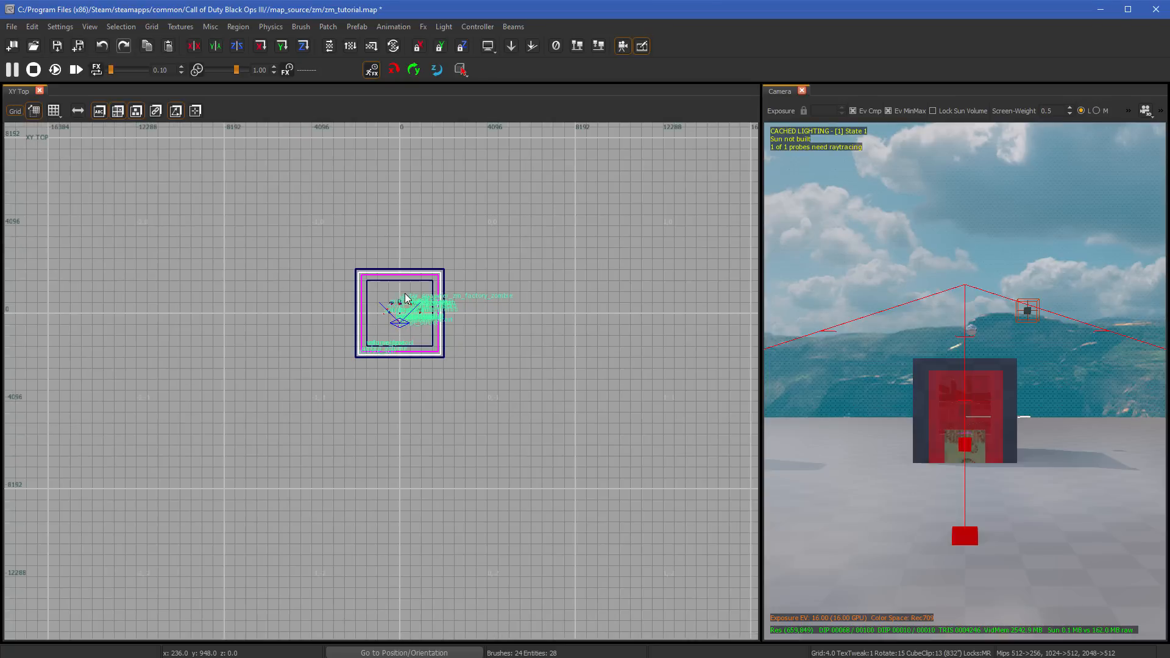
pyautogui.scroll(5, 406, 298)
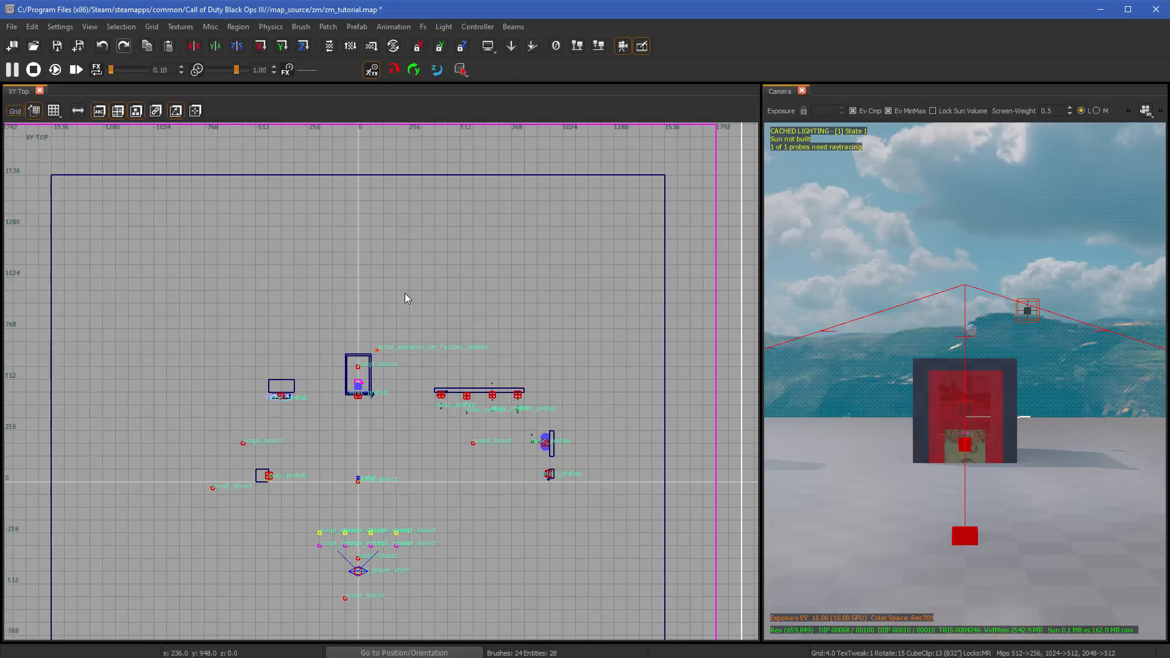
pyautogui.scroll(-2, 407, 299)
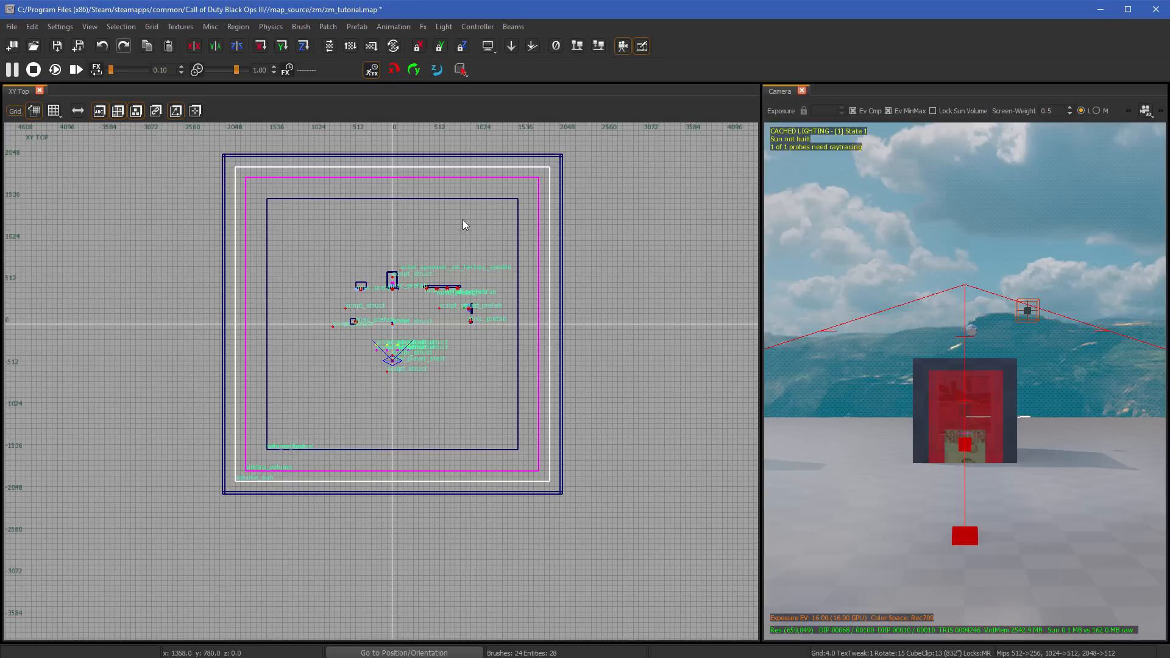
pyautogui.scroll(1, 439, 208)
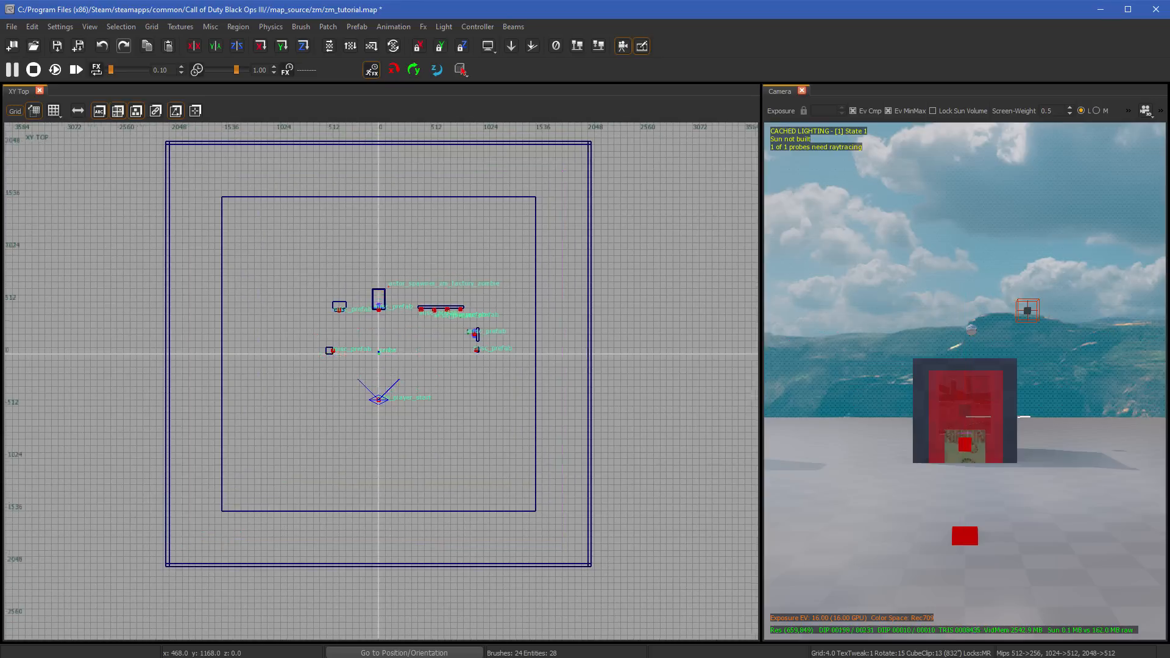
pyautogui.moveTo(439, 208); pyautogui.dragTo(395, 261, button='right')
pyautogui.rightClick(395, 266)
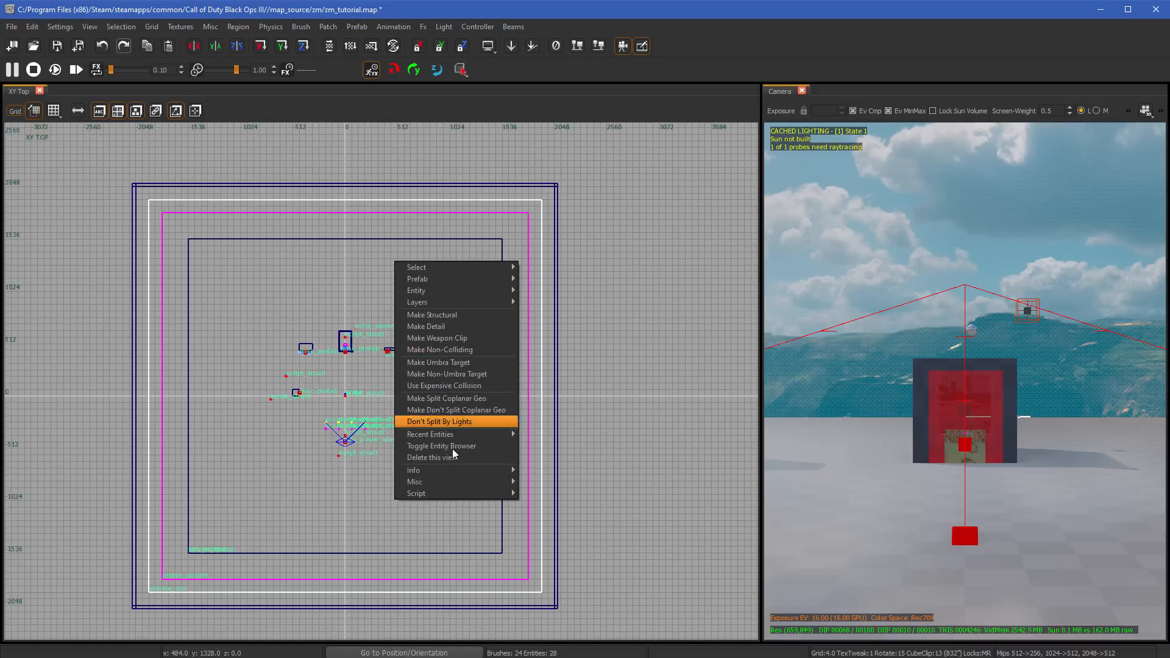
pyautogui.rightClick(372, 237)
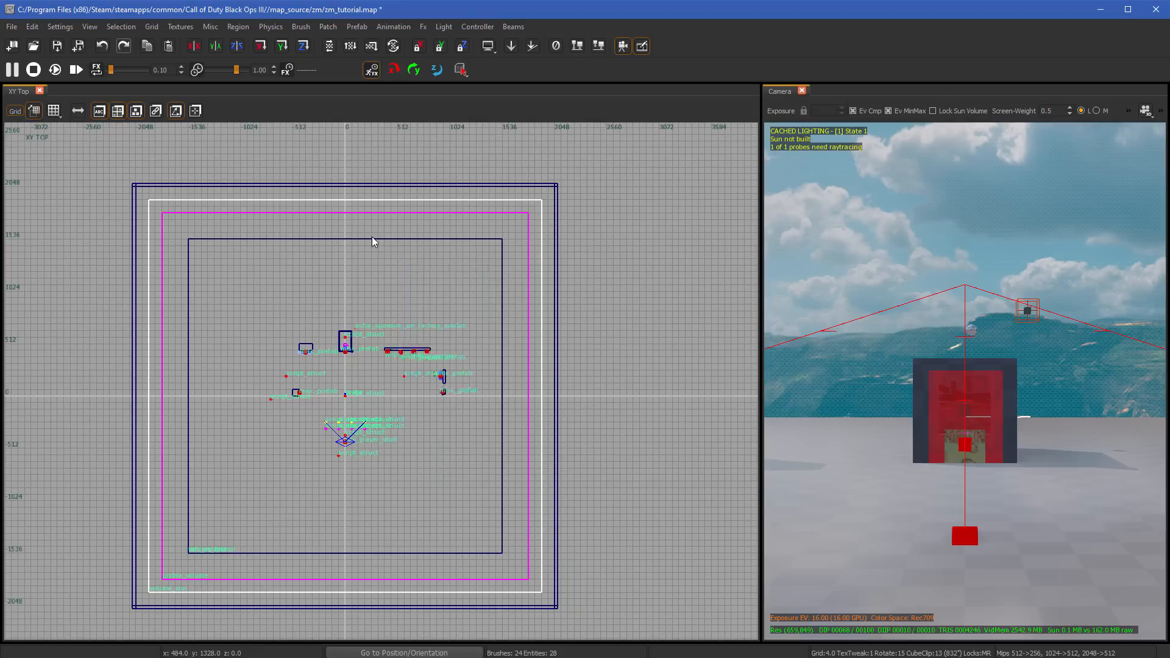
pyautogui.click(448, 203)
pyautogui.scroll(2, 353, 339)
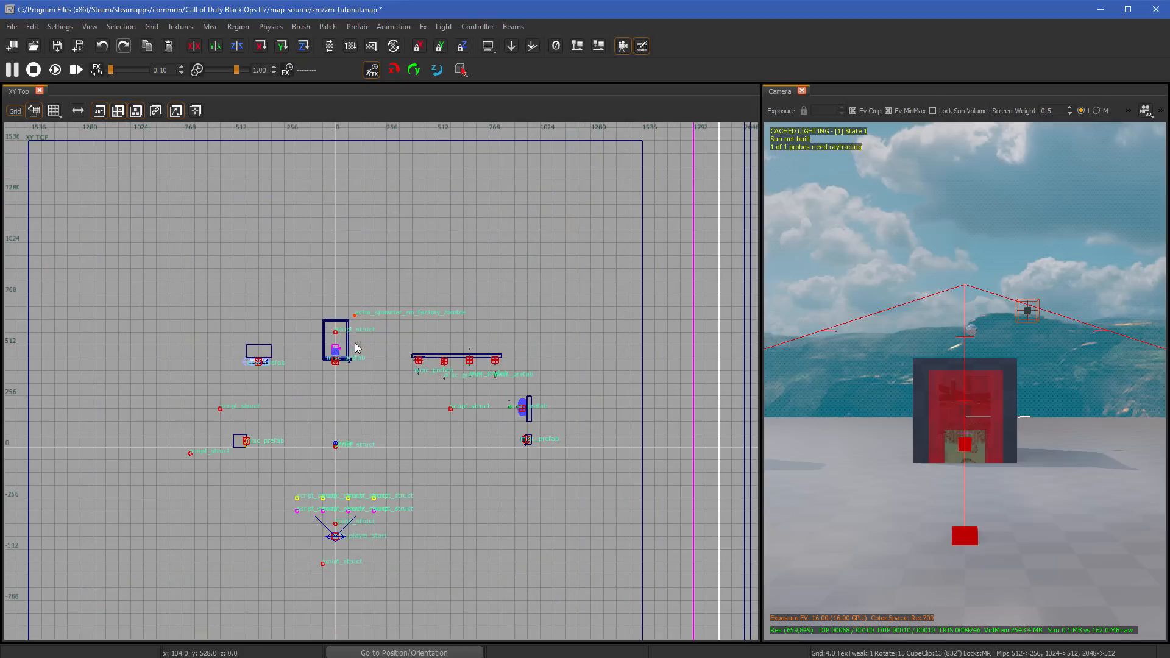
# - Select the white-outlined volume enclosing the map, inspect it in the XZ Front view and deselect it
pyautogui.click(504, 287)
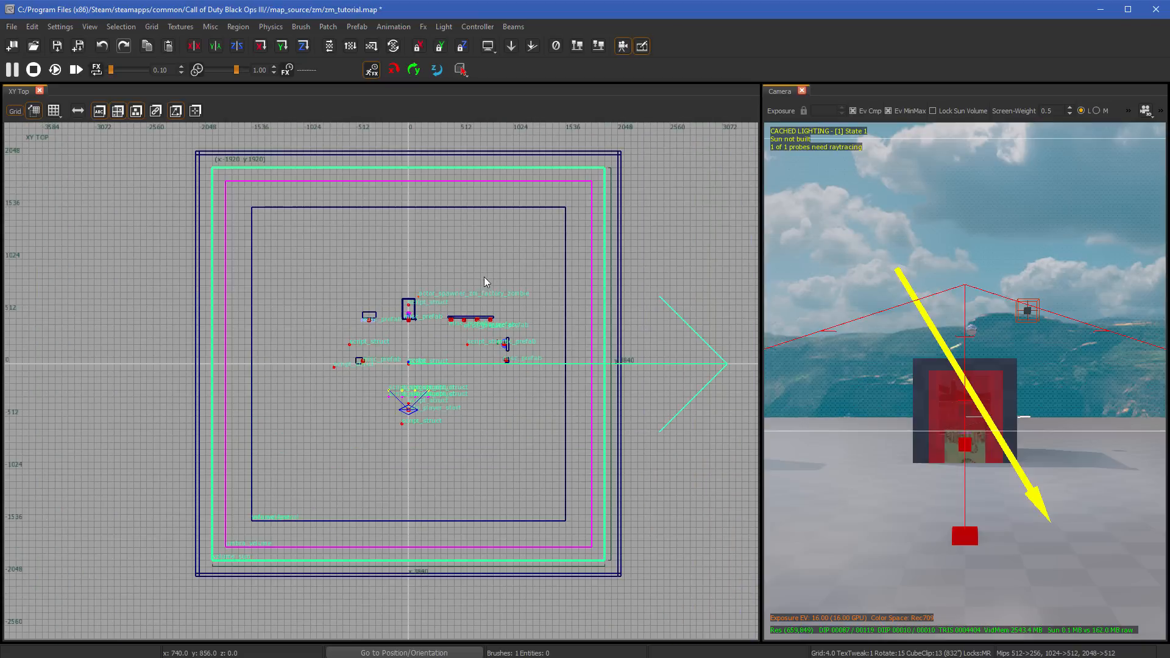
pyautogui.scroll(-2, 483, 282)
pyautogui.hotkey('ctrl', 'Tab')
pyautogui.scroll(5, 390, 403)
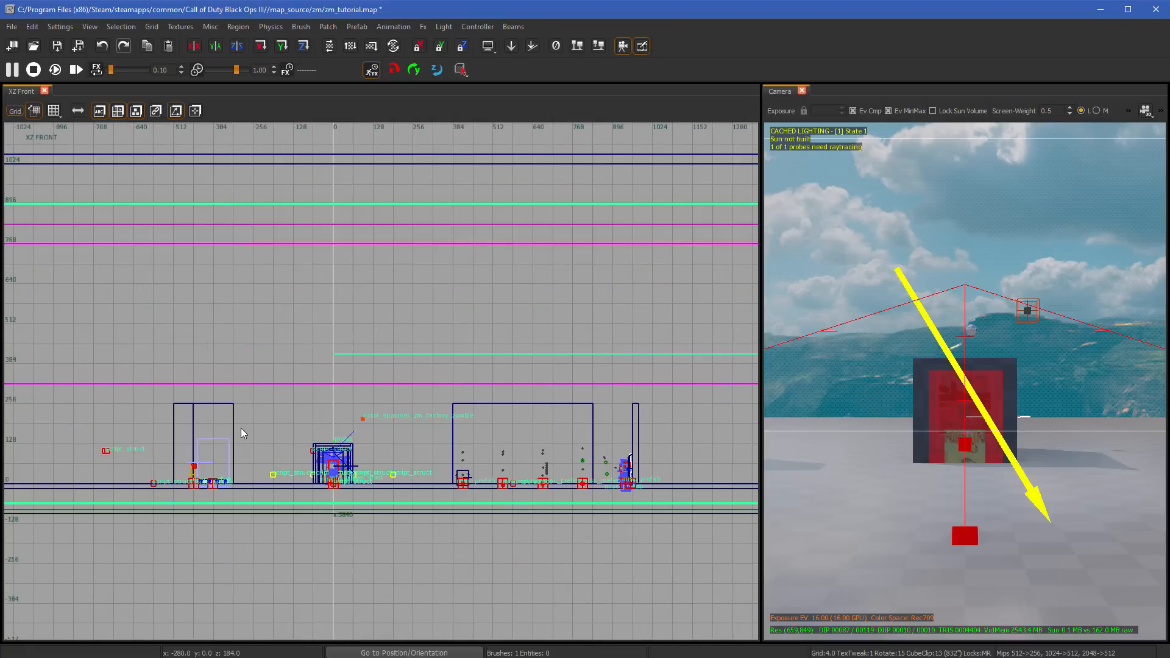
pyautogui.moveTo(973, 391)
pyautogui.mouseDown(button='right')
pyautogui.moveTo(1061, 393)
pyautogui.moveTo(972, 393)
pyautogui.mouseUp(button='right')
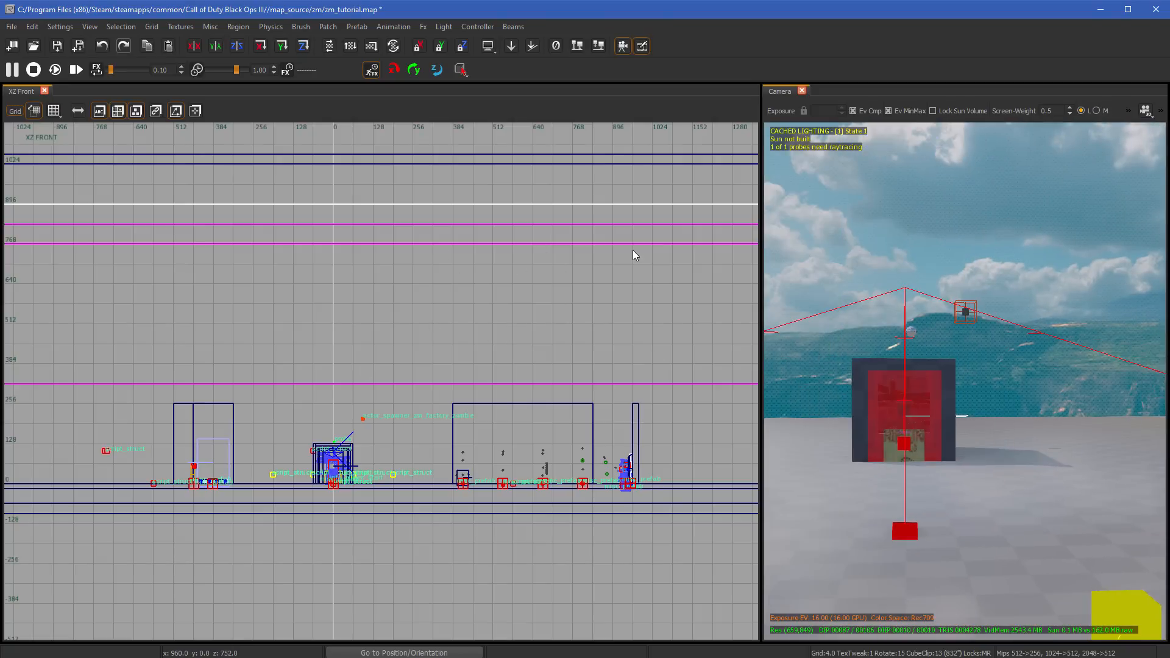
# - Enlarge the Camera view to fill nearly the whole workspace, leaving the XZ Front view as a narrow strip
pyautogui.moveTo(760, 309); pyautogui.dragTo(73, 292)
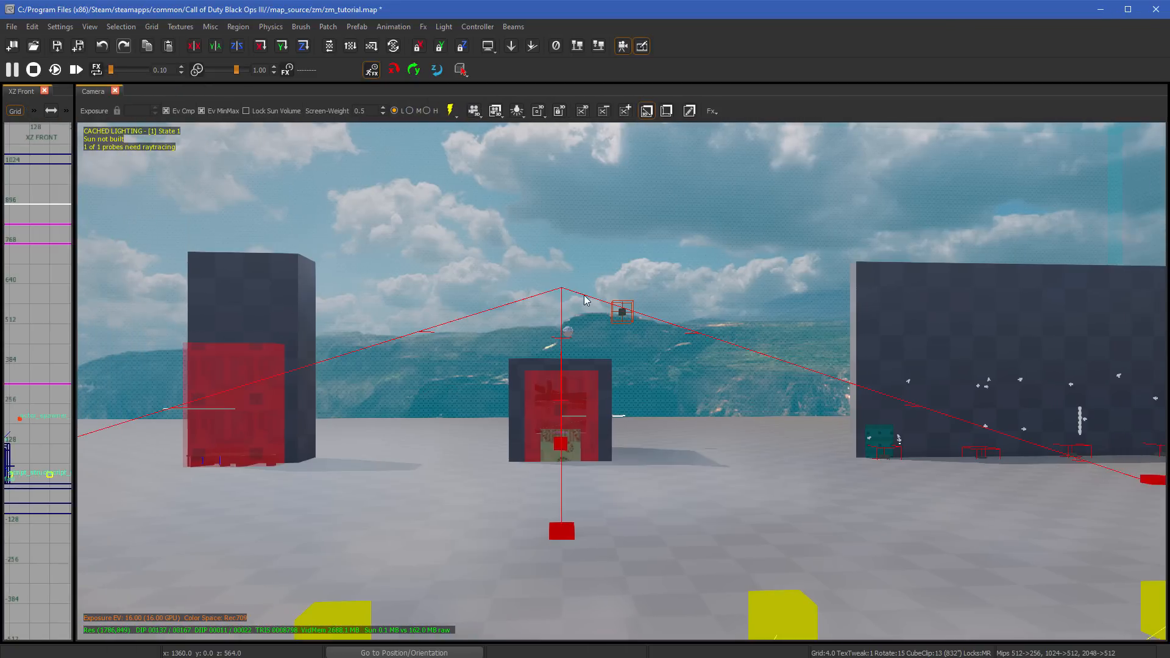
pyautogui.scroll(-5, 588, 311)
pyautogui.moveTo(589, 315); pyautogui.dragTo(579, 339, button='right')
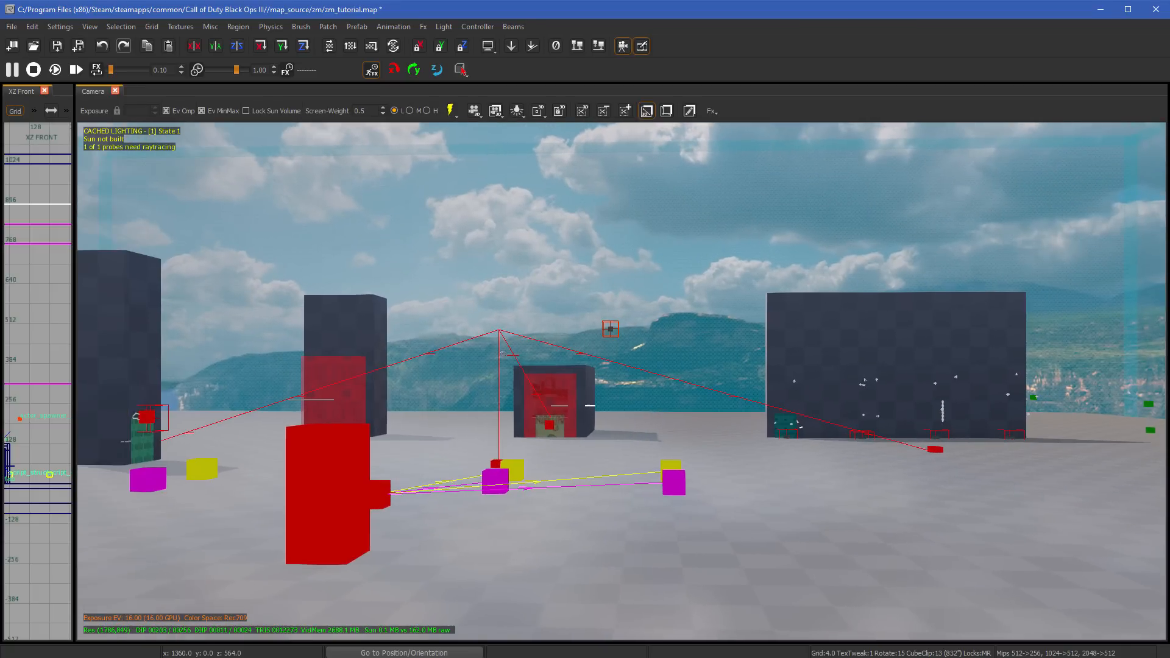
# - Switch the Camera view to wireframe and on to unlit textured rendering, and look over the map's walls and prefabs
pyautogui.press('F3')
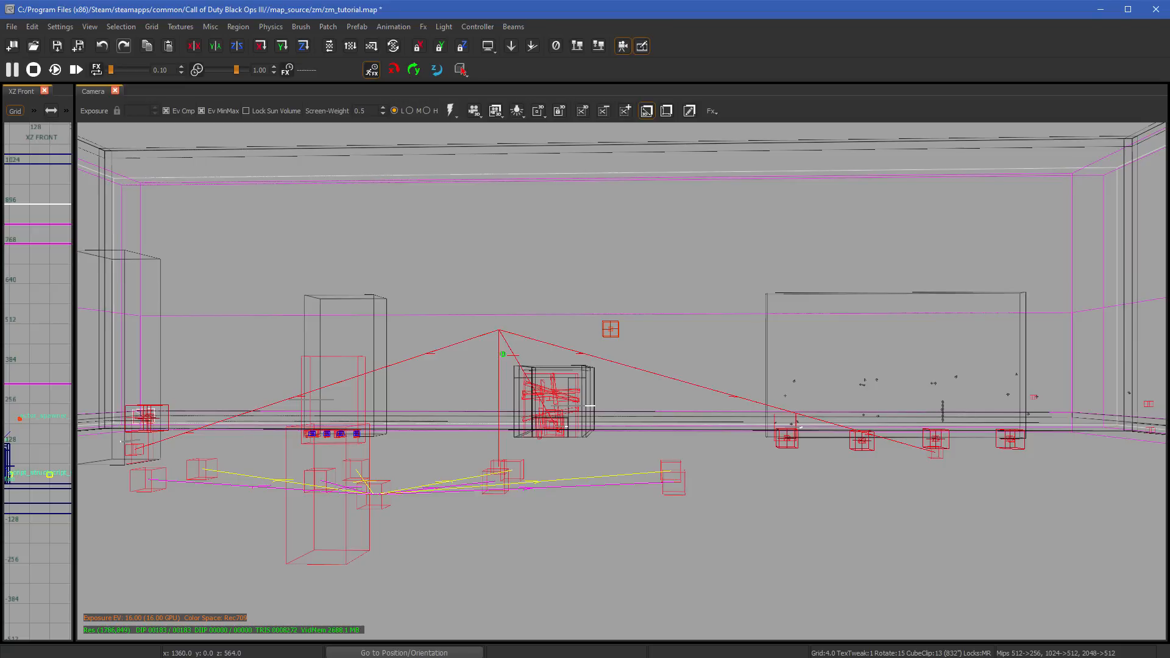
pyautogui.press('F3')
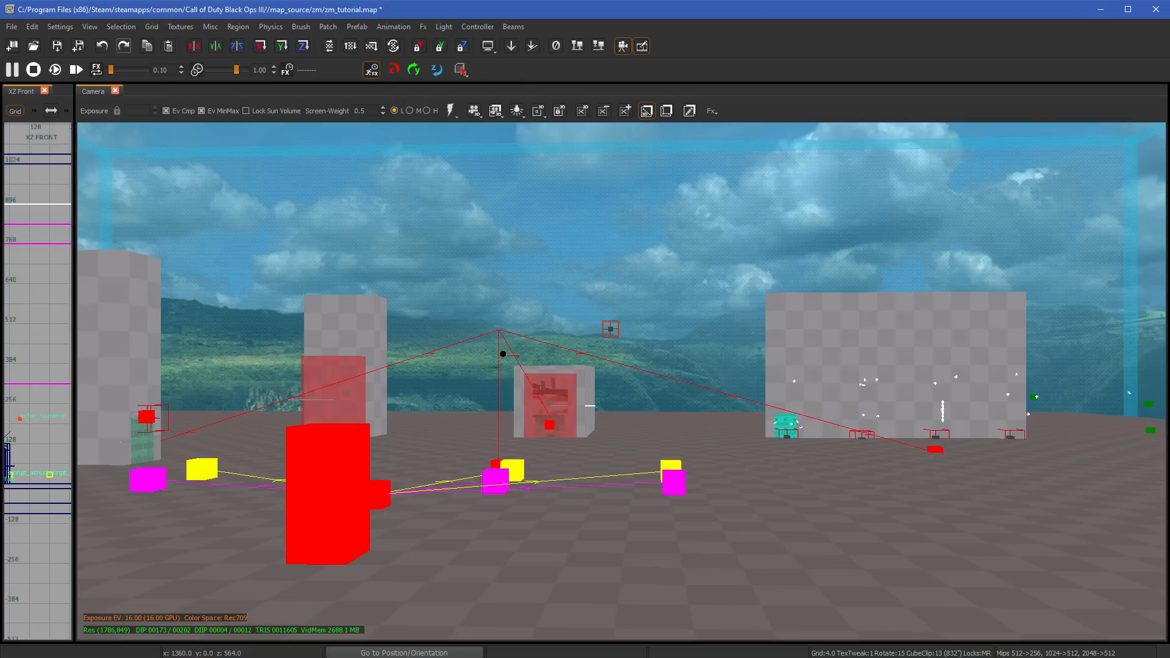
pyautogui.moveTo(685, 344); pyautogui.dragTo(805, 346, button='right')
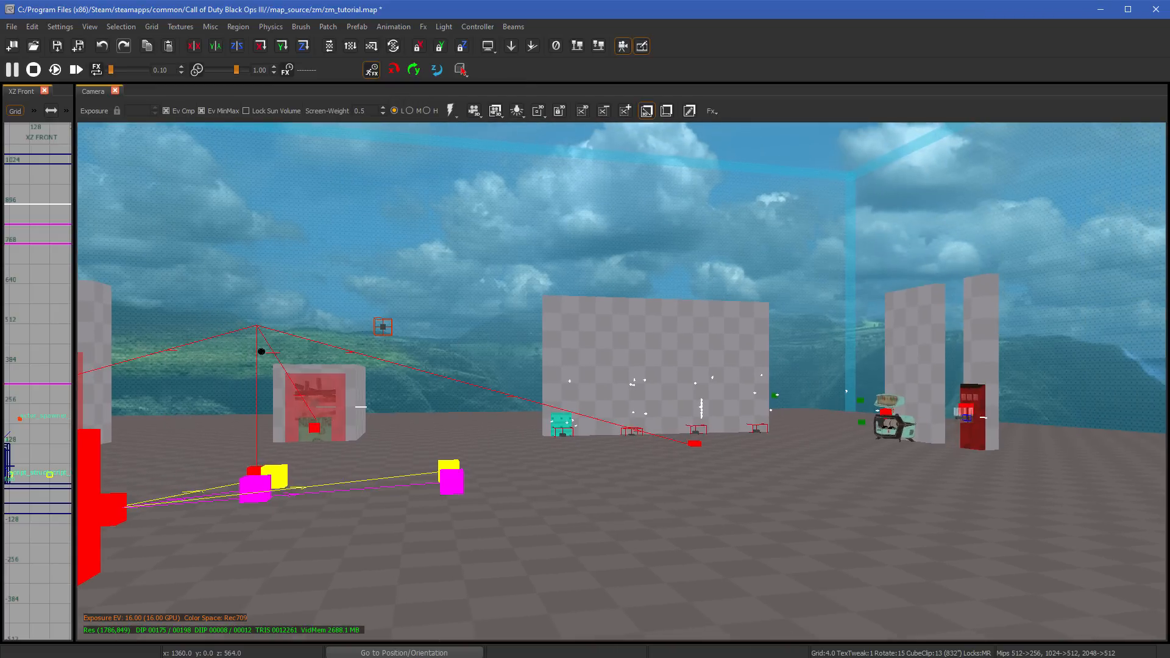
pyautogui.scroll(3, 759, 398)
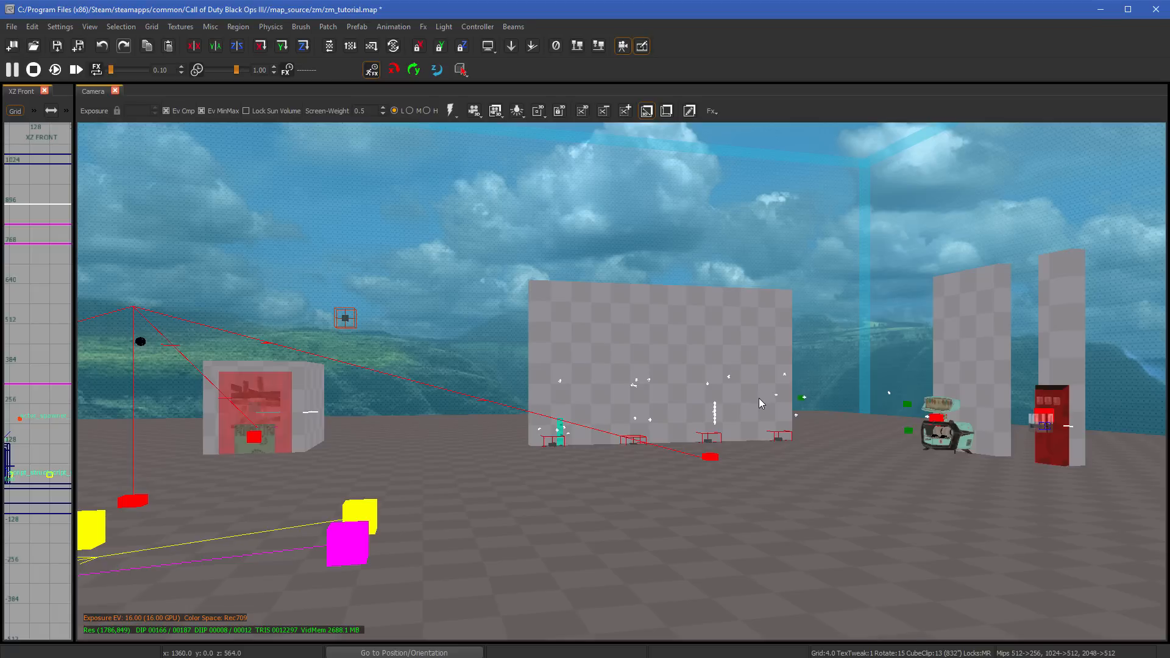
pyautogui.moveTo(759, 398); pyautogui.dragTo(623, 398, button='right')
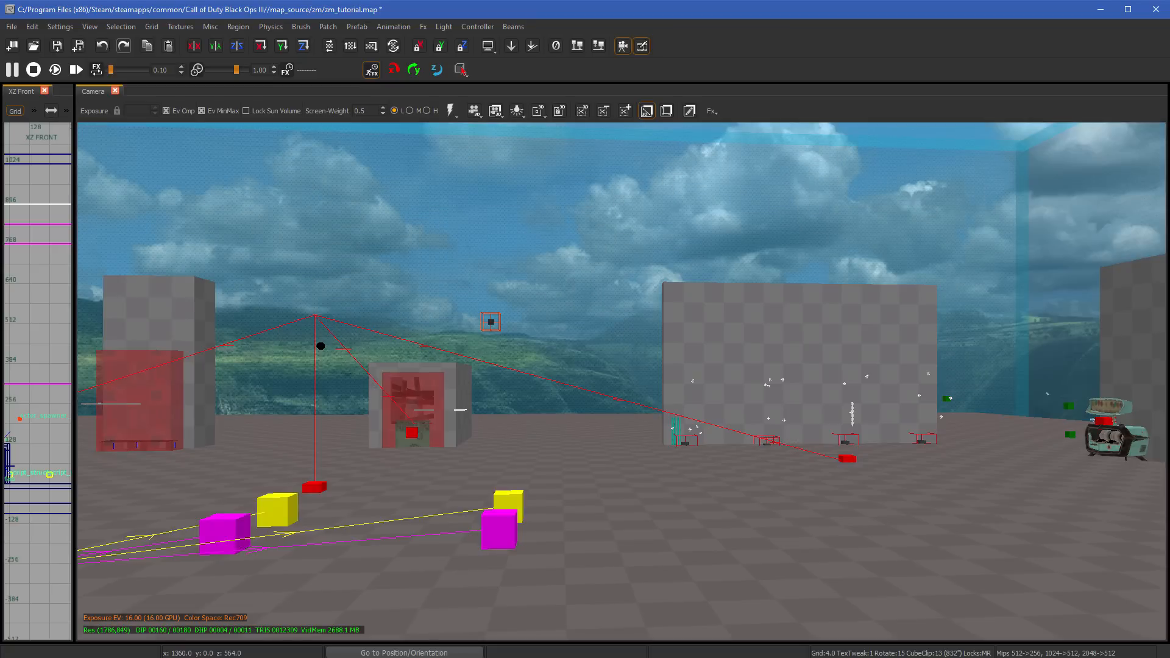
# - Return the Camera view to lit rendering and switch it from cached to runtime lighting
pyautogui.press('F8')
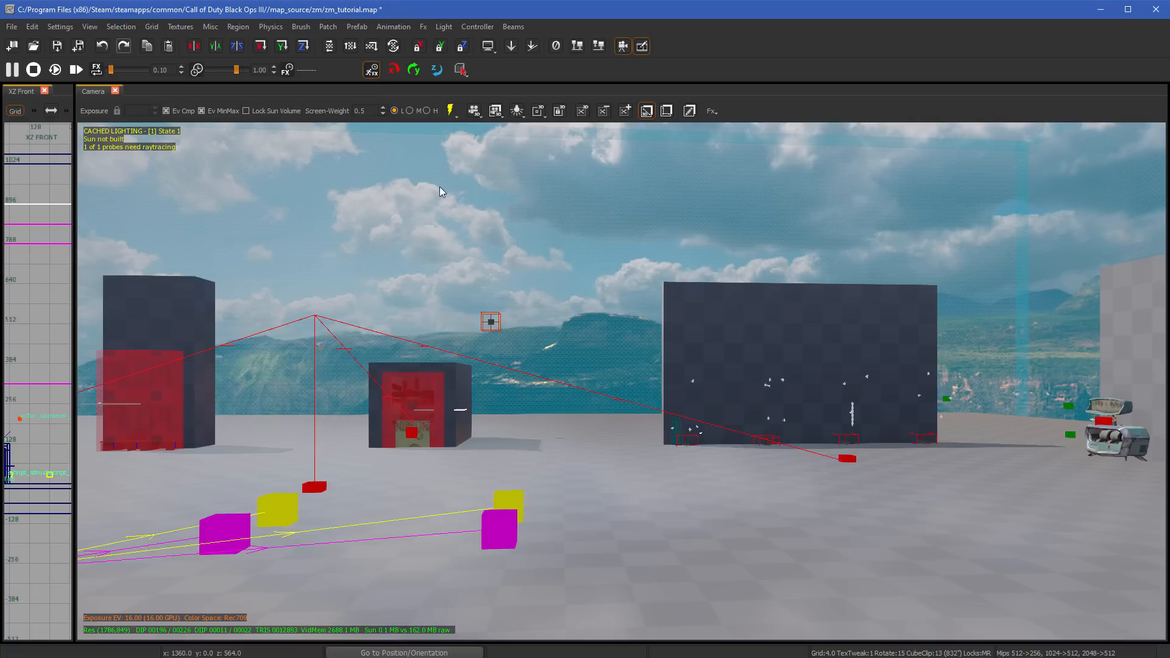
pyautogui.click(451, 110)
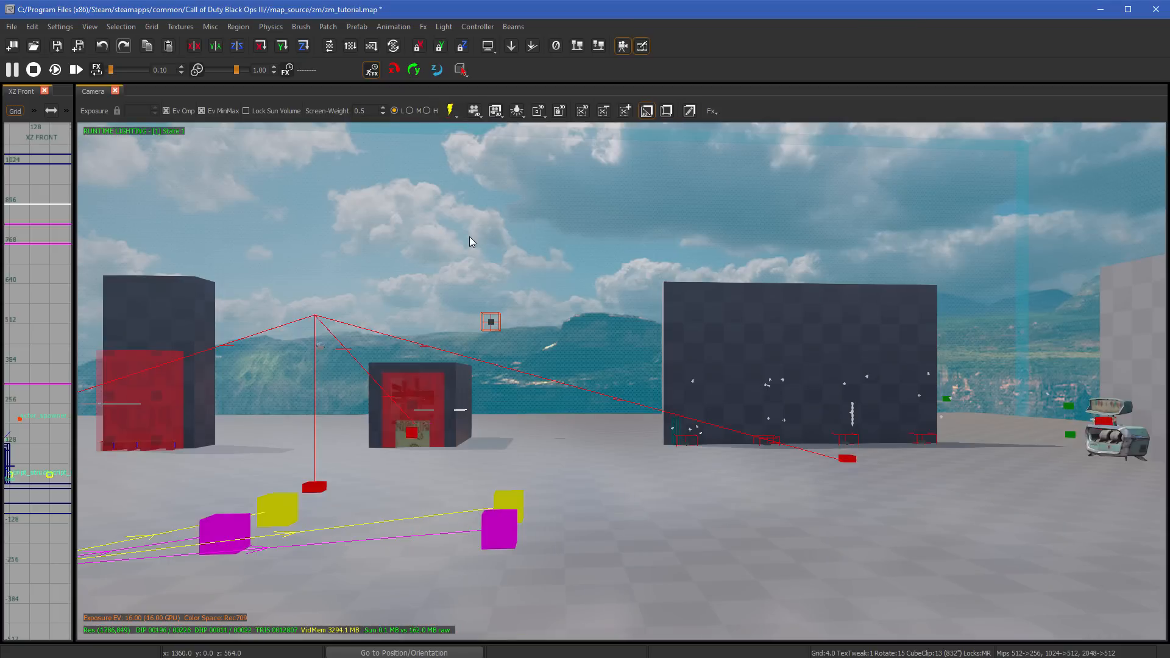
pyautogui.moveTo(567, 337)
pyautogui.mouseDown(button='right')
pyautogui.moveTo(939, 338)
pyautogui.moveTo(256, 339)
pyautogui.moveTo(713, 342)
pyautogui.moveTo(597, 342)
pyautogui.mouseUp(button='right')
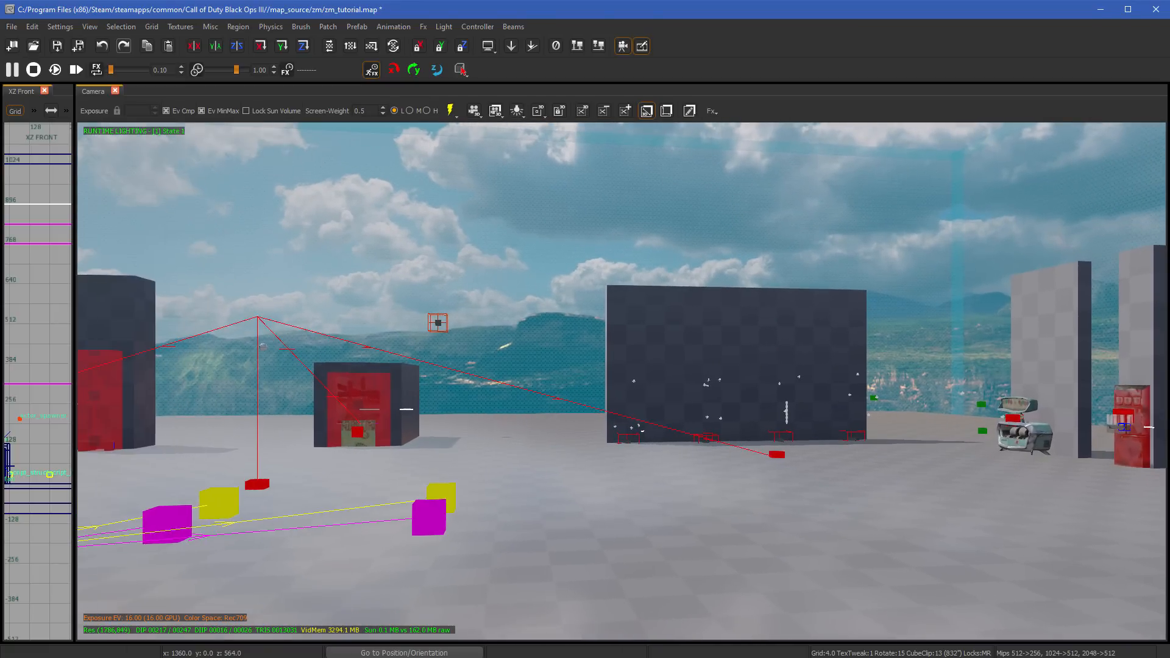
# - Turn on the in-game preview without editor objects and inspect the large wall up close
pyautogui.press('g')
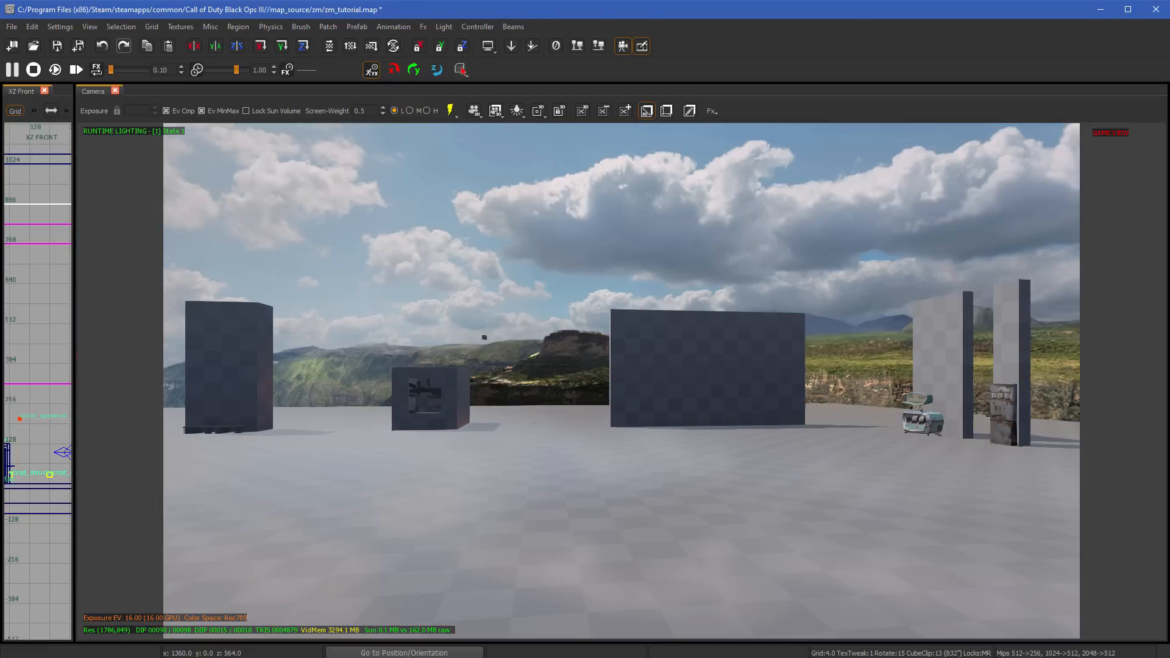
pyautogui.scroll(8, 636, 447)
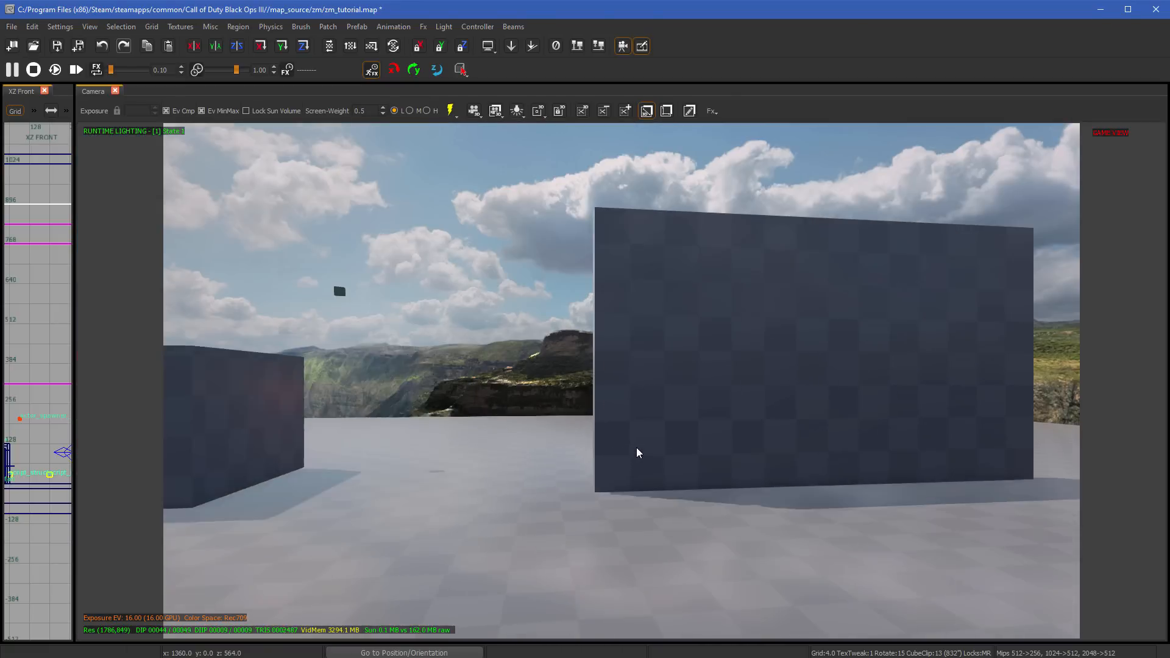
pyautogui.moveTo(637, 447); pyautogui.dragTo(415, 384, button='right')
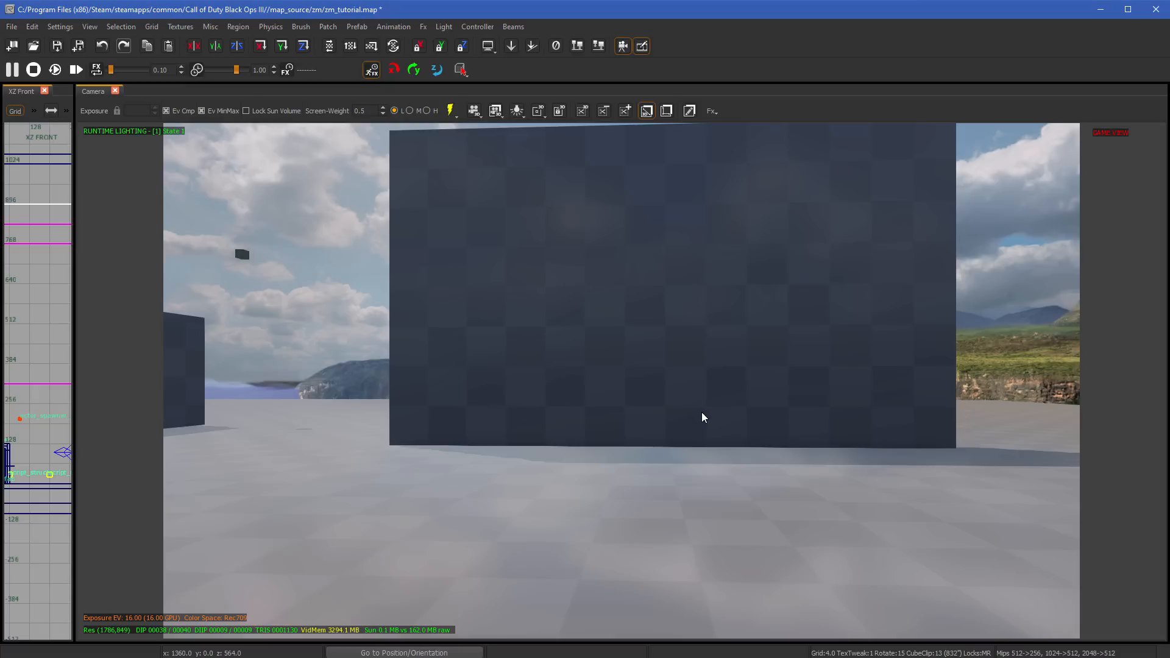
# - Turn off the in-game preview and examine the weapon outline above the green TRAVERSE brush up close in the Camera view
pyautogui.press('g')
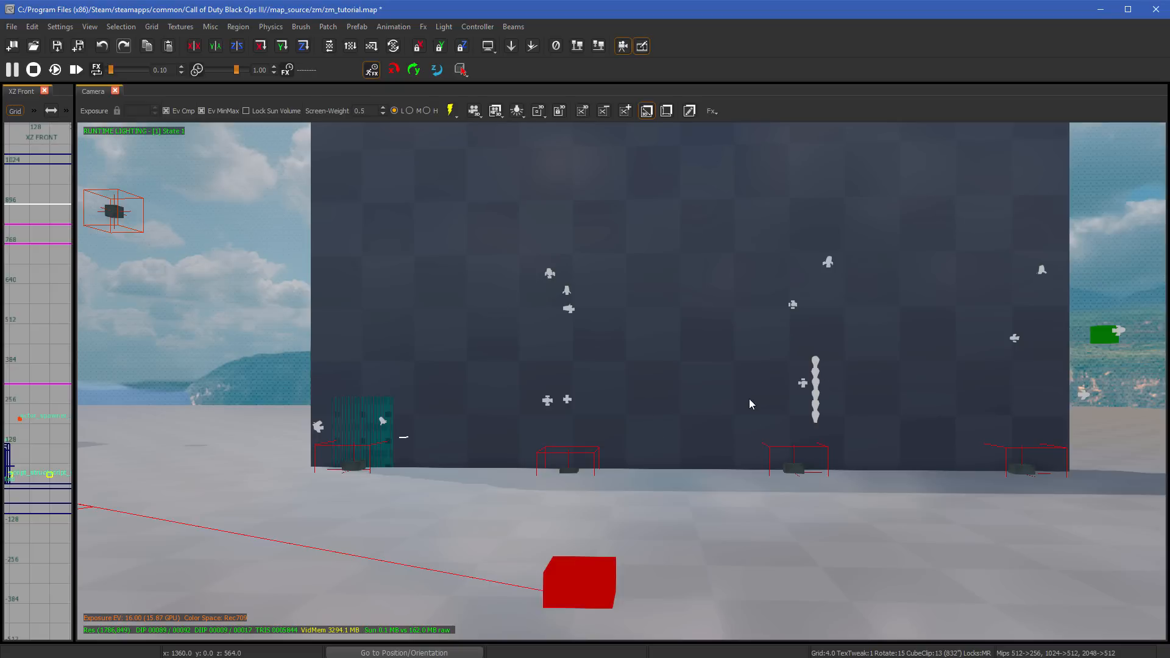
pyautogui.moveTo(750, 400); pyautogui.dragTo(573, 394, button='right')
pyautogui.press('w')
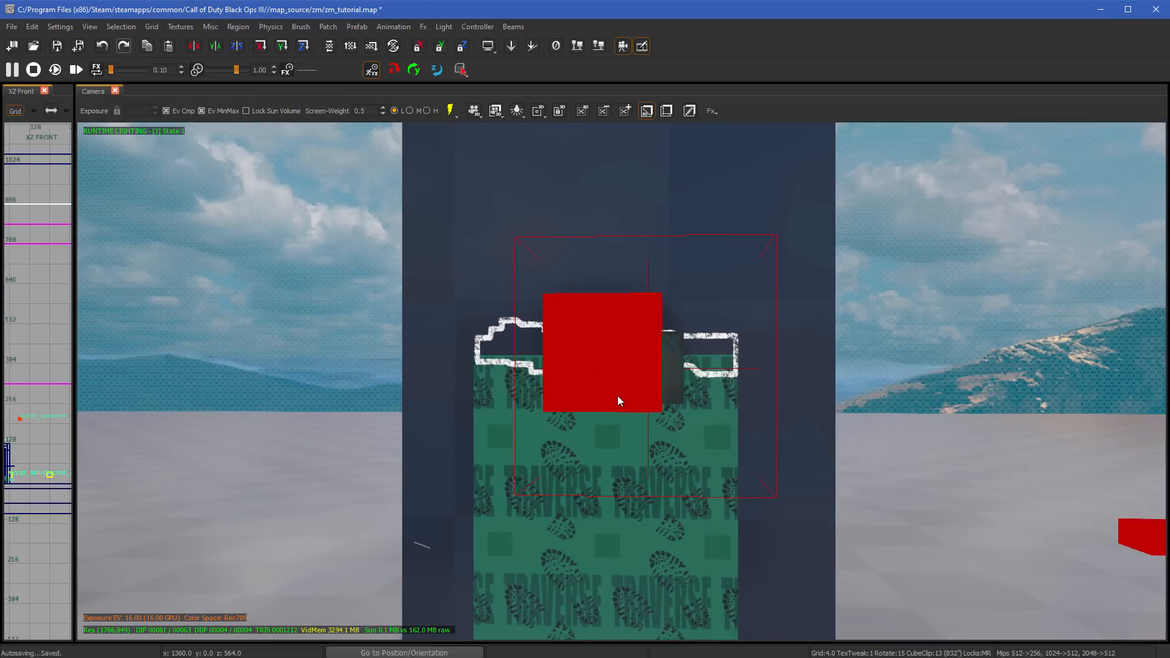
# - Back the camera away from the weapon outline and switch the in-game preview on and off again
pyautogui.scroll(-5, 618, 400)
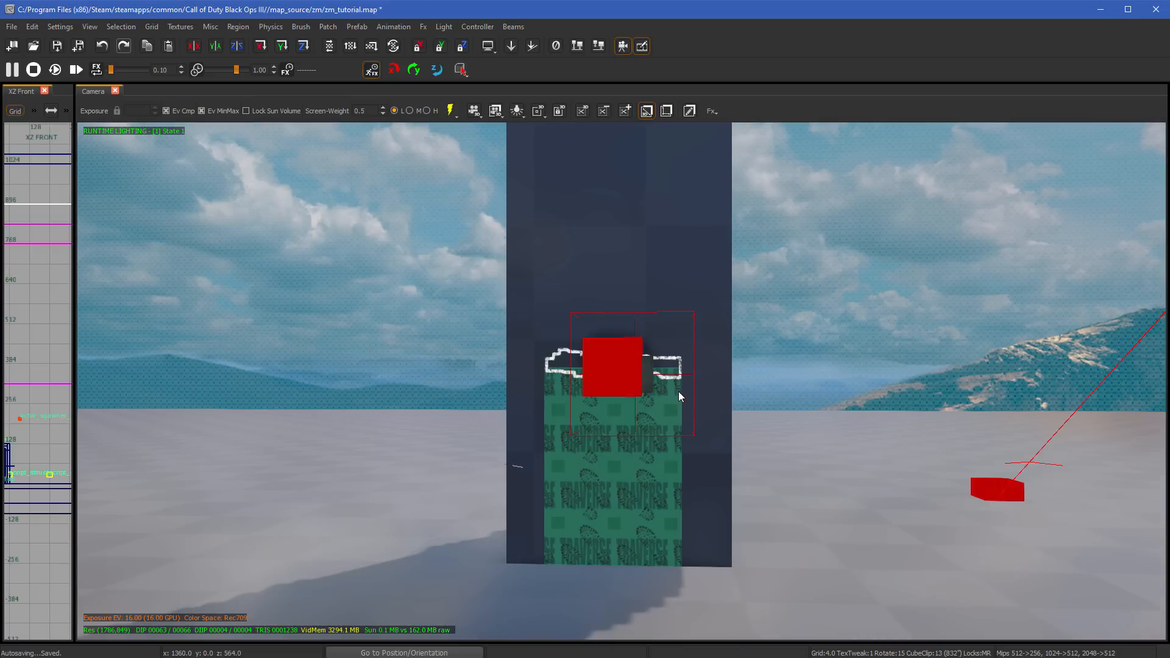
pyautogui.press('g')
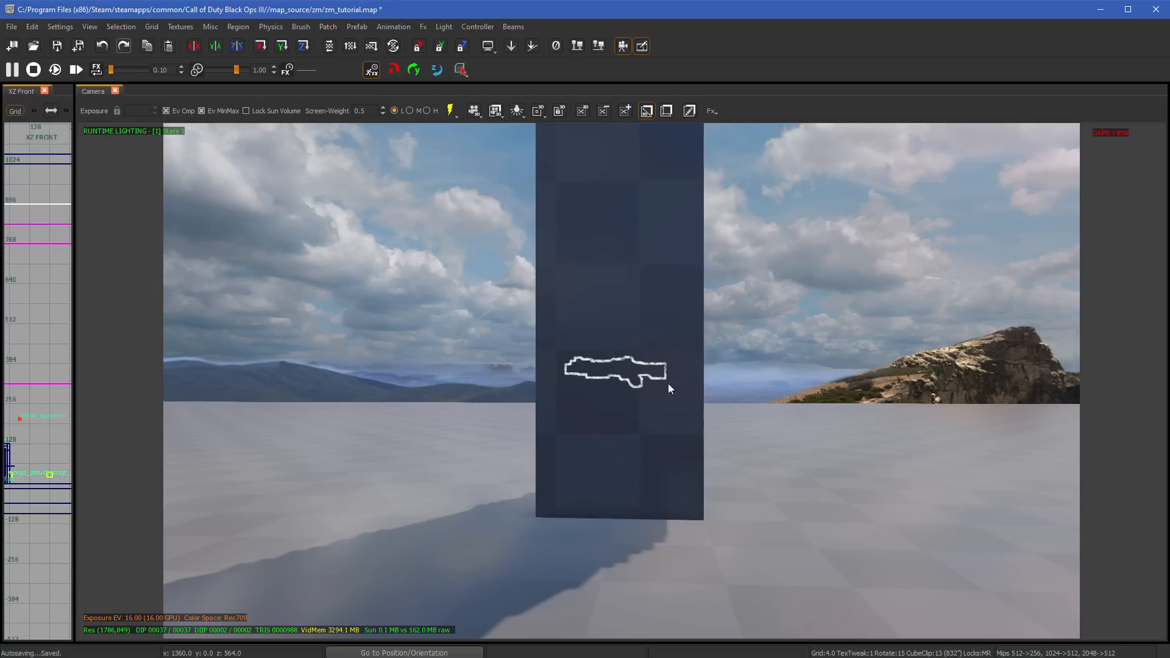
pyautogui.keyDown('shift'); pyautogui.click(666, 378); pyautogui.keyUp('shift')
pyautogui.press('Escape')
pyautogui.press('g')
# - Fly the camera past the slot machine and red vending machine, and pull back to view the walls and prefabs together
pyautogui.moveTo(630, 407); pyautogui.dragTo(684, 407, button='right')
pyautogui.press('w')
pyautogui.press('s')
pyautogui.moveTo(500, 402)
pyautogui.mouseDown(button='right')
pyautogui.moveTo(544, 402)
pyautogui.moveTo(537, 426)
pyautogui.moveTo(454, 424)
pyautogui.moveTo(518, 398)
pyautogui.mouseUp(button='right')
pyautogui.press('s')
pyautogui.press('s')
pyautogui.moveTo(519, 321); pyautogui.dragTo(536, 321, button='right')
pyautogui.moveTo(671, 389); pyautogui.dragTo(741, 389, button='right')
pyautogui.moveTo(700, 439); pyautogui.dragTo(692, 467, button='right')
pyautogui.press('w')
pyautogui.press('s')
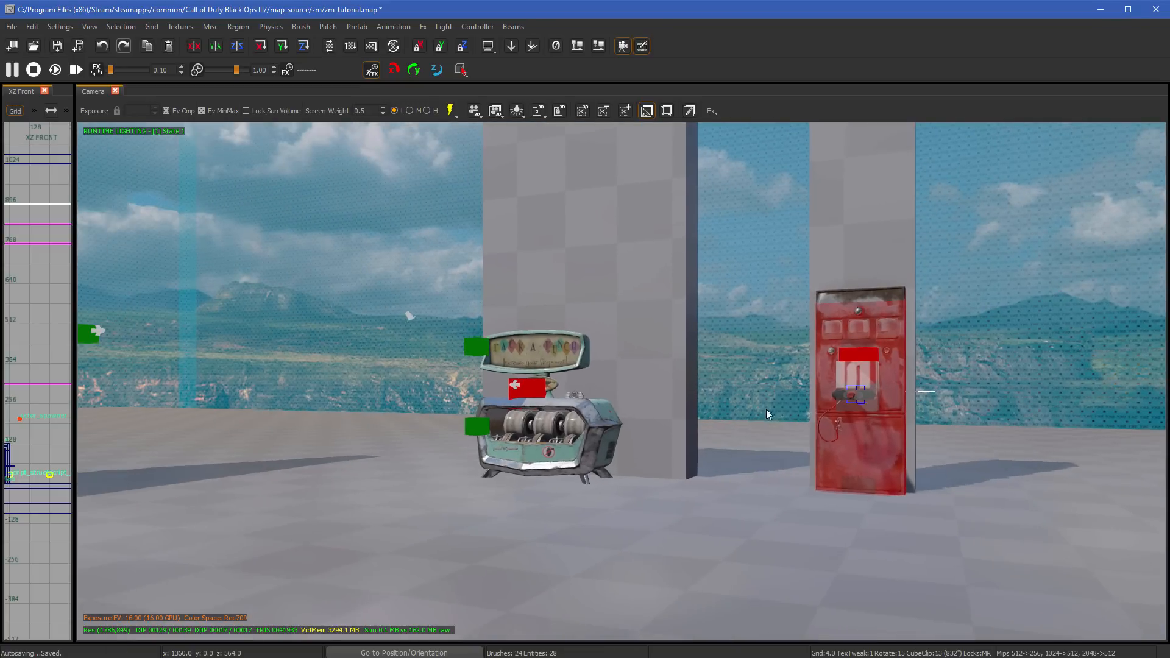
pyautogui.moveTo(875, 396); pyautogui.dragTo(619, 394, button='right')
pyautogui.press('s')
pyautogui.press('s')
pyautogui.press('s')
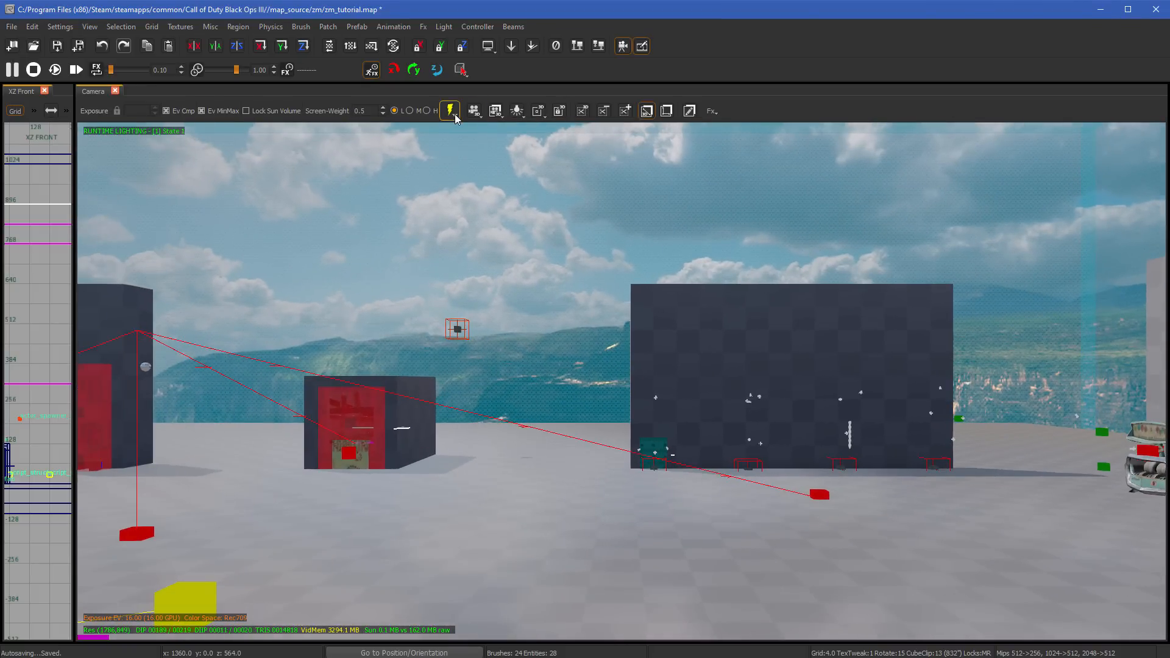
# - Move the camera forward and back, then look over the context commands for the sky brush and dismiss them
pyautogui.scroll(-5, 580, 338)
pyautogui.scroll(6, 580, 338)
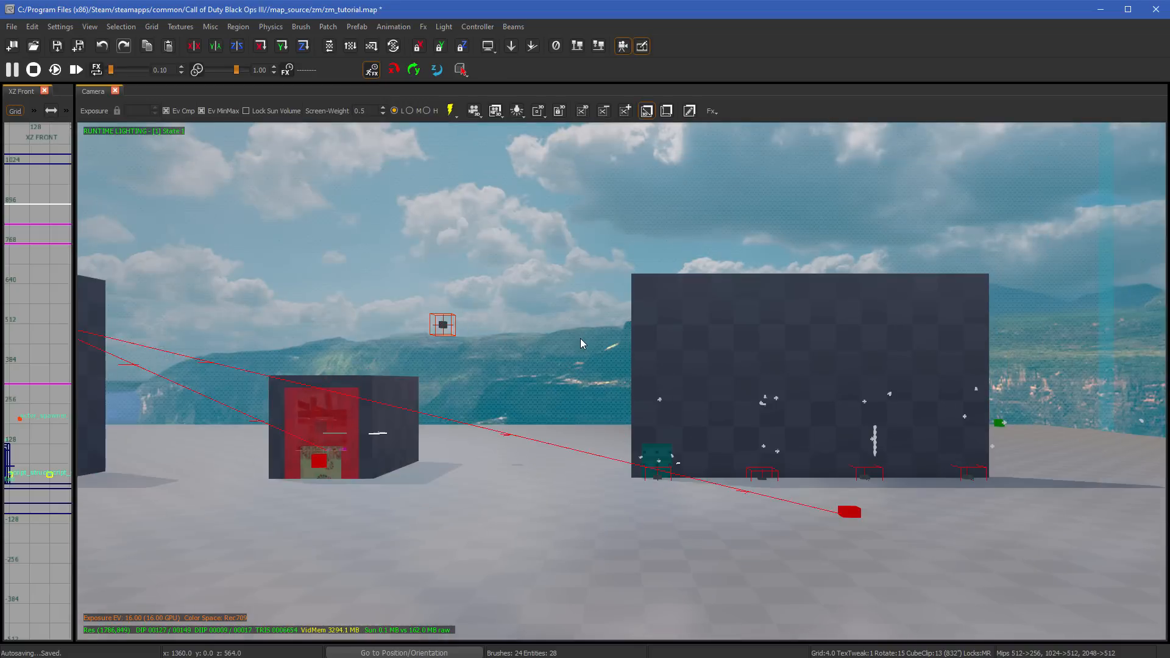
pyautogui.scroll(-4, 580, 338)
pyautogui.scroll(2, 581, 338)
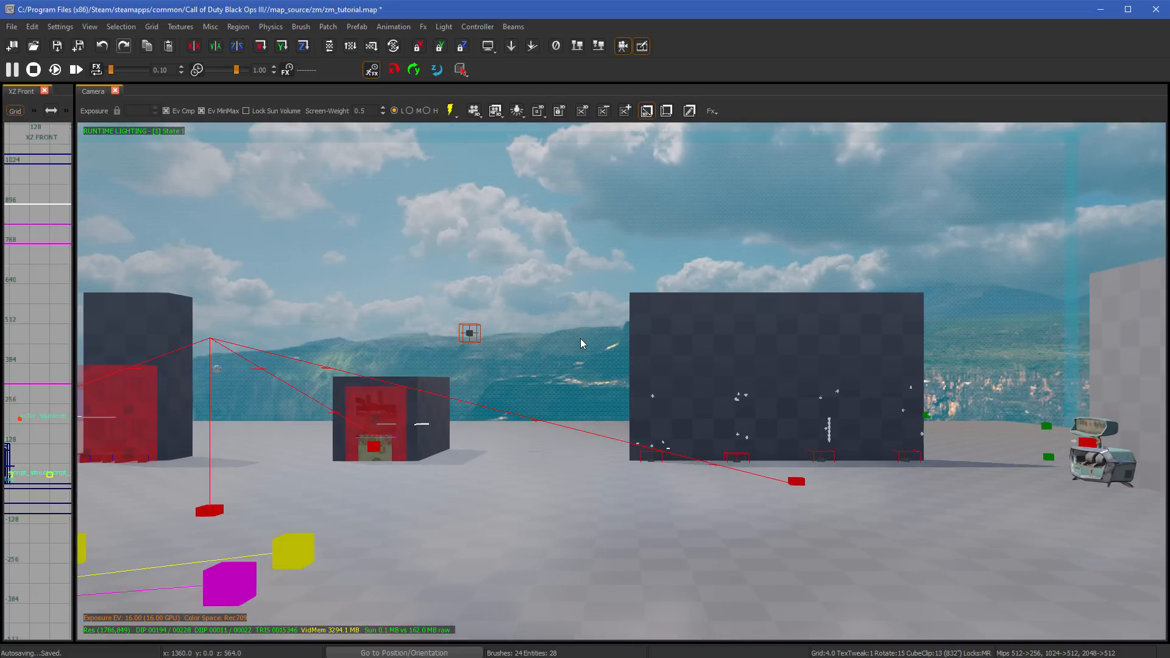
pyautogui.rightClick(595, 303)
pyautogui.moveTo(645, 520)
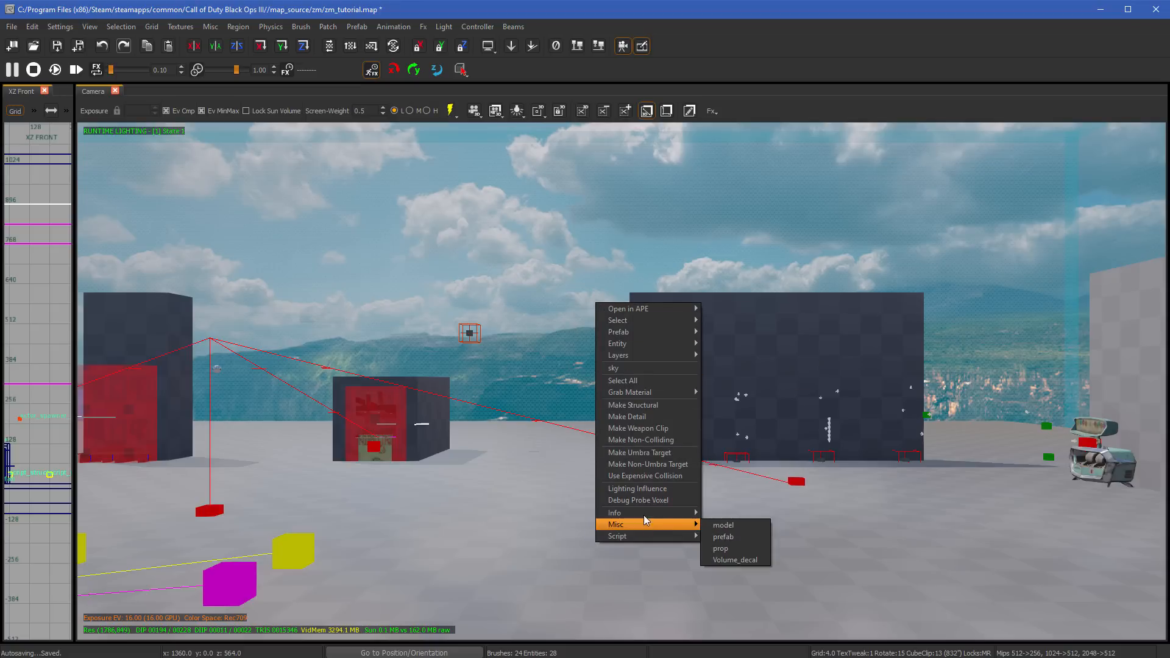
pyautogui.click(577, 306)
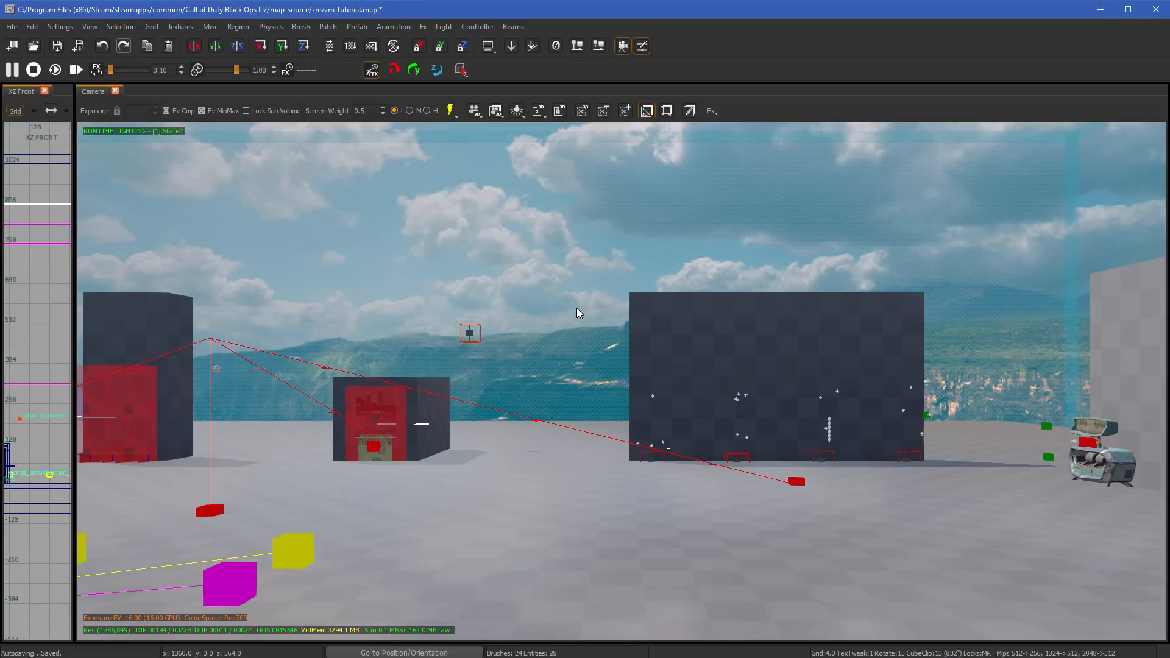
# - Turn and fly the camera around the map to view the tall walls, the prefabs and the large wall
pyautogui.press('w')
pyautogui.moveTo(576, 308)
pyautogui.mouseDown(button='right')
pyautogui.moveTo(552, 308)
pyautogui.moveTo(626, 309)
pyautogui.moveTo(570, 308)
pyautogui.mouseUp(button='right')
pyautogui.press('s')
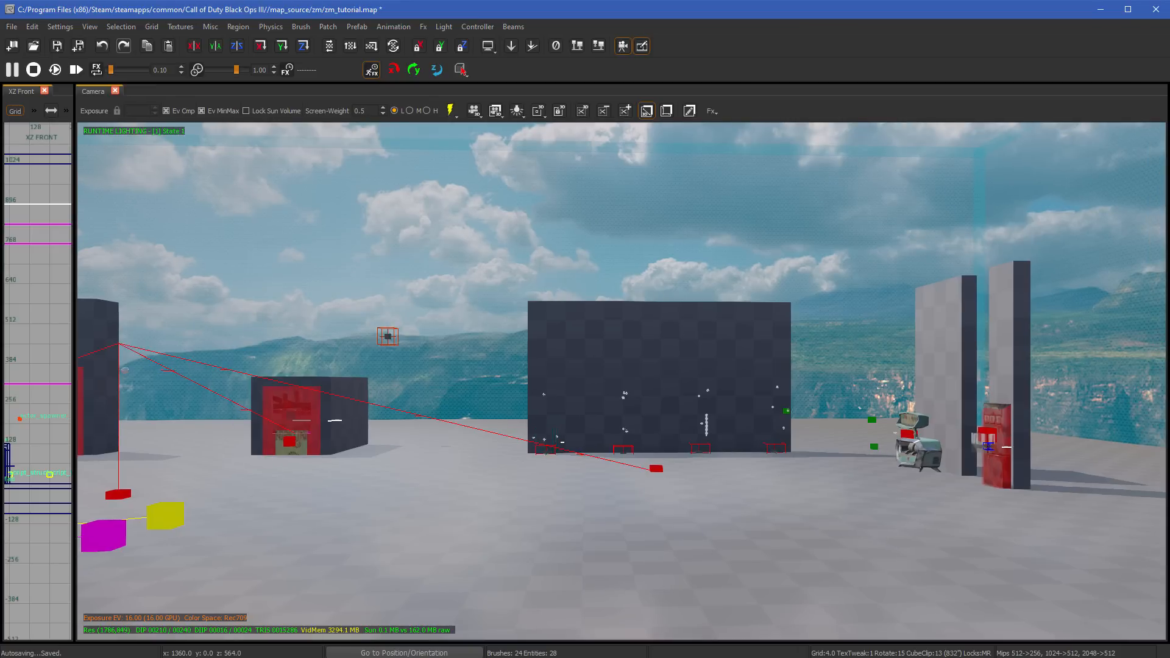
pyautogui.press('a')
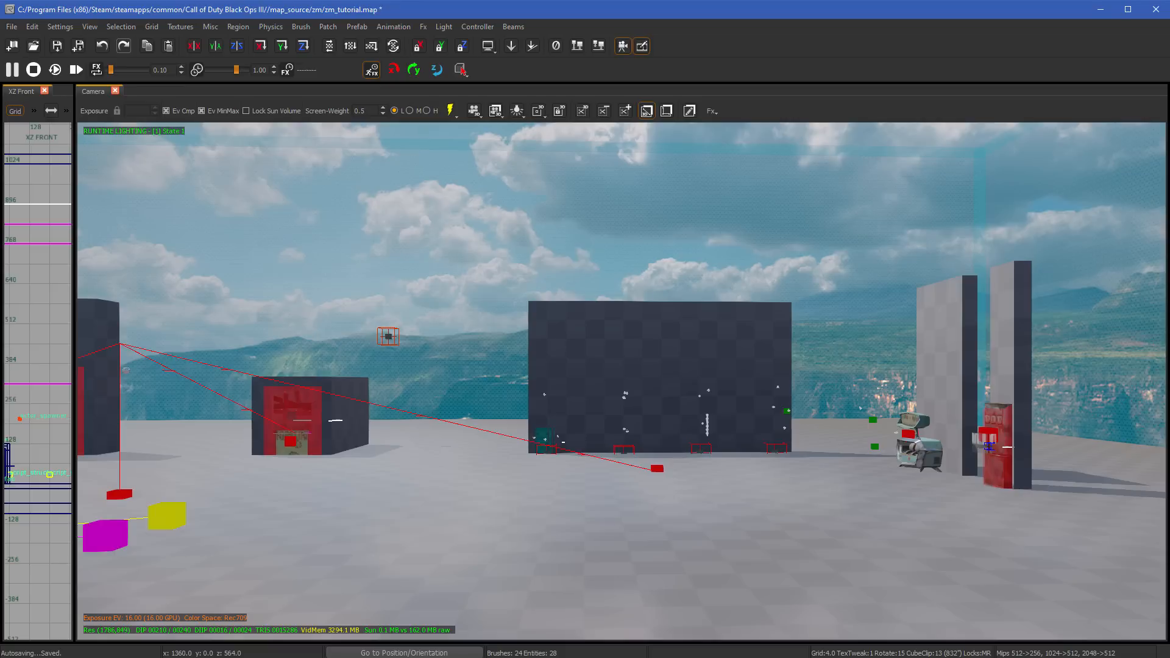
pyautogui.keyDown('ctrl'); pyautogui.moveTo(570, 309); pyautogui.dragTo(427, 366, button='right'); pyautogui.keyUp('ctrl')
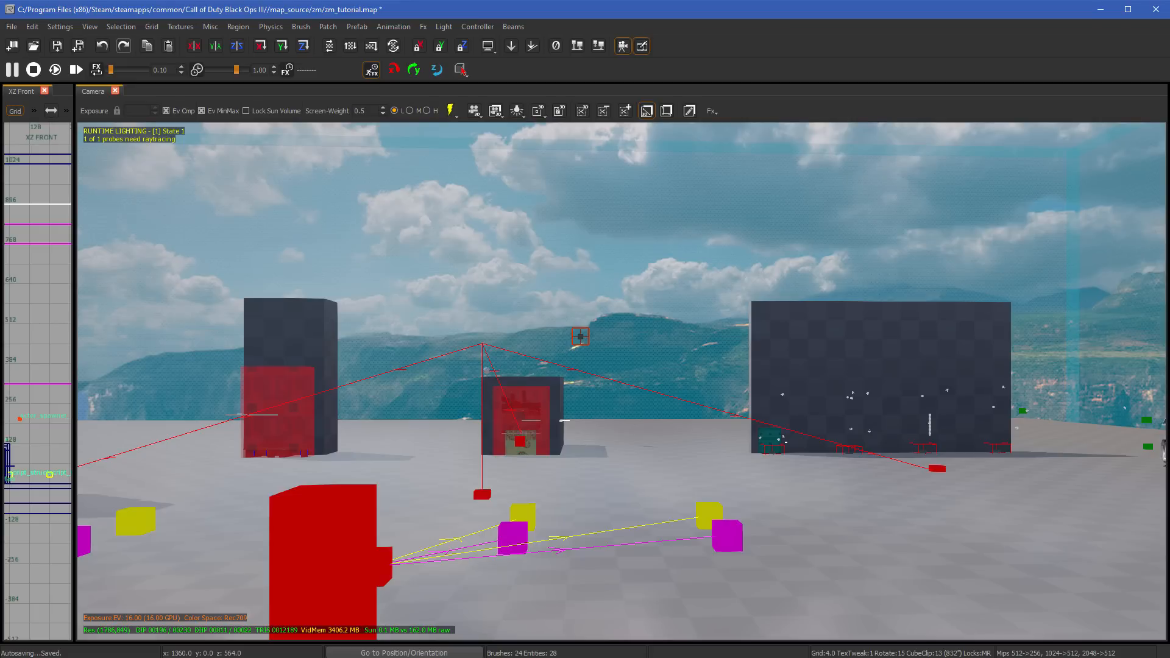
pyautogui.moveTo(622, 382); pyautogui.dragTo(378, 348, button='right')
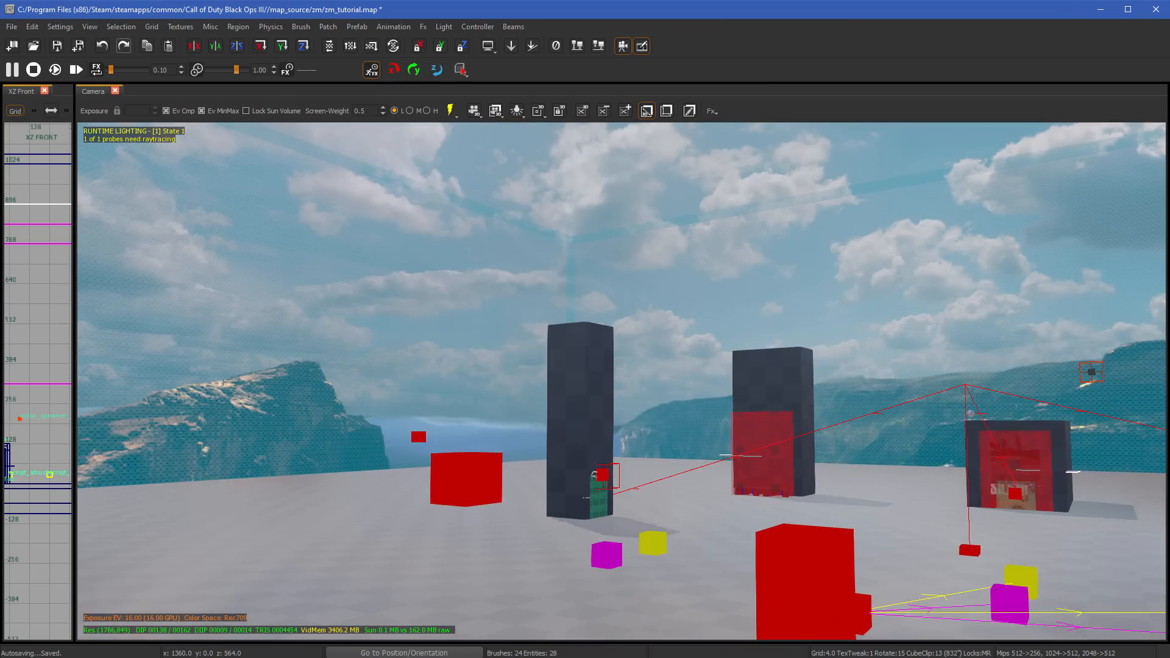
pyautogui.moveTo(417, 422); pyautogui.dragTo(518, 451, button='right')
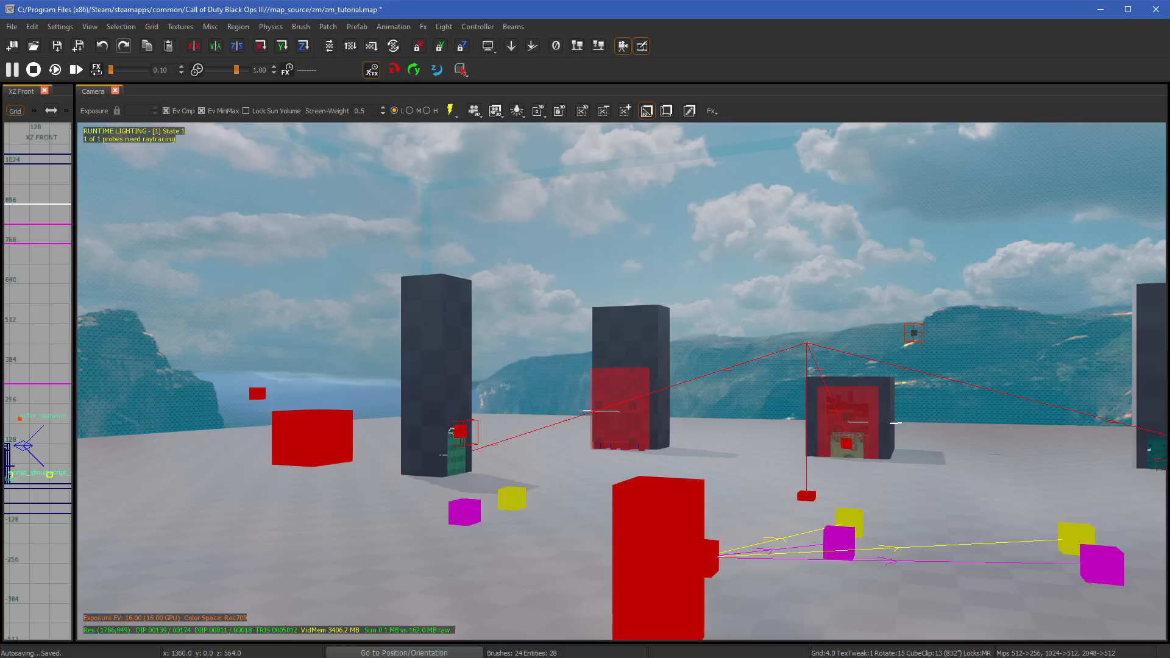
pyautogui.moveTo(635, 348); pyautogui.dragTo(859, 345, button='right')
pyautogui.press('w')
pyautogui.press('s')
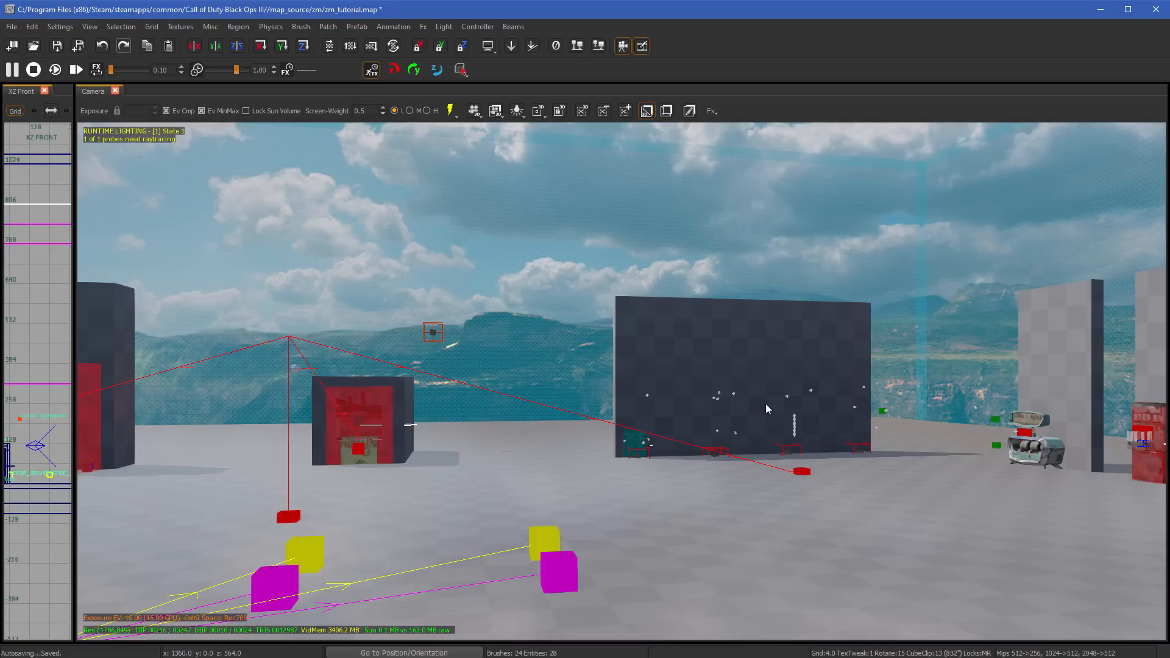
# - Select the large wall brush and toggle the manipulation handles off and on, leaving them shown
pyautogui.moveTo(766, 403); pyautogui.dragTo(775, 372, button='right')
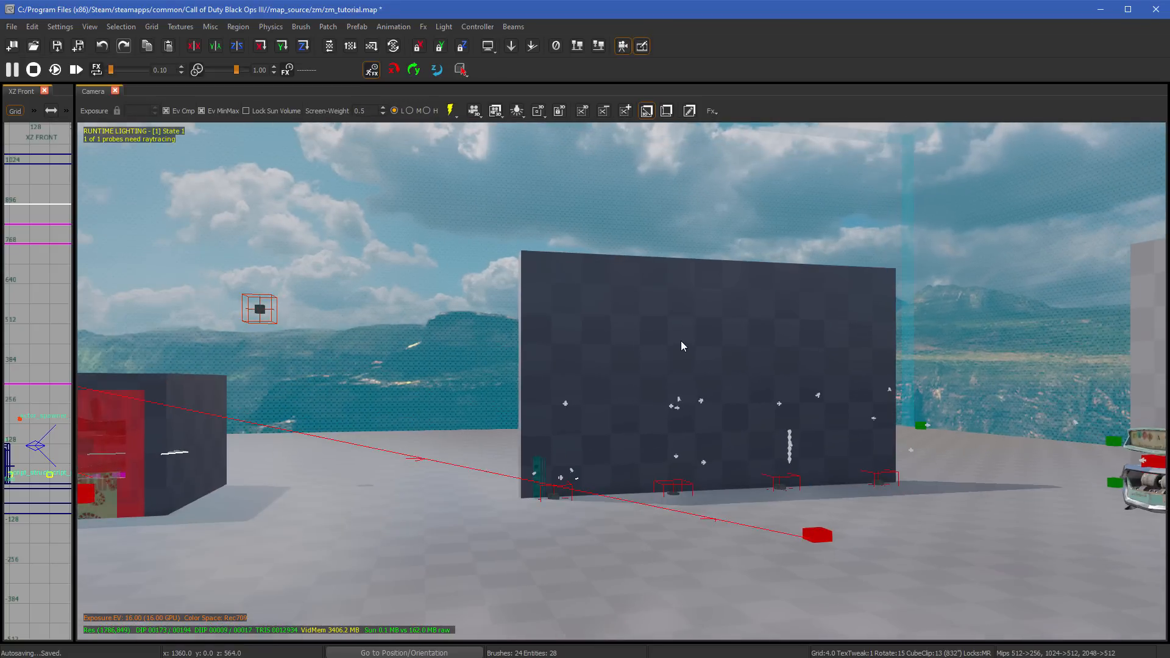
pyautogui.click(682, 346)
pyautogui.scroll(3, 693, 422)
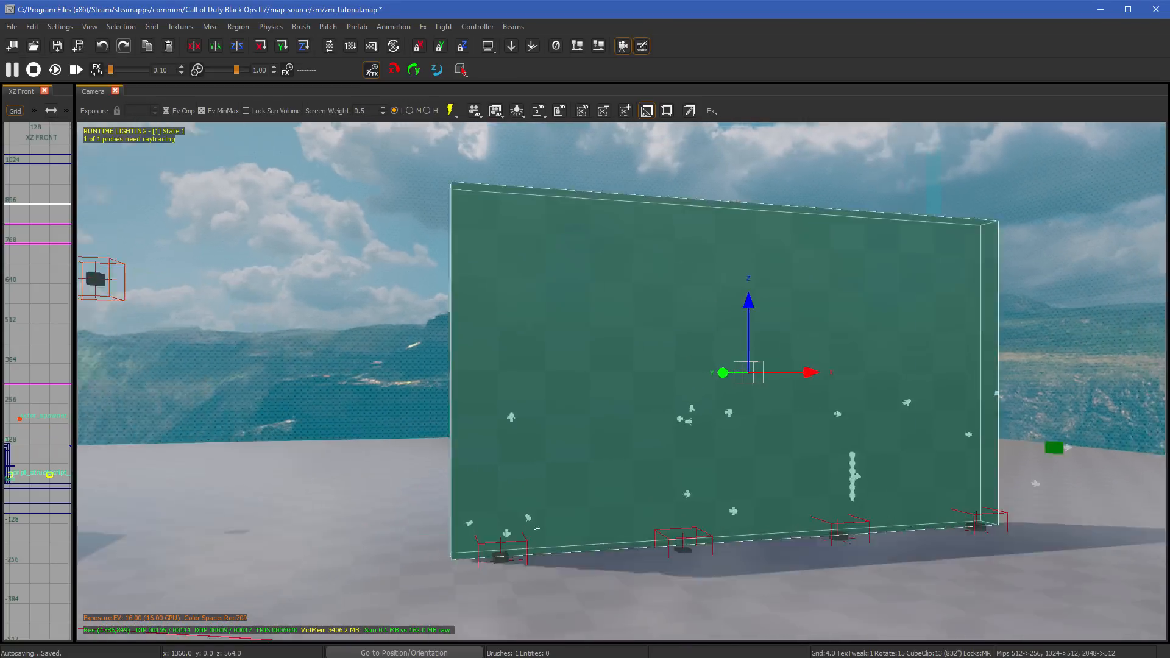
pyautogui.moveTo(692, 422)
pyautogui.mouseDown(button='right')
pyautogui.moveTo(680, 421)
pyautogui.moveTo(753, 421)
pyautogui.moveTo(683, 421)
pyautogui.moveTo(710, 422)
pyautogui.mouseUp(button='right')
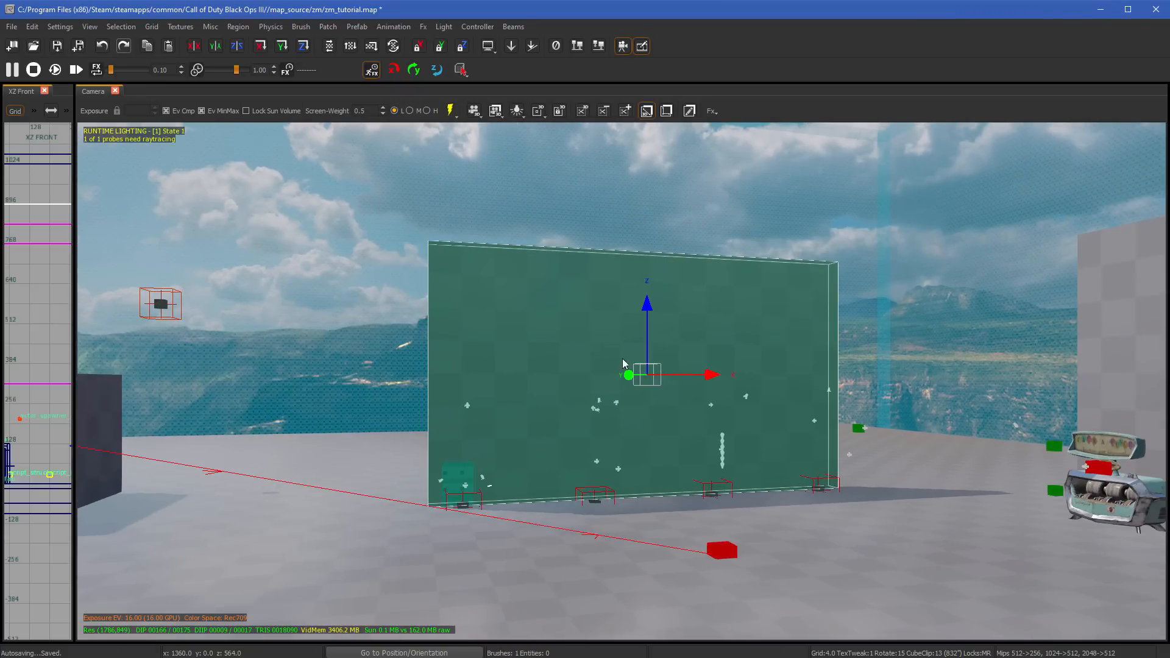
pyautogui.click(647, 111)
pyautogui.click(647, 116)
pyautogui.click(646, 115)
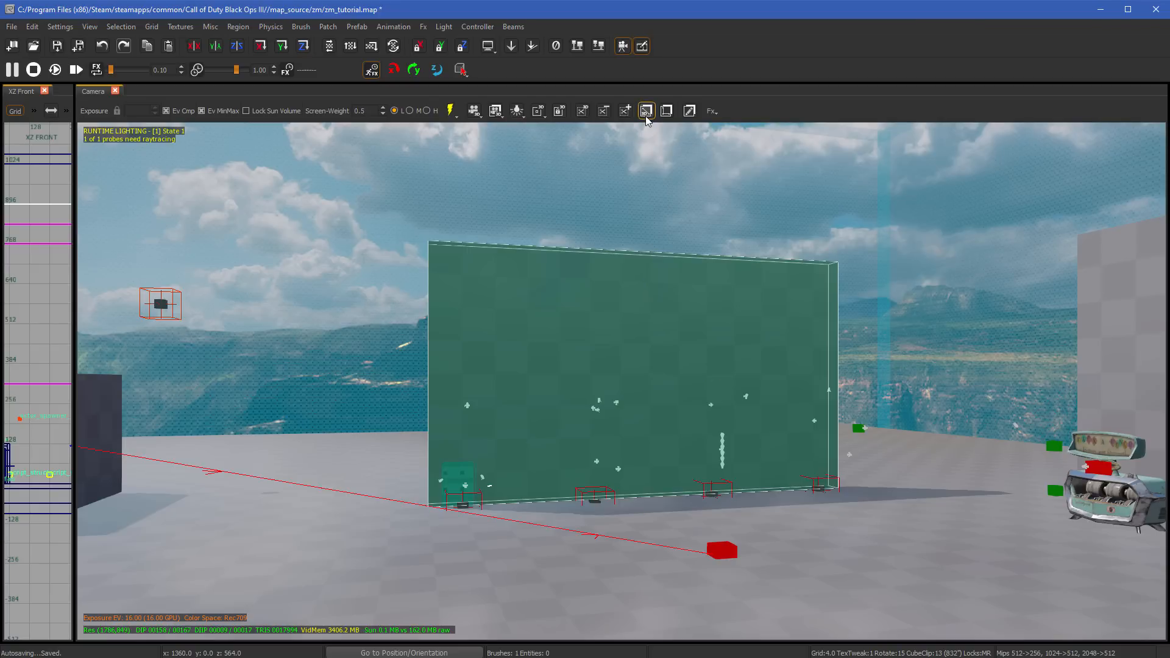
pyautogui.click(646, 116)
pyautogui.click(646, 115)
pyautogui.click(646, 116)
pyautogui.click(646, 115)
pyautogui.click(646, 116)
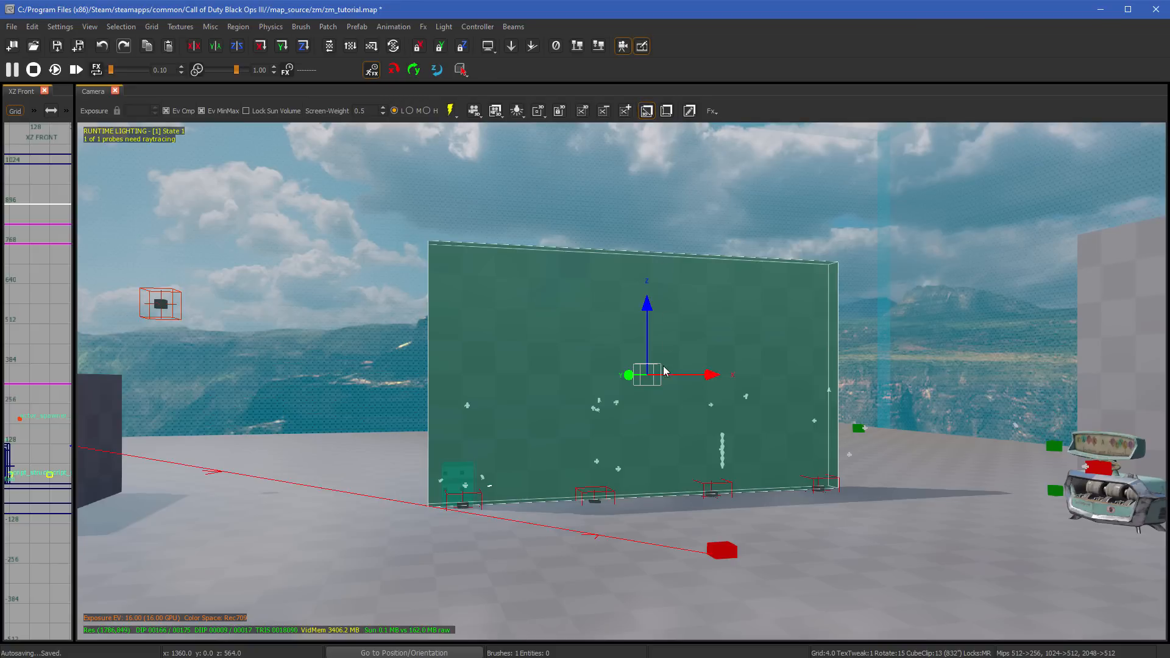
# - Try moving the wall to X 324 with its axis handle, and to X 100, Z 396 in the XZ Front view
pyautogui.moveTo(706, 374); pyautogui.dragTo(676, 382)
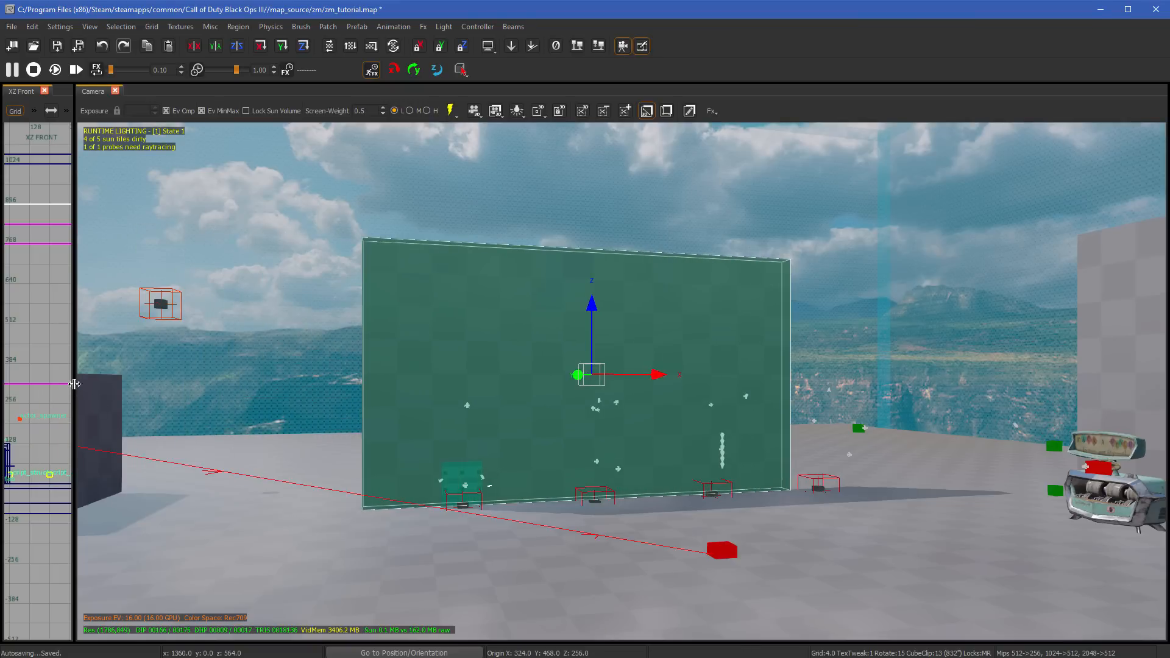
pyautogui.moveTo(74, 390); pyautogui.dragTo(498, 388)
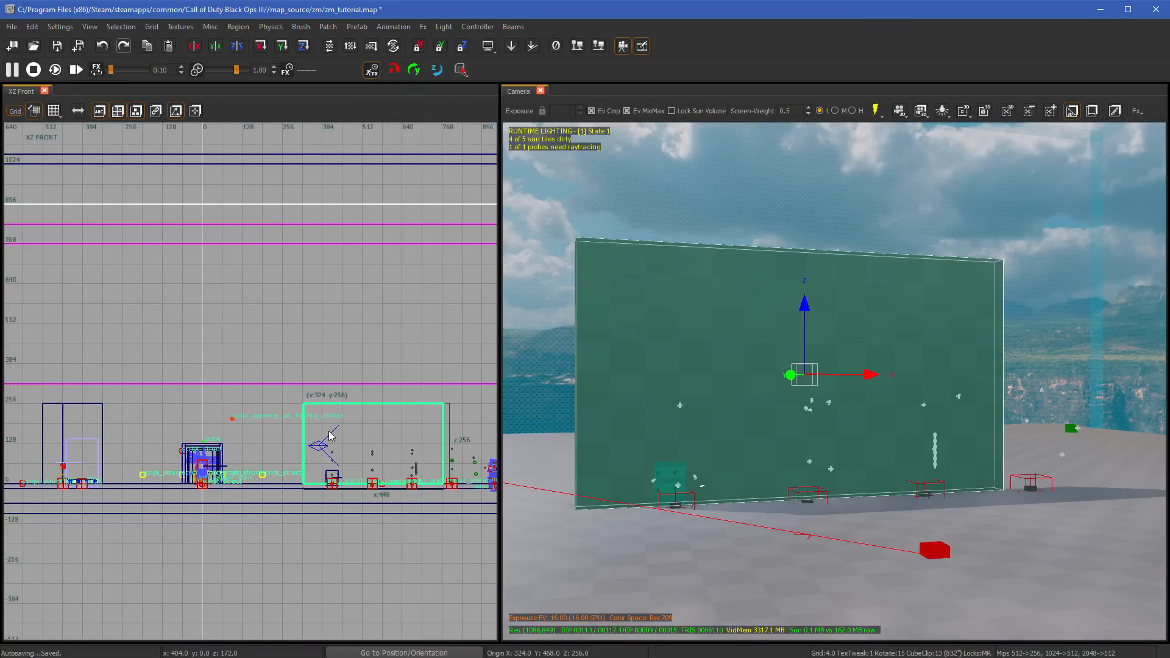
pyautogui.moveTo(337, 442)
pyautogui.mouseDown()
pyautogui.moveTo(297, 383)
pyautogui.moveTo(279, 384)
pyautogui.mouseUp()
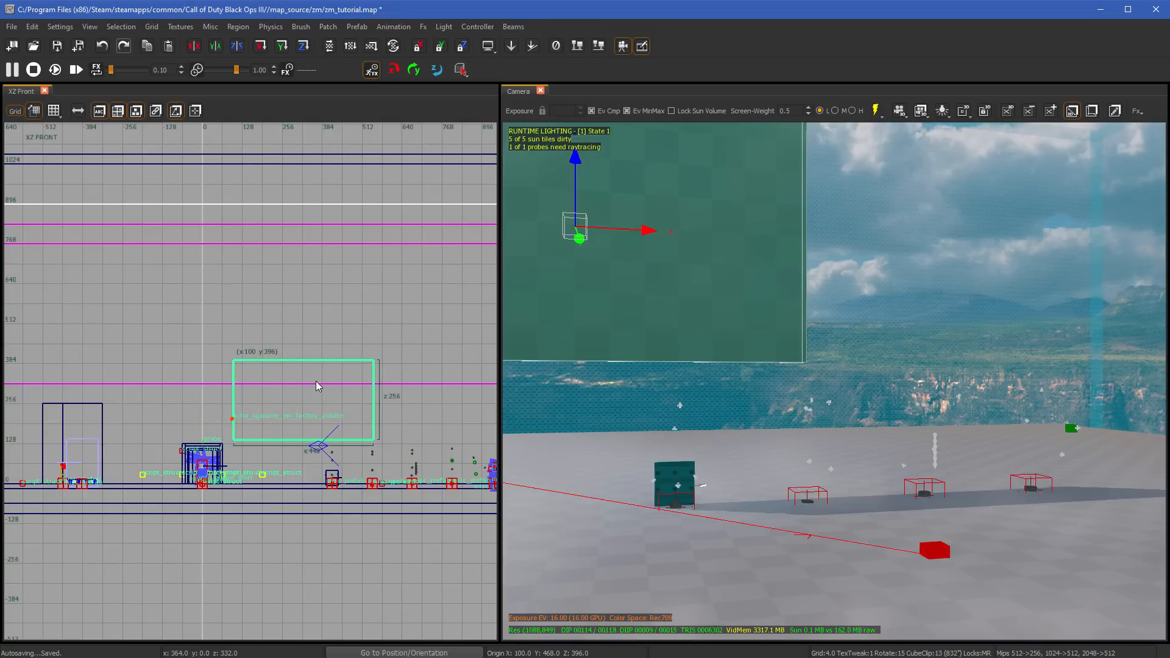
pyautogui.hotkey('ctrl', 'z')
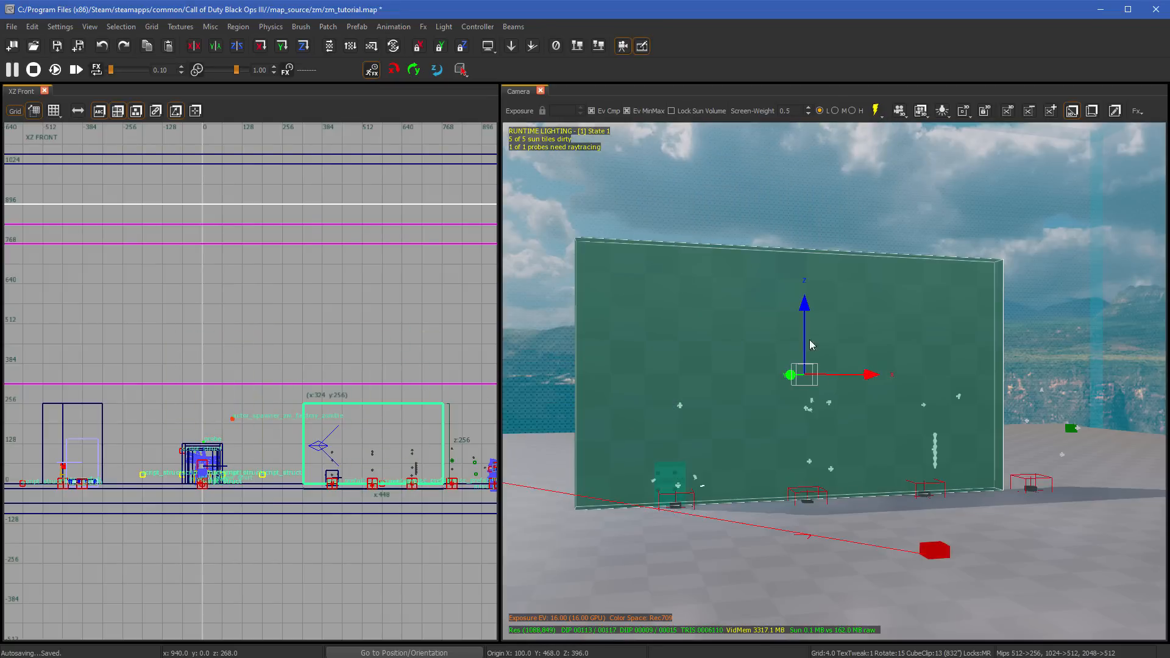
# - Try raising the wall to Z 304 and shifting it to X 308 with its axis handles in the Camera view
pyautogui.moveTo(808, 308); pyautogui.dragTo(805, 261)
pyautogui.moveTo(869, 329); pyautogui.dragTo(856, 337)
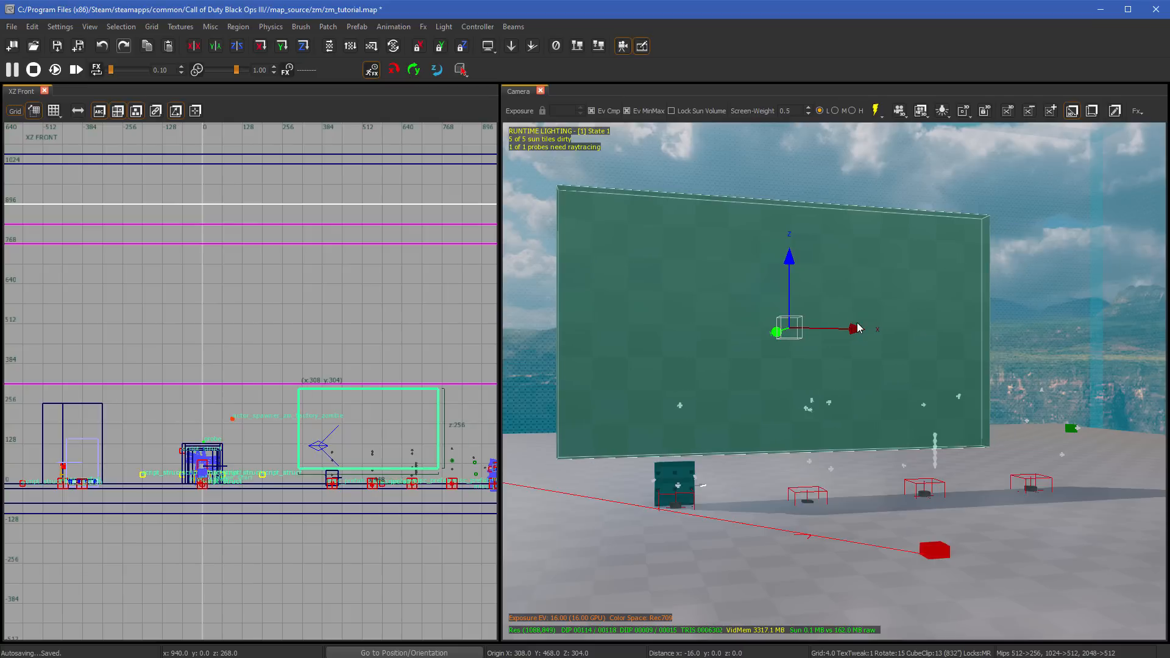
pyautogui.hotkey('ctrl', 'z')
pyautogui.press('Escape')
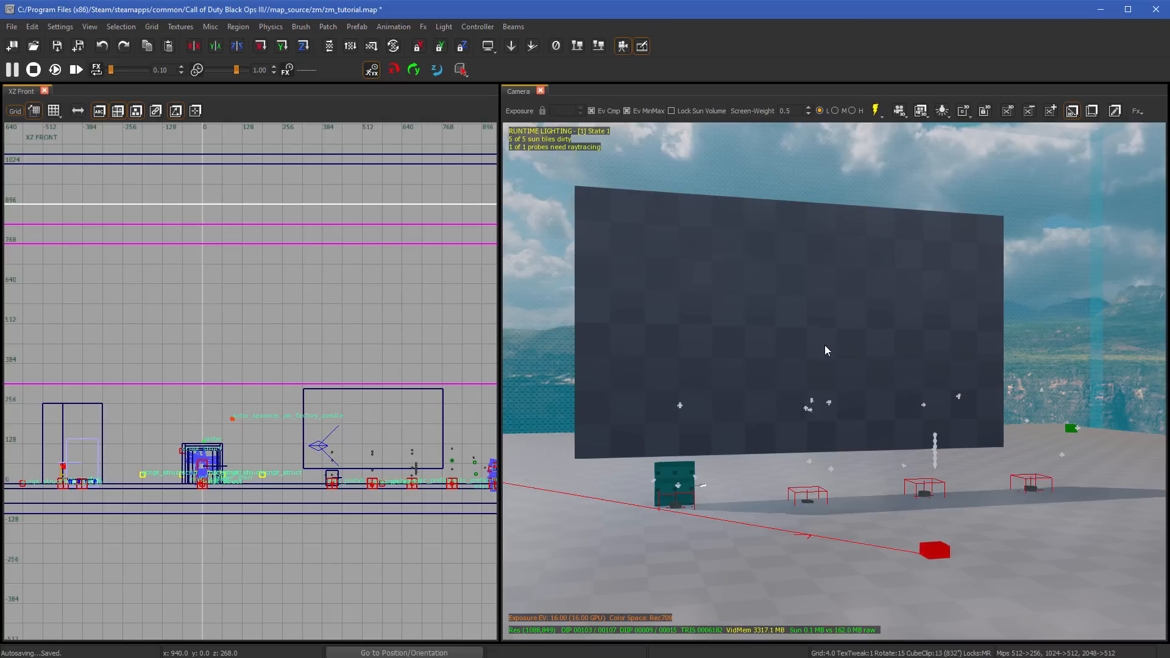
# - Narrow the XZ Front view to enlarge the Camera view, and undo the remaining moves of the large wall
pyautogui.moveTo(499, 373); pyautogui.dragTo(136, 373)
pyautogui.moveTo(466, 361)
pyautogui.mouseDown(button='right')
pyautogui.moveTo(390, 360)
pyautogui.moveTo(542, 365)
pyautogui.moveTo(482, 366)
pyautogui.mouseUp(button='right')
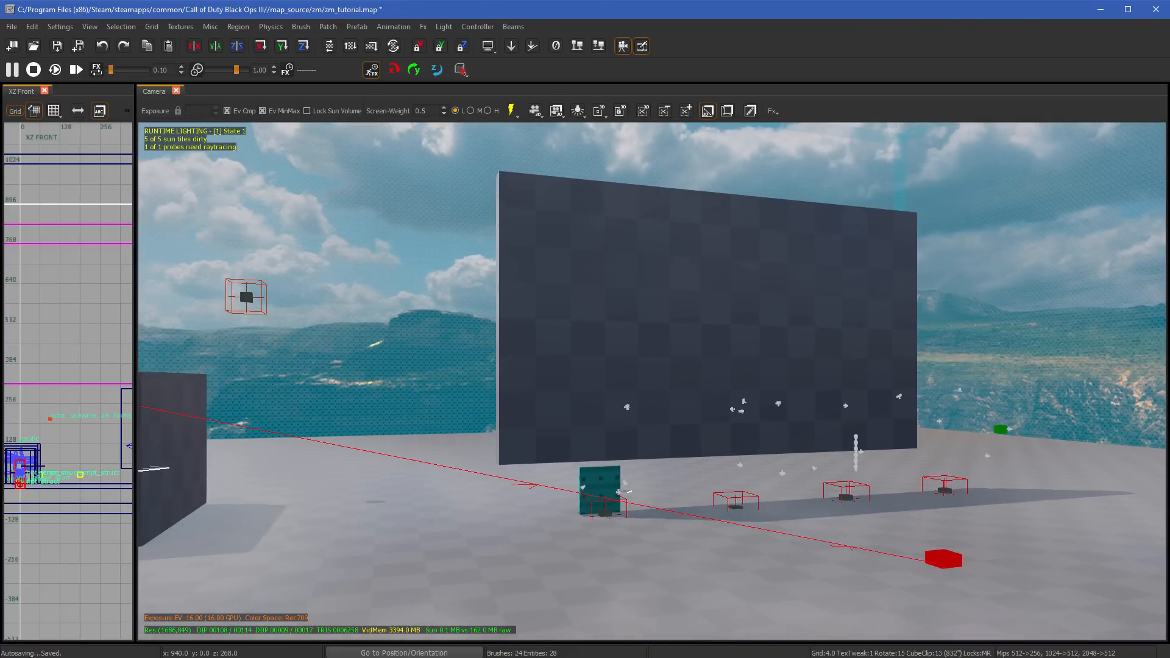
pyautogui.click(531, 379)
pyautogui.press('Escape')
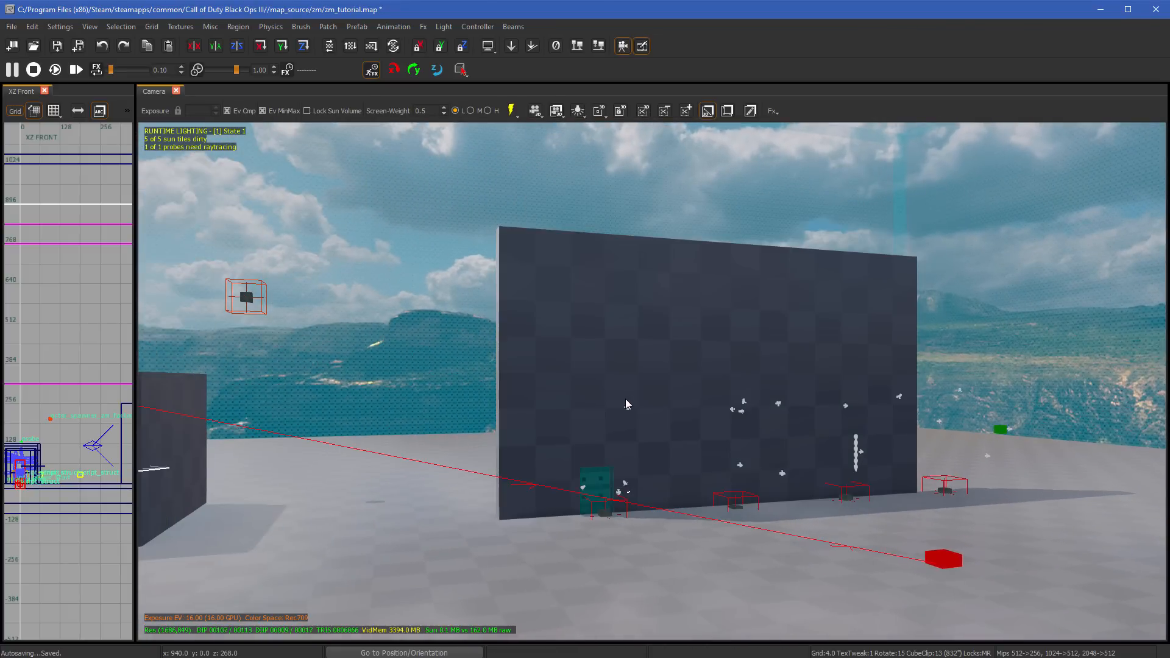
pyautogui.click(628, 405)
pyautogui.press('Escape')
# - Try selecting the large wall in the Camera view from different angles, clearing the selection each time
pyautogui.moveTo(628, 405); pyautogui.dragTo(750, 405, button='right')
pyautogui.moveTo(770, 345)
pyautogui.mouseDown(button='right')
pyautogui.moveTo(847, 345)
pyautogui.moveTo(770, 345)
pyautogui.mouseUp(button='right')
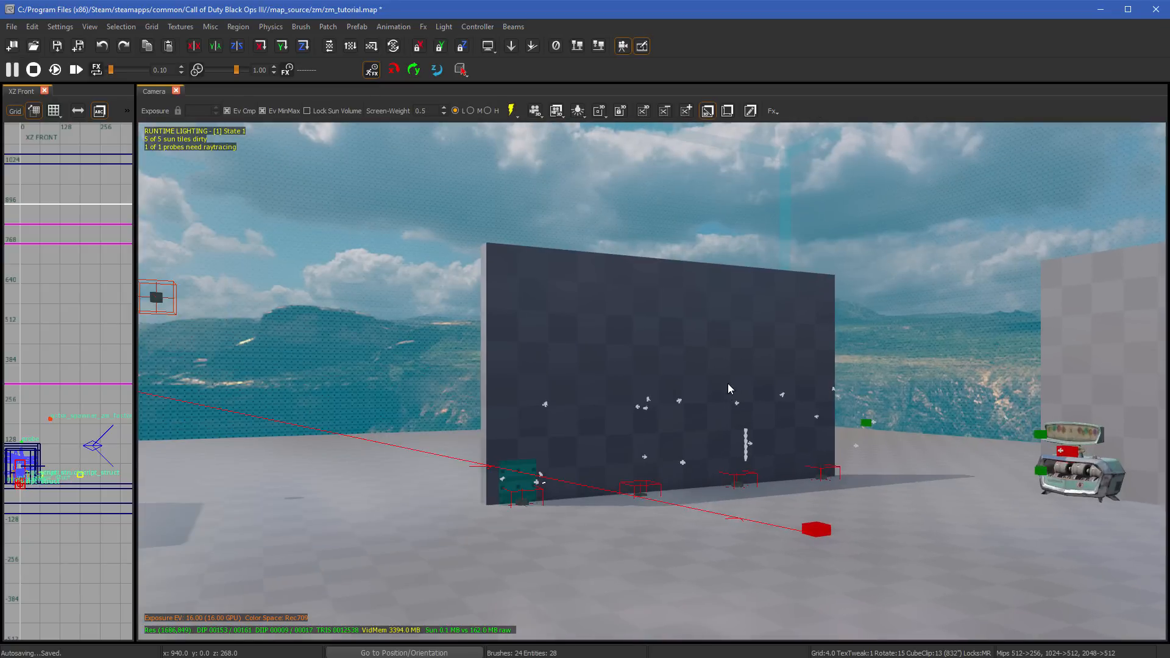
pyautogui.moveTo(728, 383); pyautogui.dragTo(722, 421, button='right')
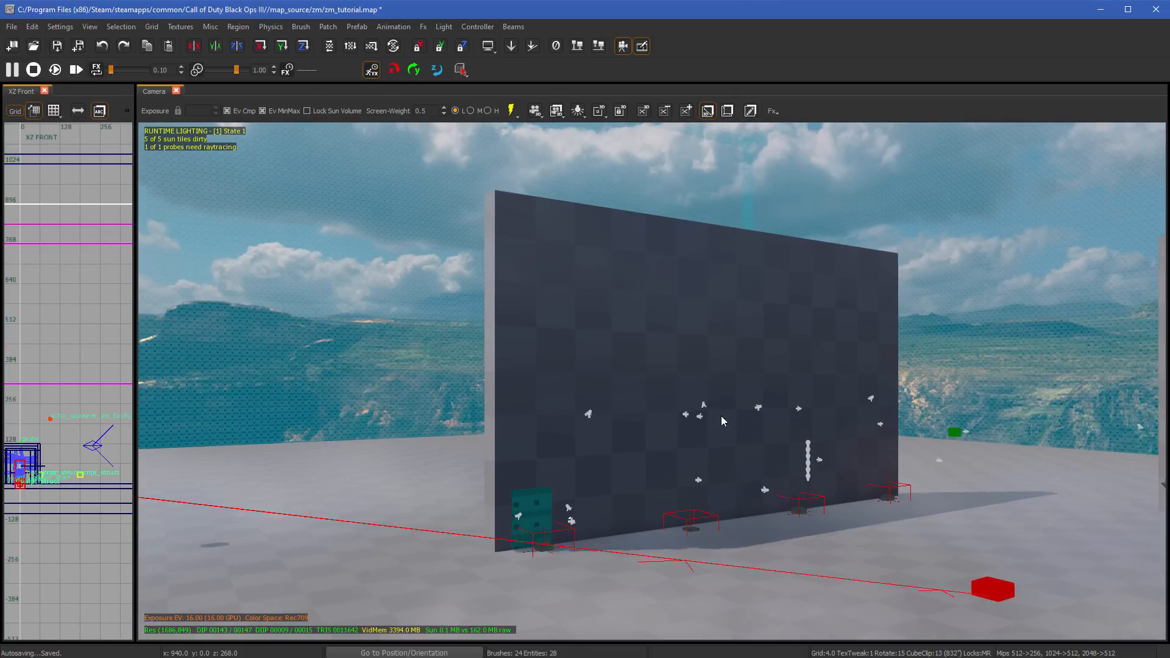
pyautogui.click(748, 348)
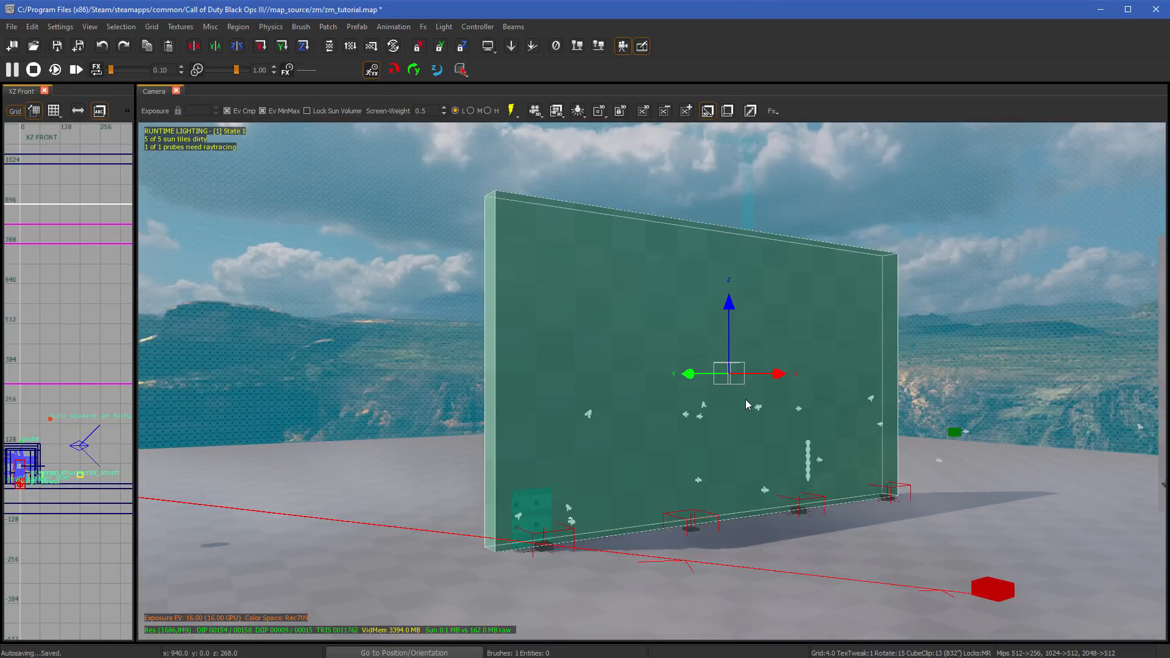
pyautogui.press('Escape')
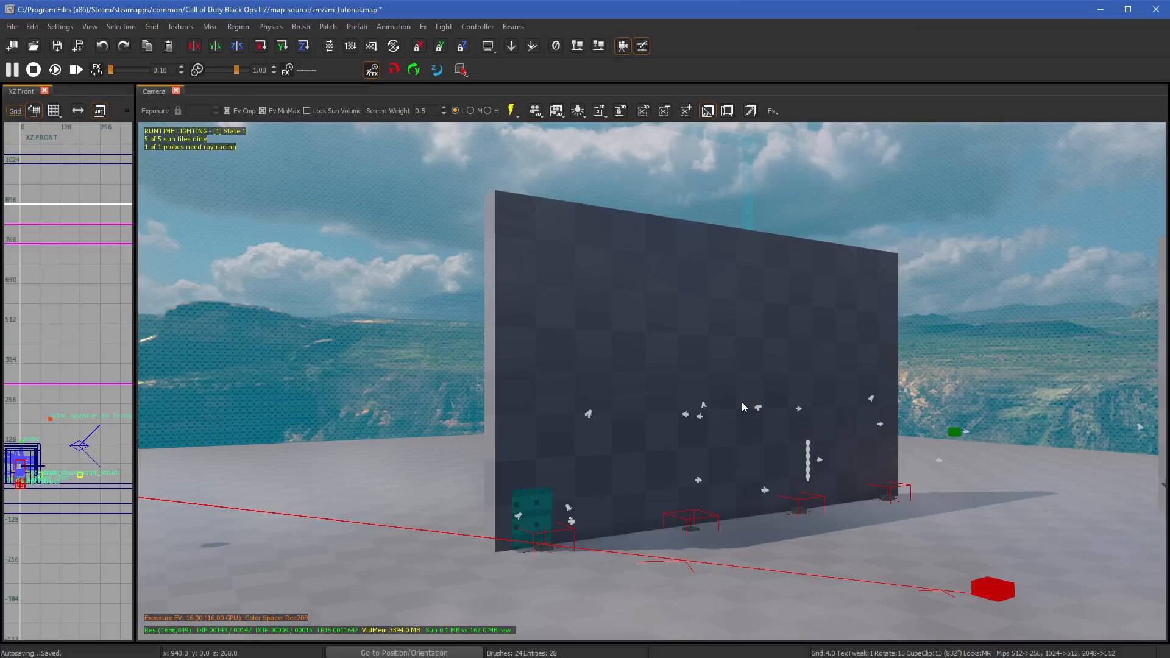
pyautogui.click(707, 342)
pyautogui.moveTo(726, 371); pyautogui.dragTo(718, 376, button='right')
pyautogui.moveTo(780, 356)
pyautogui.mouseDown(button='right')
pyautogui.moveTo(865, 354)
pyautogui.moveTo(841, 350)
pyautogui.mouseUp(button='right')
pyautogui.click(780, 344)
pyautogui.click(854, 342)
pyautogui.press('Escape')
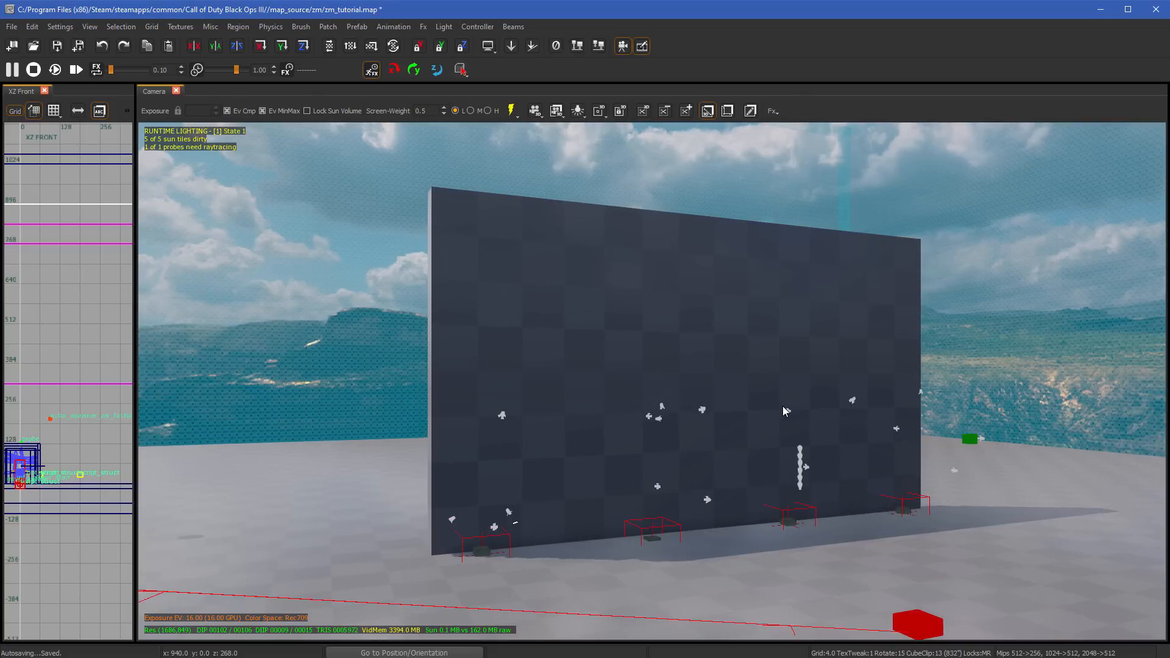
# - Select only the front face of the large wall and apply the clip_missile texture to it
pyautogui.keyDown('shift'); pyautogui.click(720, 334); pyautogui.keyUp('shift')
pyautogui.moveTo(781, 358)
pyautogui.mouseDown(button='right')
pyautogui.moveTo(720, 384)
pyautogui.moveTo(738, 383)
pyautogui.moveTo(634, 382)
pyautogui.moveTo(749, 383)
pyautogui.moveTo(649, 383)
pyautogui.mouseUp(button='right')
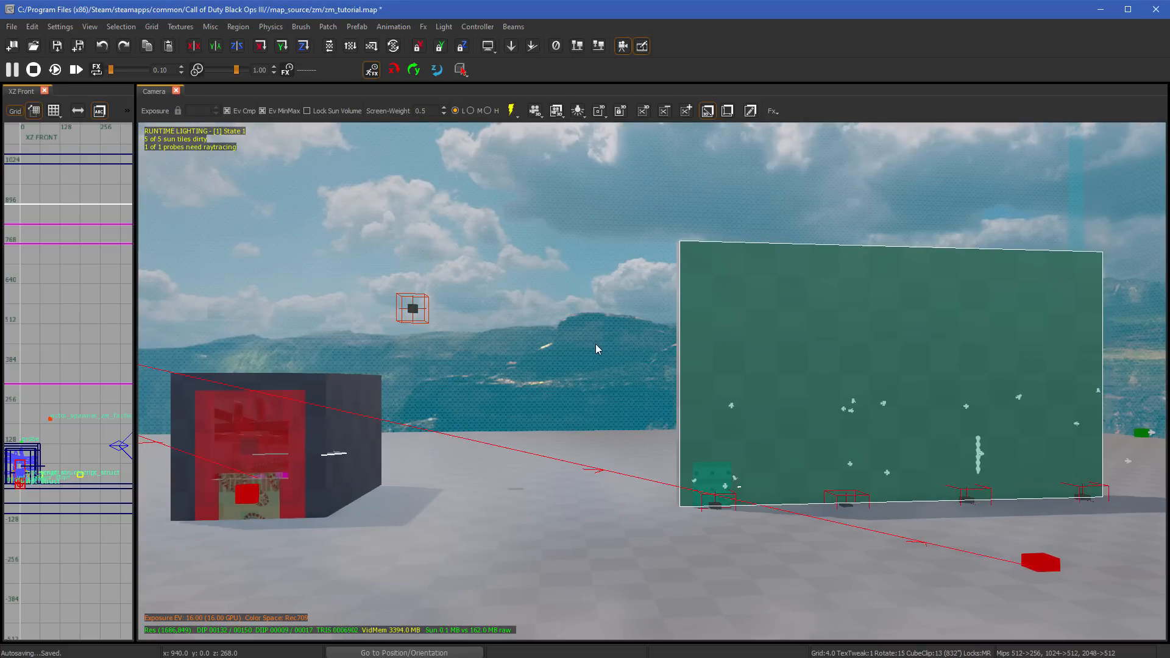
pyautogui.press('t')
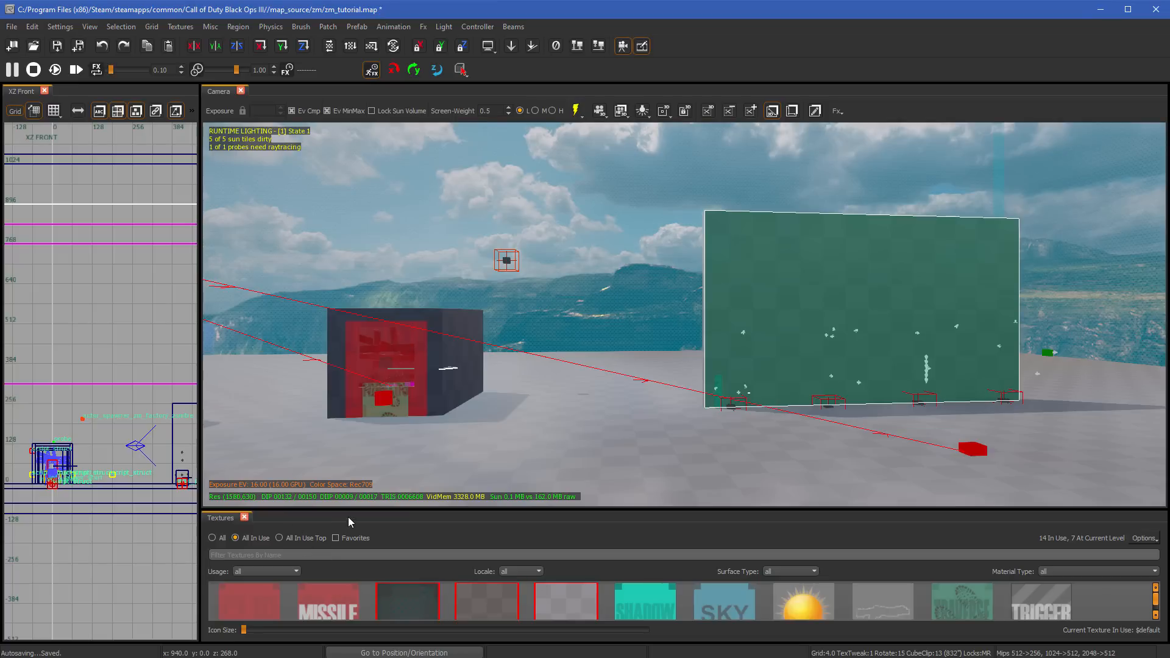
pyautogui.click(349, 589)
pyautogui.click(336, 601)
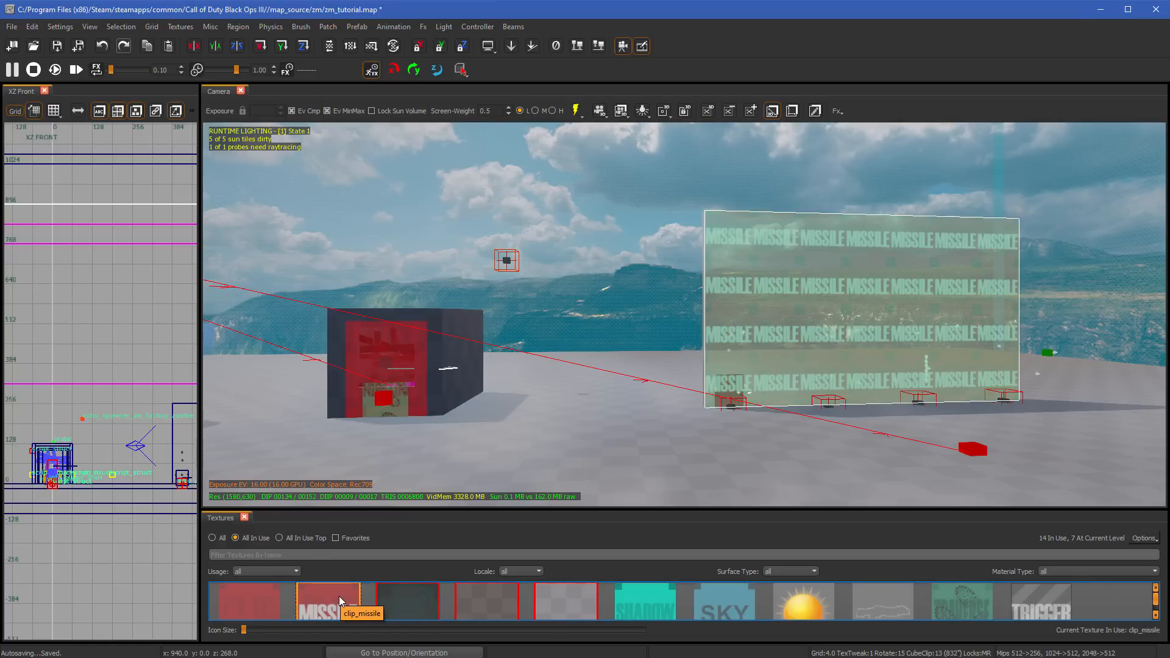
# - Undo the clip_missile texture on the large wall's front face, close the texture browser and clear the wall selection
pyautogui.hotkey('ctrl', 'z')
pyautogui.moveTo(583, 471); pyautogui.dragTo(792, 400, button='right')
pyautogui.press('t')
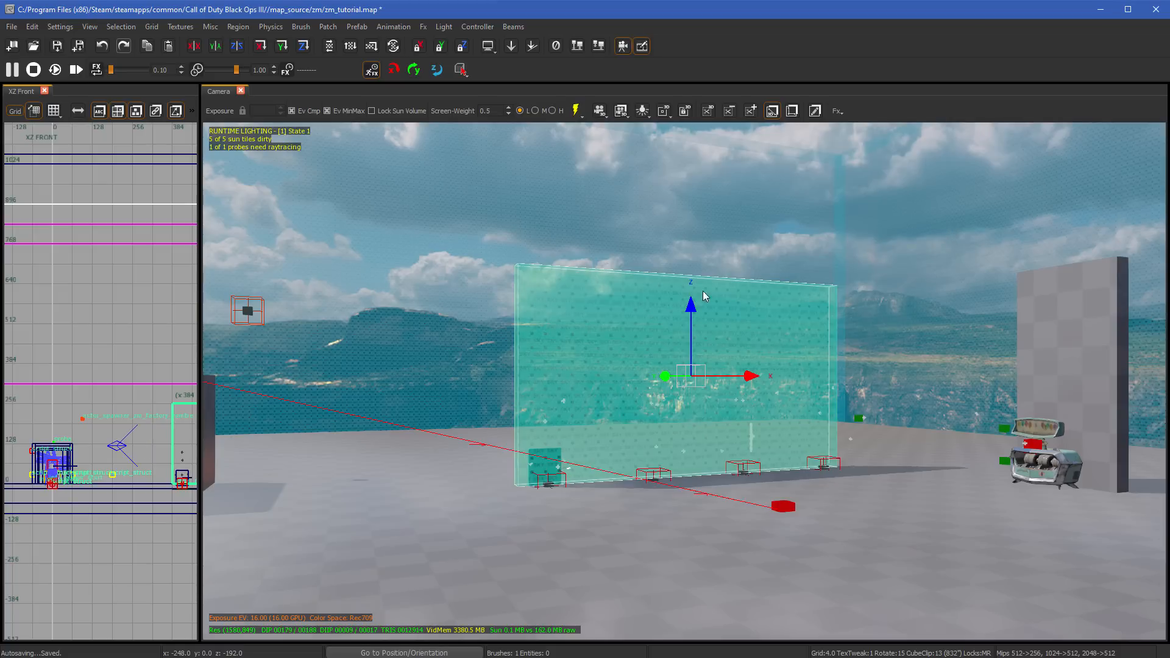
pyautogui.press('Escape')
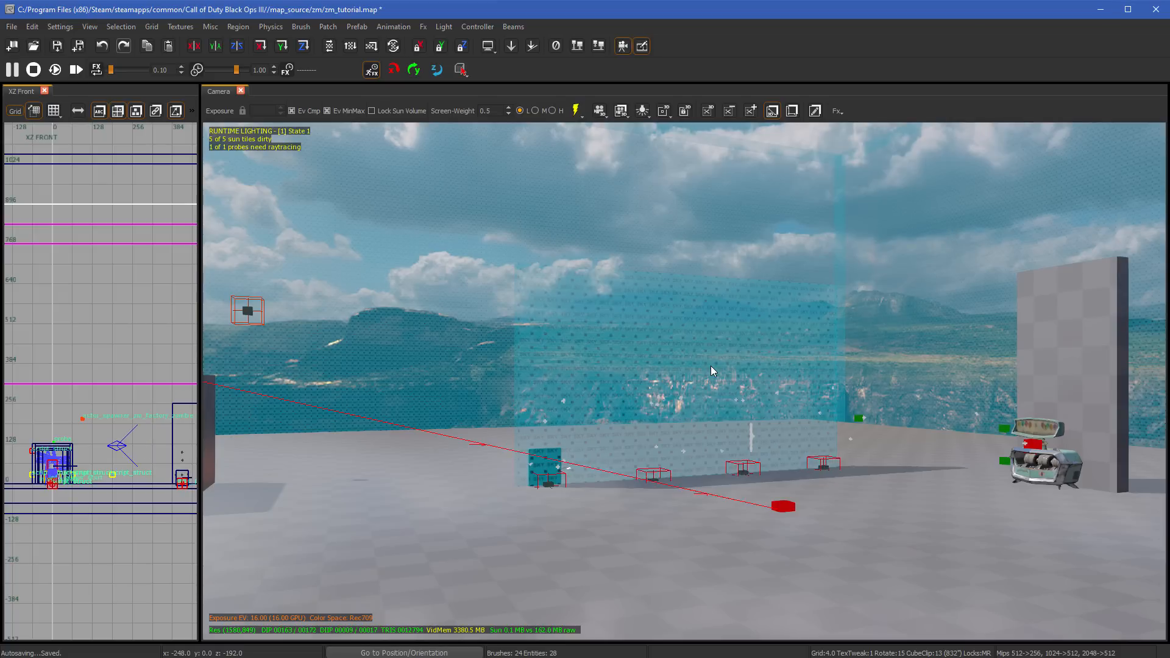
# - Undo the last two changes to the walls, and delete the restored wall that blocks the Camera view
pyautogui.hotkey('ctrl', 'z')
pyautogui.hotkey('ctrl', 'z')
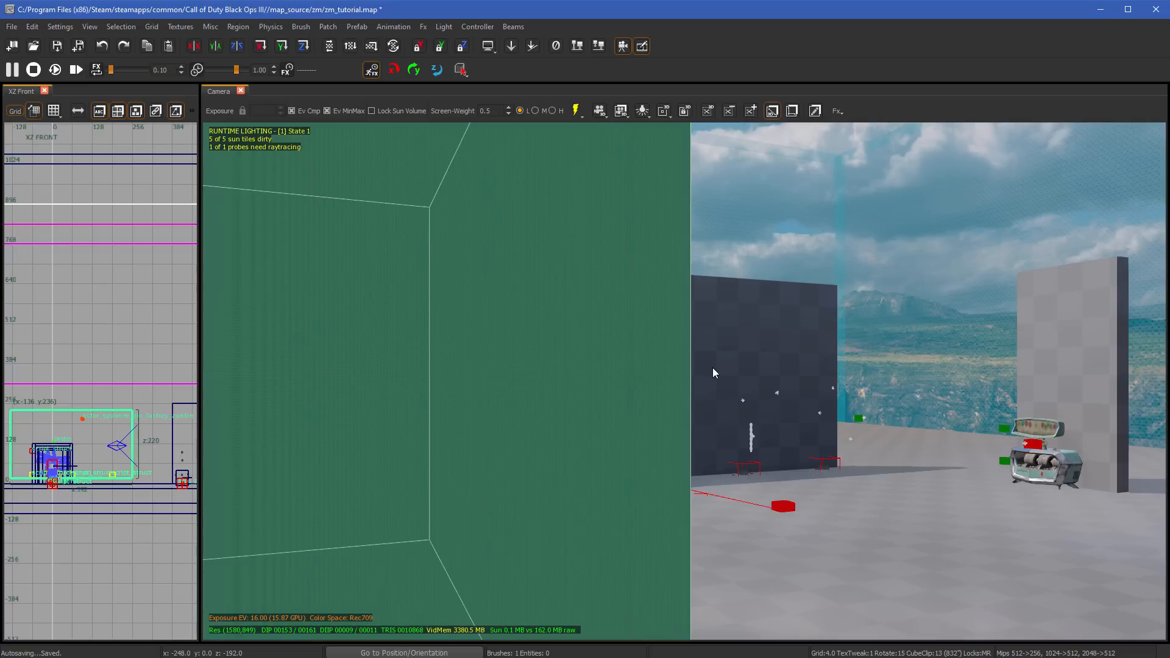
pyautogui.press('Escape')
pyautogui.moveTo(712, 367)
pyautogui.mouseDown(button='right')
pyautogui.moveTo(701, 355)
pyautogui.moveTo(674, 364)
pyautogui.mouseUp(button='right')
pyautogui.keyDown('shift'); pyautogui.click(700, 355); pyautogui.keyUp('shift')
pyautogui.press('BackSpace')
# - Select only the large wall's front face and copy sampled textures onto it, ending with the blue see-through boundary texture
pyautogui.keyDown('shift'); pyautogui.click(675, 367); pyautogui.keyUp('shift')
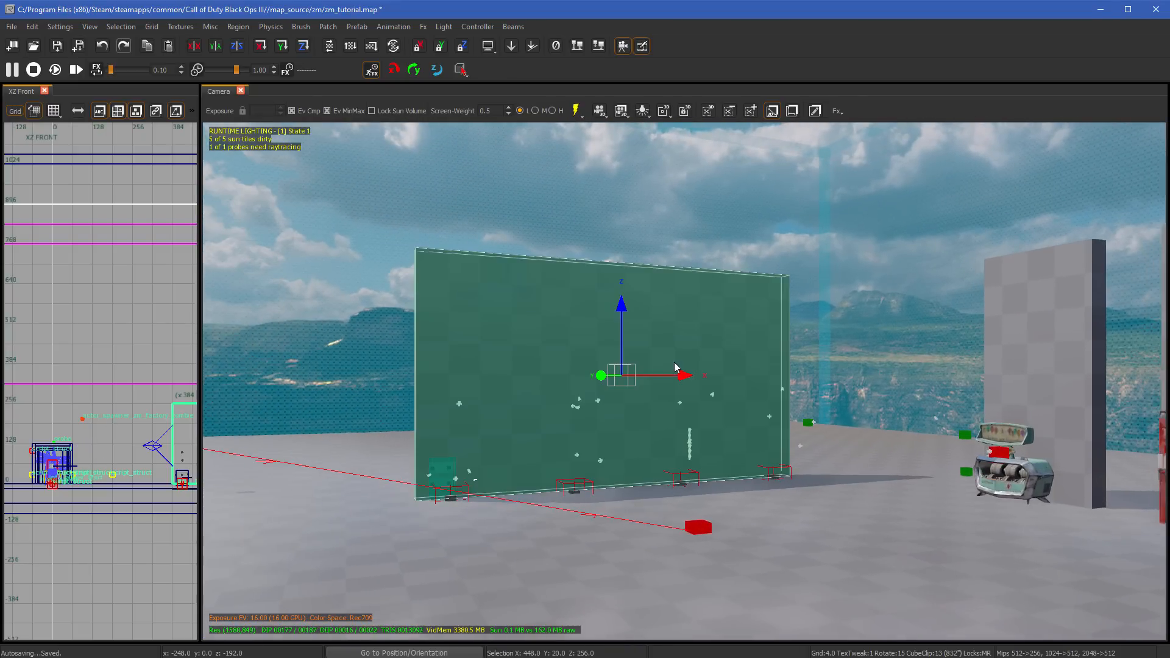
pyautogui.keyDown('shift'); pyautogui.click(674, 363); pyautogui.keyUp('shift')
pyautogui.keyDown('shift'); pyautogui.click(674, 363); pyautogui.keyUp('shift')
pyautogui.keyDown('shift'); pyautogui.click(675, 367); pyautogui.keyUp('shift')
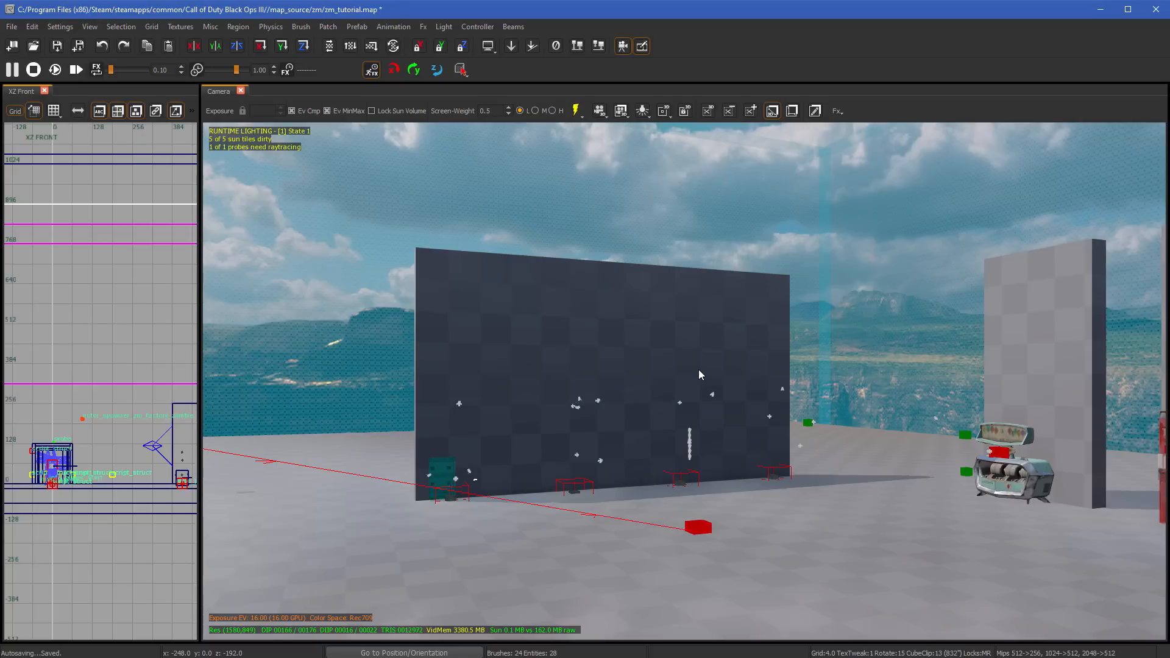
pyautogui.keyDown('shift'); pyautogui.click(663, 350); pyautogui.keyUp('shift')
pyautogui.keyDown('shift'); pyautogui.click(664, 350); pyautogui.keyUp('shift')
pyautogui.keyDown('ctrl'); pyautogui.keyDown('shift'); pyautogui.click(663, 350); pyautogui.keyUp('shift'); pyautogui.keyUp('ctrl')
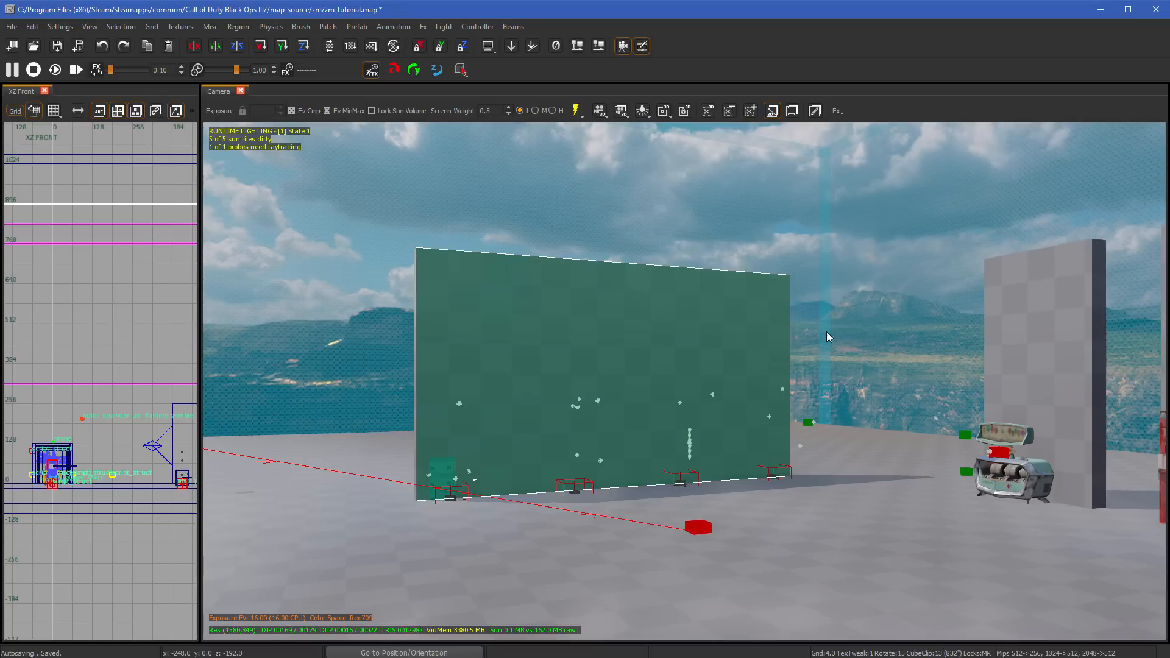
pyautogui.middleClick(847, 334)
pyautogui.middleClick(1043, 382)
pyautogui.middleClick(879, 509)
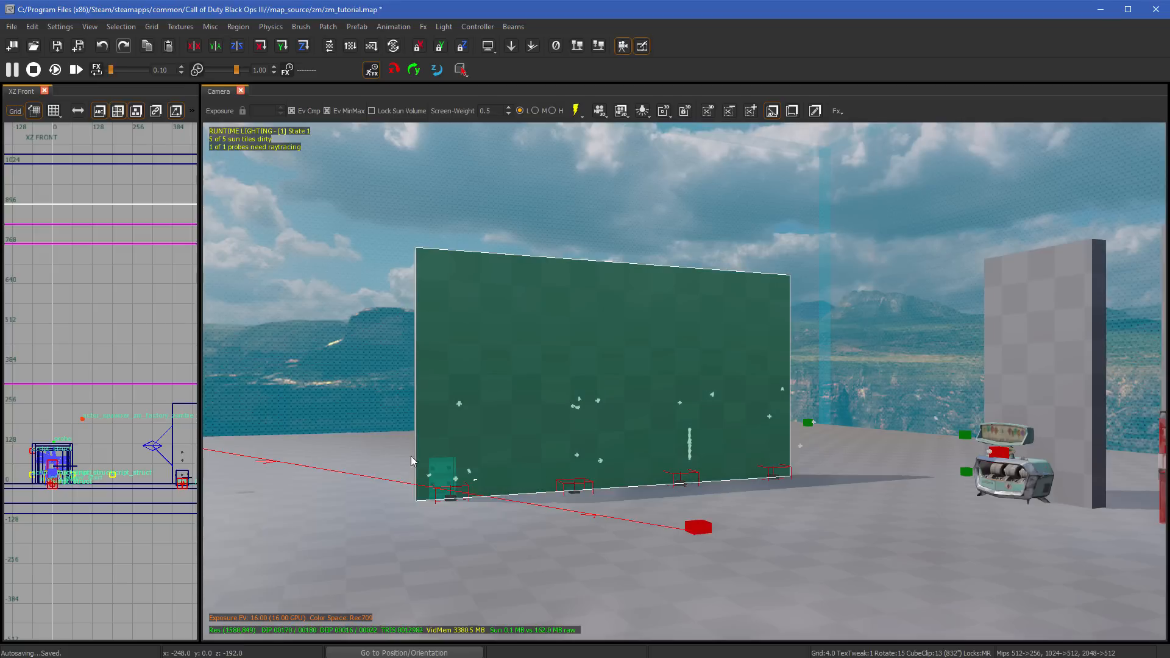
pyautogui.middleClick(328, 368)
pyautogui.press('Escape')
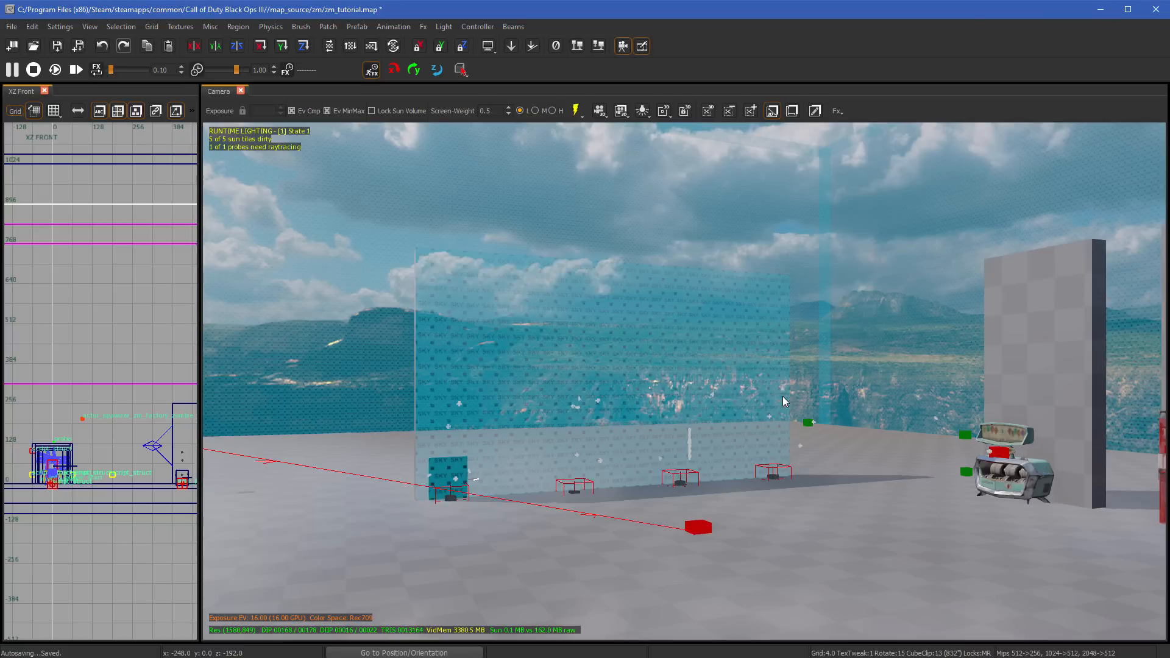
# - Select the whole large wall, copy the floor's texture onto it and clear the selection
pyautogui.keyDown('shift'); pyautogui.click(784, 395); pyautogui.keyUp('shift')
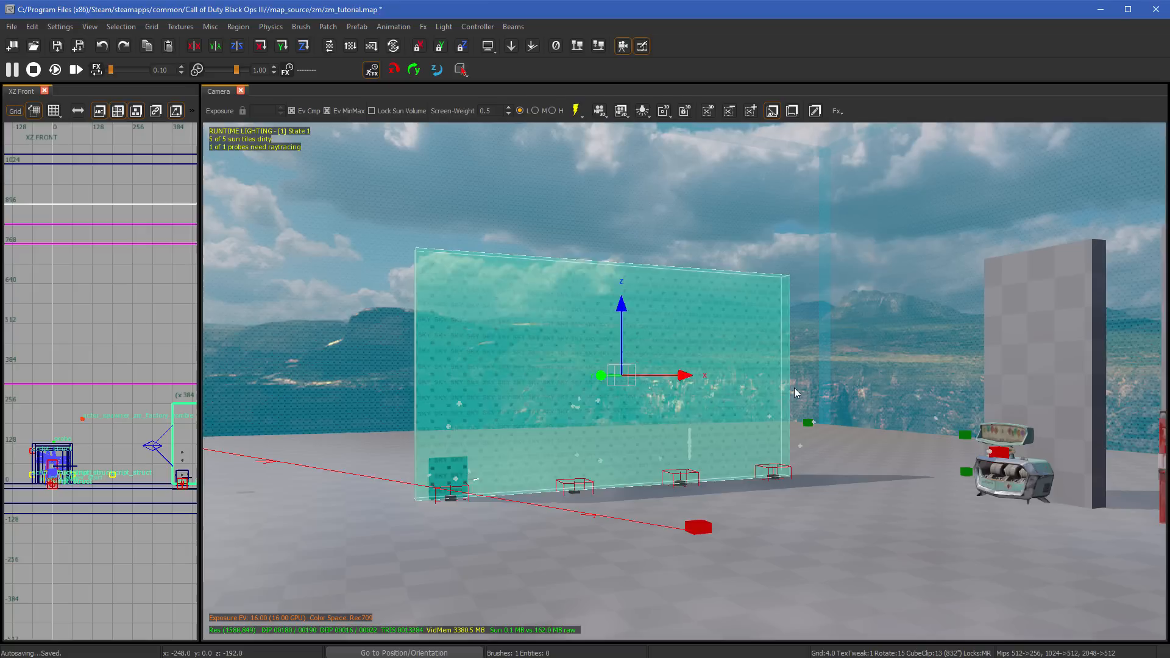
pyautogui.middleClick(820, 454)
pyautogui.press('Escape')
pyautogui.moveTo(902, 402)
pyautogui.mouseDown(button='right')
pyautogui.moveTo(909, 379)
pyautogui.moveTo(878, 380)
pyautogui.moveTo(1000, 379)
pyautogui.mouseUp(button='right')
pyautogui.press('s')
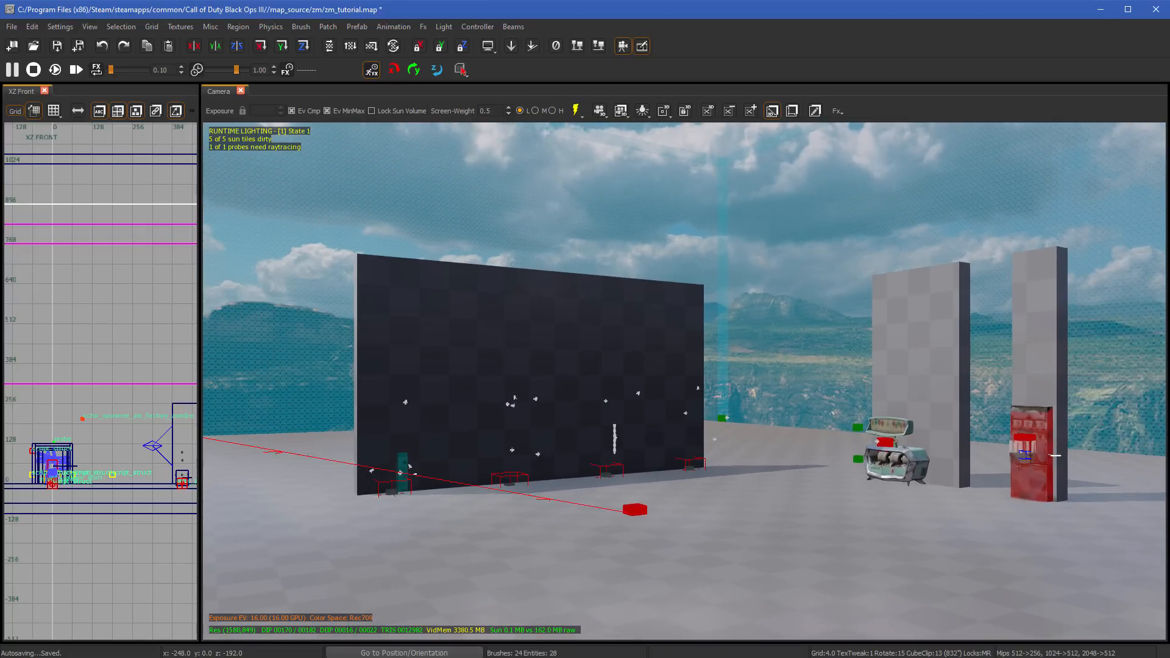
# - Select the large wall in the Camera view and lower it to Z 216 in grid steps
pyautogui.moveTo(1056, 455); pyautogui.dragTo(205, 447, button='right')
pyautogui.click(692, 355)
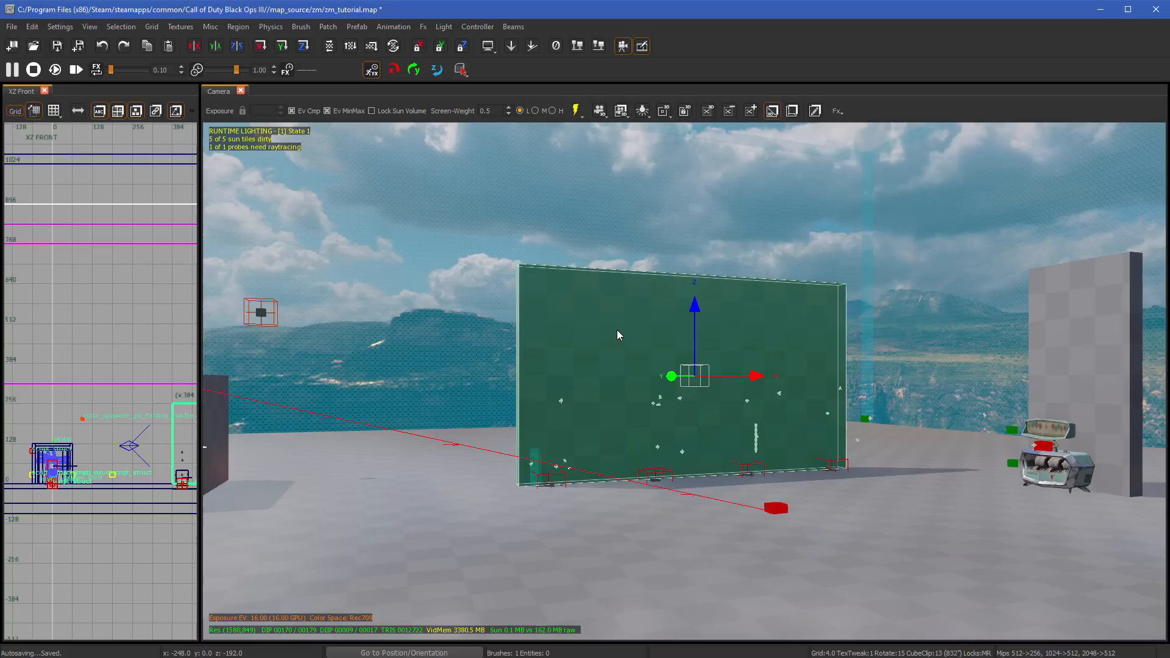
pyautogui.press('KP_Subtract')
pyautogui.press('KP_Subtract')
pyautogui.press('KP_Subtract')
pyautogui.press('KP_Subtract')
pyautogui.press('KP_Subtract')
pyautogui.press('KP_Subtract')
pyautogui.press('KP_Subtract')
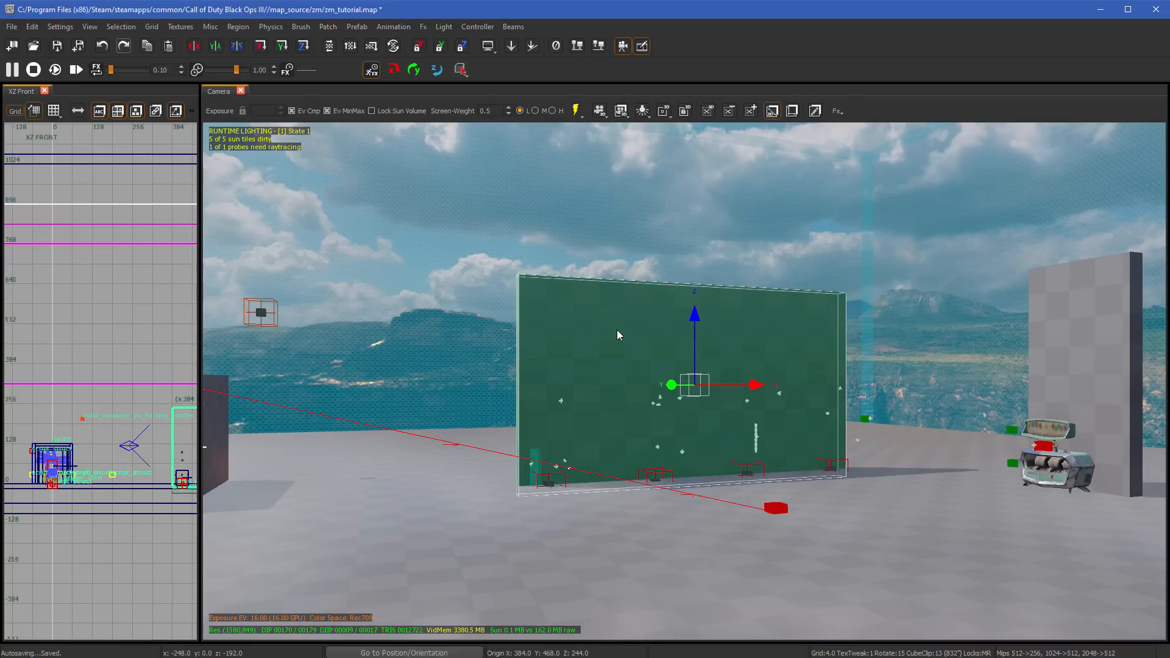
pyautogui.press('KP_Subtract')
pyautogui.press('KP_Subtract')
pyautogui.press('KP_Subtract')
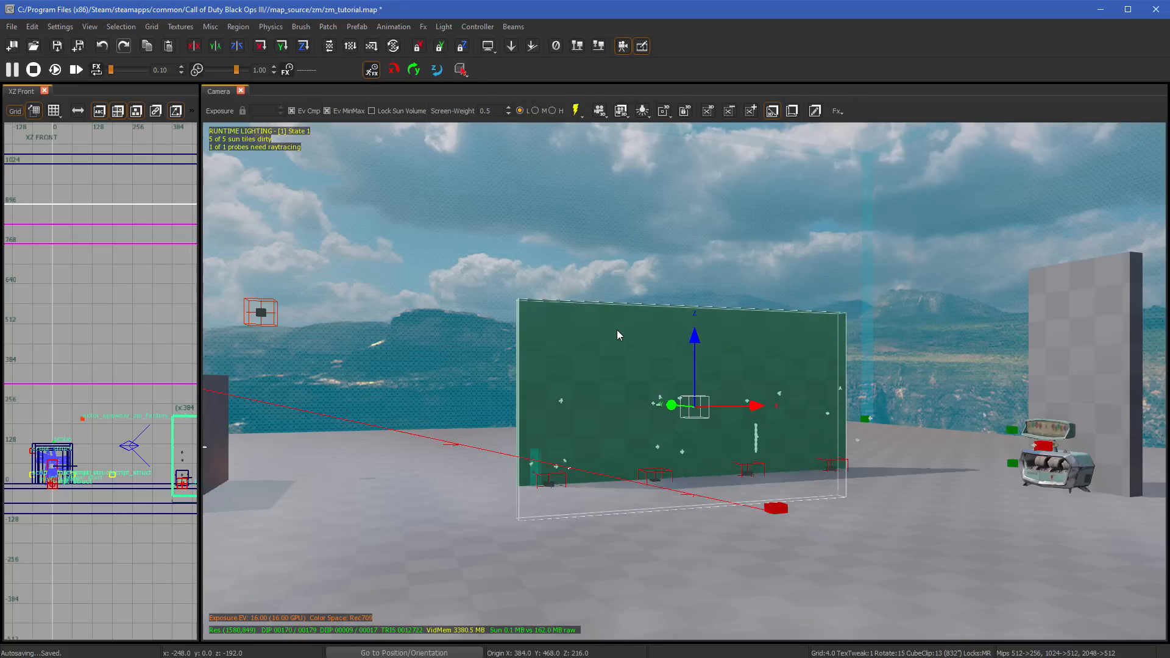
# - Set the grid size to 32 and lower the large wall to Z 120
pyautogui.press('6')
pyautogui.press('KP_Subtract')
# - Set the grid size to 4 and raise the large wall to Z 320 in grid steps
pyautogui.press('KP_Subtract')
pyautogui.press('KP_Subtract')
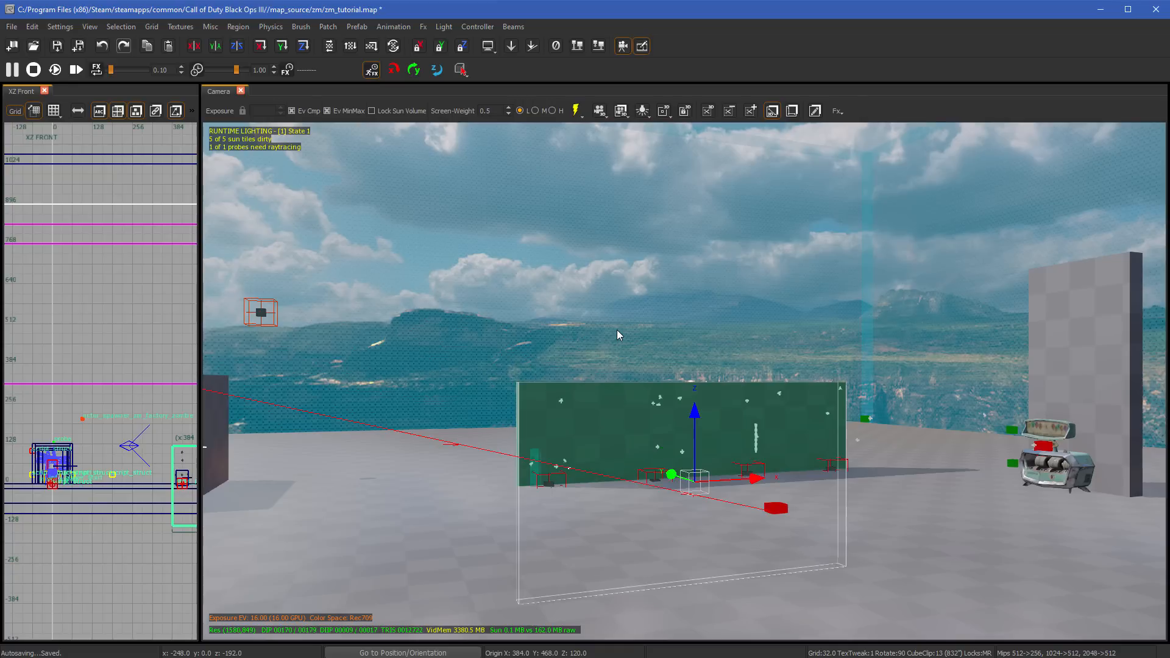
pyautogui.press('3')
pyautogui.press('KP_Subtract')
pyautogui.press('KP_Add')
pyautogui.press('KP_Add')
pyautogui.press('KP_Add')
pyautogui.press('KP_Add')
pyautogui.press('KP_Add')
pyautogui.press('KP_Add')
pyautogui.press('KP_Add')
pyautogui.press('KP_Add')
pyautogui.press('KP_Add')
pyautogui.press('KP_Add')
pyautogui.press('KP_Add')
pyautogui.press('KP_Add')
pyautogui.press('KP_Add')
pyautogui.press('KP_Add')
pyautogui.press('KP_Add')
pyautogui.press('KP_Add')
pyautogui.press('KP_Add')
pyautogui.press('KP_Add')
pyautogui.press('KP_Add')
pyautogui.press('KP_Add')
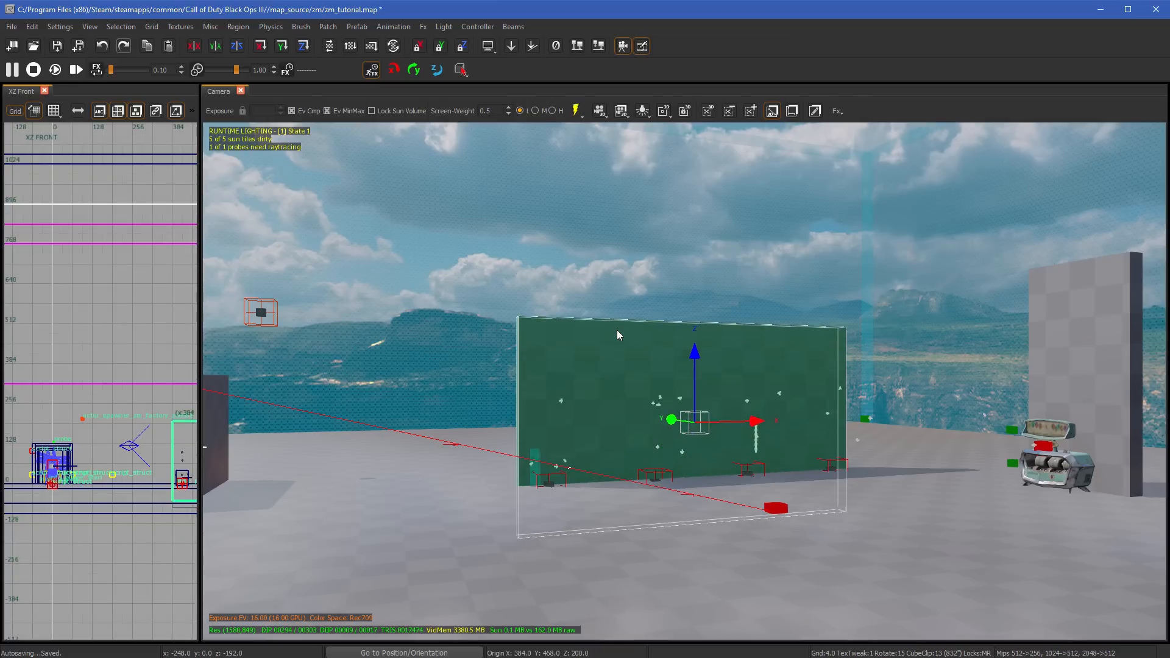
pyautogui.press('KP_Add')
pyautogui.press('KP_Add')
pyautogui.press('KP_Add')
pyautogui.press('KP_Add')
pyautogui.press('KP_Add')
pyautogui.press('KP_Add')
pyautogui.press('KP_Add')
pyautogui.press('KP_Add')
pyautogui.press('KP_Add')
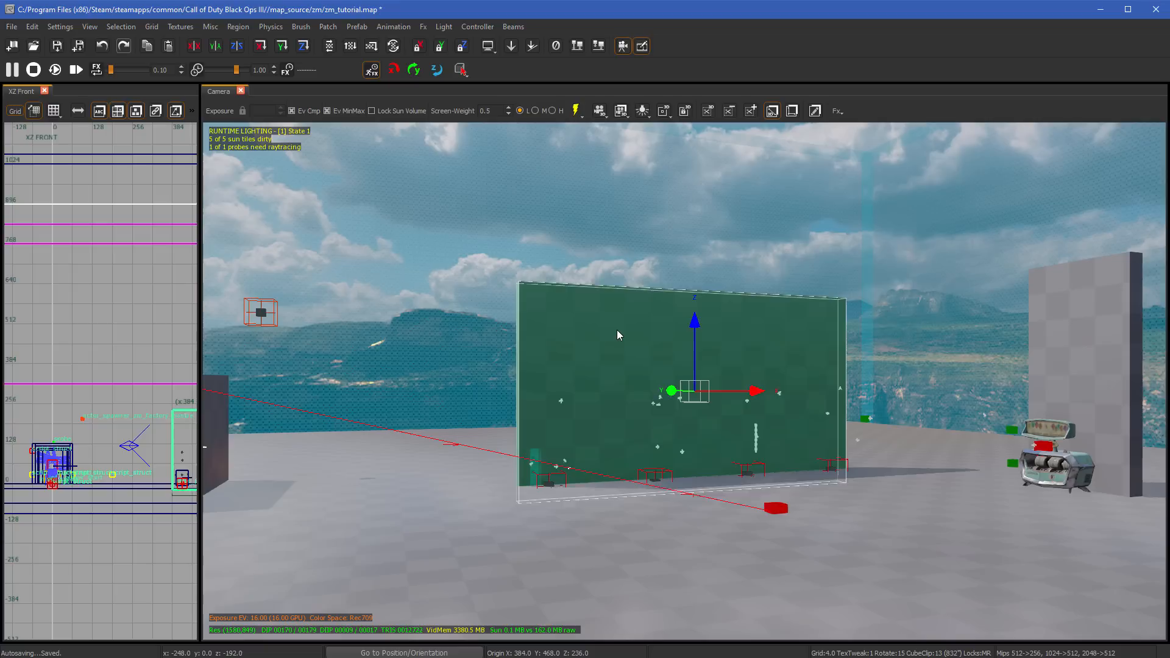
pyautogui.press('KP_Add')
pyautogui.press('KP_Add')
pyautogui.press('KP_Add')
pyautogui.press('KP_Add')
pyautogui.press('KP_Add')
pyautogui.press('KP_Add')
pyautogui.press('KP_Add')
pyautogui.press('KP_Add')
pyautogui.press('KP_Add')
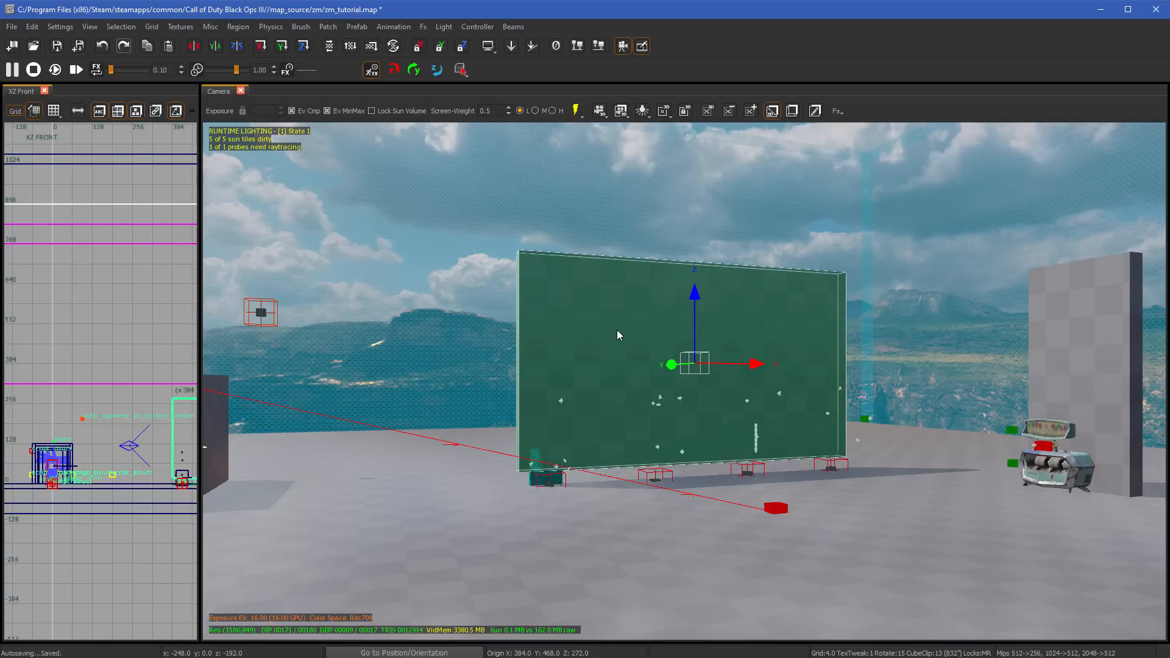
pyautogui.press('KP_Add')
pyautogui.press('KP_Add')
pyautogui.press('KP_Add')
pyautogui.press('KP_Add')
pyautogui.press('KP_Add')
pyautogui.press('KP_Add')
pyautogui.press('KP_Add')
pyautogui.press('KP_Add')
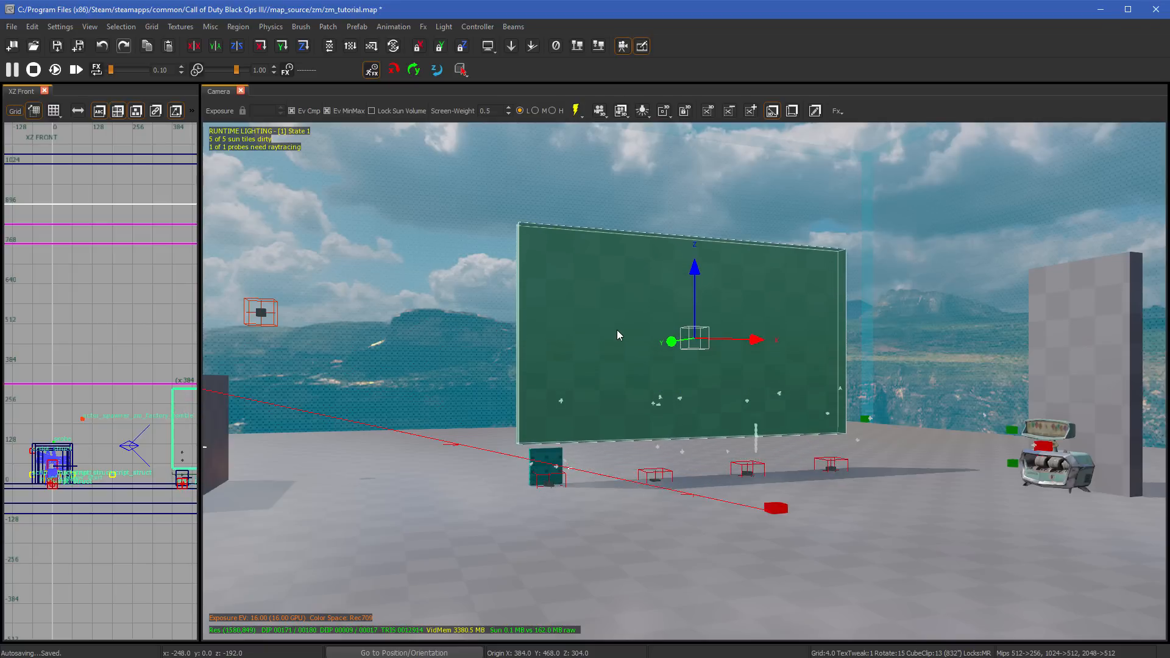
pyautogui.press('KP_Add')
pyautogui.press('KP_Add')
pyautogui.press('KP_Add')
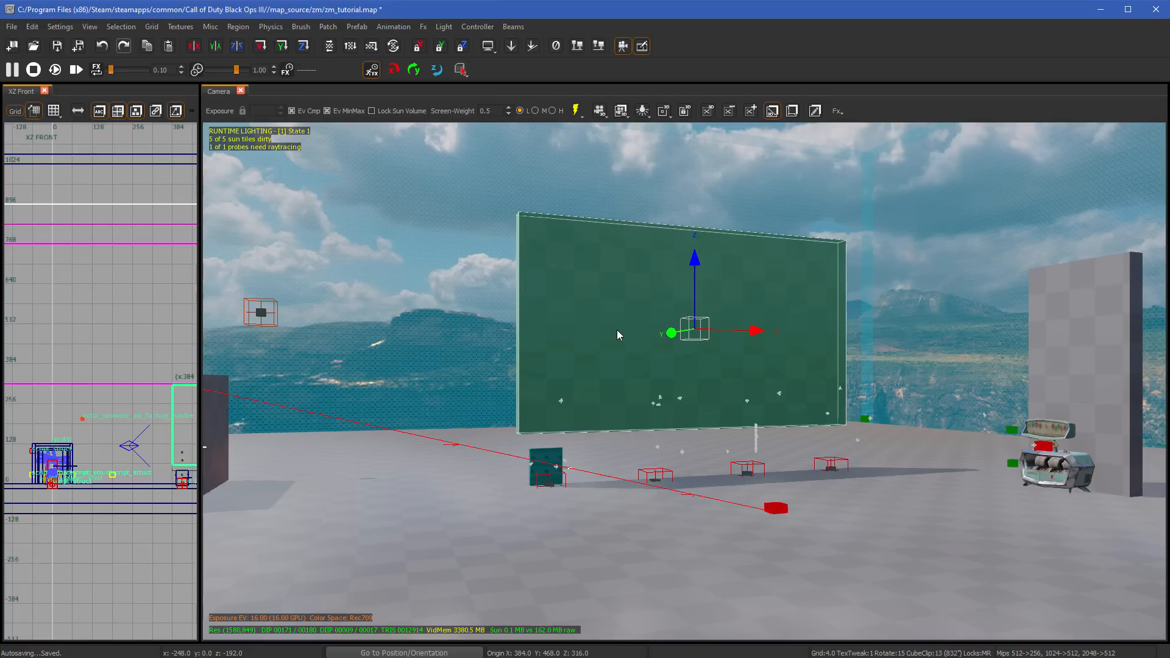
pyautogui.press('KP_Add')
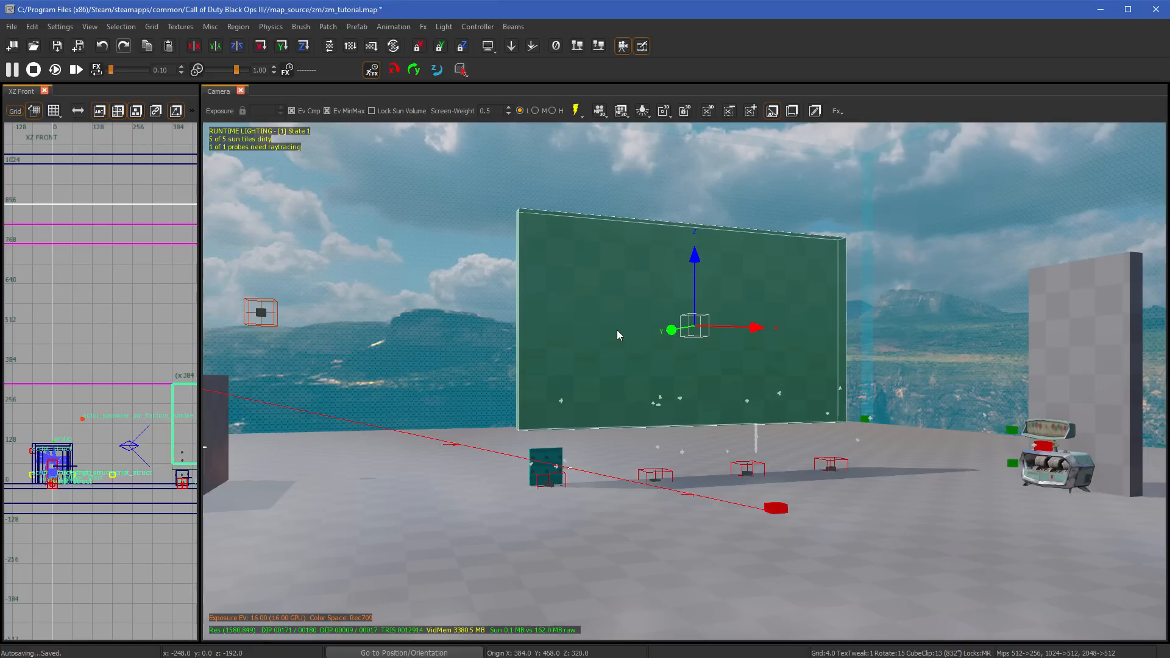
# - Lower the large wall to Z 276 and raise it to Z 360 in 4-unit grid steps
pyautogui.press('KP_Subtract')
pyautogui.press('KP_Subtract')
pyautogui.press('KP_Subtract')
pyautogui.press('KP_Subtract')
pyautogui.press('KP_Subtract')
pyautogui.press('KP_Subtract')
pyautogui.press('KP_Subtract')
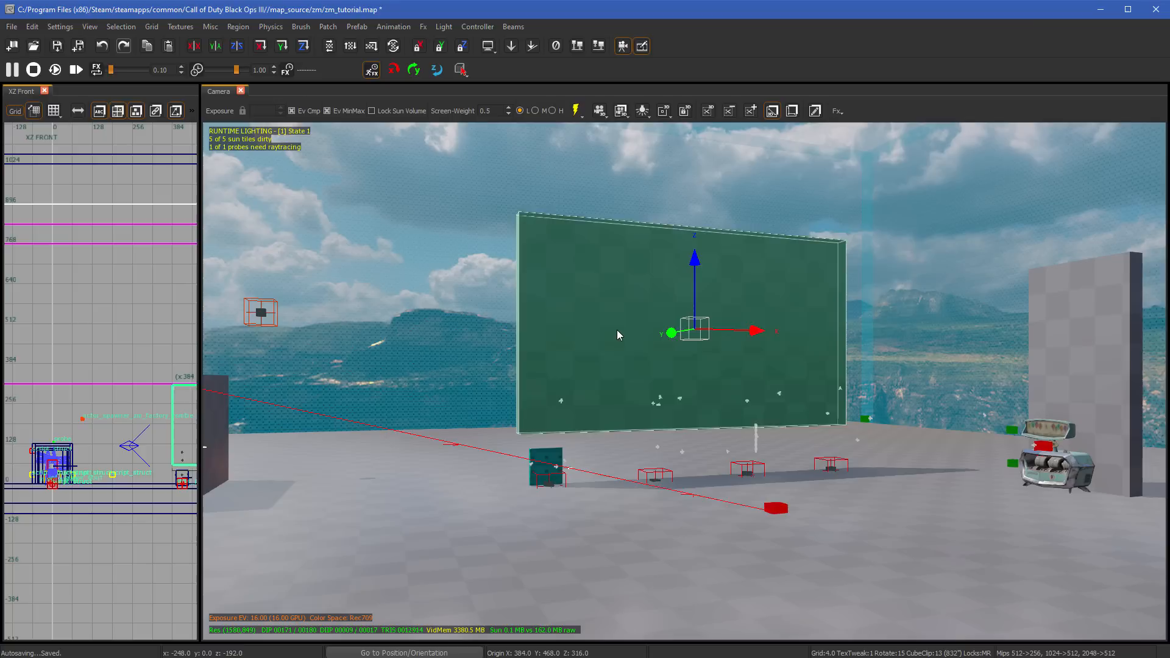
pyautogui.press('KP_Subtract')
pyautogui.press('KP_Subtract')
pyautogui.press('KP_Subtract')
pyautogui.press('KP_Subtract')
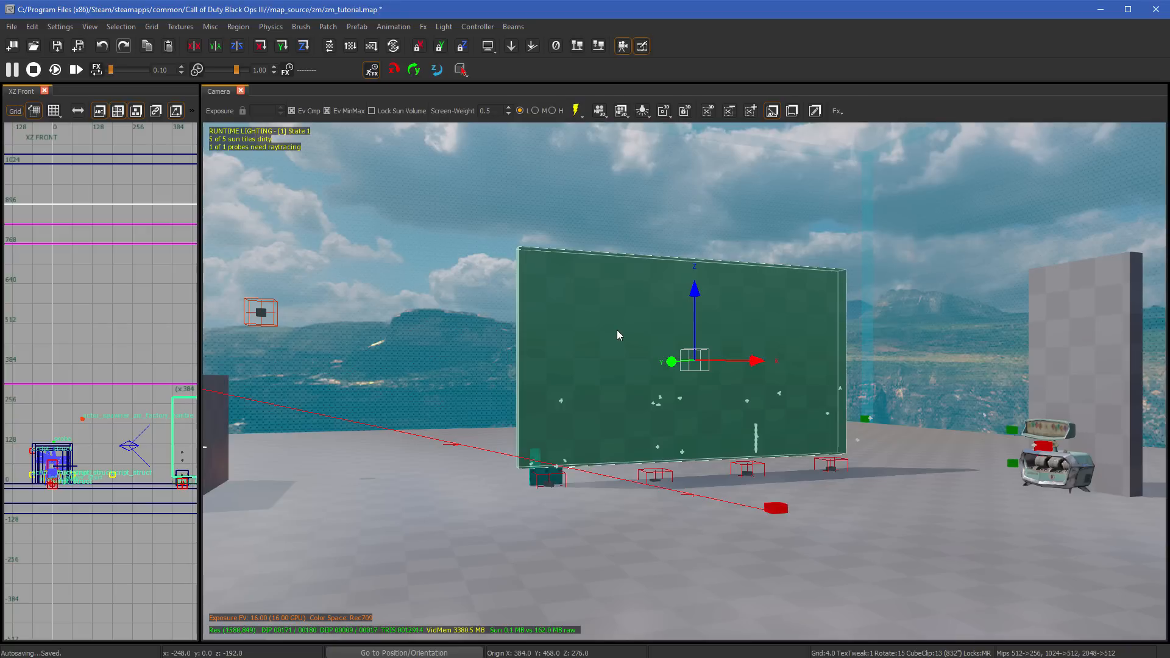
pyautogui.press('KP_Add')
pyautogui.press('KP_Add')
pyautogui.press('KP_Add')
pyautogui.press('KP_Add')
pyautogui.press('KP_Add')
pyautogui.press('KP_Add')
pyautogui.press('KP_Add')
pyautogui.press('KP_Add')
pyautogui.press('KP_Add')
pyautogui.press('KP_Add')
pyautogui.press('KP_Add')
pyautogui.press('KP_Add')
pyautogui.press('KP_Add')
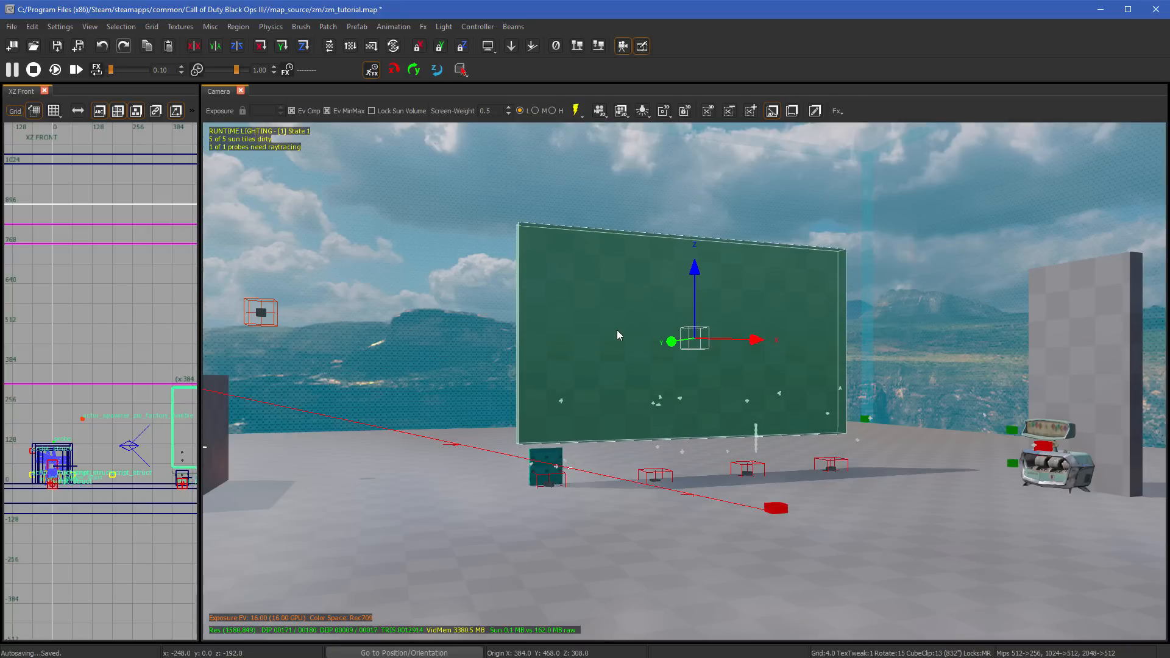
pyautogui.press('KP_Add')
pyautogui.press('KP_Add')
pyautogui.press('KP_Add')
pyautogui.press('KP_Add')
pyautogui.press('KP_Add')
pyautogui.press('KP_Add')
pyautogui.press('KP_Add')
pyautogui.press('KP_Add')
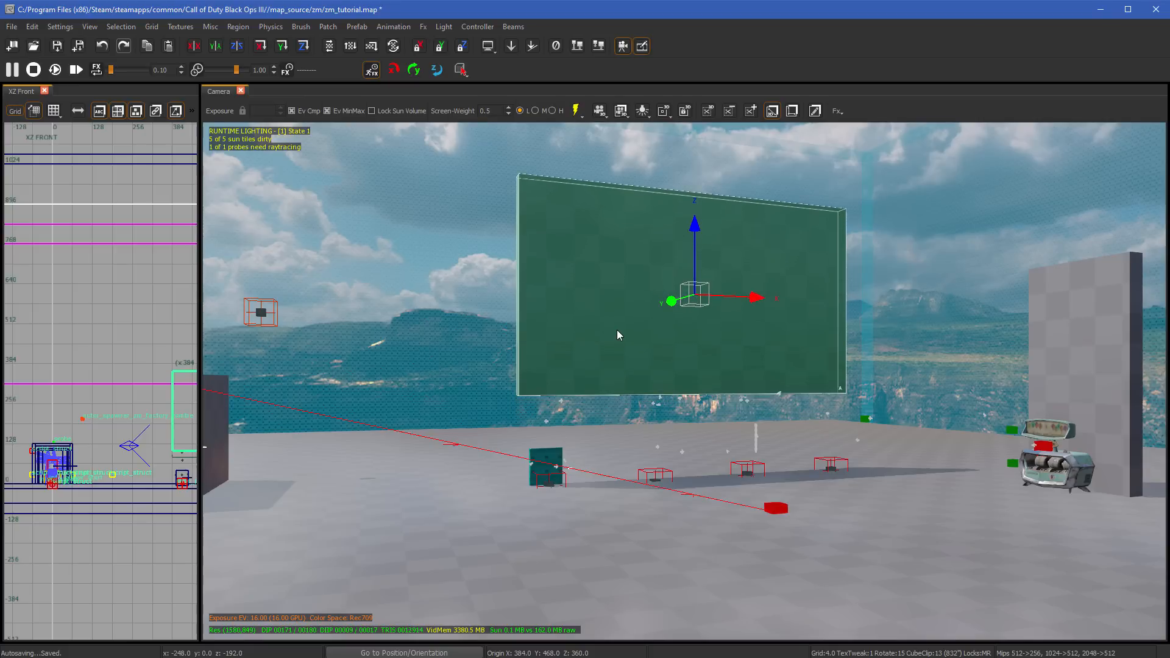
# - Clear the selection and undo the latest vertical moves of the large wall
pyautogui.press('Escape')
pyautogui.hotkey('ctrl', 'z')
pyautogui.hotkey('ctrl', 'z')
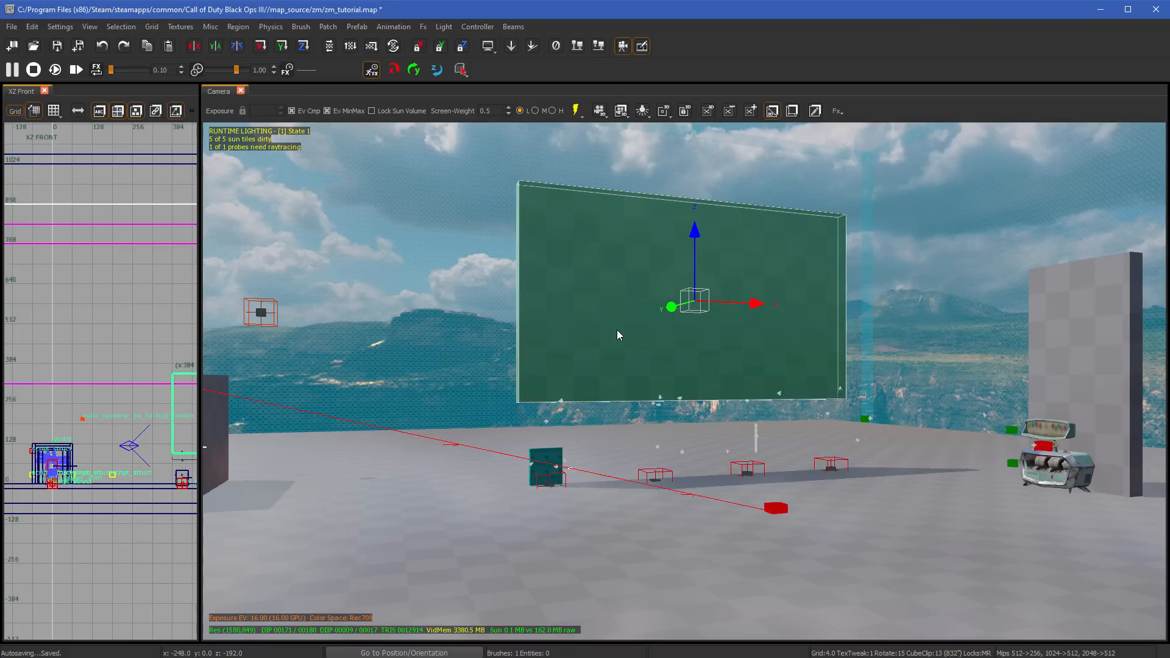
pyautogui.hotkey('ctrl', 'z')
pyautogui.hotkey('ctrl', 'z')
pyautogui.hotkey('ctrl', 'z')
pyautogui.hotkey('ctrl', 'z')
pyautogui.hotkey('ctrl', 'z')
pyautogui.hotkey('ctrl', 'z')
pyautogui.hotkey('ctrl', 'z')
pyautogui.hotkey('ctrl', 'z')
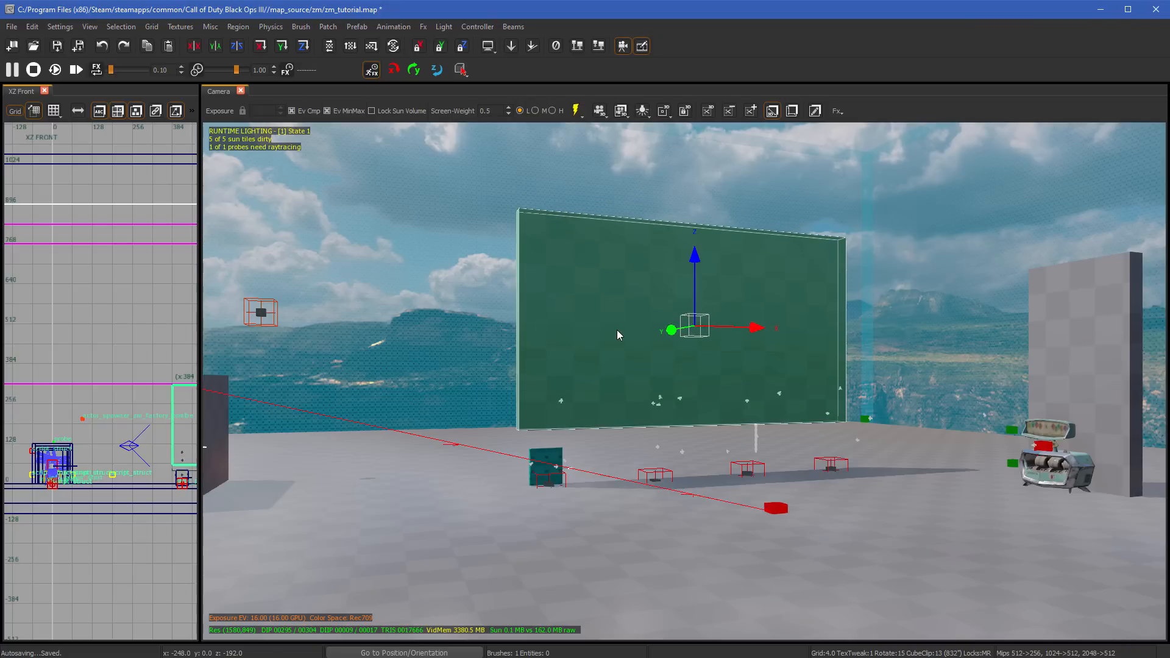
pyautogui.hotkey('ctrl', 'z')
pyautogui.hotkey('ctrl', 'z')
pyautogui.hotkey('ctrl', 'z')
pyautogui.hotkey('ctrl', 'z')
pyautogui.hotkey('ctrl', 'z')
pyautogui.hotkey('ctrl', 'z')
pyautogui.hotkey('ctrl', 'z')
pyautogui.hotkey('ctrl', 'z')
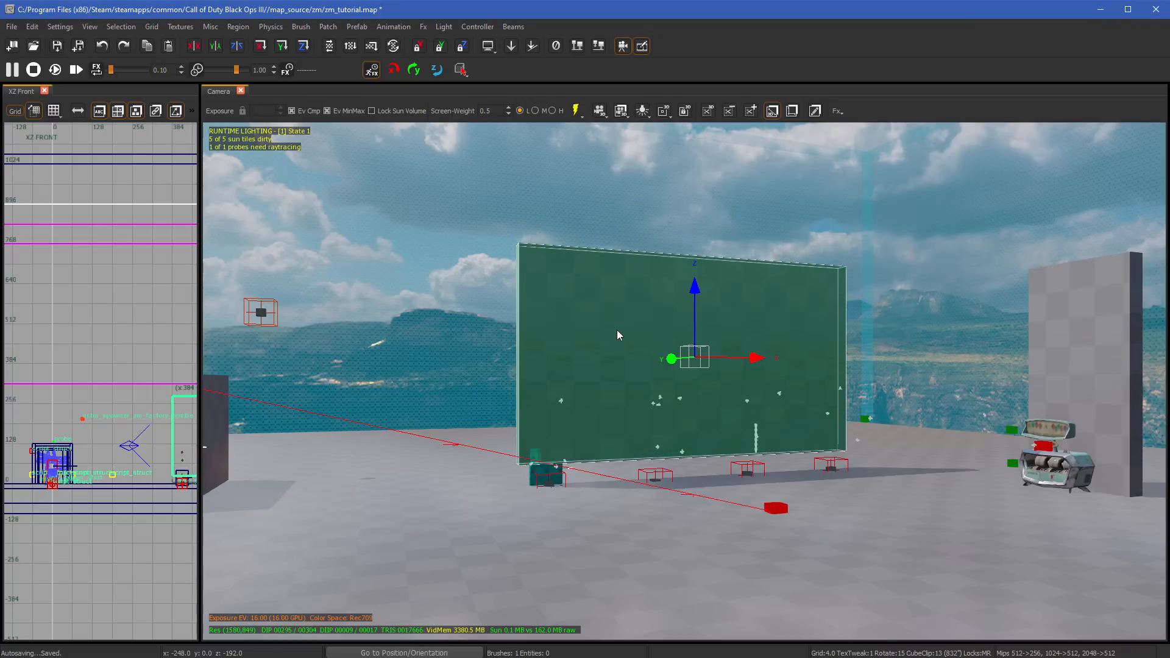
pyautogui.hotkey('ctrl', 'z')
pyautogui.hotkey('ctrl', 'z')
pyautogui.hotkey('ctrl', 'z')
pyautogui.hotkey('ctrl', 'z')
pyautogui.hotkey('ctrl', 'z')
pyautogui.hotkey('ctrl', 'z')
pyautogui.hotkey('ctrl', 'z')
pyautogui.hotkey('ctrl', 'z')
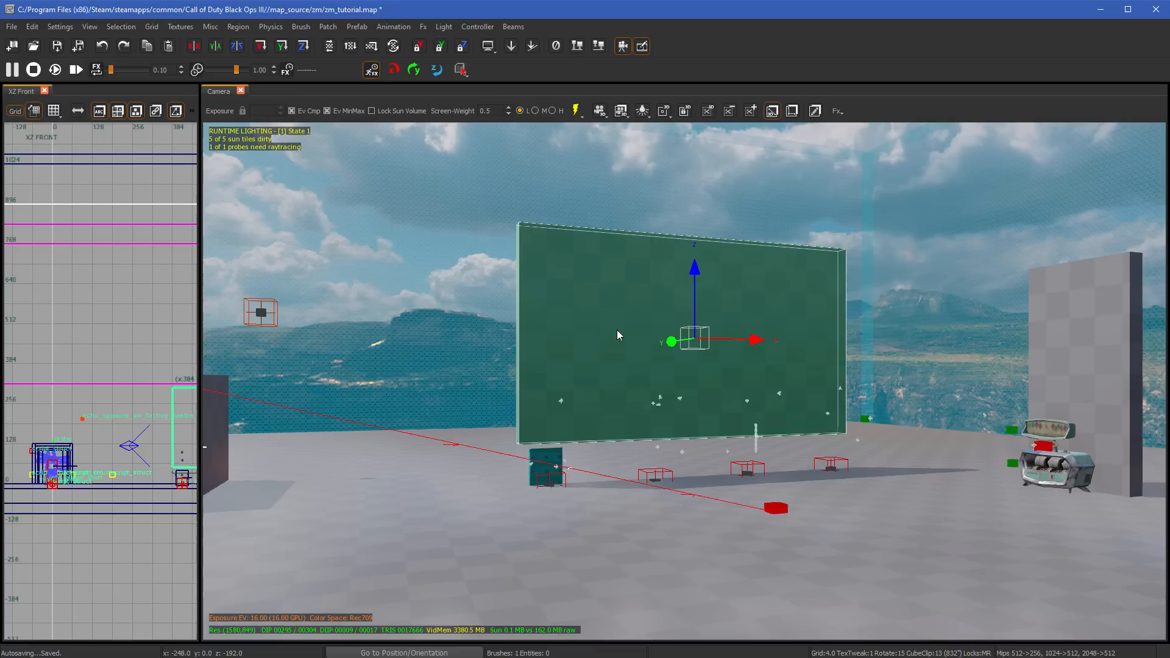
# - Nudge the large wall up slightly, and lower it in 4-unit grid steps until about half sits below the floor
pyautogui.press('KP_Add')
pyautogui.press('KP_Add')
pyautogui.press('KP_Add')
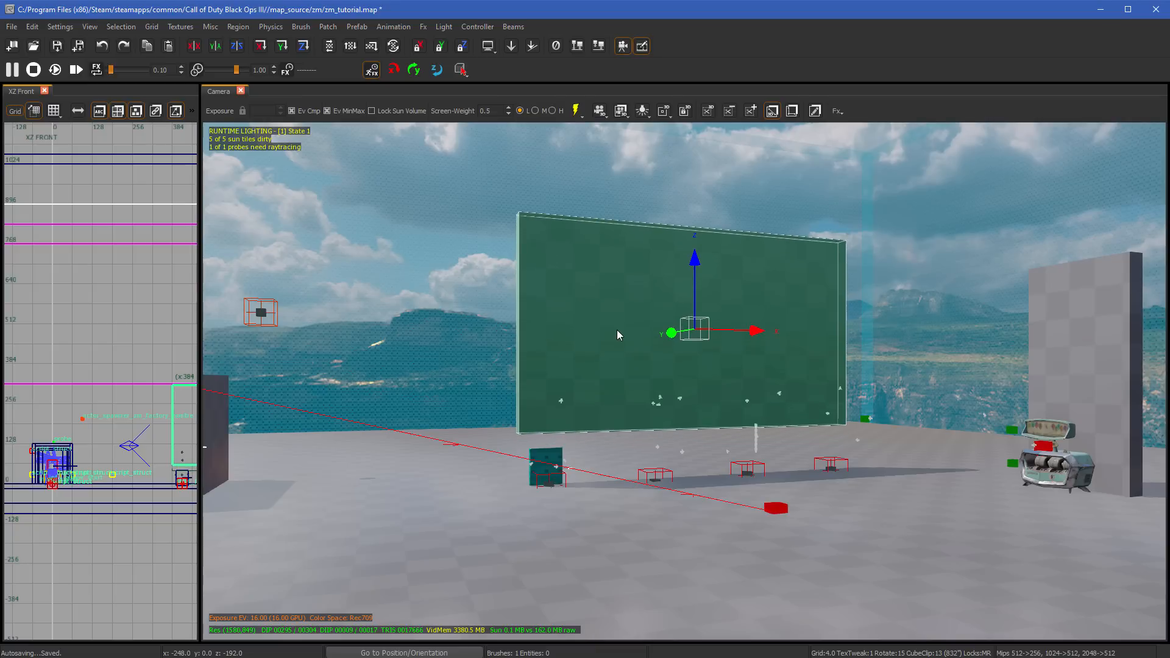
pyautogui.press('KP_Subtract')
pyautogui.press('KP_Subtract')
pyautogui.press('KP_Subtract')
pyautogui.press('KP_Subtract')
pyautogui.press('KP_Subtract')
pyautogui.press('KP_Subtract')
pyautogui.press('KP_Subtract')
pyautogui.press('KP_Subtract')
pyautogui.press('KP_Subtract')
pyautogui.press('KP_Subtract')
pyautogui.press('KP_Subtract')
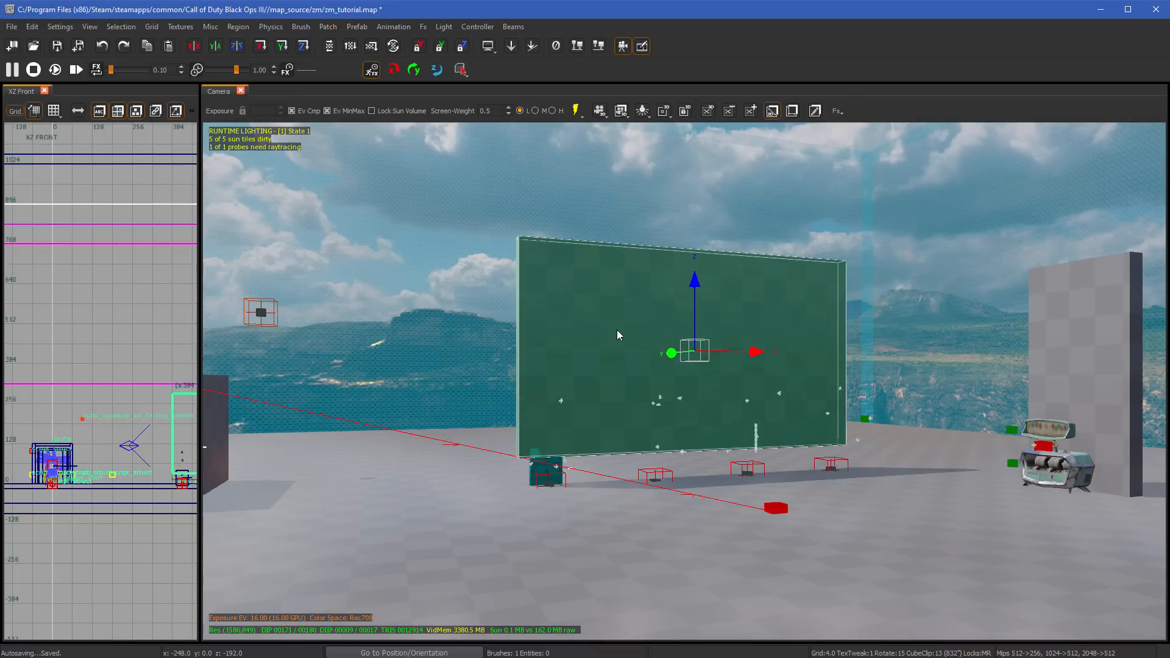
pyautogui.press('KP_Subtract')
pyautogui.press('KP_Subtract')
pyautogui.press('KP_Subtract')
pyautogui.press('KP_Subtract')
pyautogui.press('KP_Subtract')
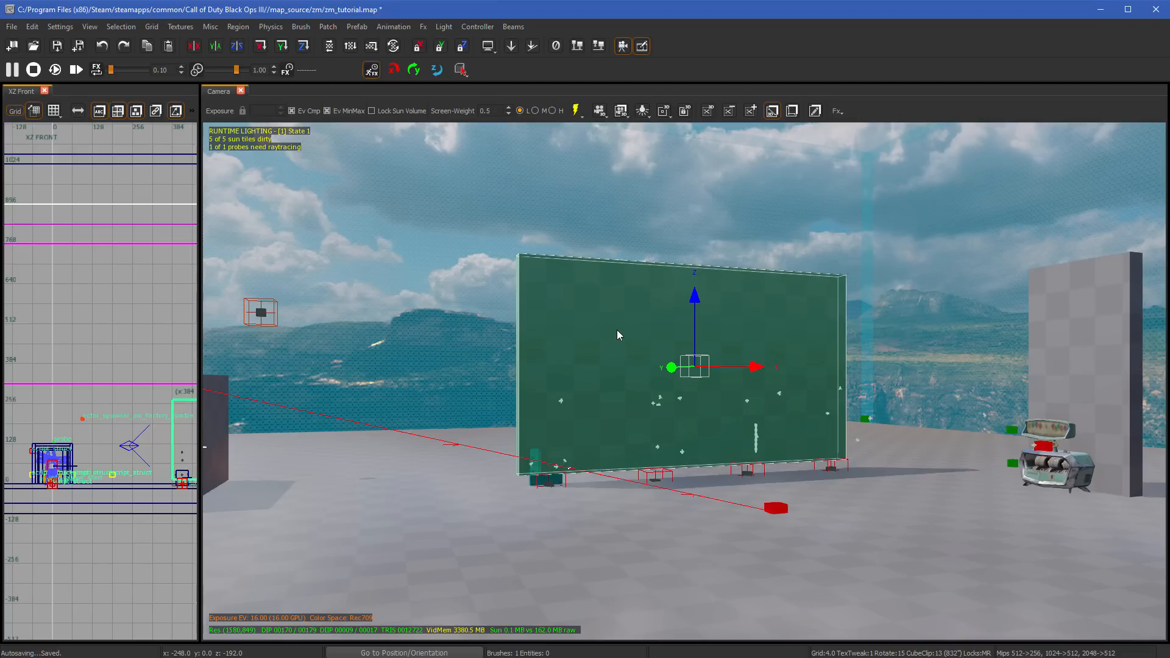
pyautogui.press('KP_Subtract')
pyautogui.press('KP_Subtract')
pyautogui.press('KP_Subtract')
pyautogui.press('KP_Subtract')
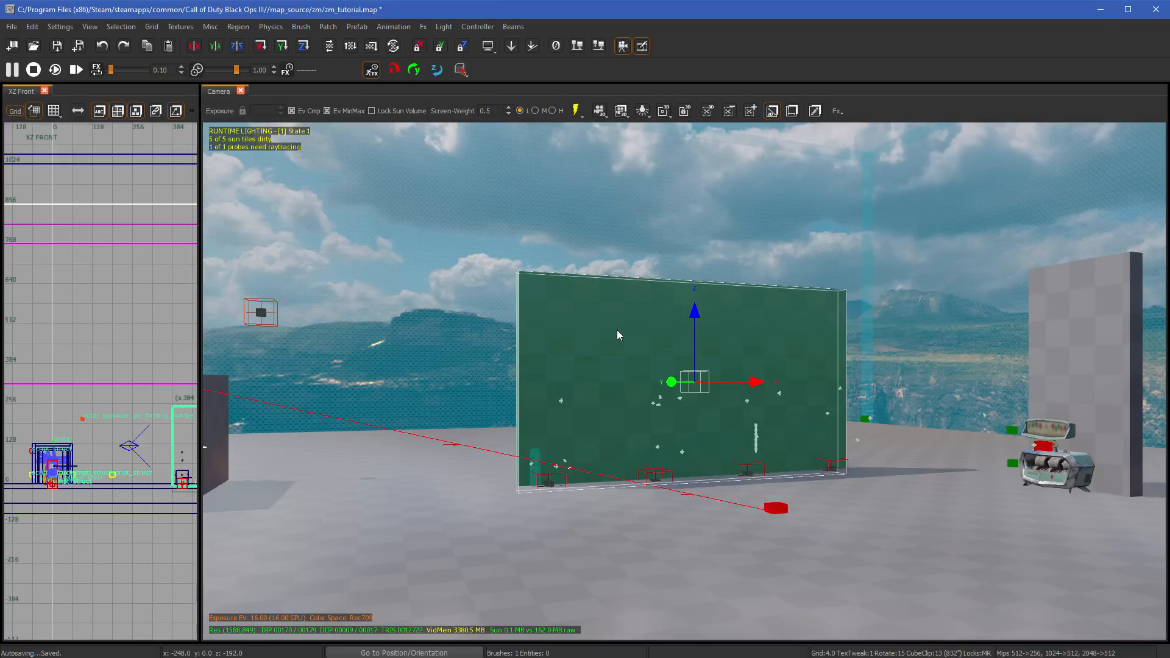
pyautogui.press('KP_Subtract')
pyautogui.press('KP_Subtract')
pyautogui.press('KP_Subtract')
pyautogui.press('KP_Subtract')
pyautogui.press('KP_Subtract')
pyautogui.press('KP_Subtract')
pyautogui.press('KP_Subtract')
pyautogui.press('KP_Subtract')
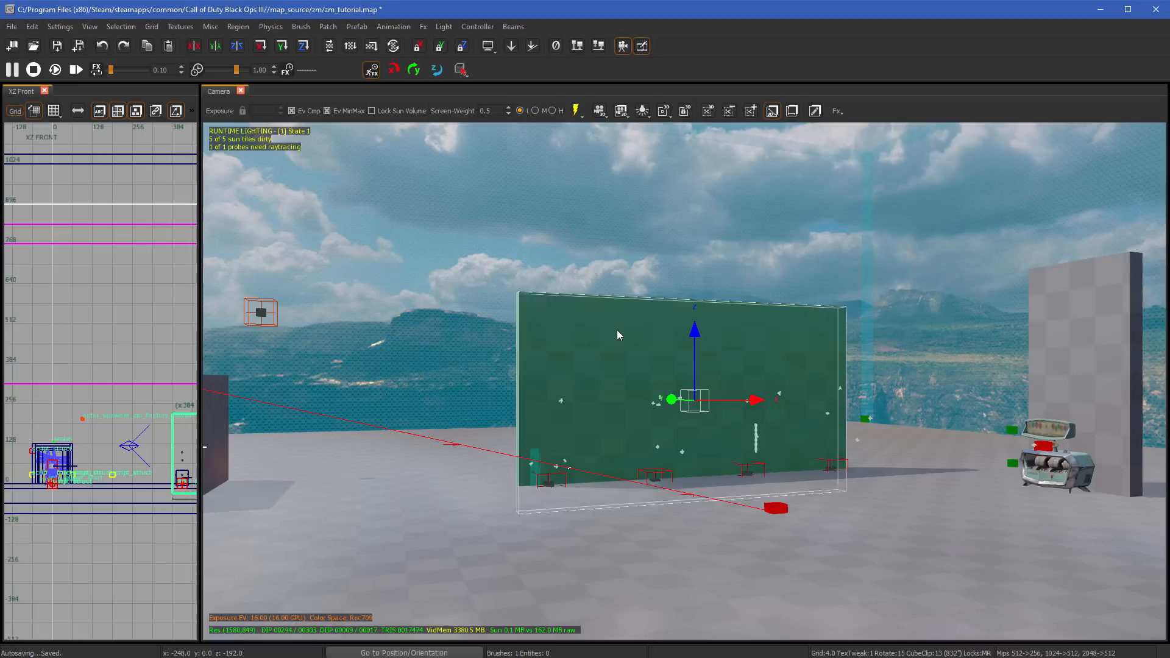
pyautogui.press('KP_Subtract')
pyautogui.press('KP_Subtract')
pyautogui.press('KP_Subtract')
pyautogui.press('KP_Subtract')
pyautogui.press('KP_Subtract')
pyautogui.press('KP_Subtract')
pyautogui.press('KP_Subtract')
pyautogui.press('KP_Subtract')
pyautogui.press('KP_Subtract')
pyautogui.press('KP_Subtract')
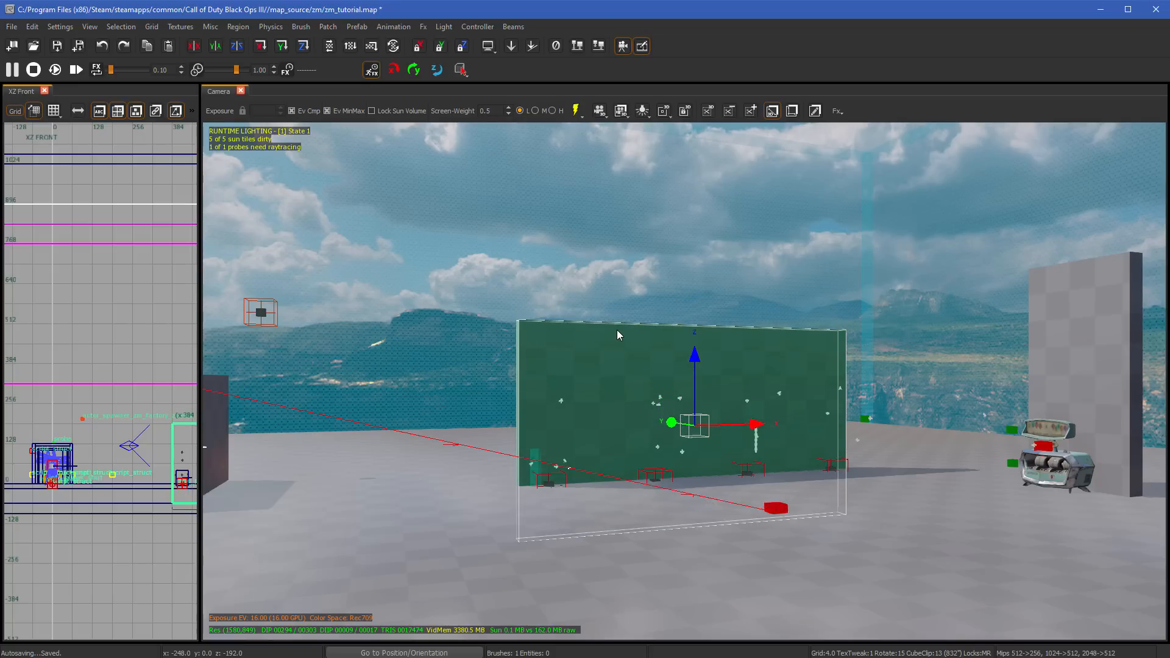
pyautogui.press('KP_Subtract')
pyautogui.press('KP_Subtract')
pyautogui.press('KP_Subtract')
pyautogui.press('KP_Subtract')
pyautogui.press('KP_Subtract')
pyautogui.press('KP_Subtract')
pyautogui.press('KP_Subtract')
pyautogui.press('KP_Subtract')
pyautogui.press('KP_Subtract')
pyautogui.press('KP_Subtract')
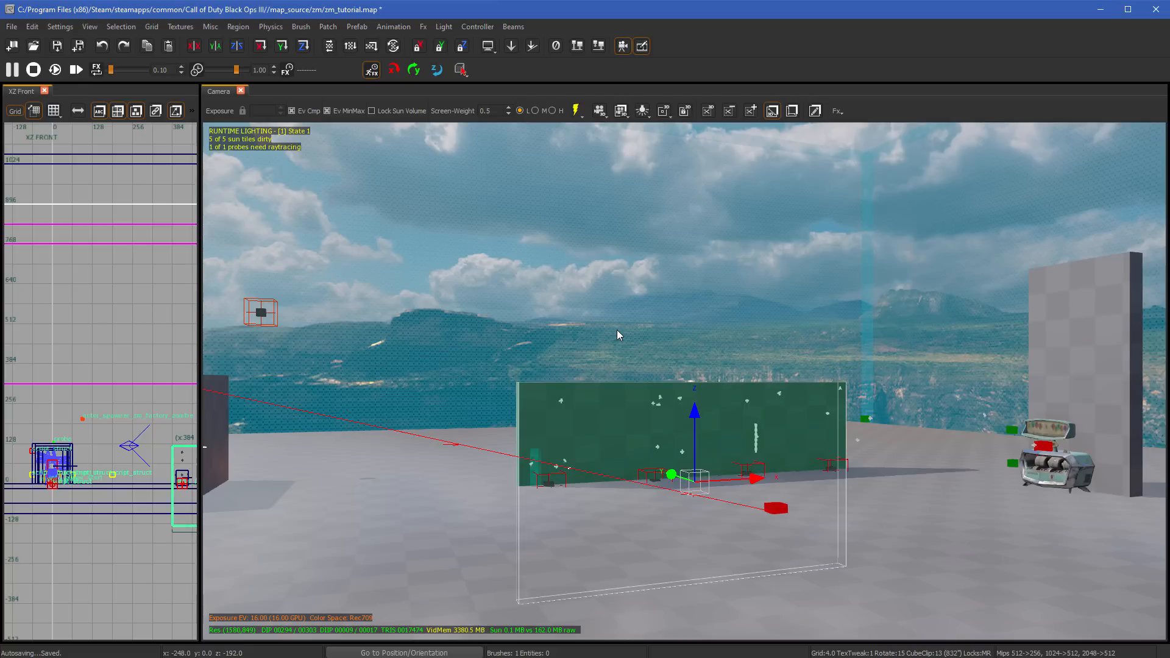
# - Raise the large wall in 4-unit grid steps until its base rests on the floor, and clear the selection
pyautogui.press('KP_Add')
pyautogui.press('KP_Add')
pyautogui.press('KP_Add')
pyautogui.press('KP_Add')
pyautogui.press('KP_Add')
pyautogui.press('KP_Add')
pyautogui.press('KP_Add')
pyautogui.press('KP_Add')
pyautogui.press('KP_Add')
pyautogui.press('KP_Add')
pyautogui.press('KP_Add')
pyautogui.press('KP_Add')
pyautogui.press('KP_Add')
pyautogui.press('KP_Add')
pyautogui.press('KP_Add')
pyautogui.press('KP_Add')
pyautogui.press('KP_Add')
pyautogui.press('KP_Add')
pyautogui.press('KP_Add')
pyautogui.press('KP_Add')
pyautogui.press('KP_Add')
pyautogui.press('KP_Add')
pyautogui.press('KP_Add')
pyautogui.press('KP_Add')
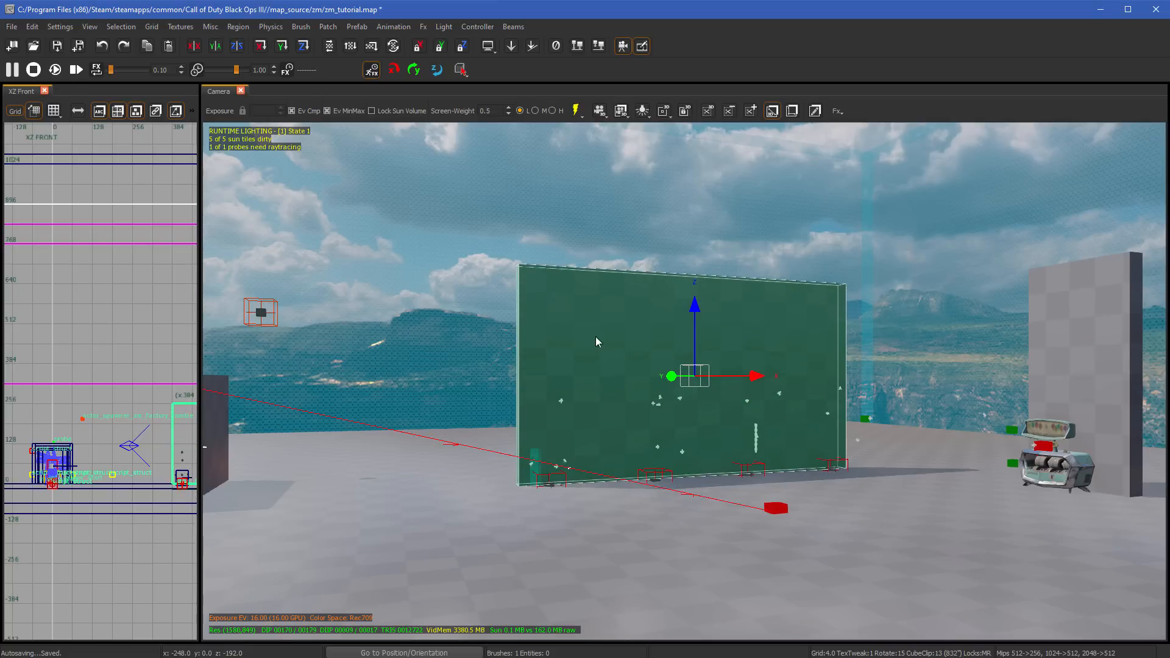
pyautogui.press('Escape')
# - Look around the map in the Camera view, from the large wall to the small building and up at the sky
pyautogui.moveTo(562, 350); pyautogui.dragTo(451, 351, button='right')
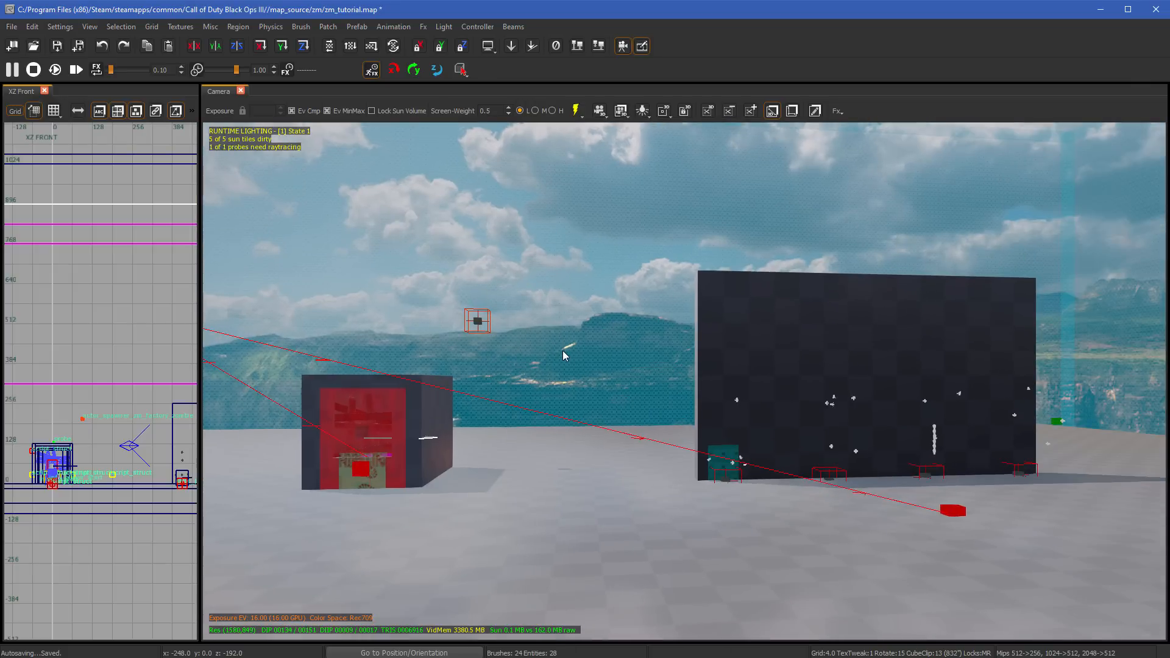
pyautogui.moveTo(562, 350); pyautogui.dragTo(536, 128, button='right')
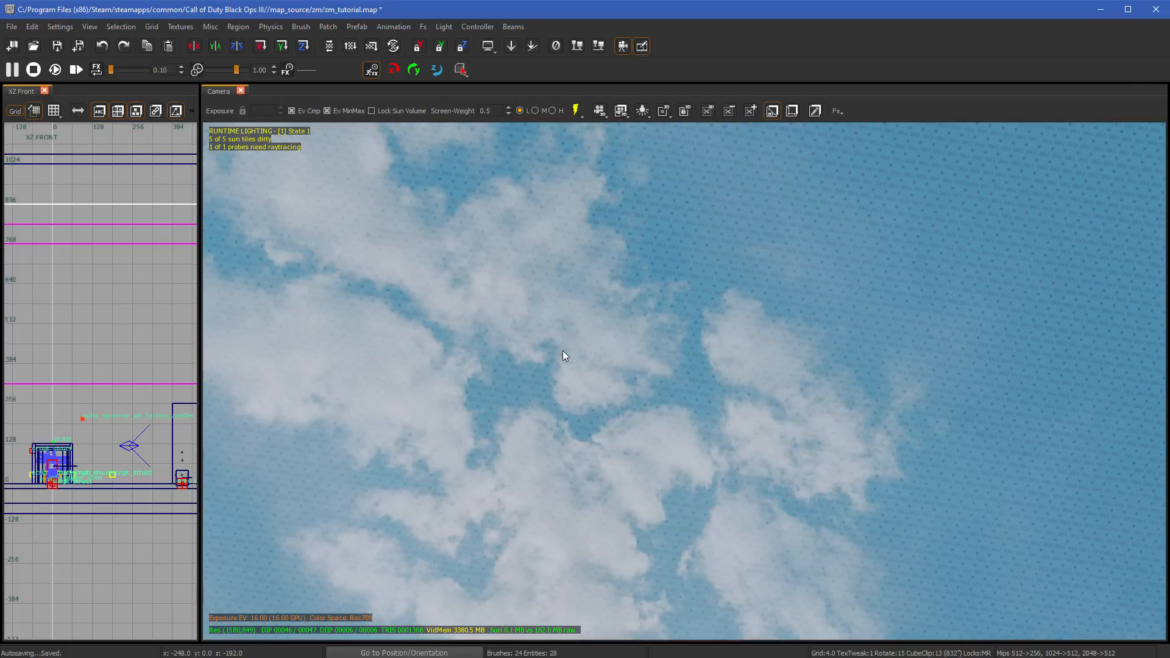
pyautogui.moveTo(562, 350); pyautogui.dragTo(562, 274, button='right')
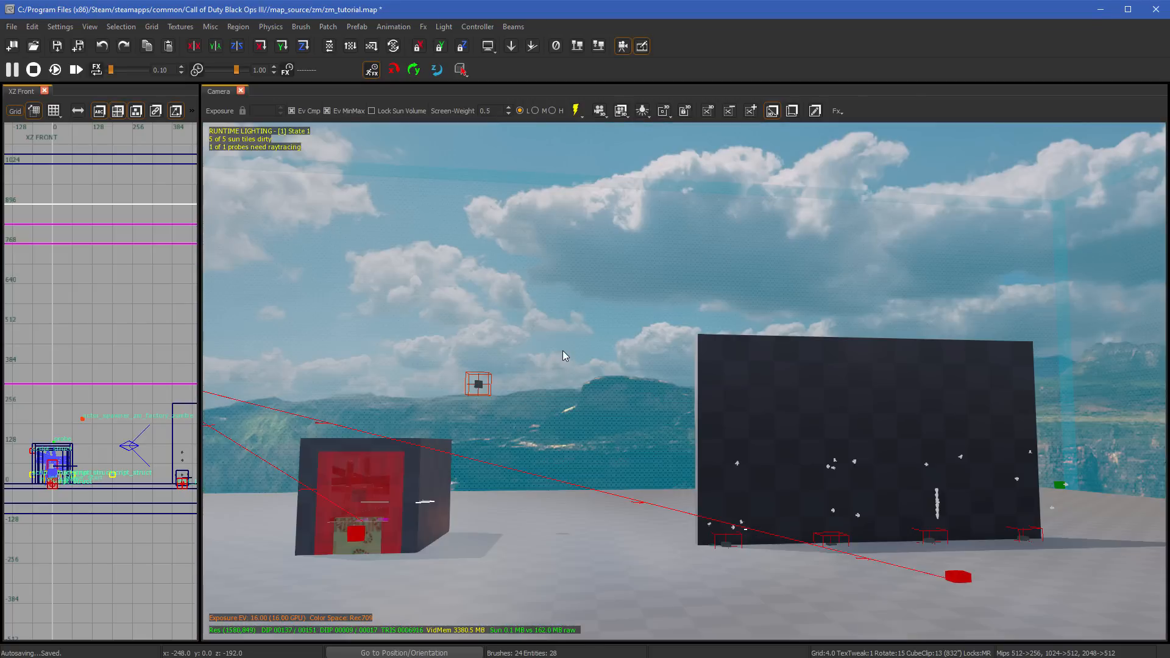
pyautogui.moveTo(562, 350); pyautogui.dragTo(475, 397, button='right')
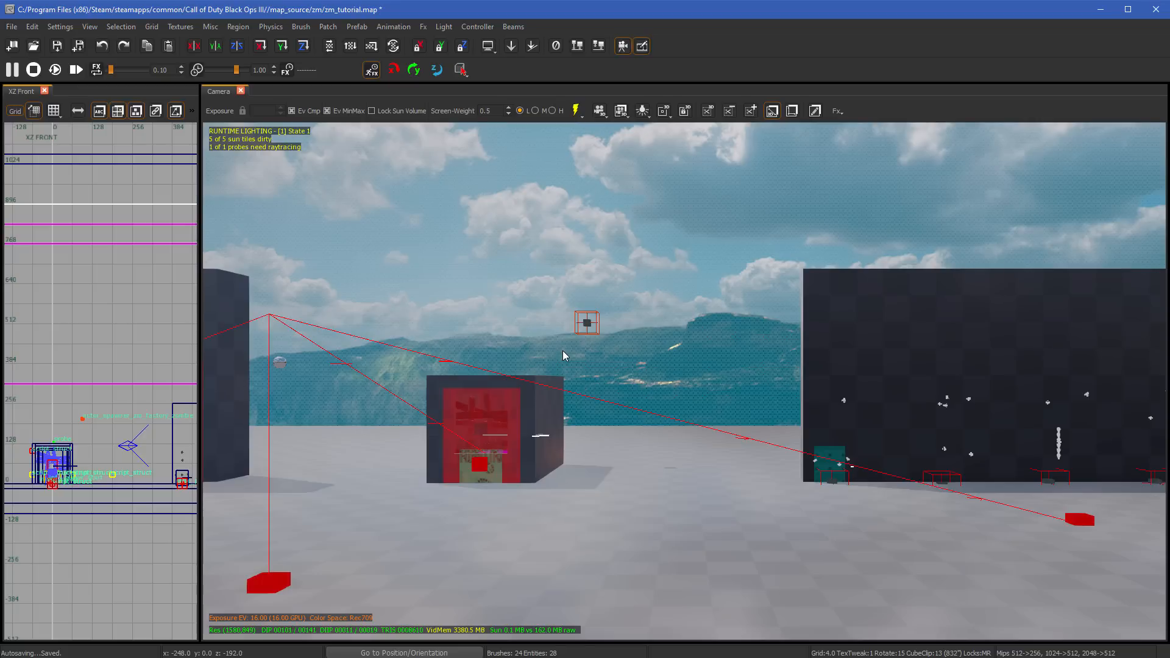
# - Raise and lower the camera to view the small building and large wall from different heights
pyautogui.press('d')
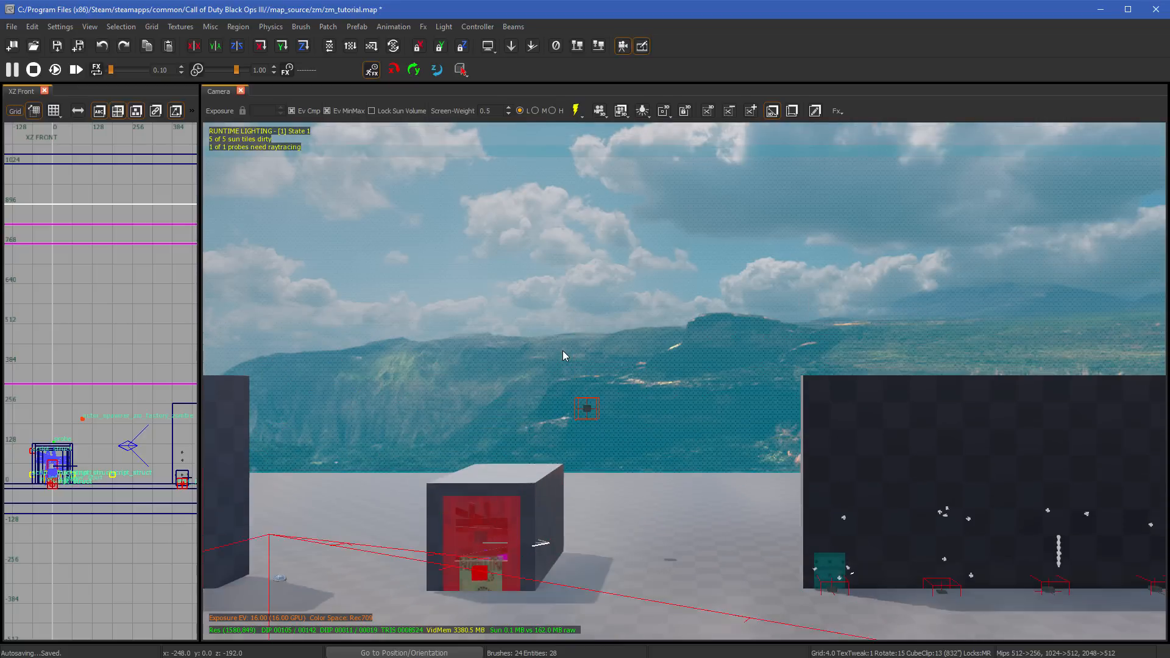
pyautogui.press('c')
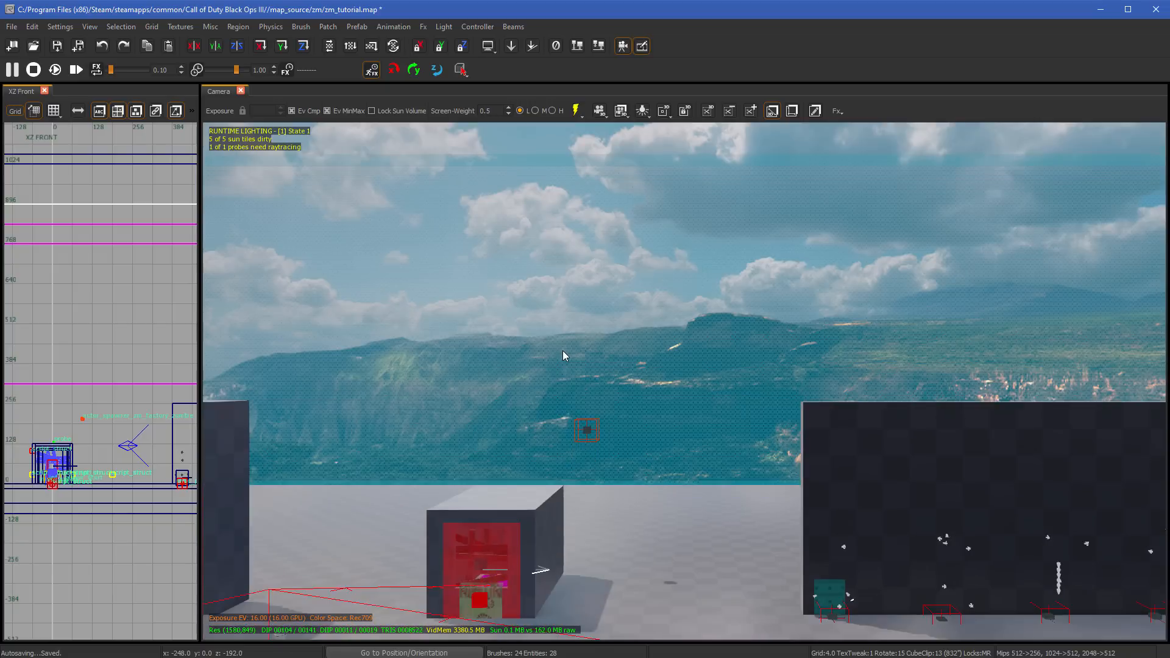
pyautogui.press('c')
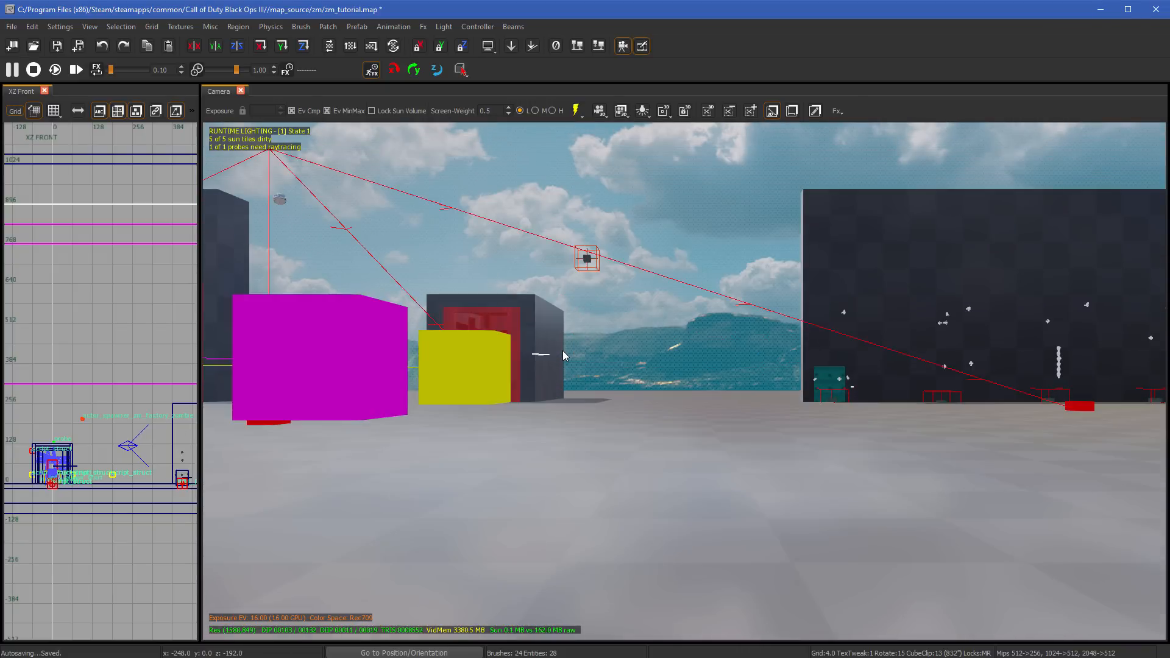
pyautogui.press('d')
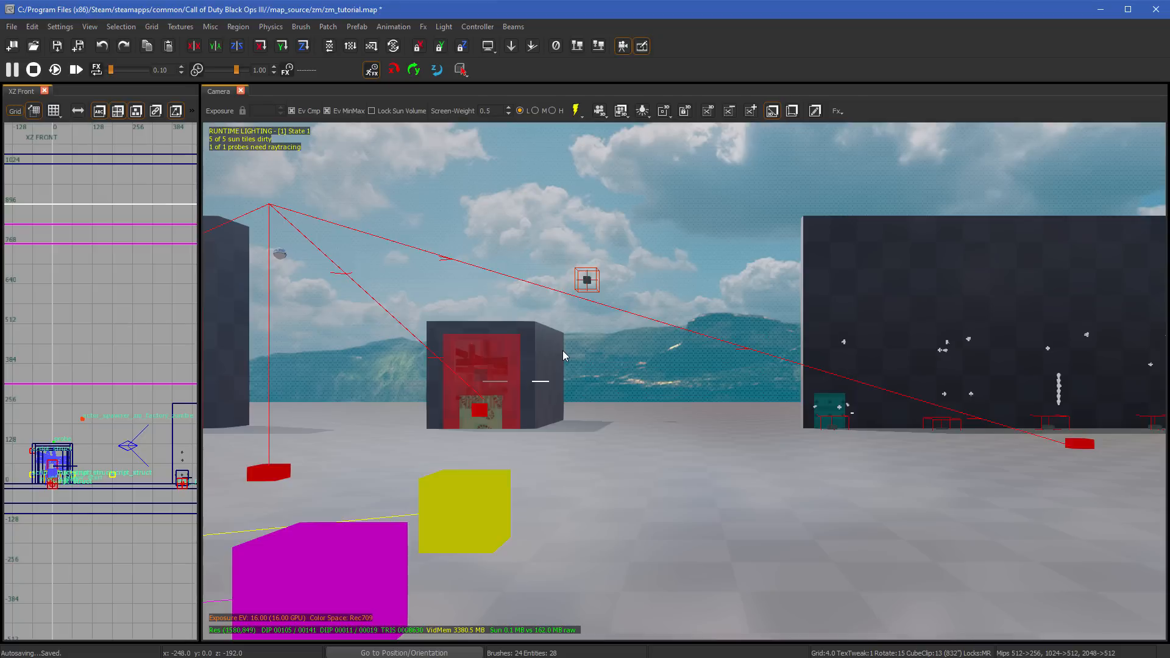
# - Strafe the camera to both sides, and move it toward the large wall and back
pyautogui.press(',')
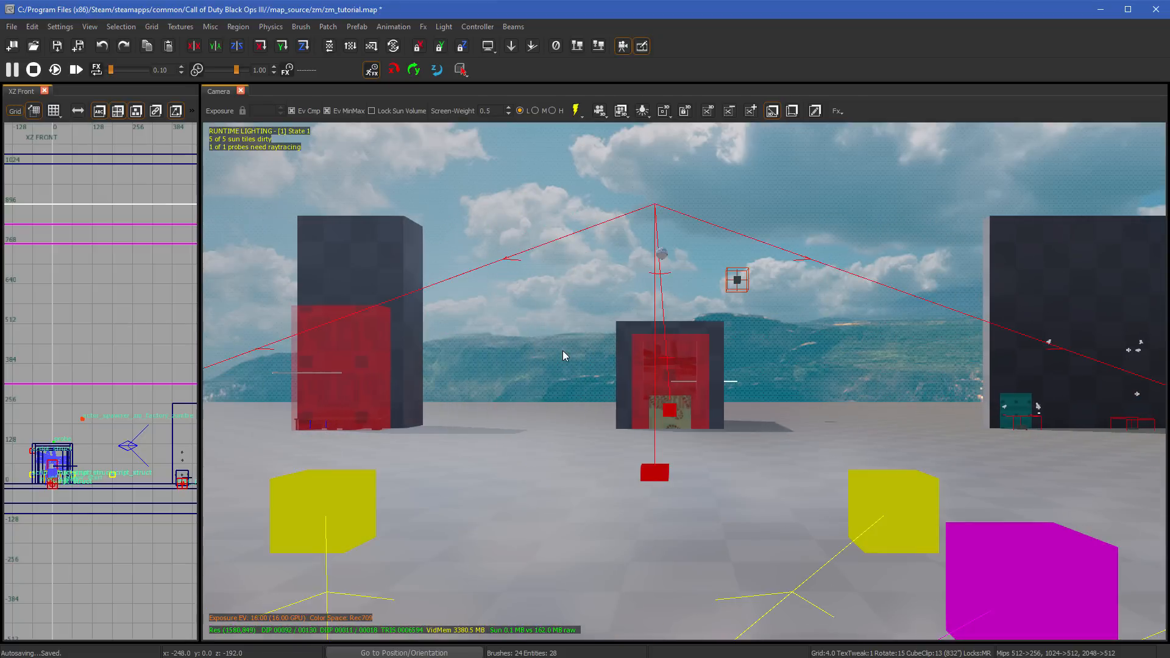
pyautogui.press('.')
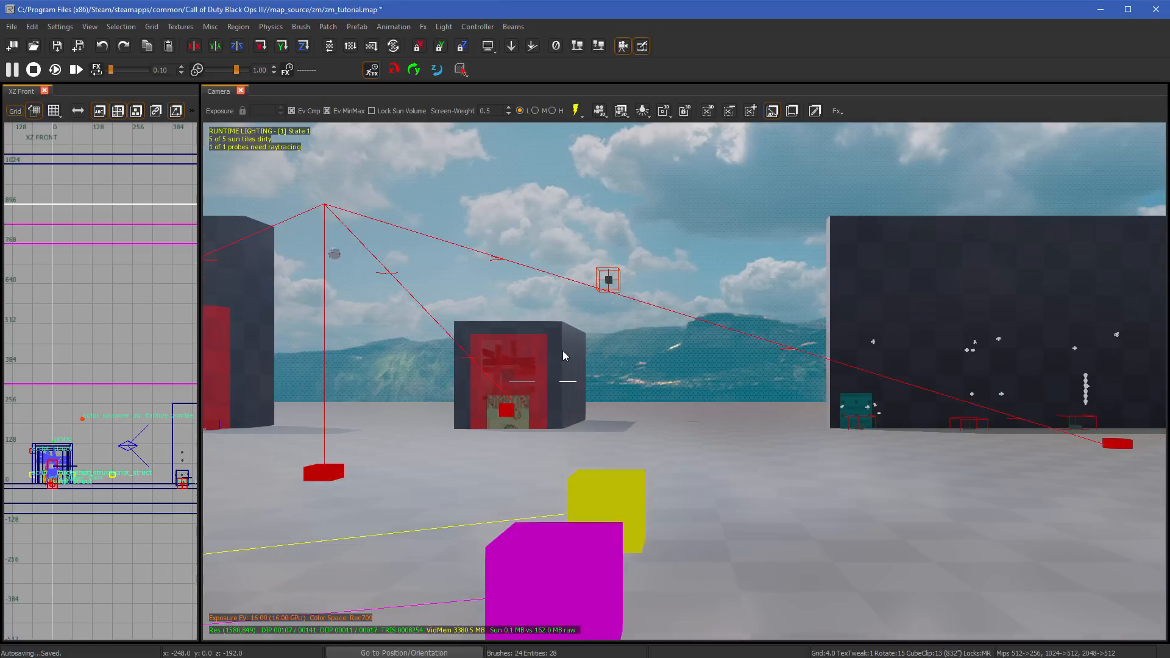
pyautogui.press('.')
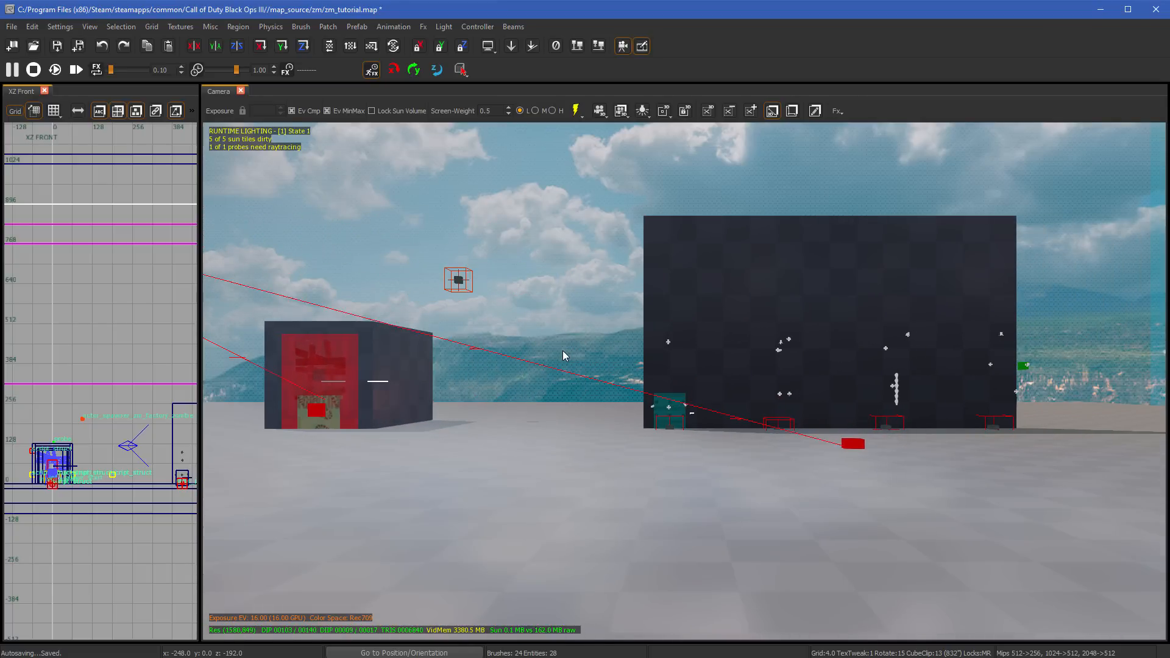
pyautogui.press('Up')
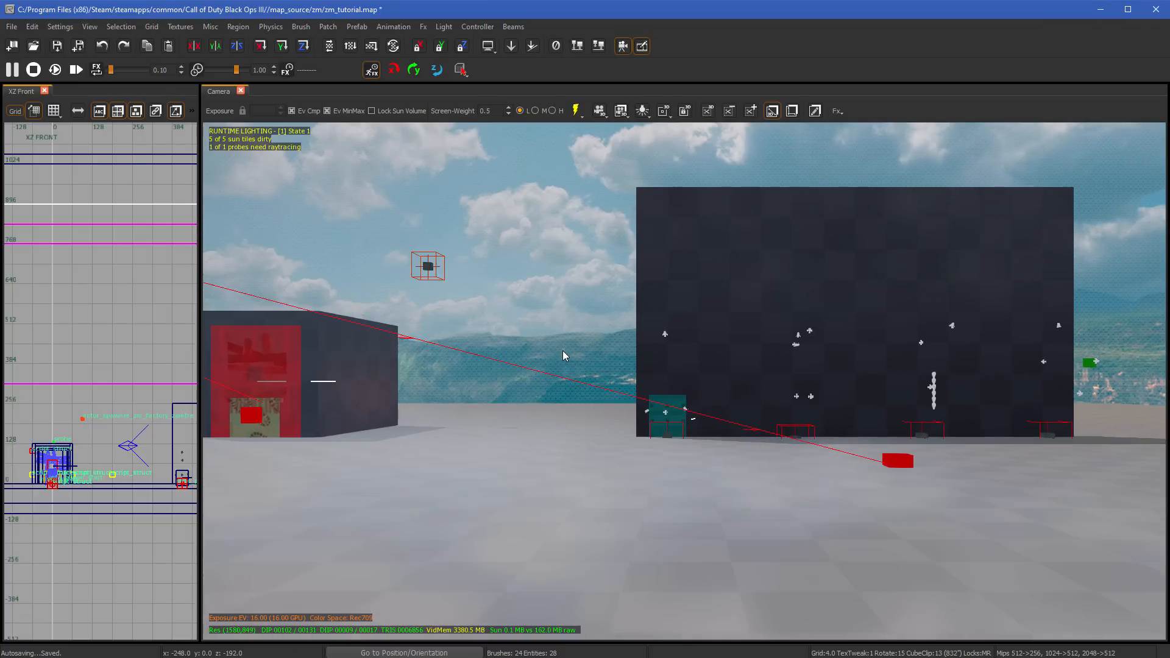
pyautogui.press('Up')
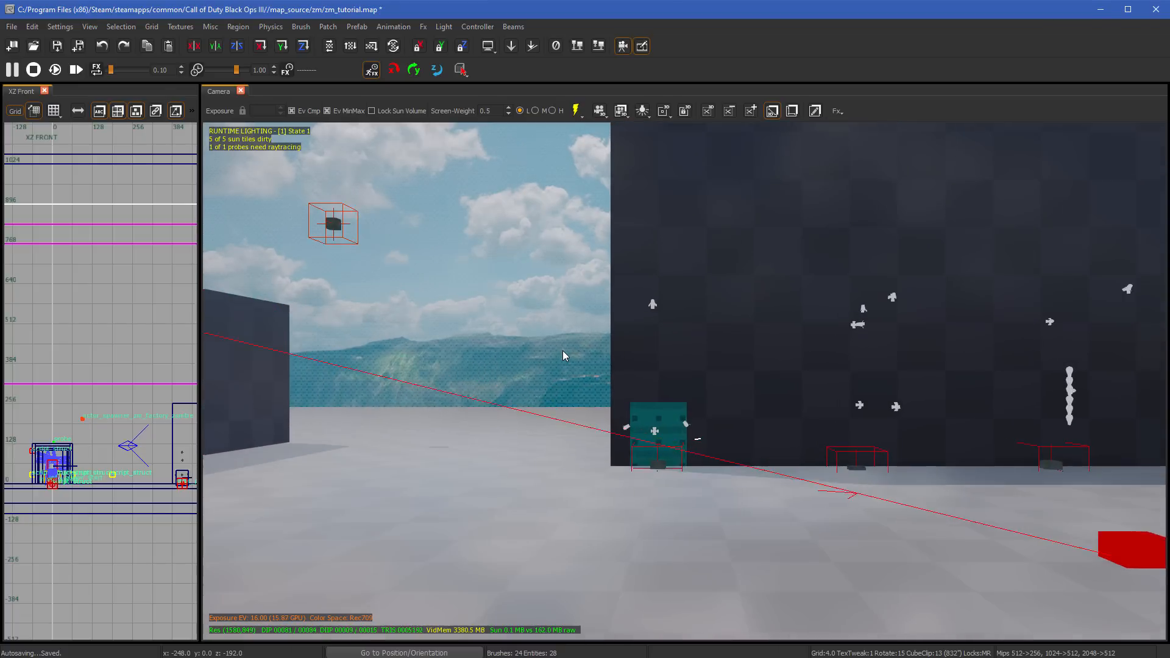
pyautogui.press('Down')
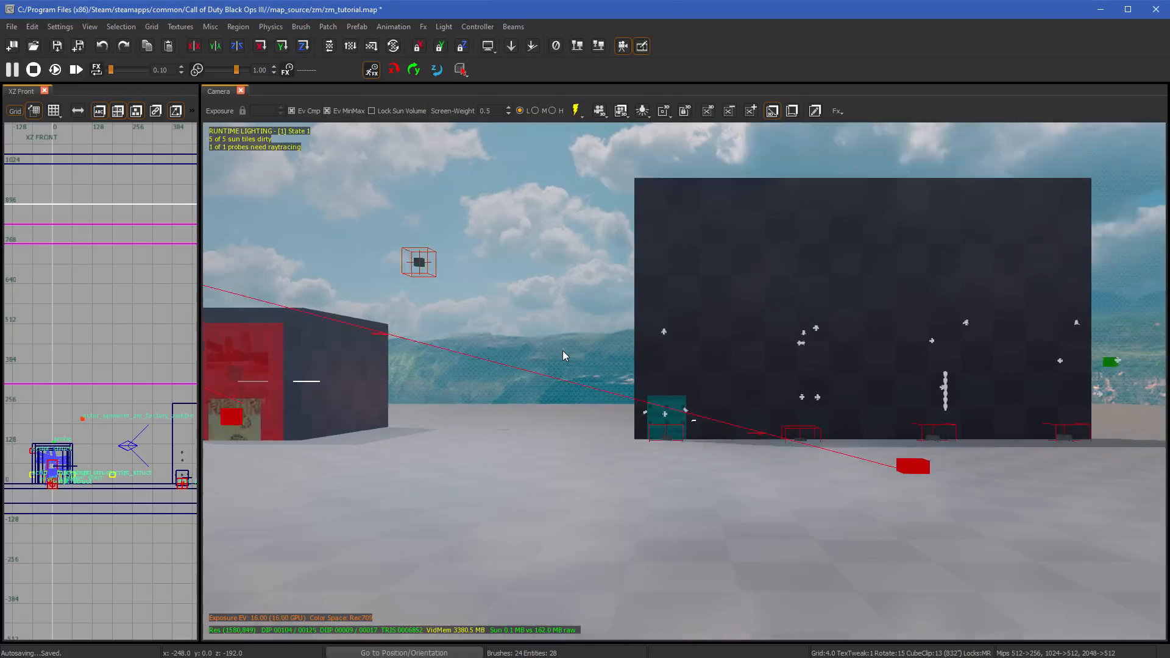
# - Turn the camera to both sides to view the surrounding map, and tilt it down toward the floor and back up
pyautogui.press('Left')
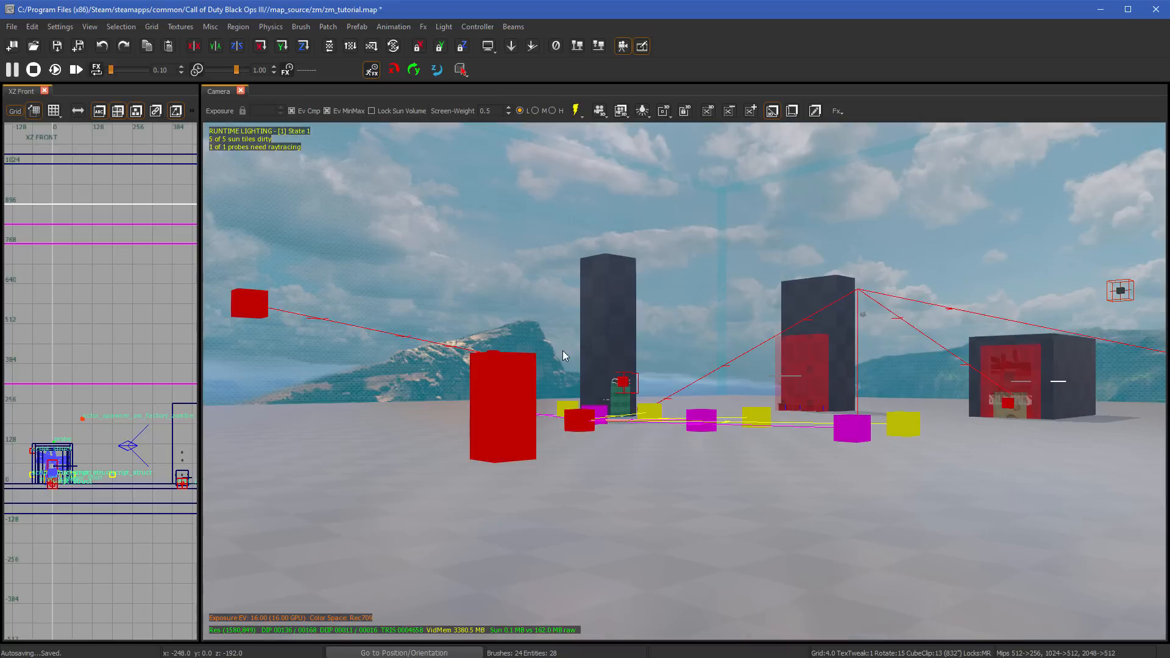
pyautogui.press('Right')
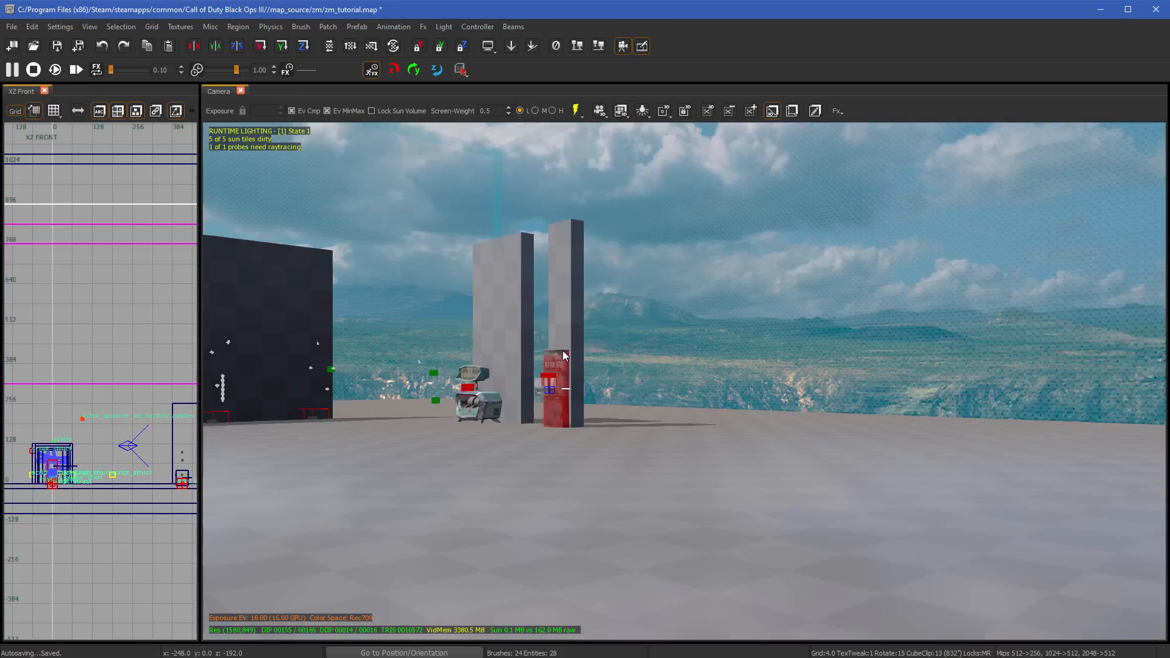
pyautogui.press('Right')
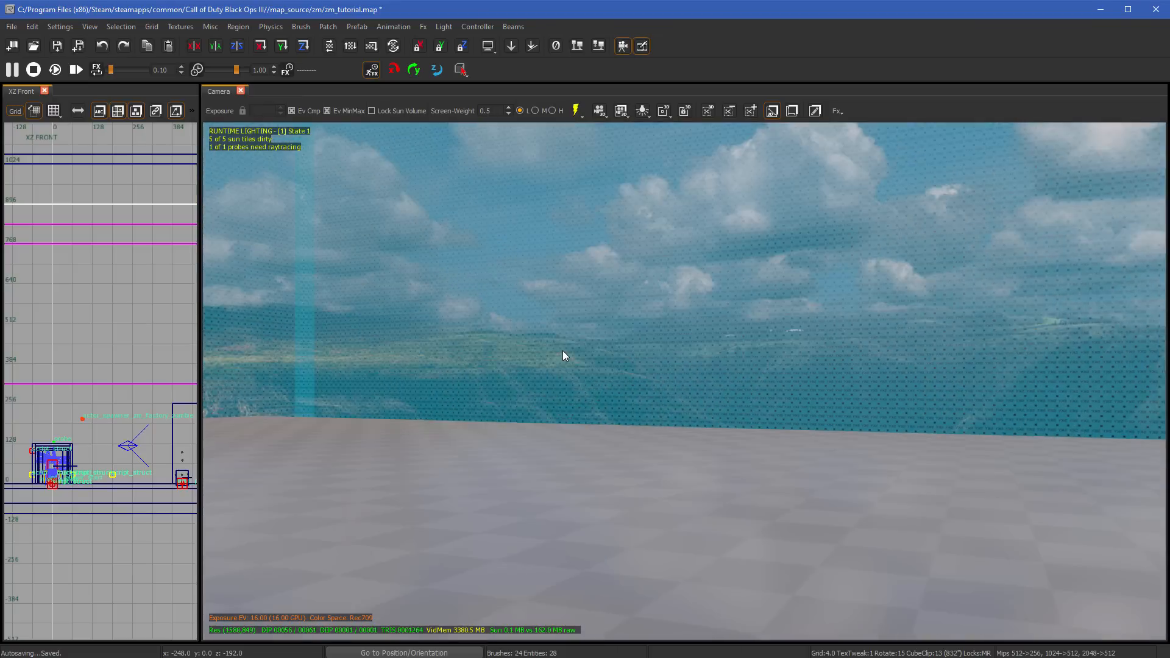
pyautogui.press('Right')
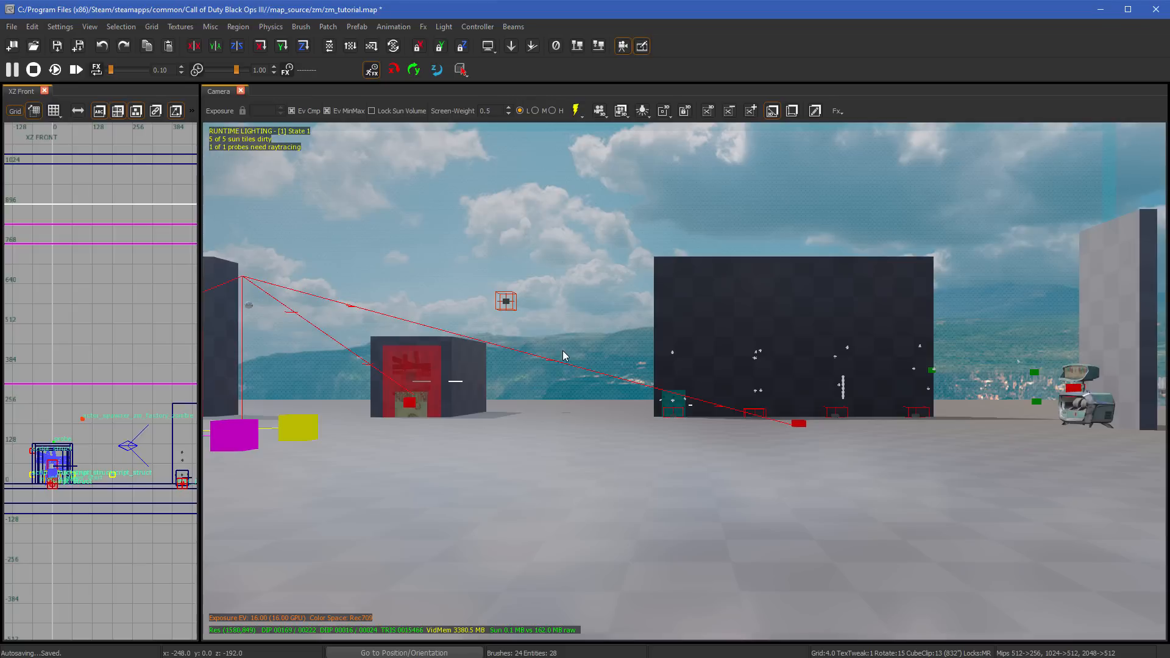
pyautogui.moveTo(564, 356)
pyautogui.mouseDown(button='right')
pyautogui.moveTo(579, 305)
pyautogui.moveTo(558, 302)
pyautogui.moveTo(553, 249)
pyautogui.moveTo(564, 361)
pyautogui.mouseUp(button='right')
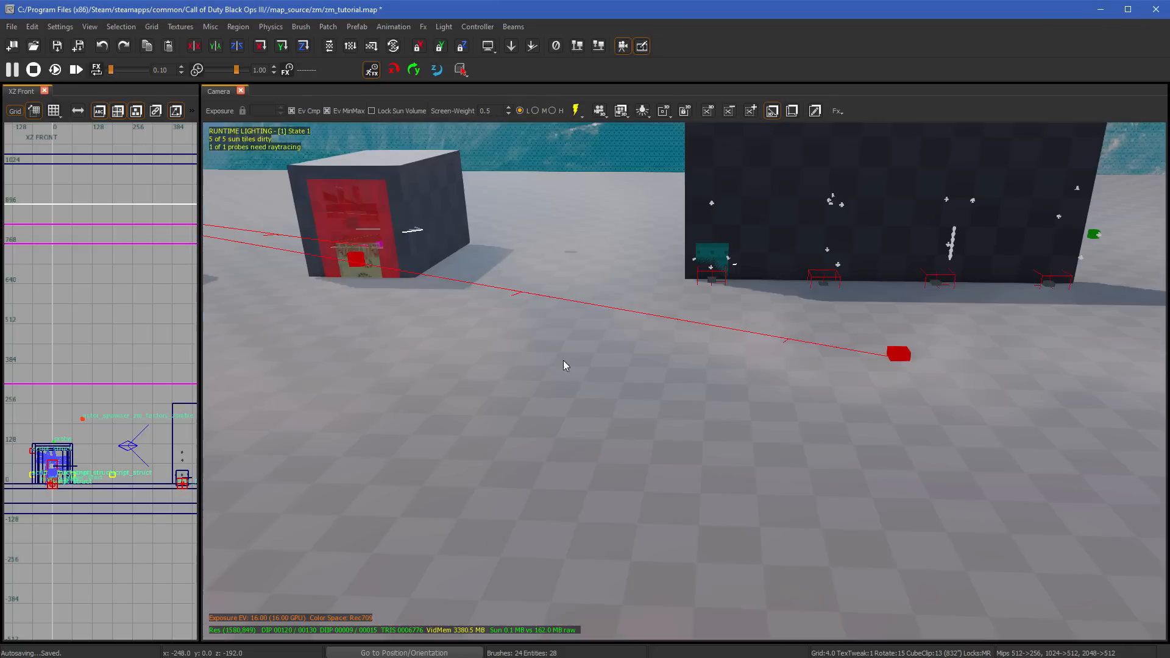
pyautogui.moveTo(609, 398); pyautogui.dragTo(701, 460, button='right')
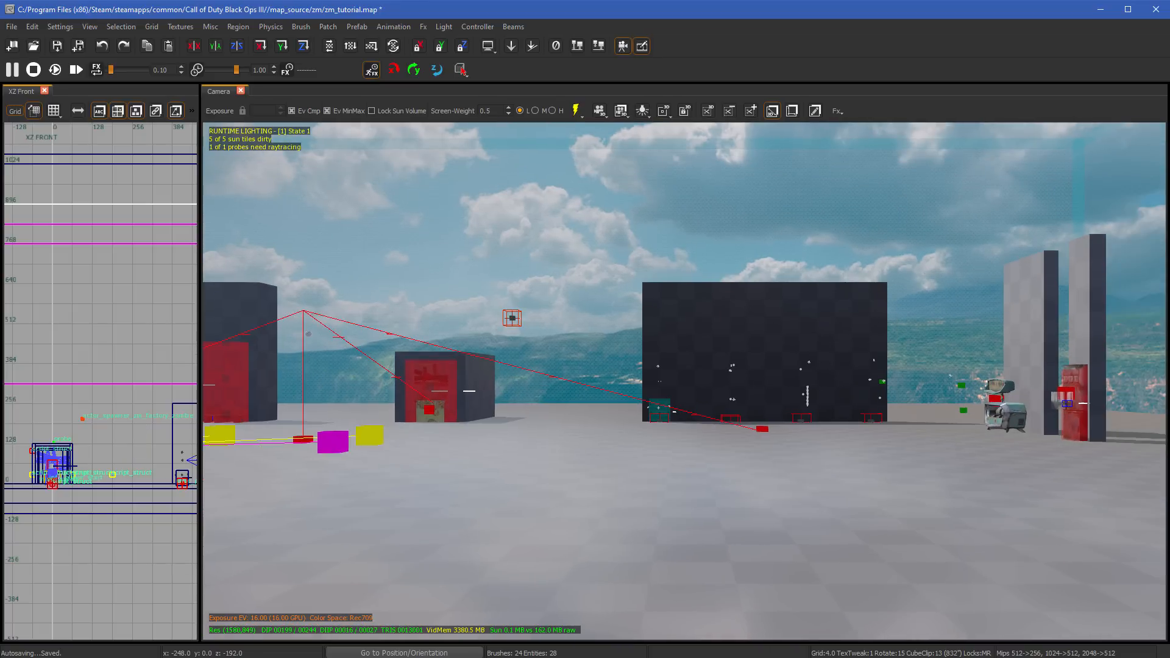
# - Zoom the Camera view toward the large wall and back out repeatedly
pyautogui.scroll(5, 665, 441)
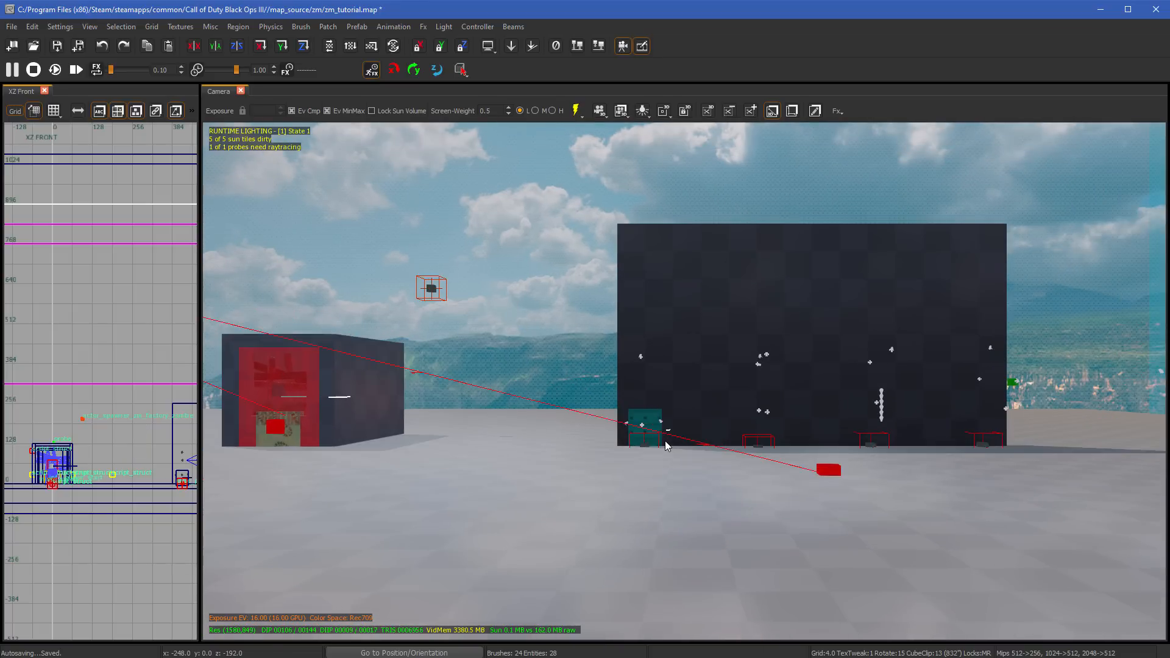
pyautogui.scroll(-3, 664, 441)
pyautogui.scroll(2, 664, 441)
pyautogui.scroll(-2, 665, 441)
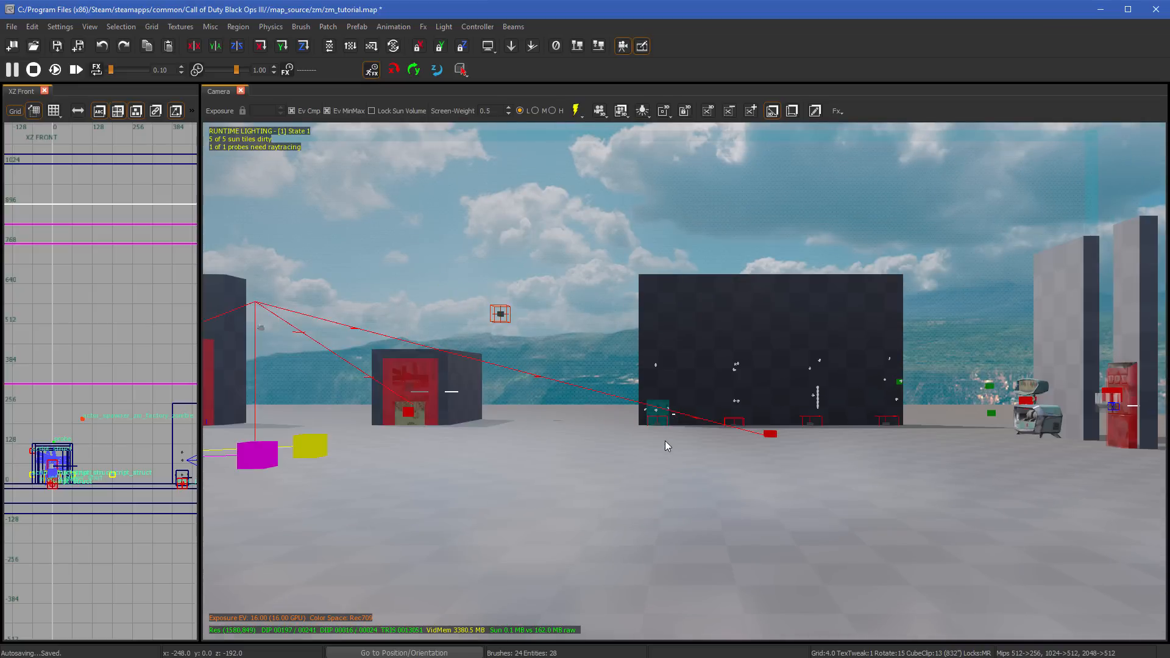
# - Fly the camera vertically out of the play area, and return it to just above the floor
pyautogui.press('d')
pyautogui.press('d')
pyautogui.press('d')
pyautogui.press('d')
pyautogui.press('d')
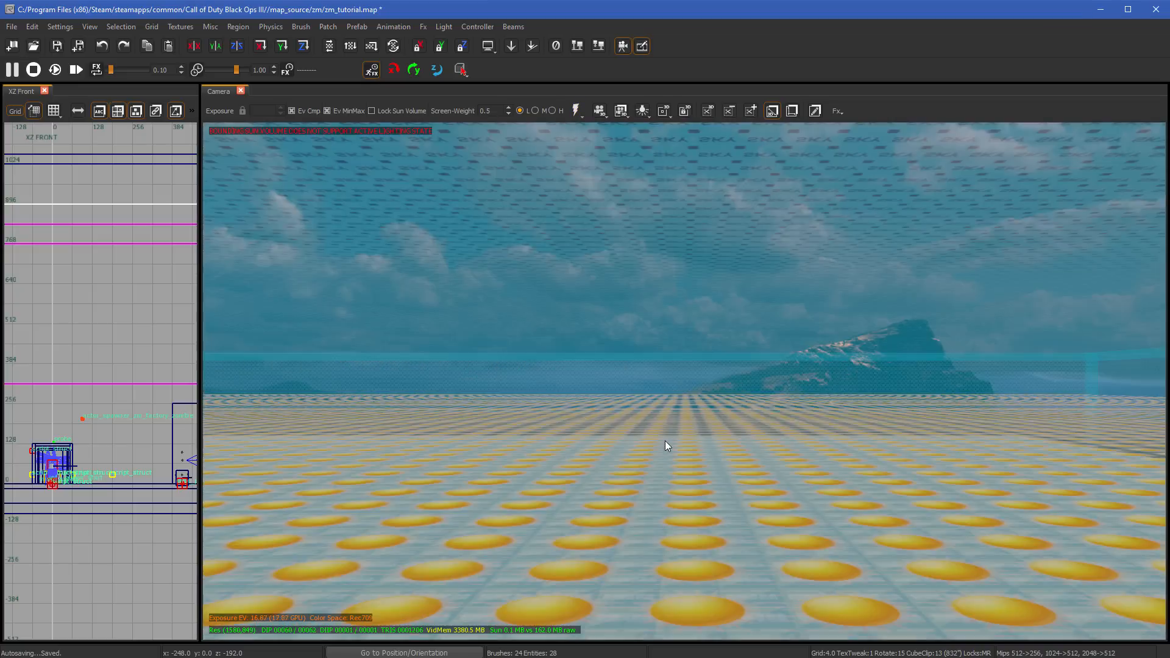
pyautogui.press('c')
pyautogui.press('c')
pyautogui.press('c')
pyautogui.press('c')
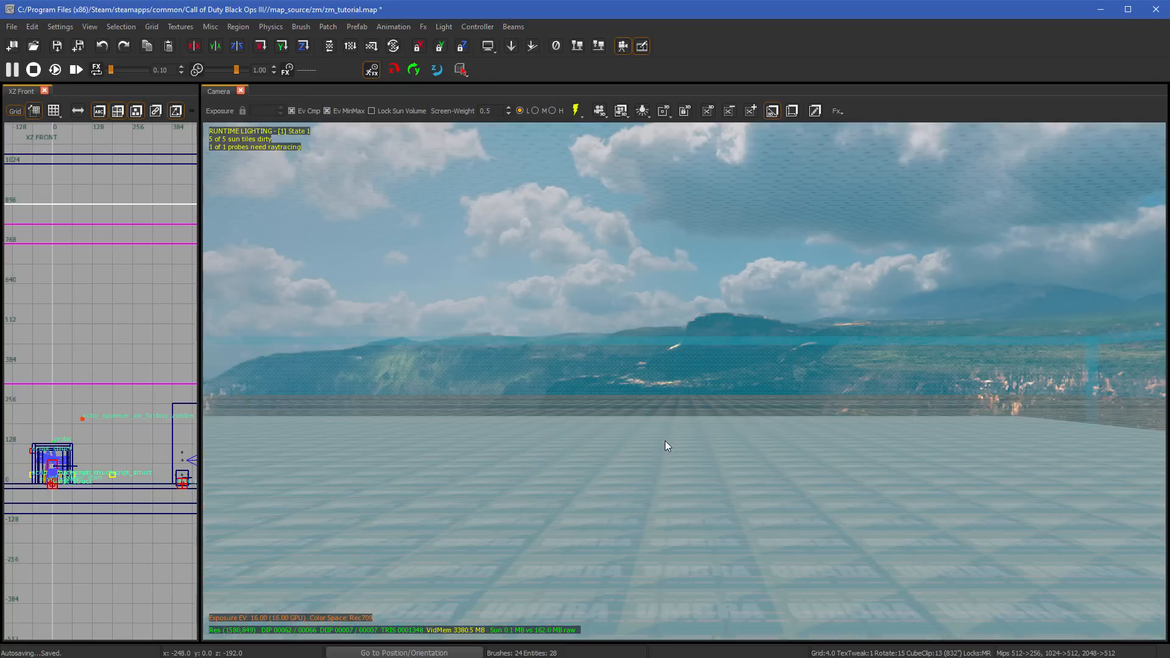
pyautogui.press('c')
pyautogui.press('c')
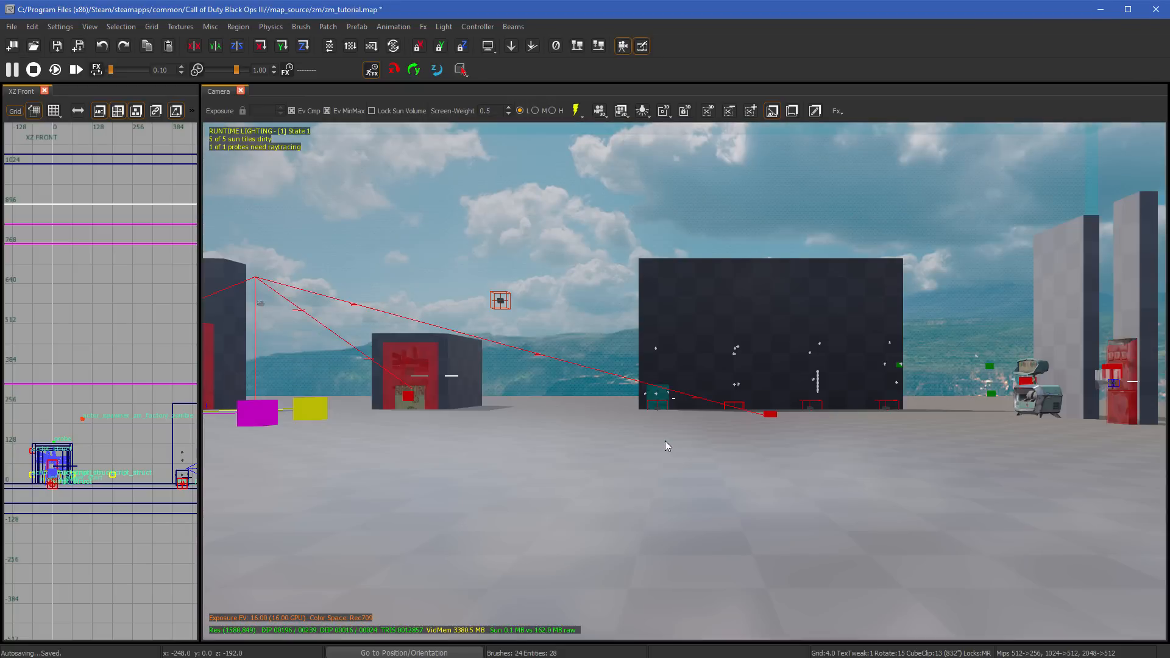
# - Select the large wall, toggle its selection outline off and back on, and clear the selection
pyautogui.moveTo(665, 441); pyautogui.dragTo(668, 341, button='right')
pyautogui.moveTo(668, 439)
pyautogui.mouseDown(button='right')
pyautogui.moveTo(853, 439)
pyautogui.moveTo(668, 439)
pyautogui.mouseUp(button='right')
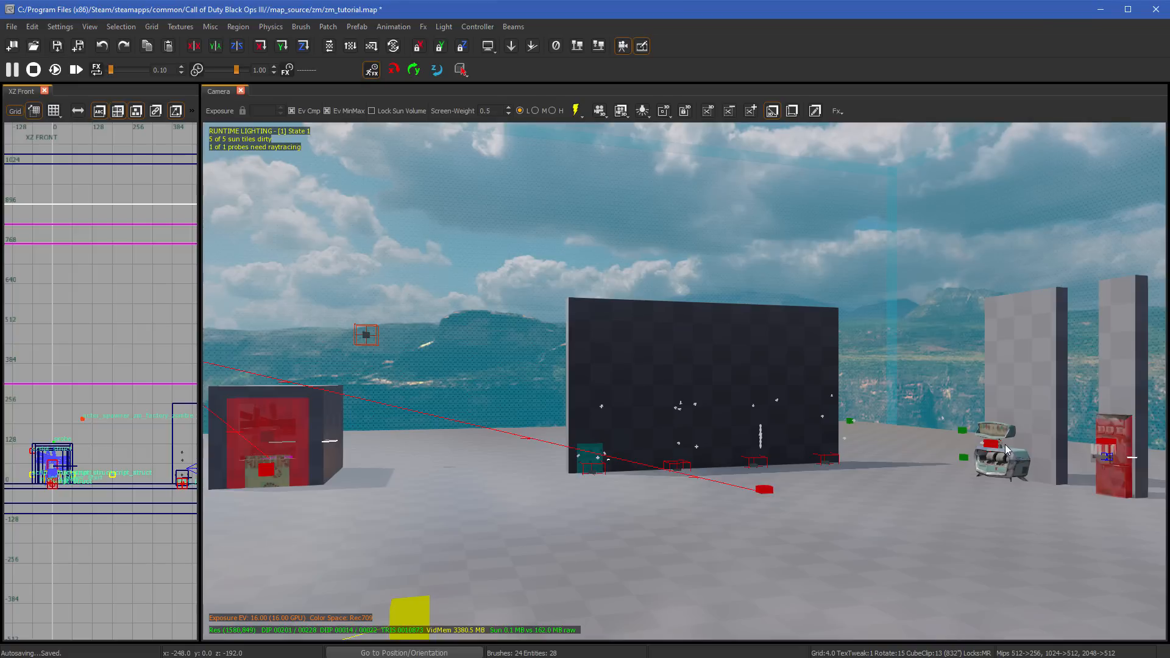
pyautogui.scroll(-3, 979, 440)
pyautogui.scroll(5, 978, 440)
pyautogui.moveTo(961, 437); pyautogui.dragTo(890, 437, button='right')
pyautogui.moveTo(670, 443); pyautogui.dragTo(783, 443, button='right')
pyautogui.click(751, 365)
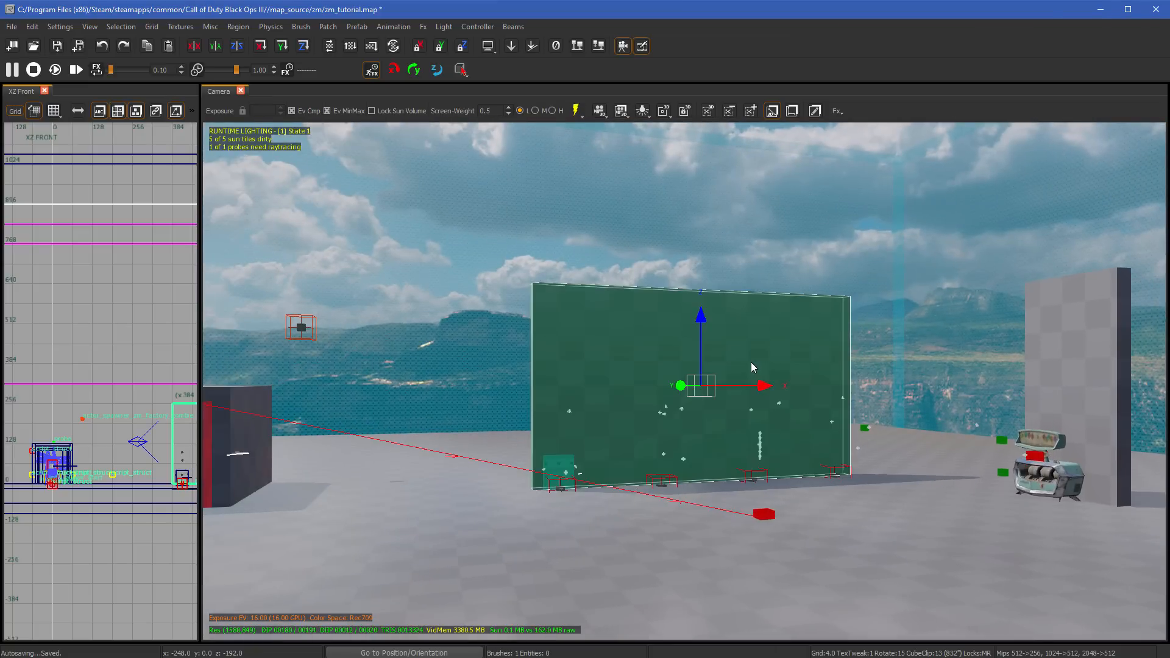
pyautogui.scroll(2, 751, 364)
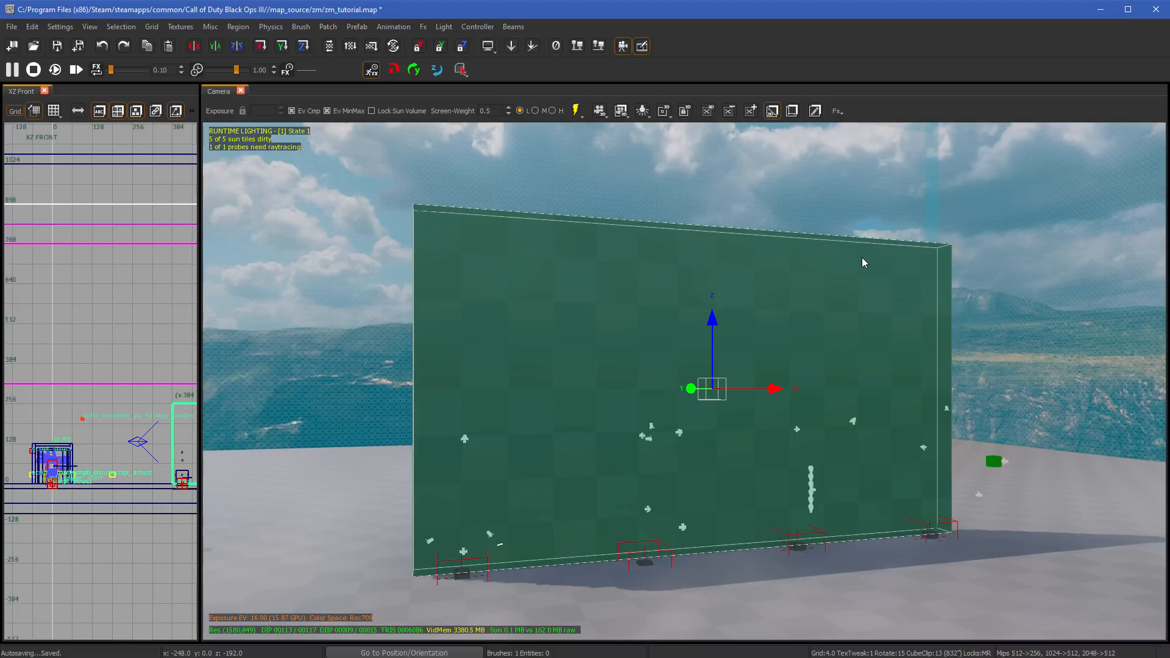
pyautogui.press('j')
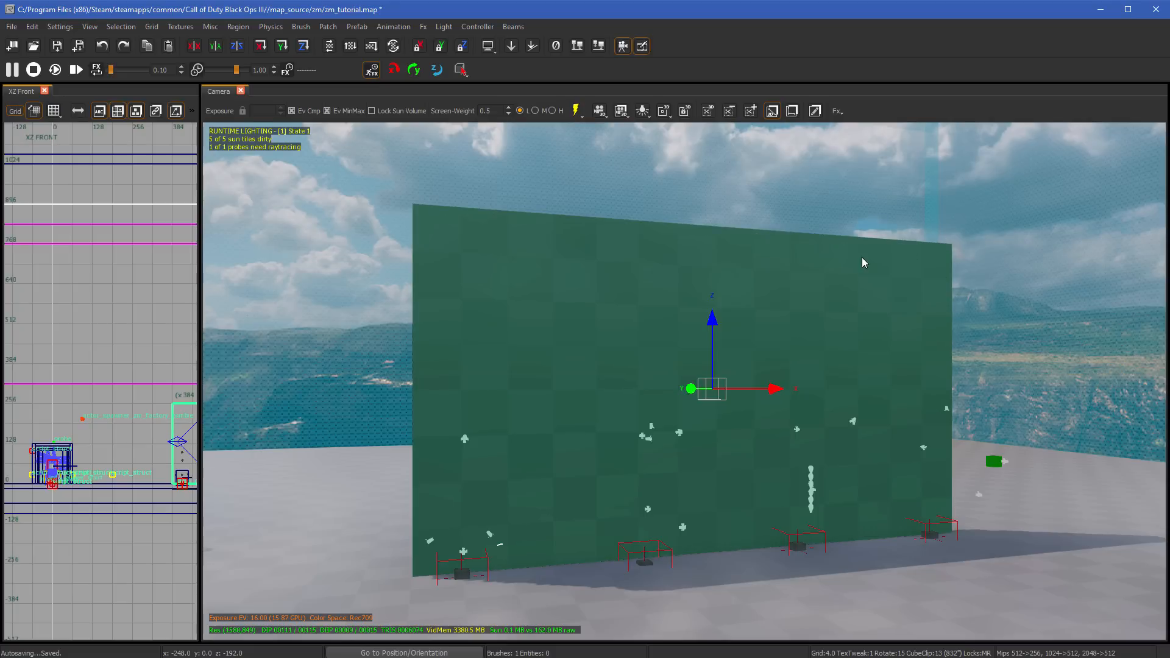
pyautogui.press('j')
pyautogui.press('Escape')
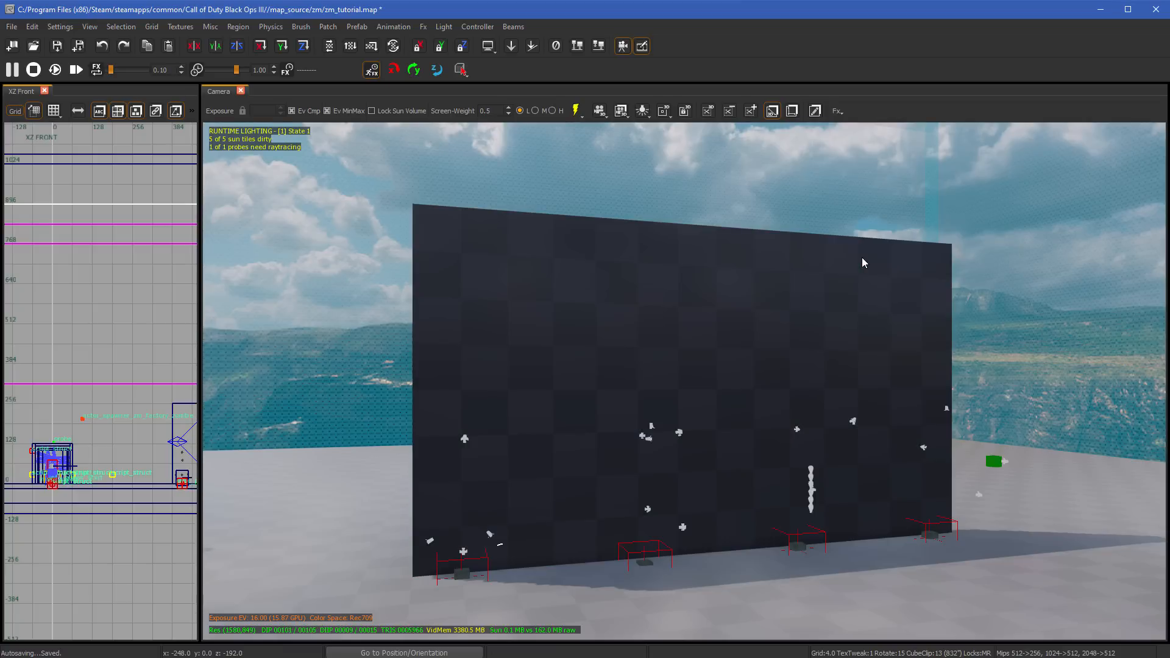
# - Select the large wall again, view it from the side with its selection outline hidden, and deselect it
pyautogui.rightClick(832, 367)
pyautogui.keyDown('shift'); pyautogui.click(799, 337); pyautogui.keyUp('shift')
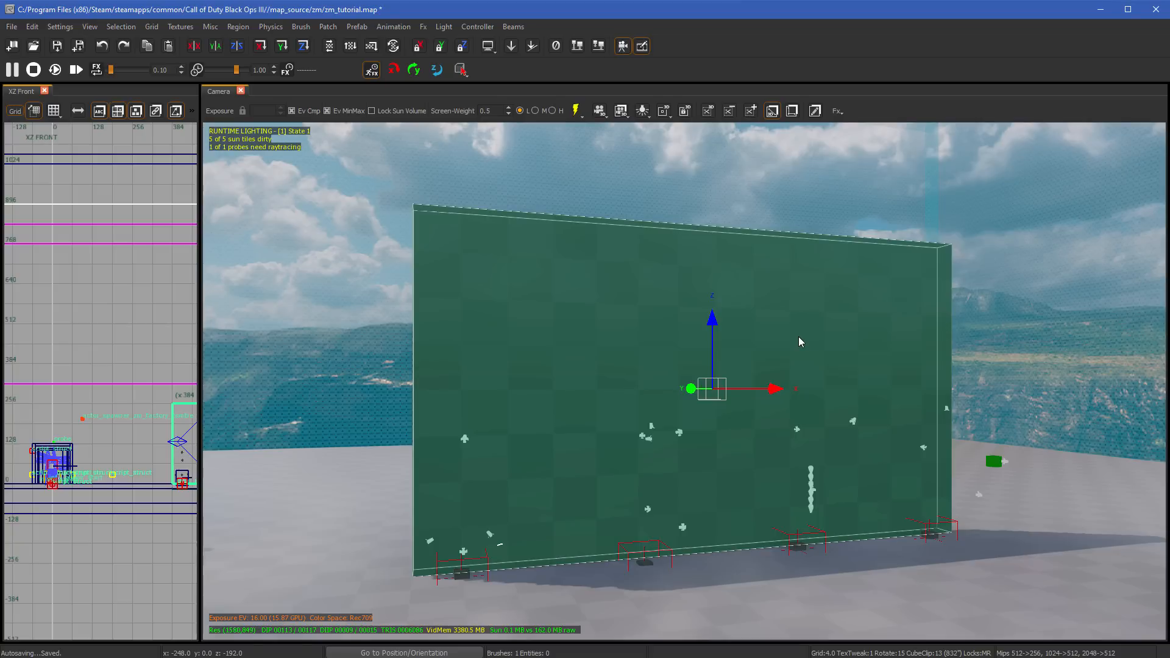
pyautogui.moveTo(806, 348); pyautogui.dragTo(976, 348, button='right')
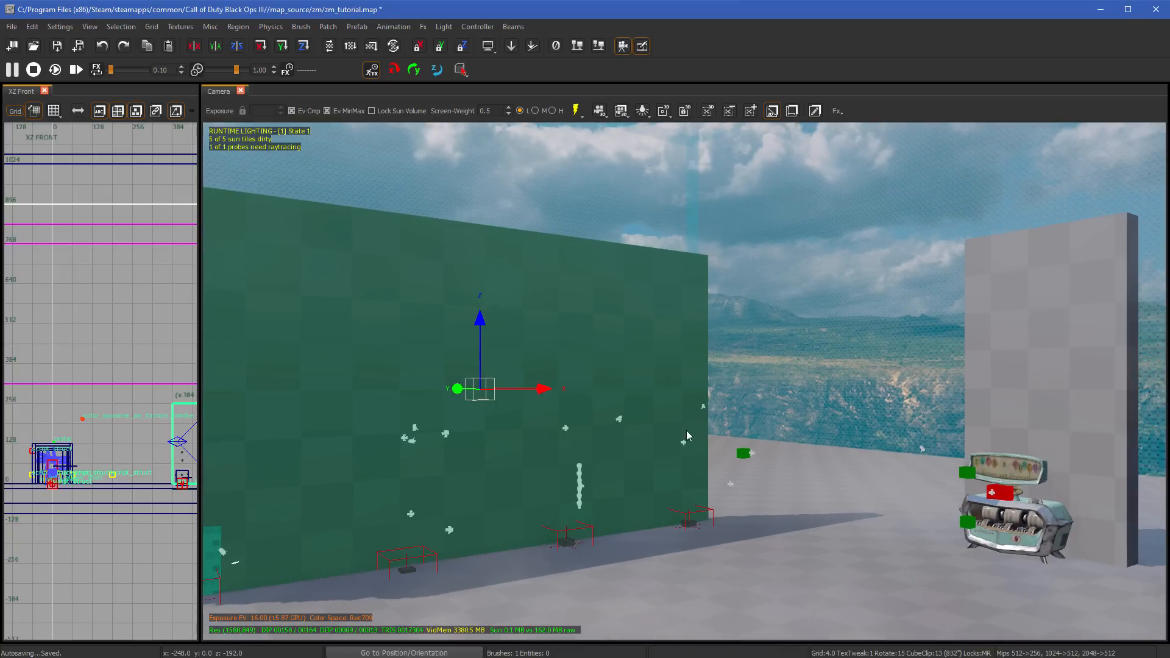
pyautogui.moveTo(662, 442); pyautogui.dragTo(510, 442, button='right')
pyautogui.press('Escape')
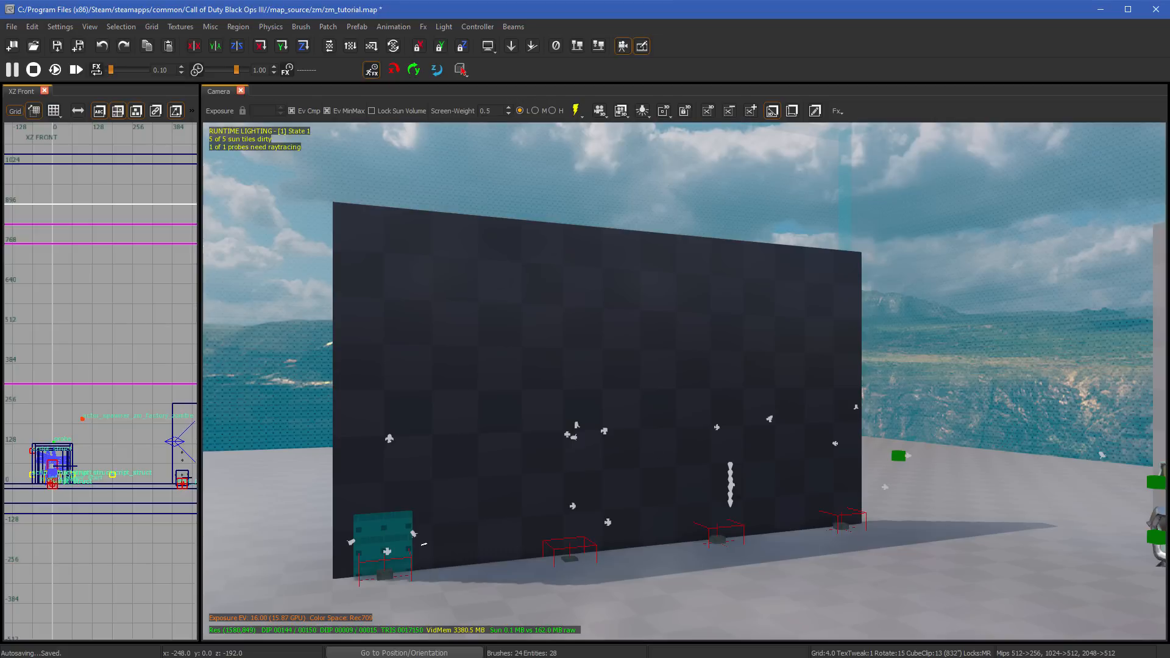
pyautogui.rightClick(617, 319)
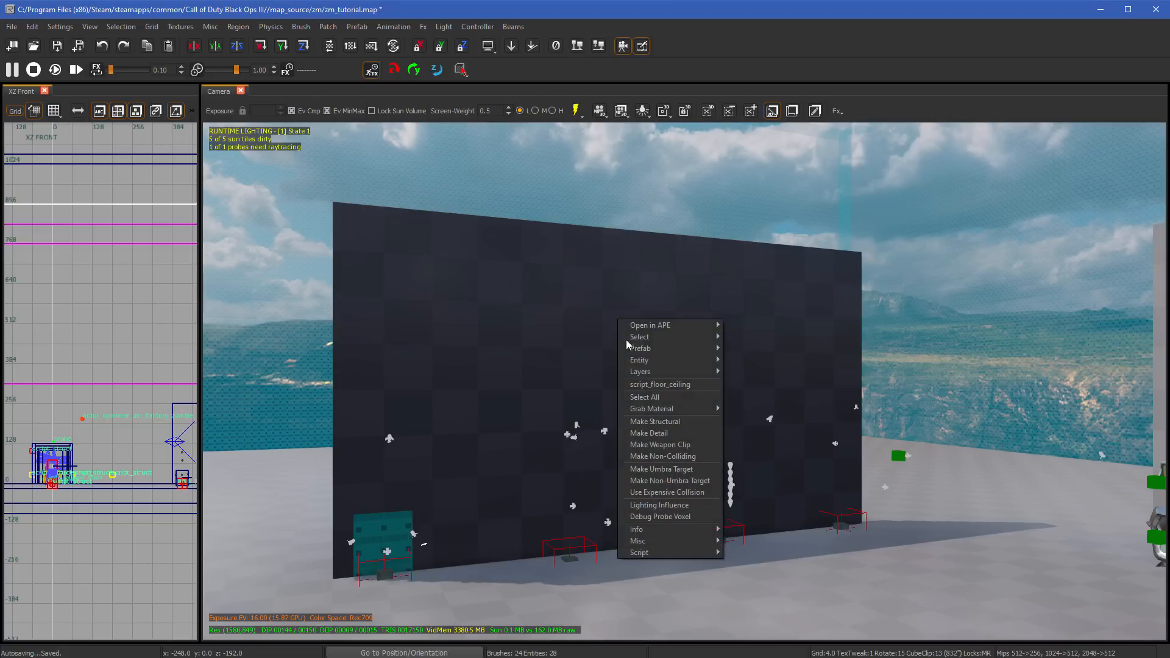
pyautogui.click(629, 289)
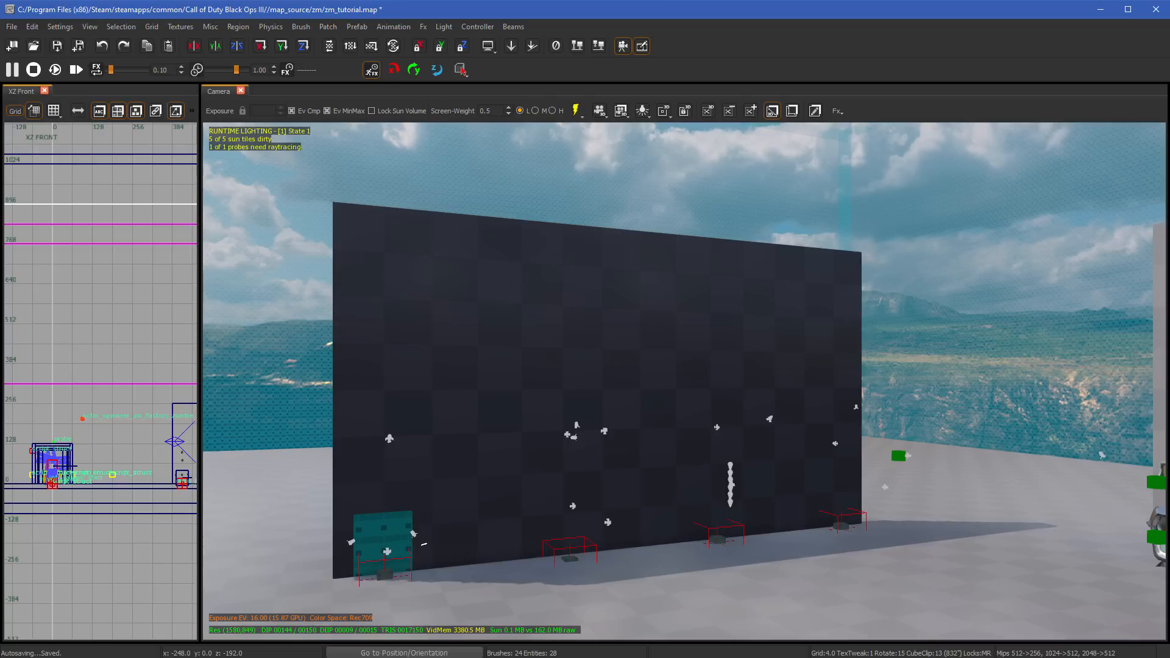
# - Select every object in the map, delete them all, and undo the deletion
pyautogui.moveTo(846, 386); pyautogui.dragTo(771, 370, button='right')
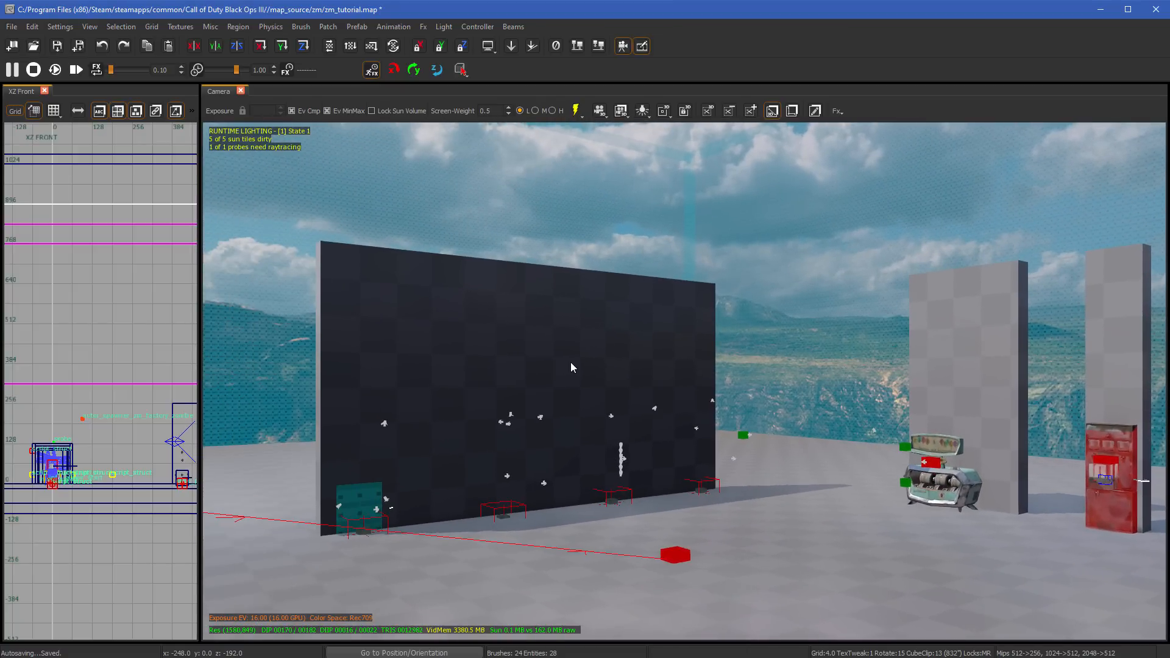
pyautogui.hotkey('ctrl', 'a')
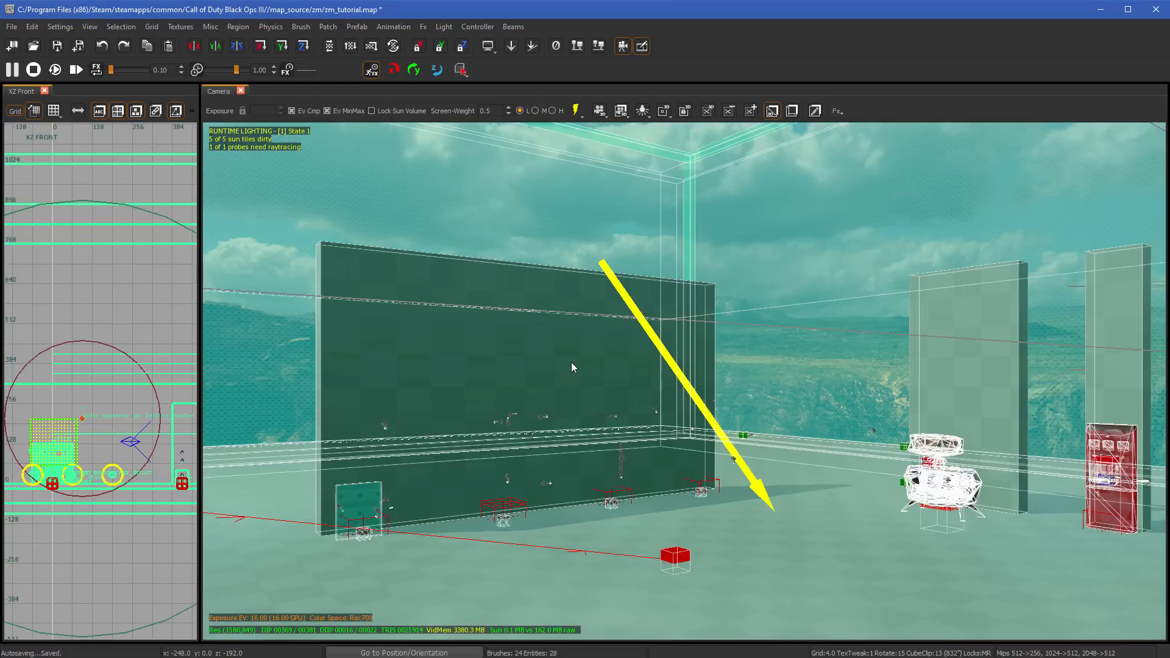
pyautogui.press('Delete')
pyautogui.hotkey('ctrl', 'z')
pyautogui.press('Escape')
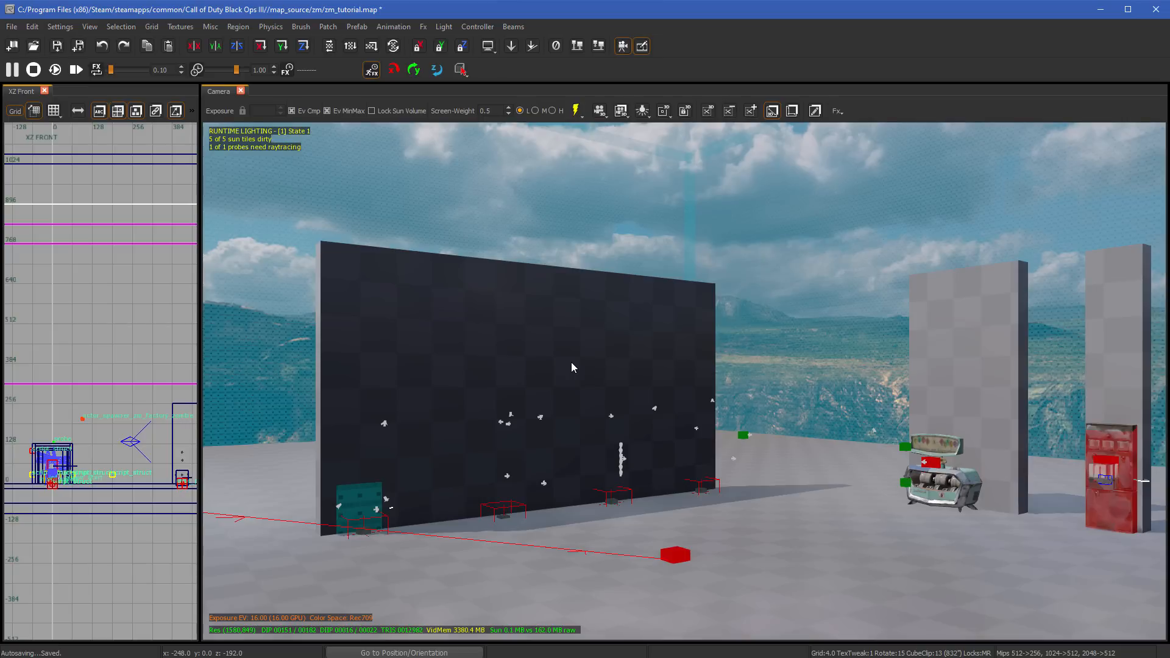
# - Select the large dark wall and both grey walls together, delete them, and undo the deletion
pyautogui.keyDown('shift'); pyautogui.click(572, 362); pyautogui.keyUp('shift')
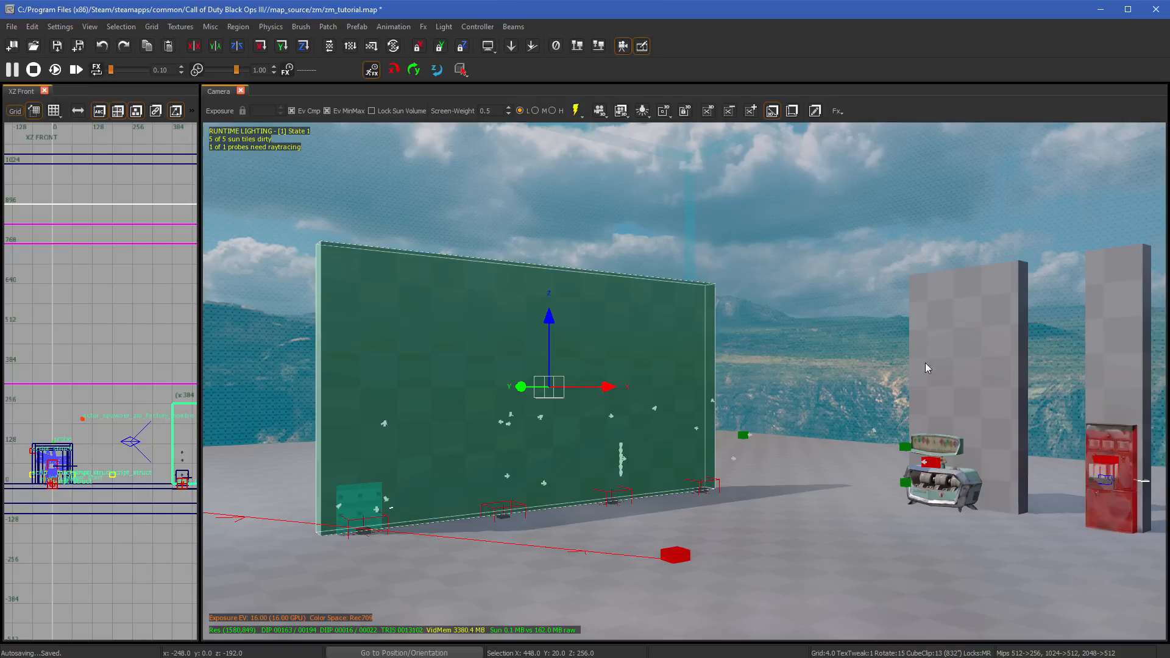
pyautogui.keyDown('shift'); pyautogui.click(1010, 344); pyautogui.keyUp('shift')
pyautogui.keyDown('shift'); pyautogui.click(1107, 339); pyautogui.keyUp('shift')
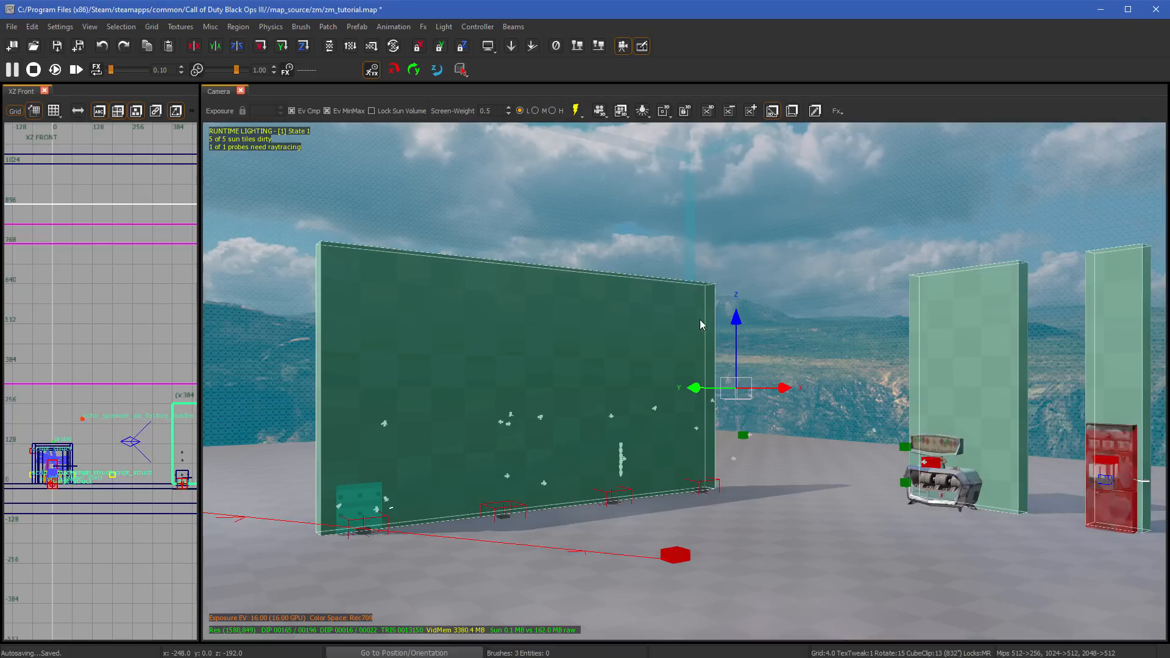
pyautogui.press('Delete')
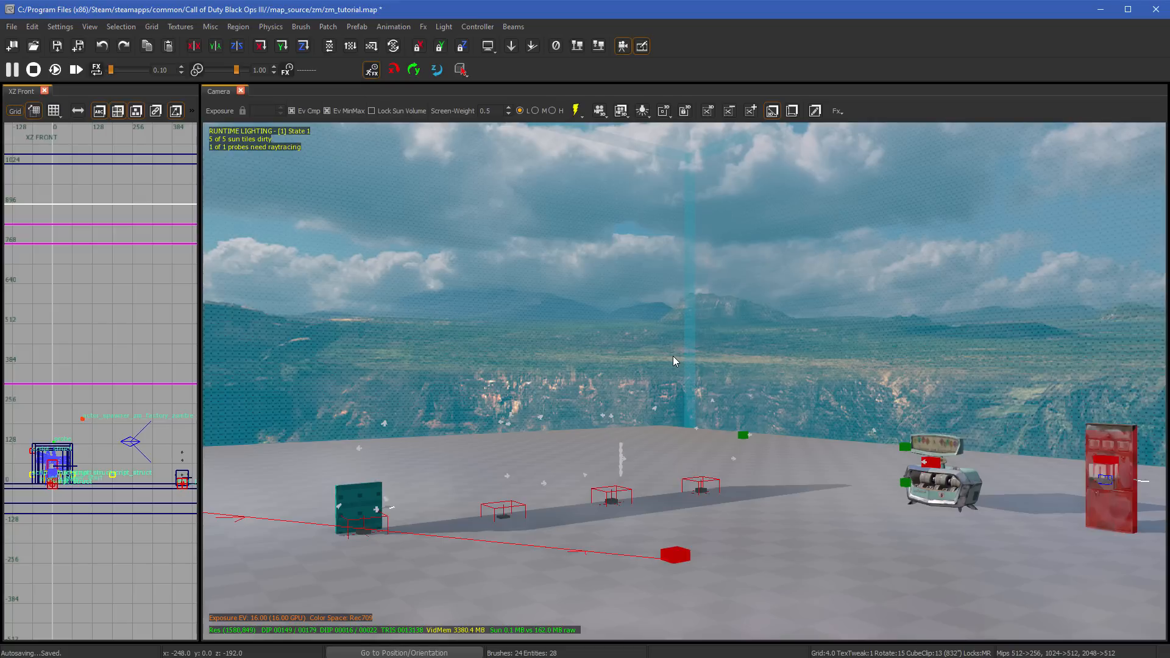
pyautogui.hotkey('ctrl', 'z')
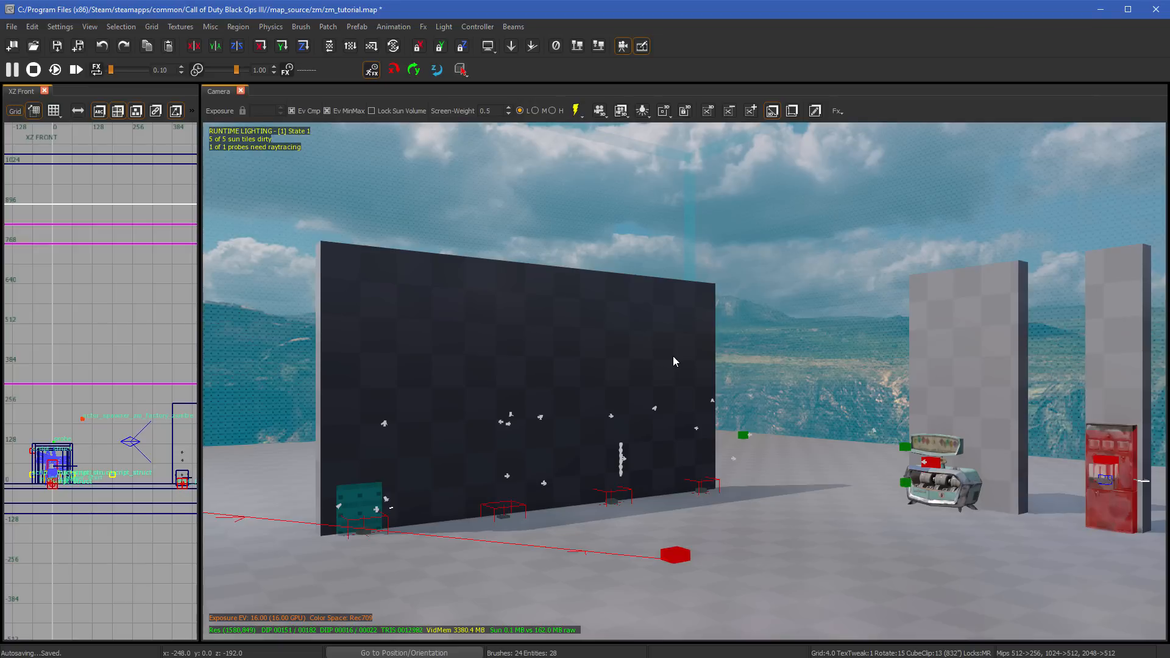
# - Delete the large dark wall, the wide grey wall and the narrow grey wall one at a time
pyautogui.moveTo(674, 357); pyautogui.dragTo(772, 357, button='right')
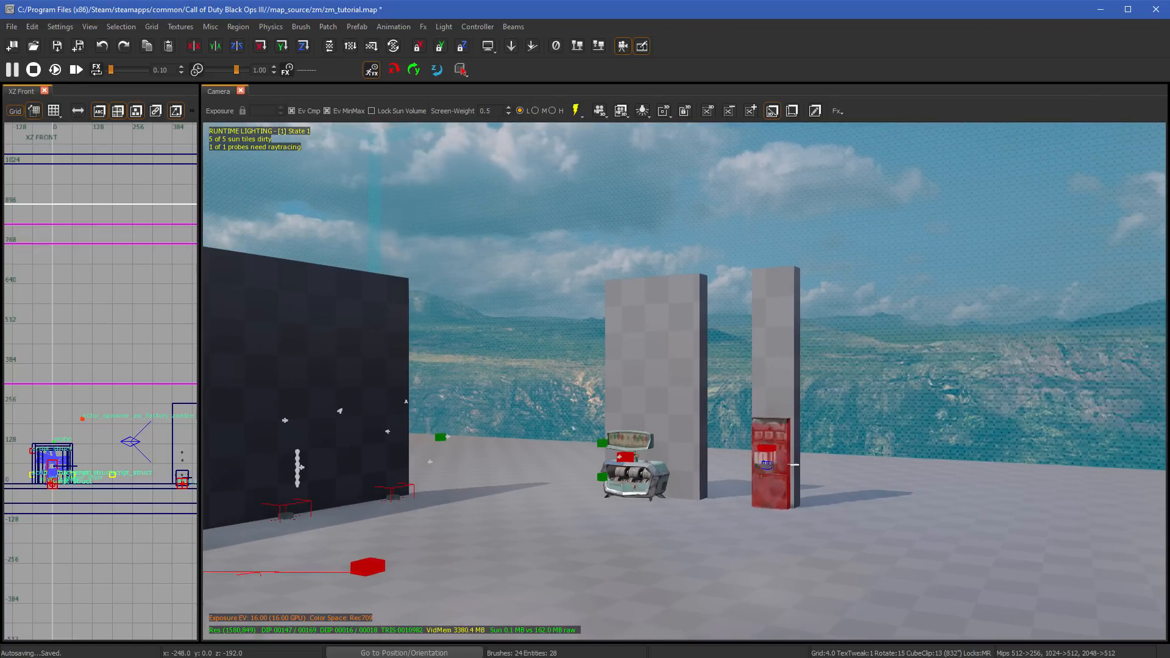
pyautogui.click(367, 378)
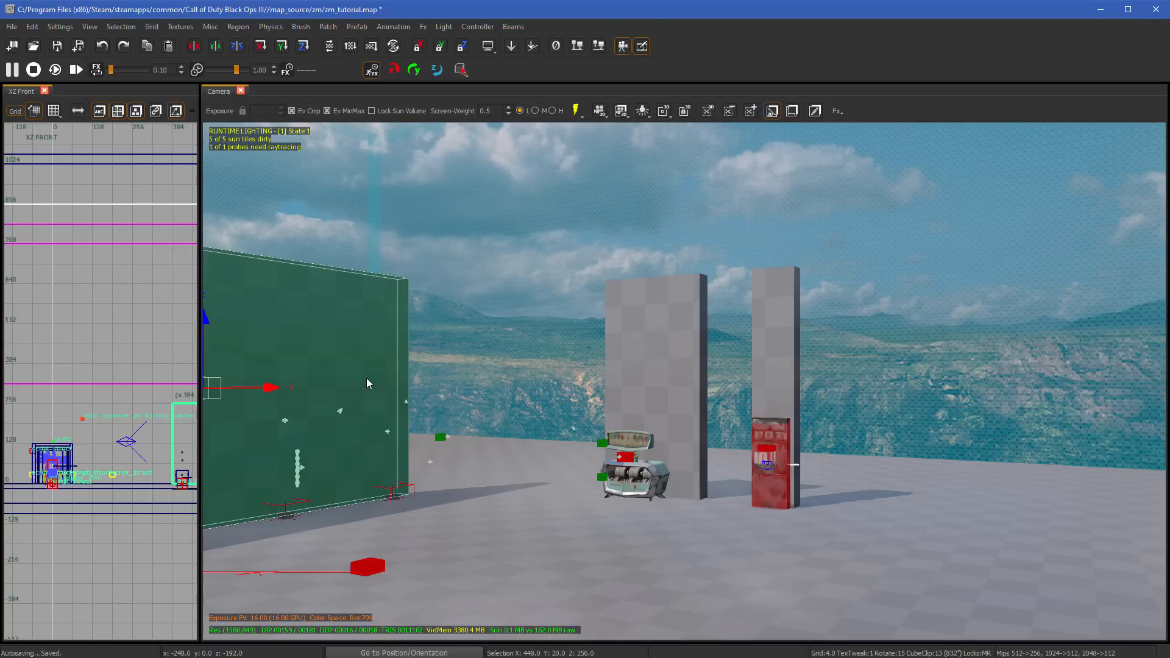
pyautogui.press('Delete')
pyautogui.click(671, 366)
pyautogui.press('Delete')
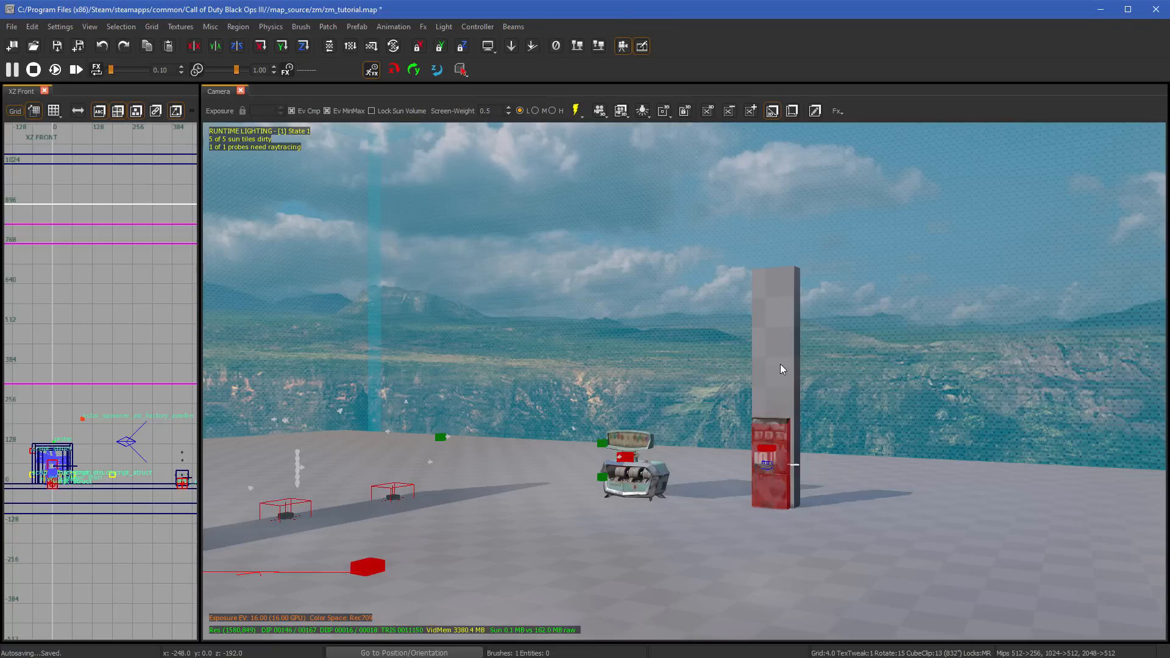
pyautogui.click(781, 368)
pyautogui.press('Delete')
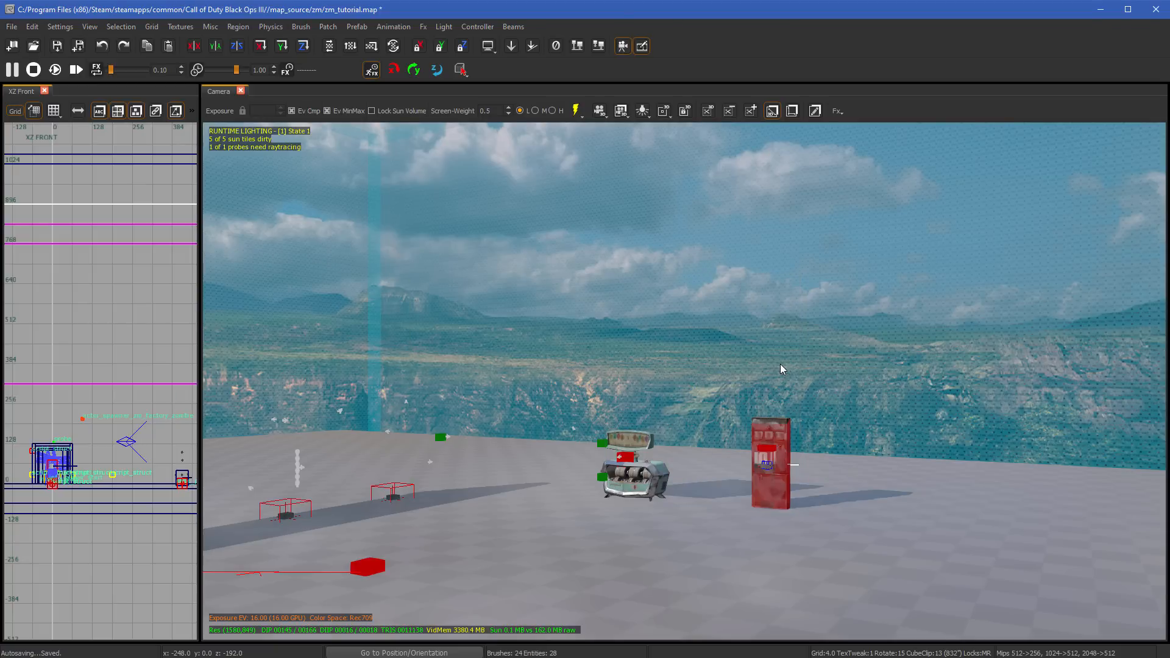
# - Undo the three separate wall deletions
pyautogui.hotkey('ctrl', 'z')
pyautogui.hotkey('ctrl', 'z')
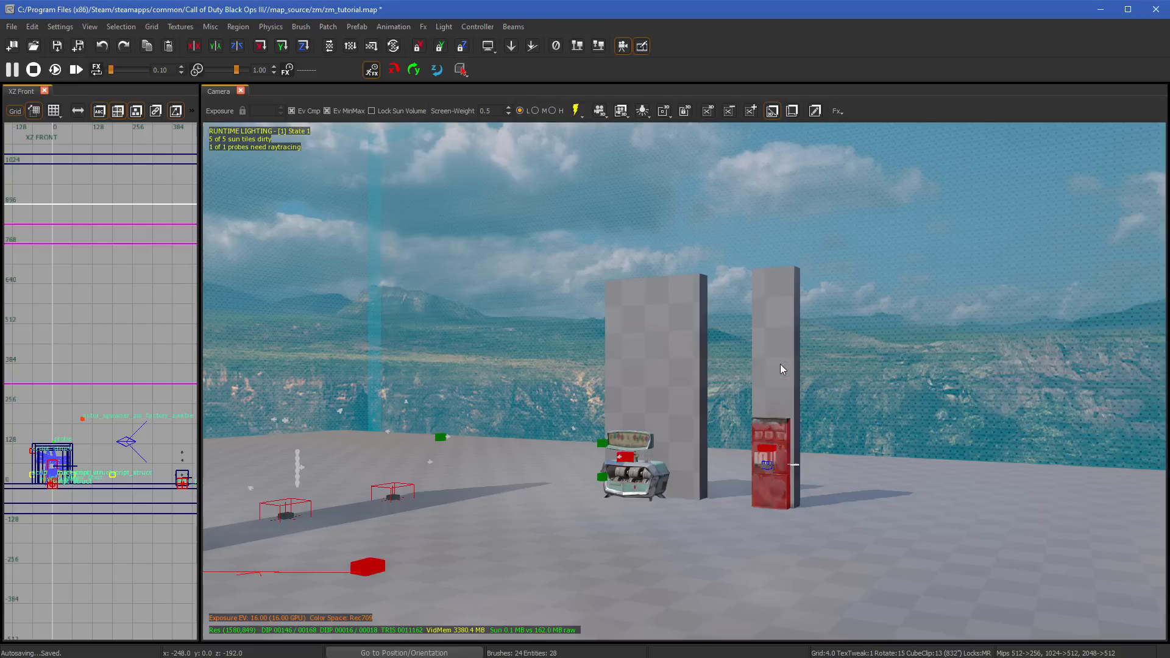
pyautogui.hotkey('ctrl', 'z')
# - Select the three walls, the floor and the surrounding sky brushes together, and clear the selection
pyautogui.moveTo(780, 364); pyautogui.dragTo(517, 363, button='right')
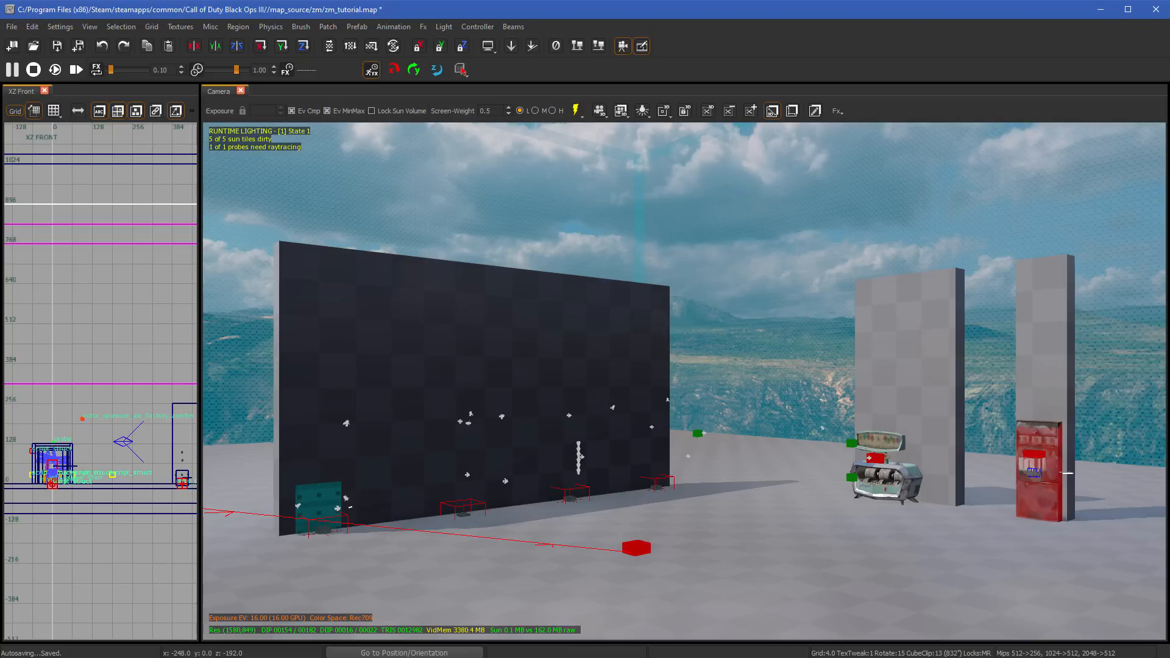
pyautogui.keyDown('shift'); pyautogui.click(638, 327); pyautogui.keyUp('shift')
pyautogui.keyDown('shift'); pyautogui.click(859, 335); pyautogui.keyUp('shift')
pyautogui.keyDown('shift'); pyautogui.click(1055, 333); pyautogui.keyUp('shift')
pyautogui.keyDown('shift'); pyautogui.click(601, 537); pyautogui.keyUp('shift')
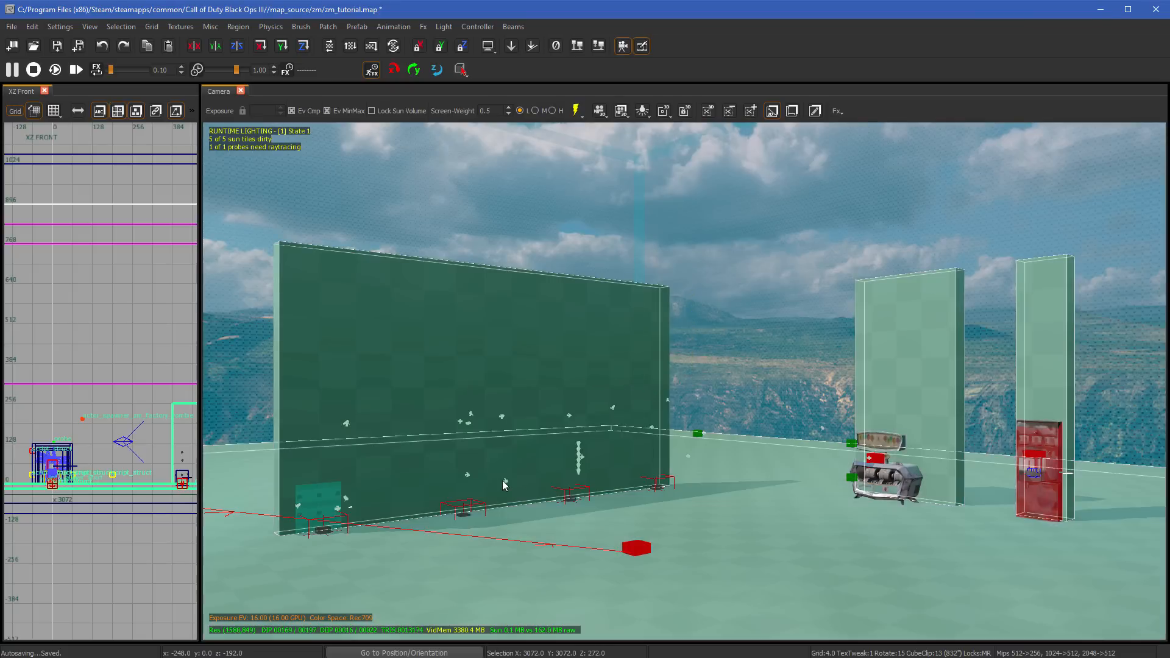
pyautogui.keyDown('shift'); pyautogui.click(427, 222); pyautogui.keyUp('shift')
pyautogui.keyDown('shift'); pyautogui.click(780, 336); pyautogui.keyUp('shift')
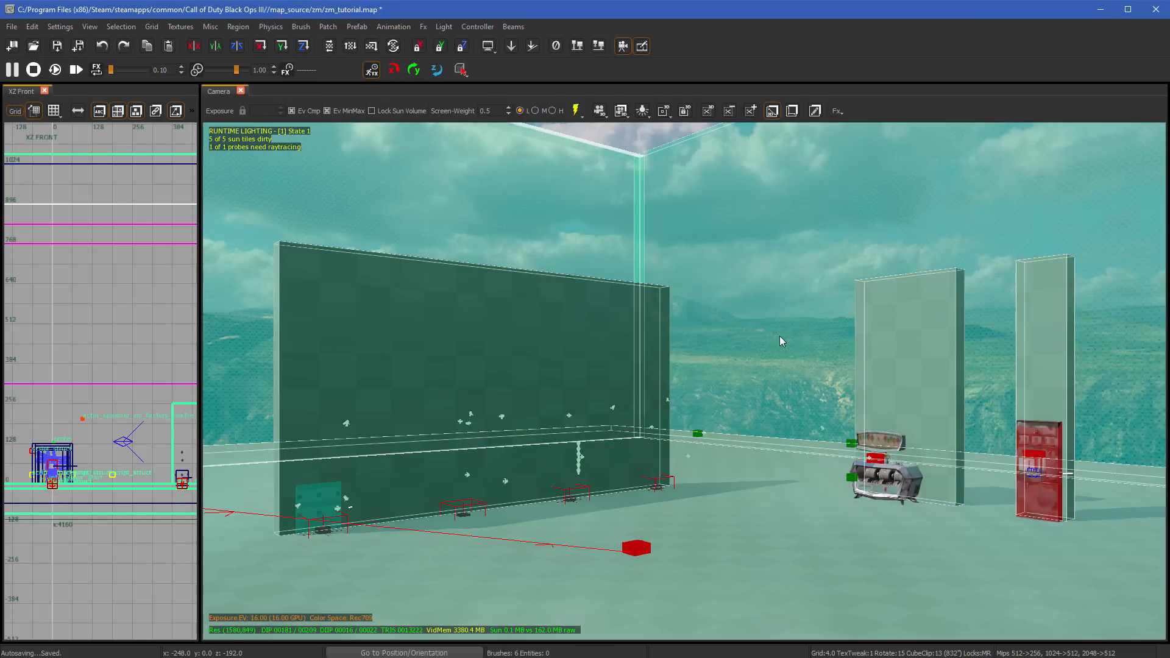
pyautogui.press('Escape')
pyautogui.hotkey('shift', 'h')
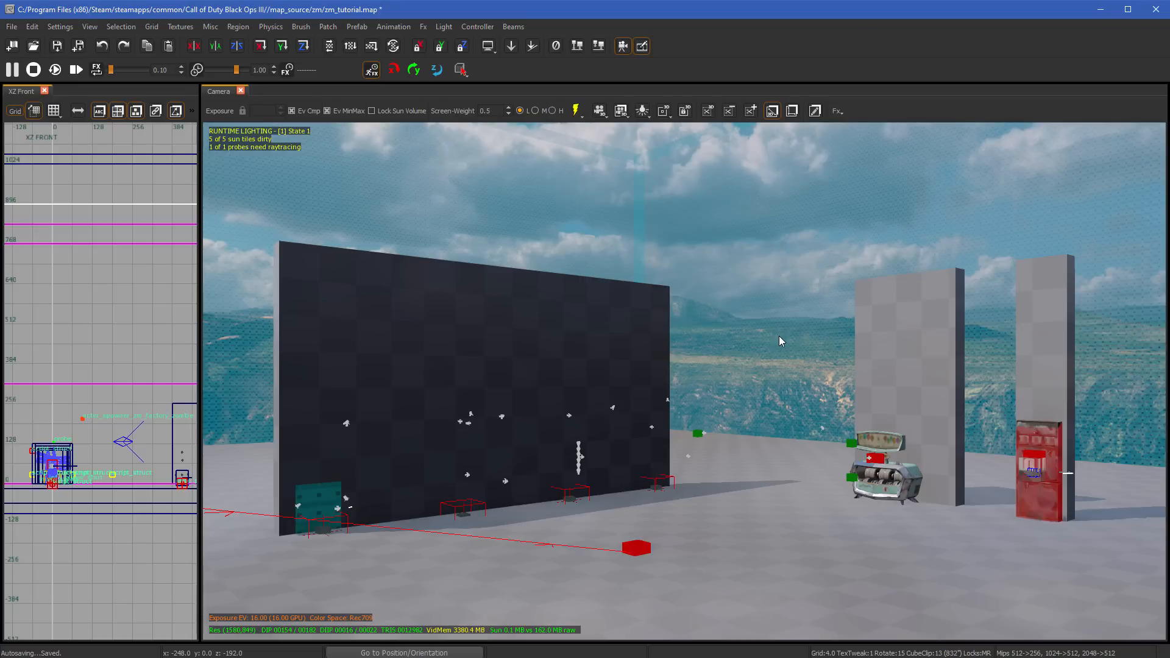
# - Duplicate the large dark wall and move the copy upward and forward, clear of the original
pyautogui.click(600, 376)
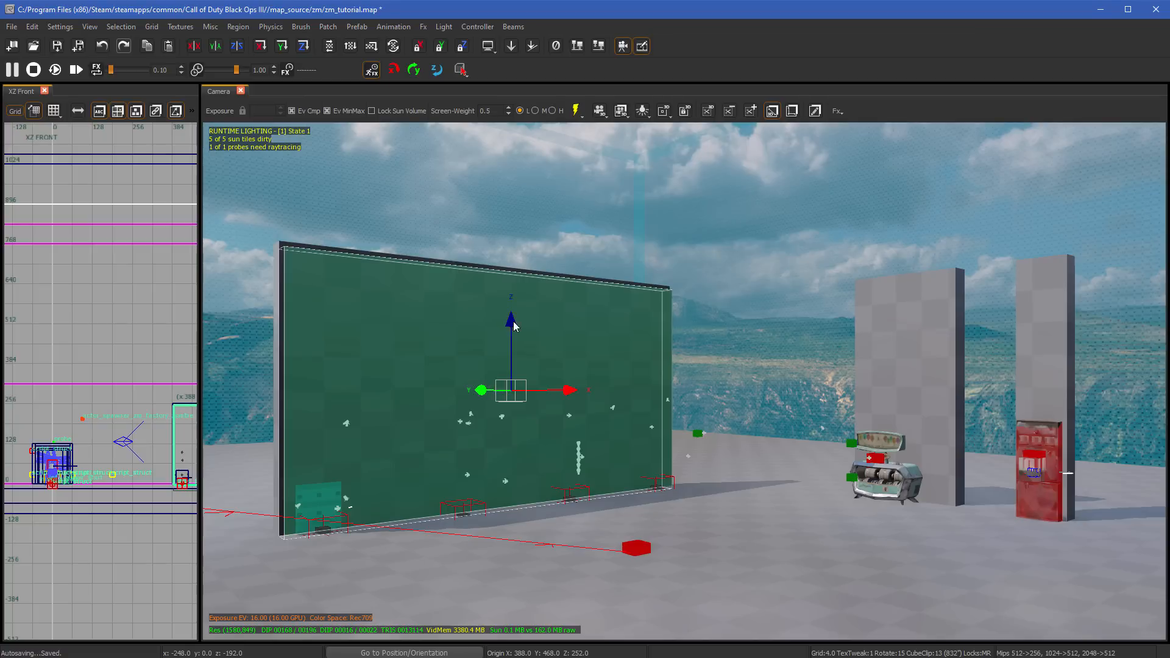
pyautogui.moveTo(513, 321)
pyautogui.mouseDown()
pyautogui.moveTo(513, 251)
pyautogui.moveTo(613, 356)
pyautogui.mouseUp()
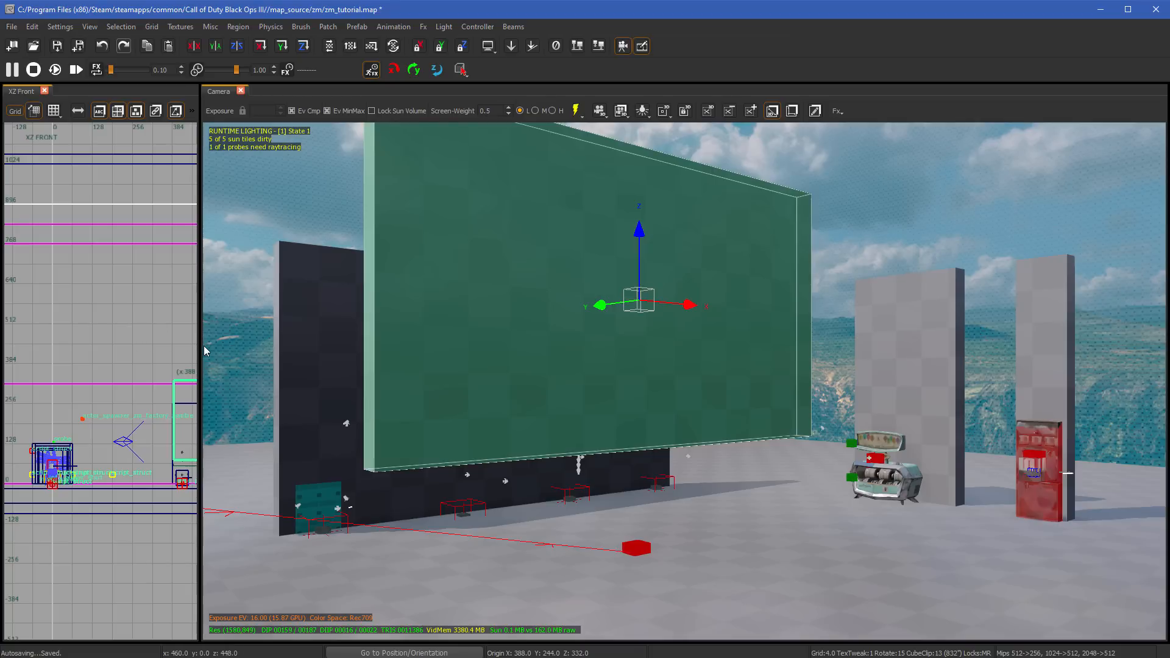
# - Widen the XZ Front view to about twice its width and delete the copied wall
pyautogui.moveTo(201, 345); pyautogui.dragTo(403, 345)
pyautogui.moveTo(154, 406)
pyautogui.mouseDown()
pyautogui.moveTo(278, 404)
pyautogui.moveTo(212, 403)
pyautogui.moveTo(234, 402)
pyautogui.mouseUp()
pyautogui.press('Delete')
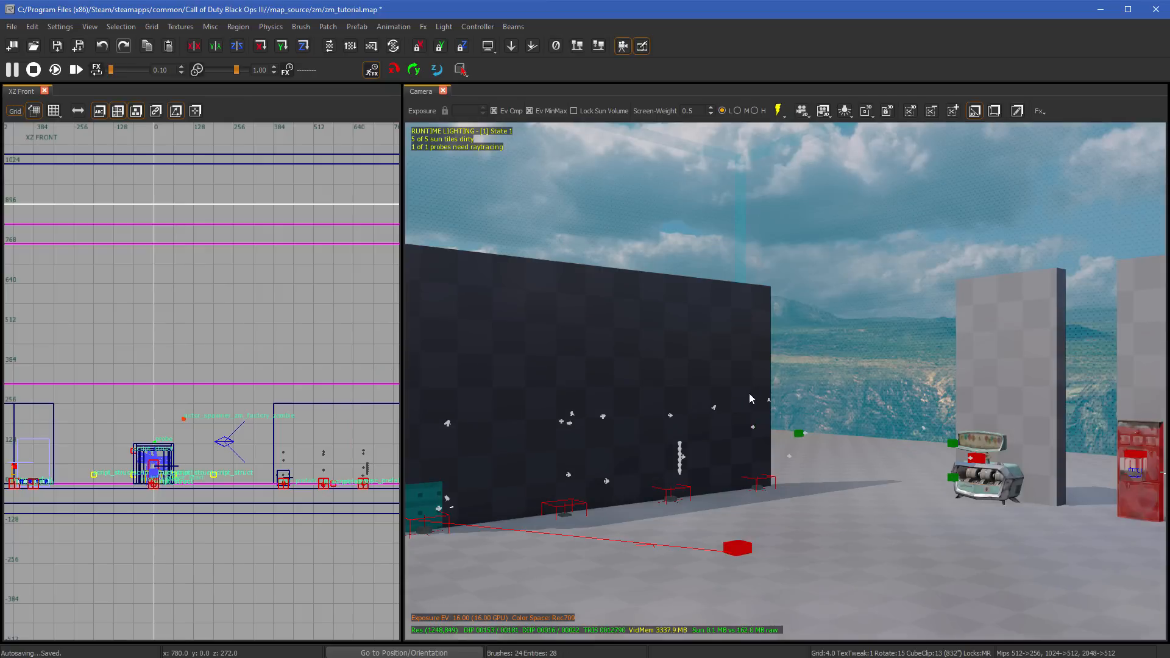
# - Clip the far end off the large wall along a diagonal in the XZ Front view, and undo the cut
pyautogui.moveTo(647, 378); pyautogui.dragTo(662, 378, button='right')
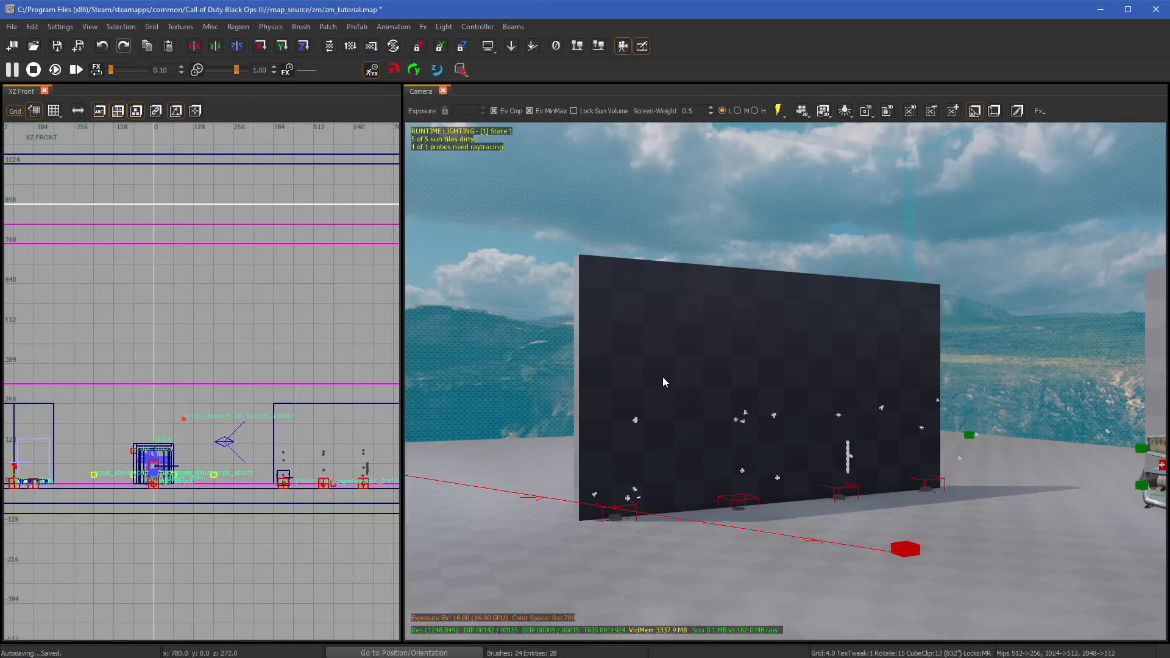
pyautogui.click(673, 365)
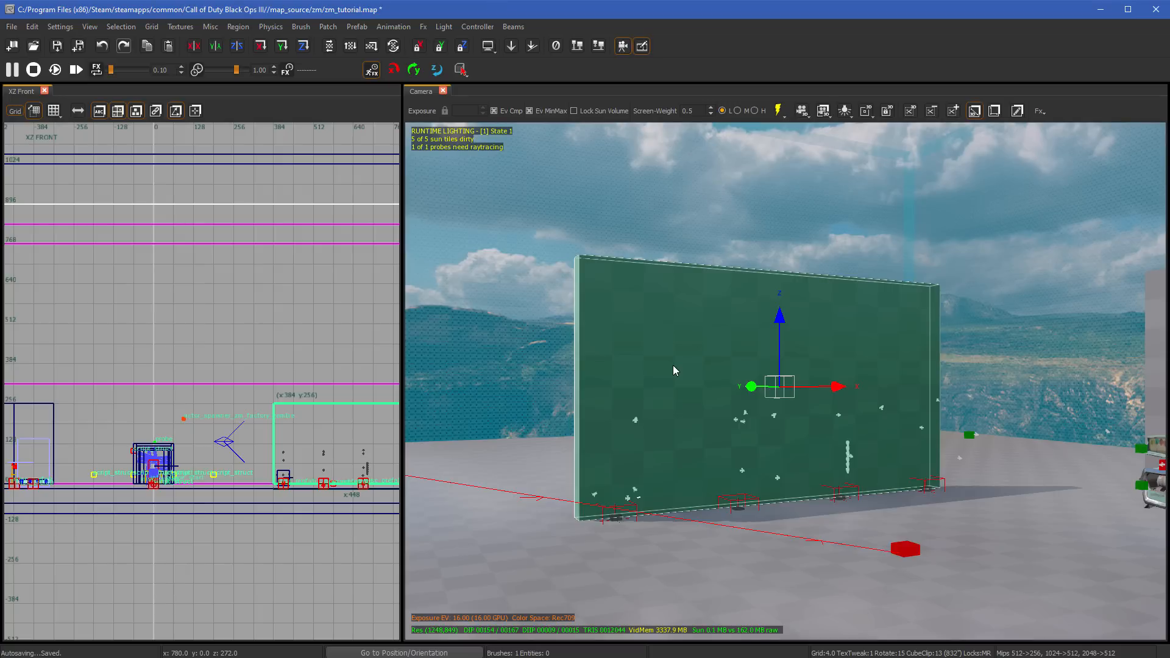
pyautogui.scroll(2, 732, 345)
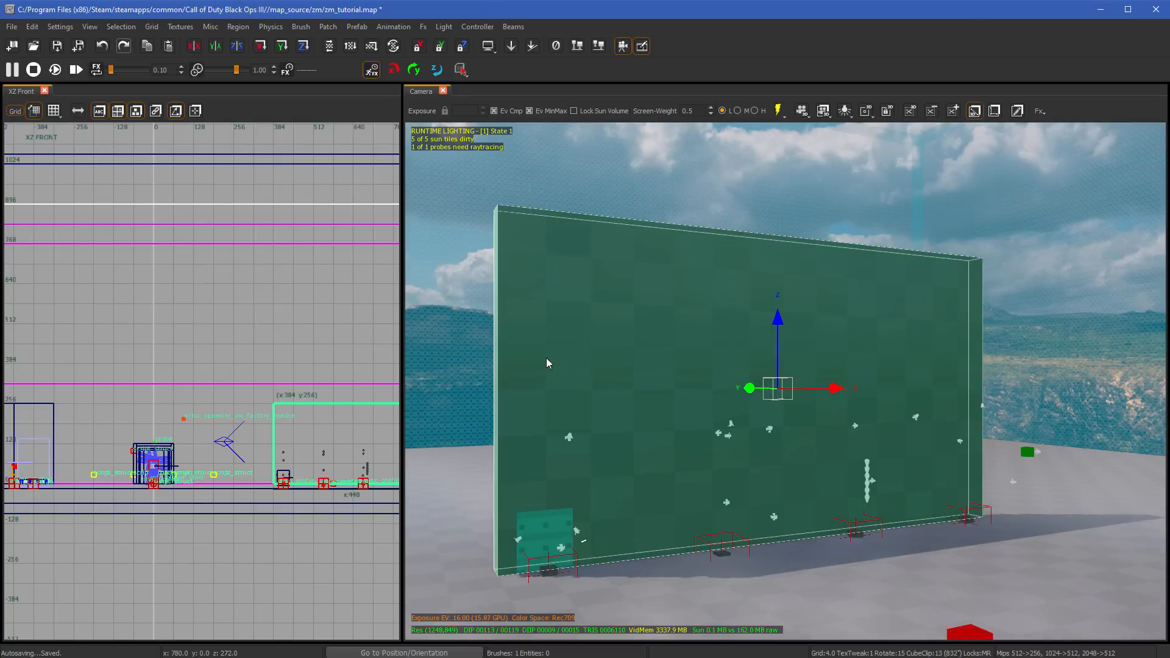
pyautogui.click(392, 481)
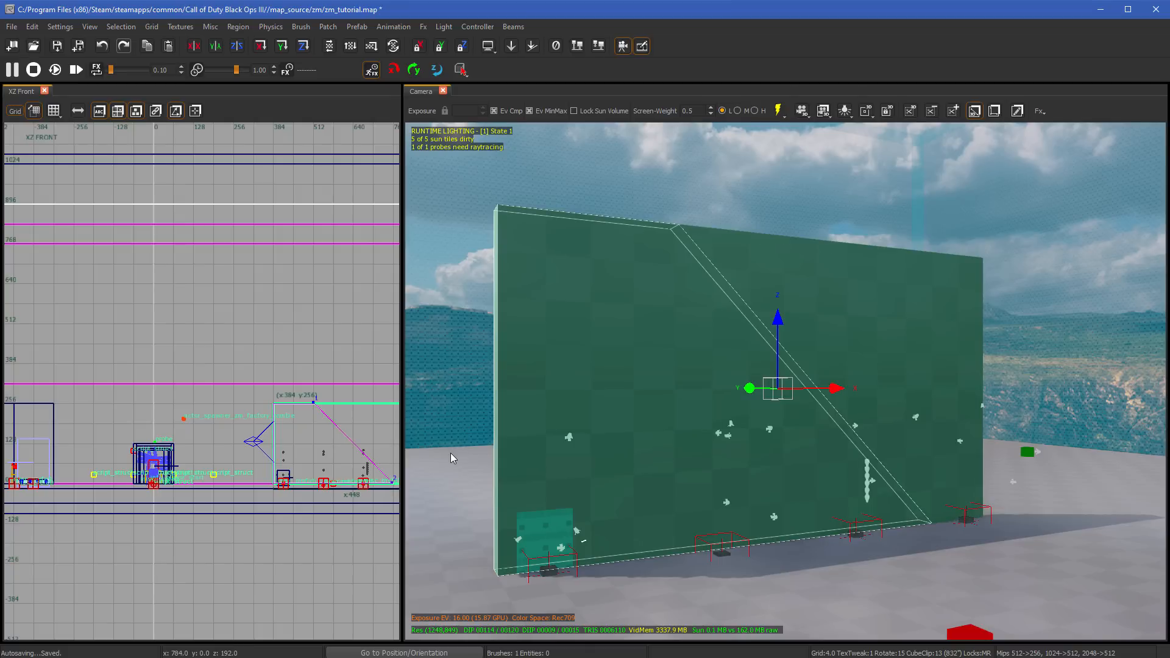
pyautogui.press('Return')
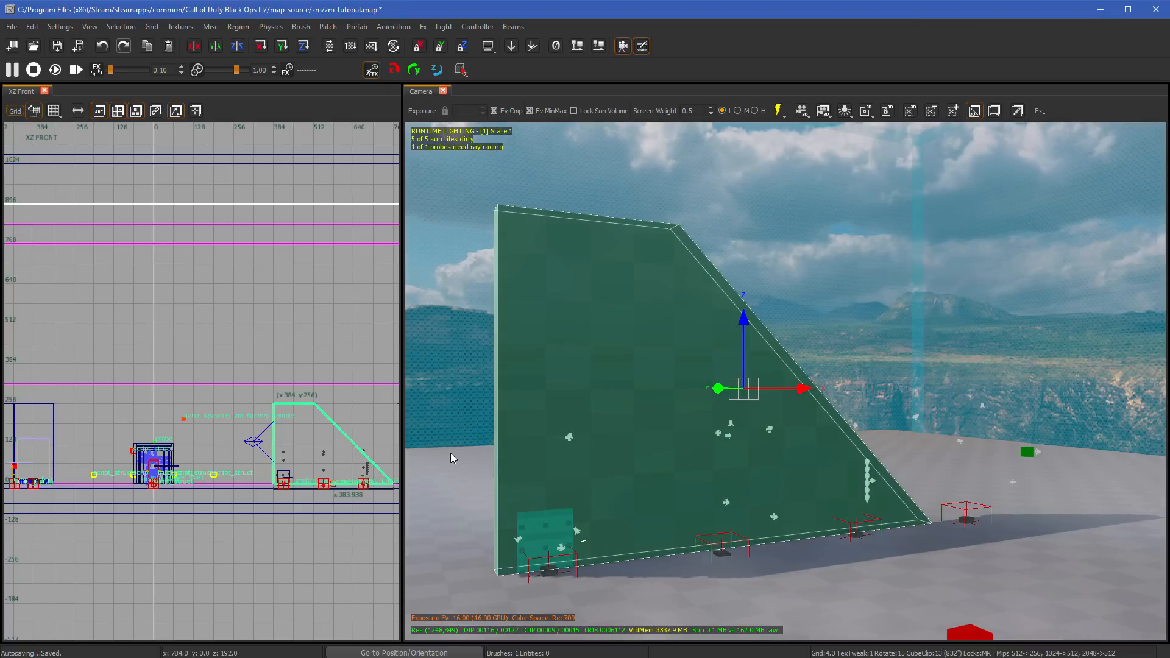
pyautogui.hotkey('ctrl', 'z')
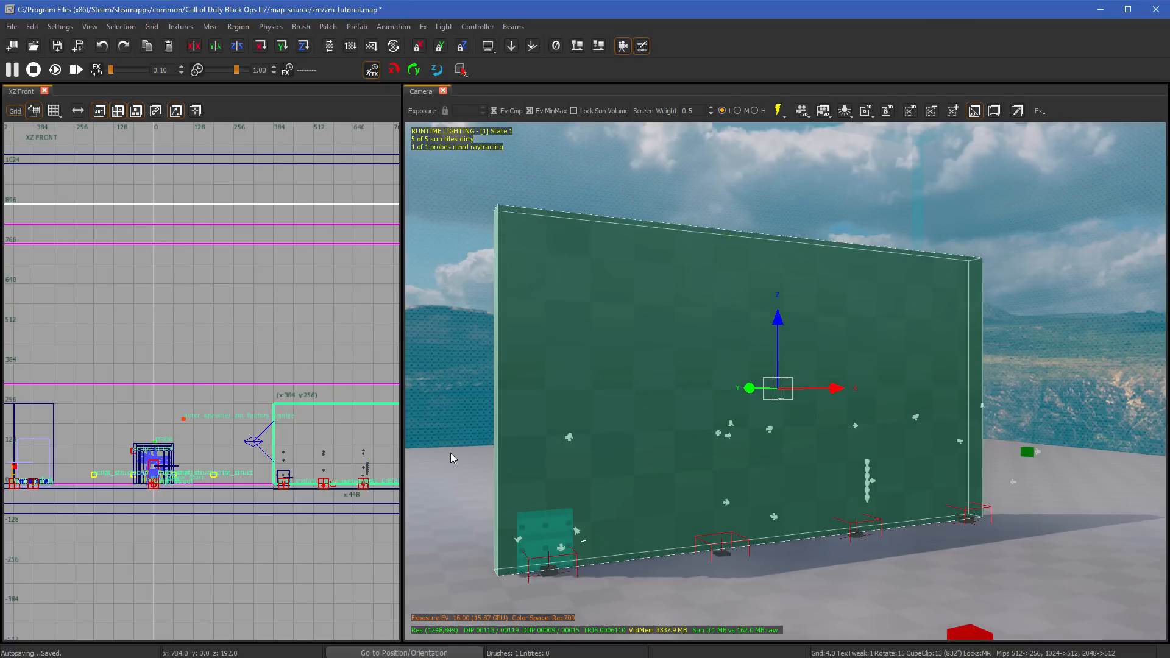
# - Split the large wall into two brushes along a diagonal line in the XZ Front view, and deselect them
pyautogui.click(327, 400)
pyautogui.click(391, 481)
pyautogui.hotkey('shift', 'Return')
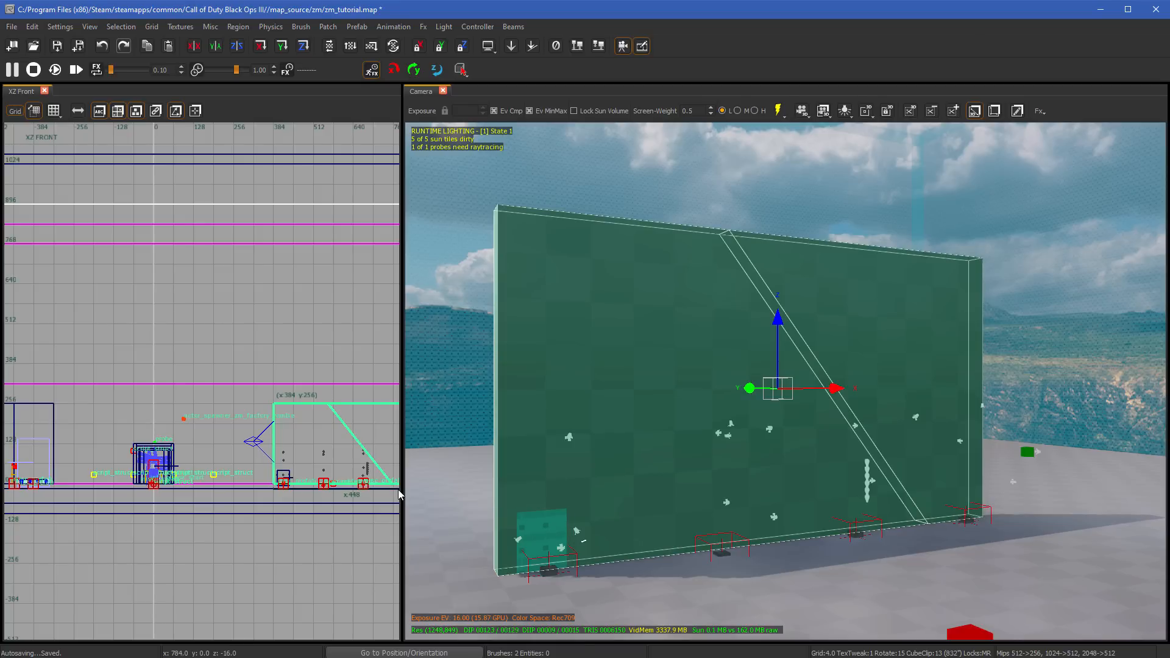
pyautogui.press('Escape')
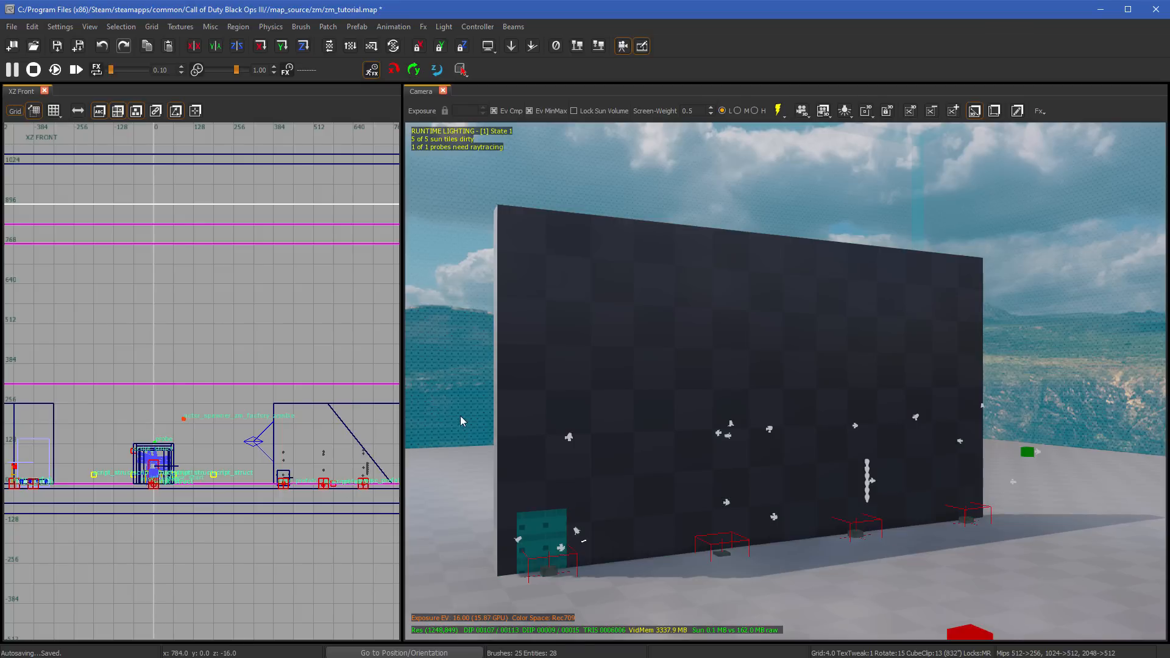
# - Place a diagonal clip line across the whole large wall, flip the kept side, and apply the cut
pyautogui.keyDown('shift'); pyautogui.click(550, 445); pyautogui.keyUp('shift')
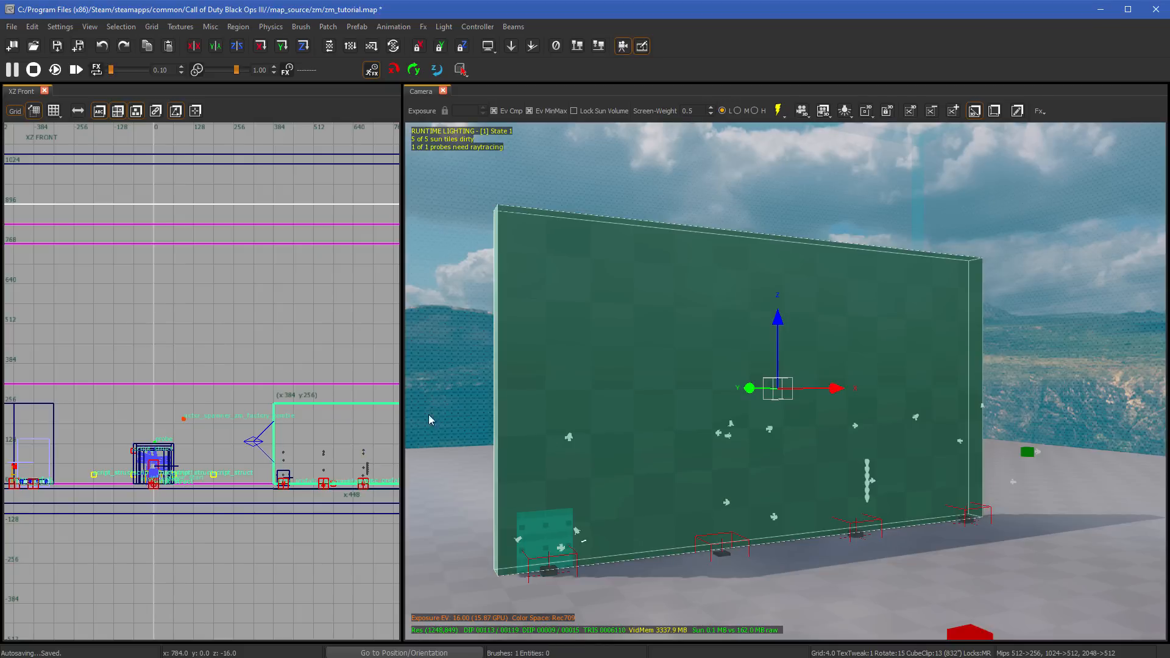
pyautogui.click(330, 402)
pyautogui.click(384, 483)
pyautogui.hotkey('ctrl', 'Return')
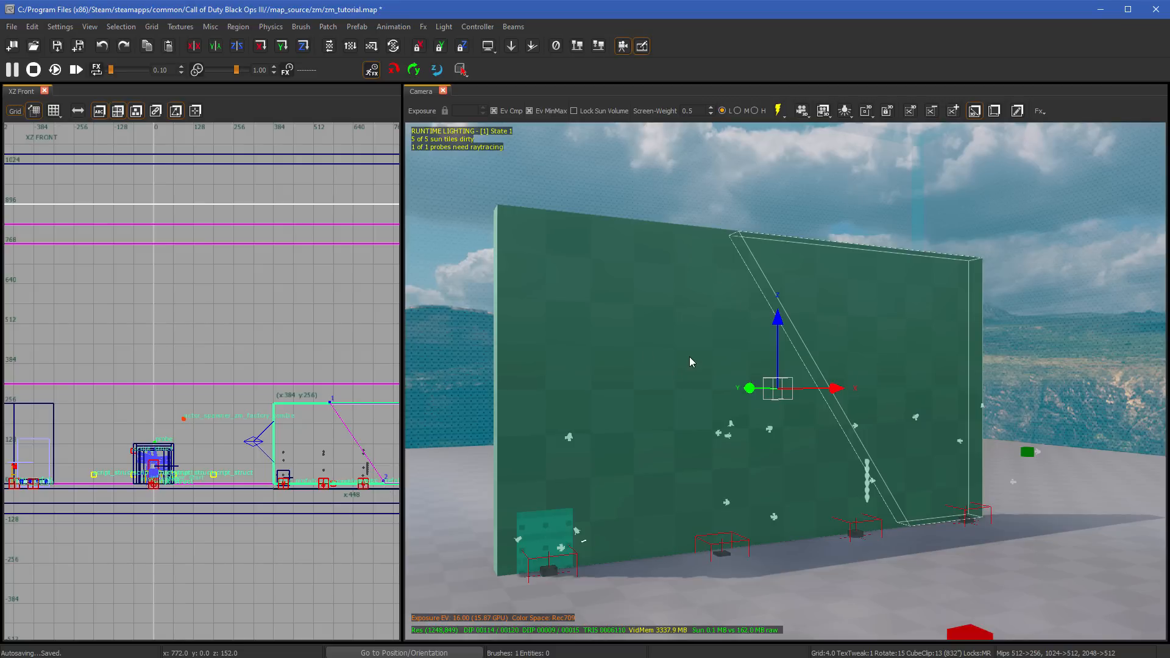
pyautogui.press('Return')
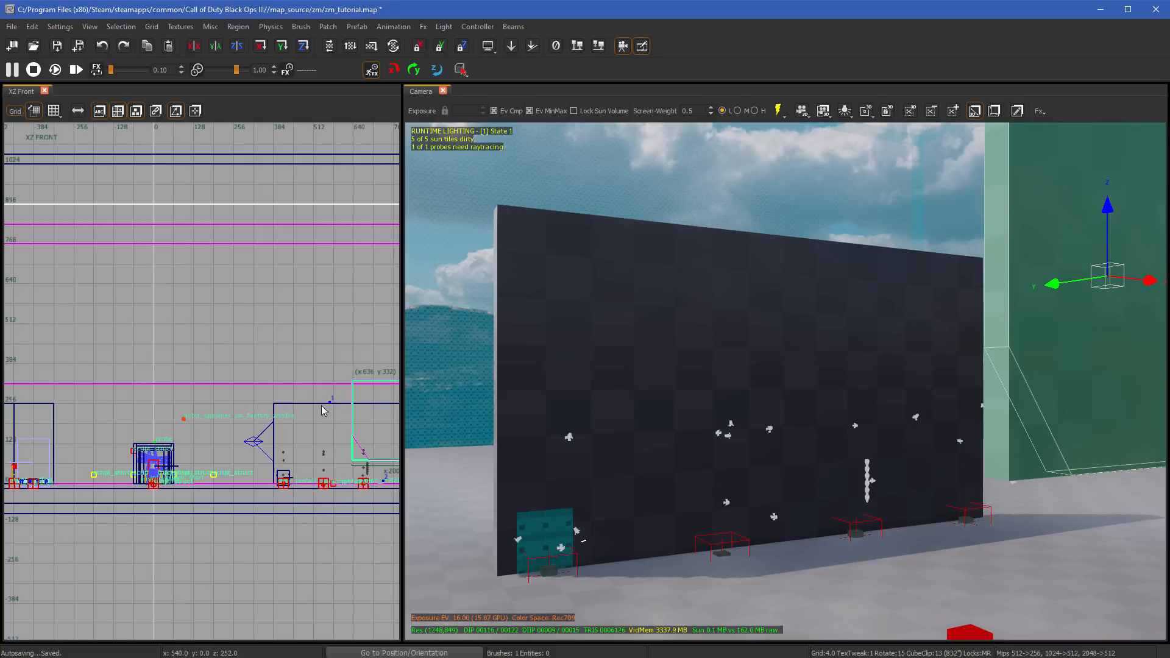
pyautogui.click(356, 478)
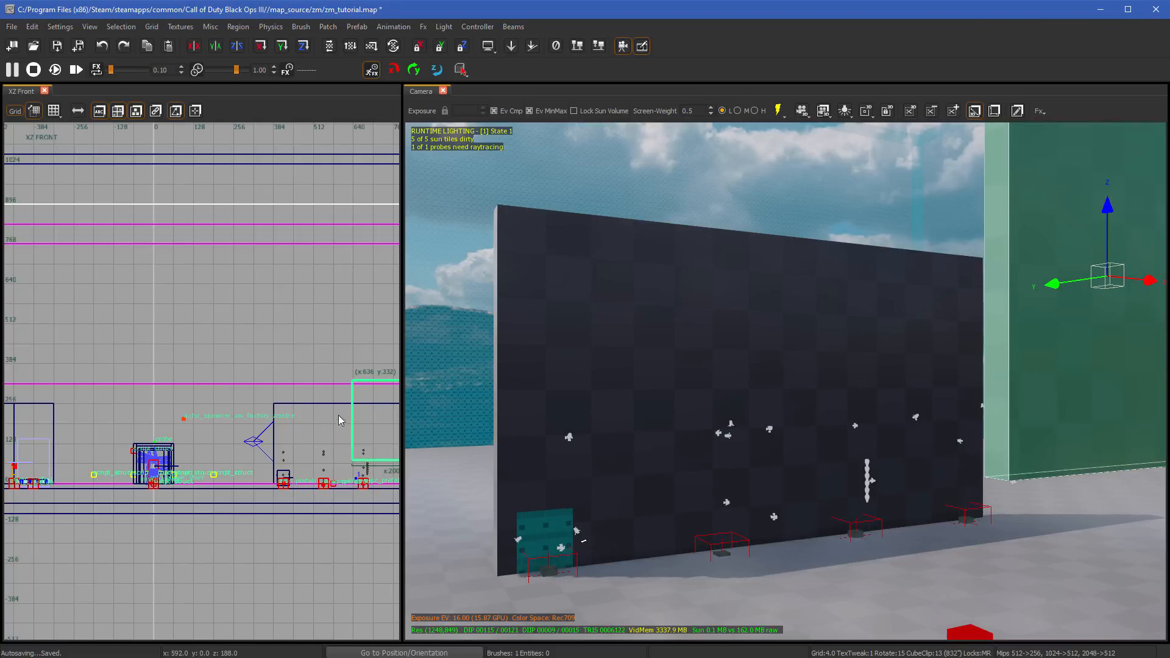
pyautogui.click(335, 403)
pyautogui.doubleClick(353, 485)
pyautogui.press('Escape')
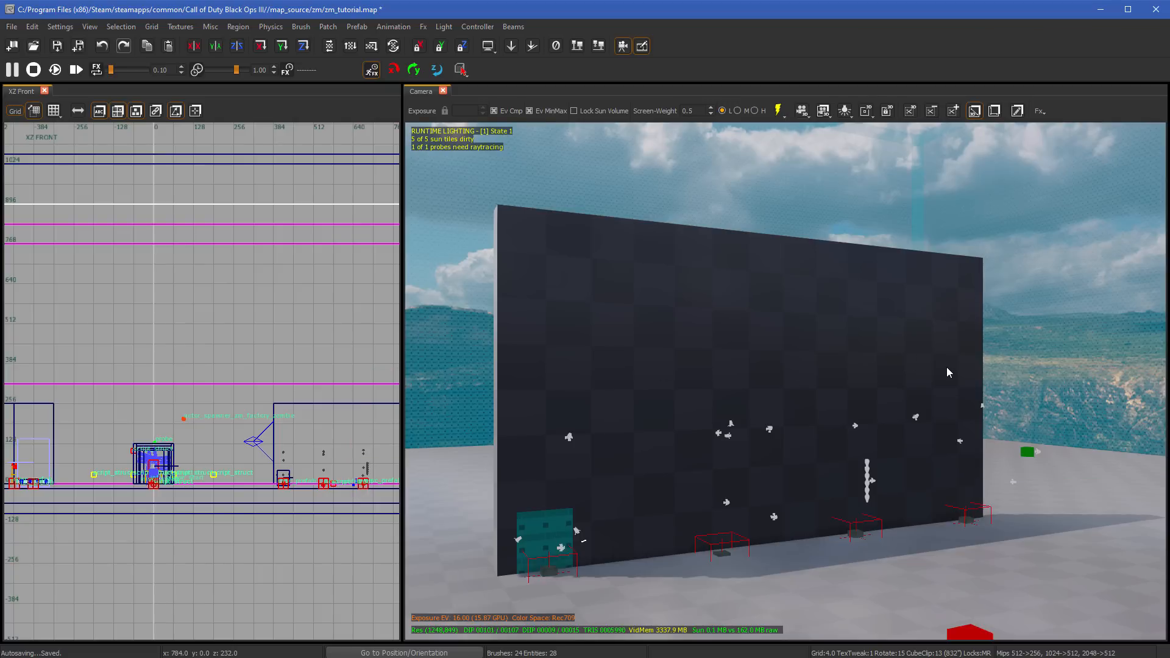
# - Preview two different diagonal clip lines across the large wall in the XZ Front view, cancelling each one without cutting
pyautogui.keyDown('shift'); pyautogui.click(729, 380); pyautogui.keyUp('shift')
pyautogui.click(306, 403)
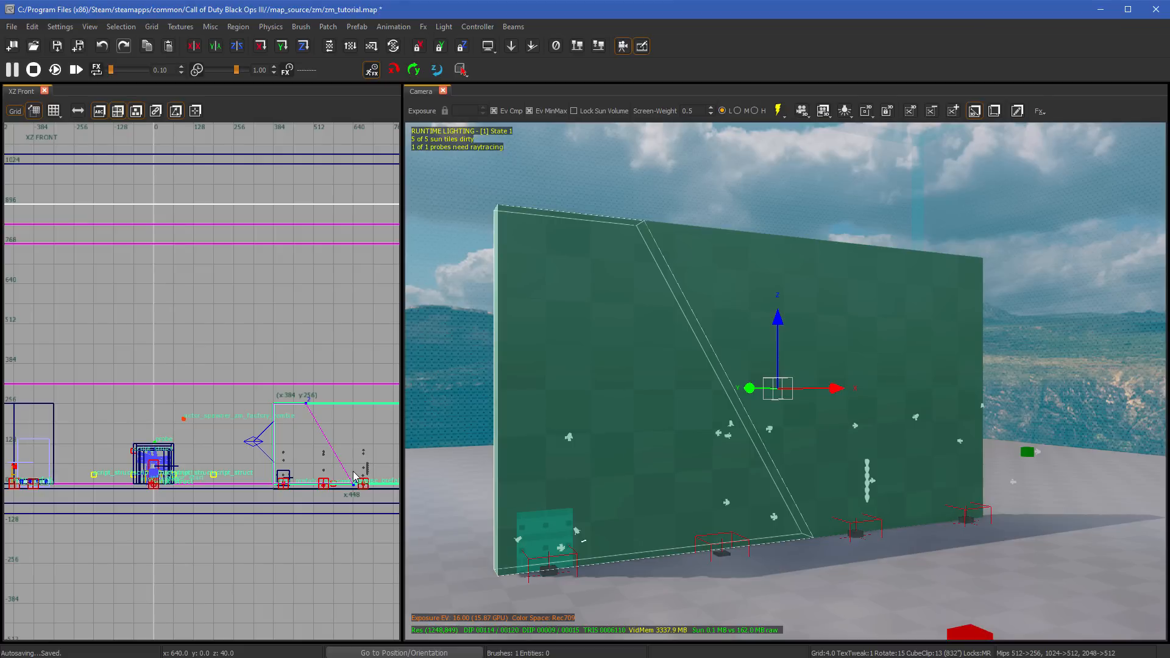
pyautogui.press('Escape')
pyautogui.press('Escape')
pyautogui.keyDown('shift'); pyautogui.click(627, 384); pyautogui.keyUp('shift')
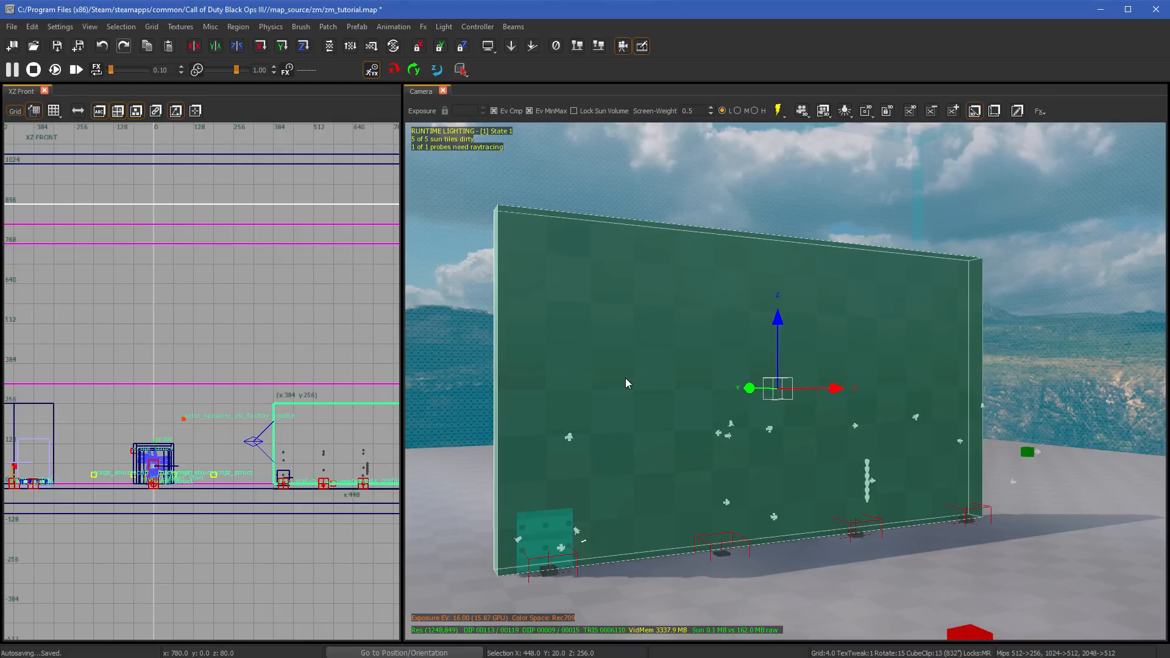
pyautogui.click(329, 404)
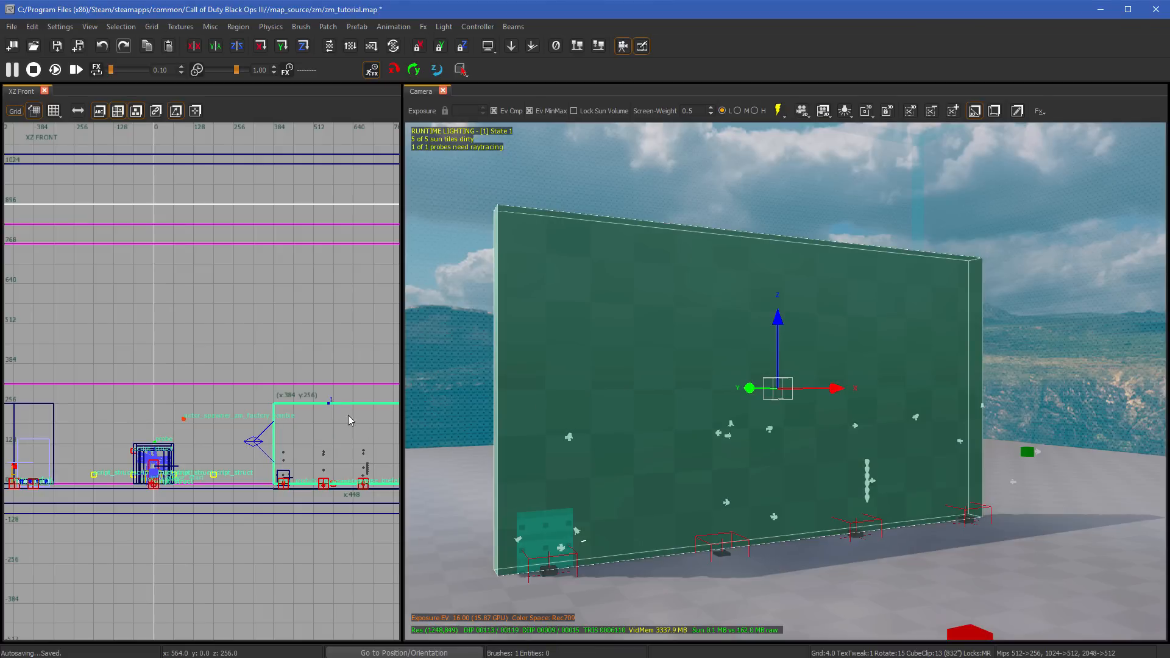
pyautogui.click(392, 482)
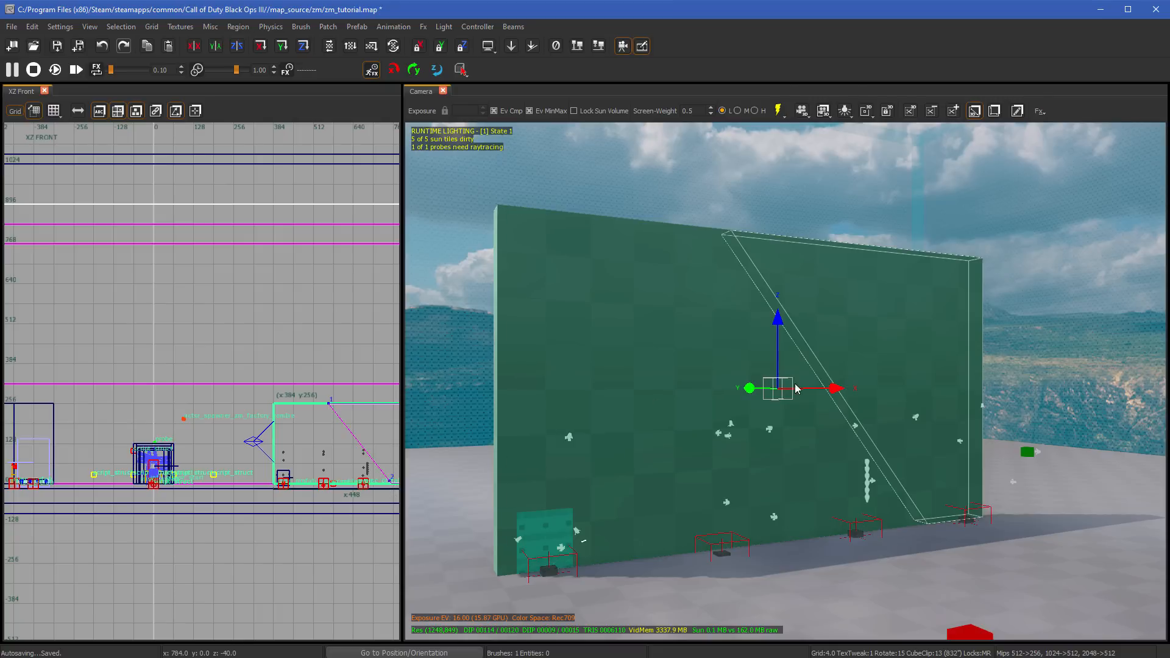
pyautogui.press('Escape')
pyautogui.press('Escape')
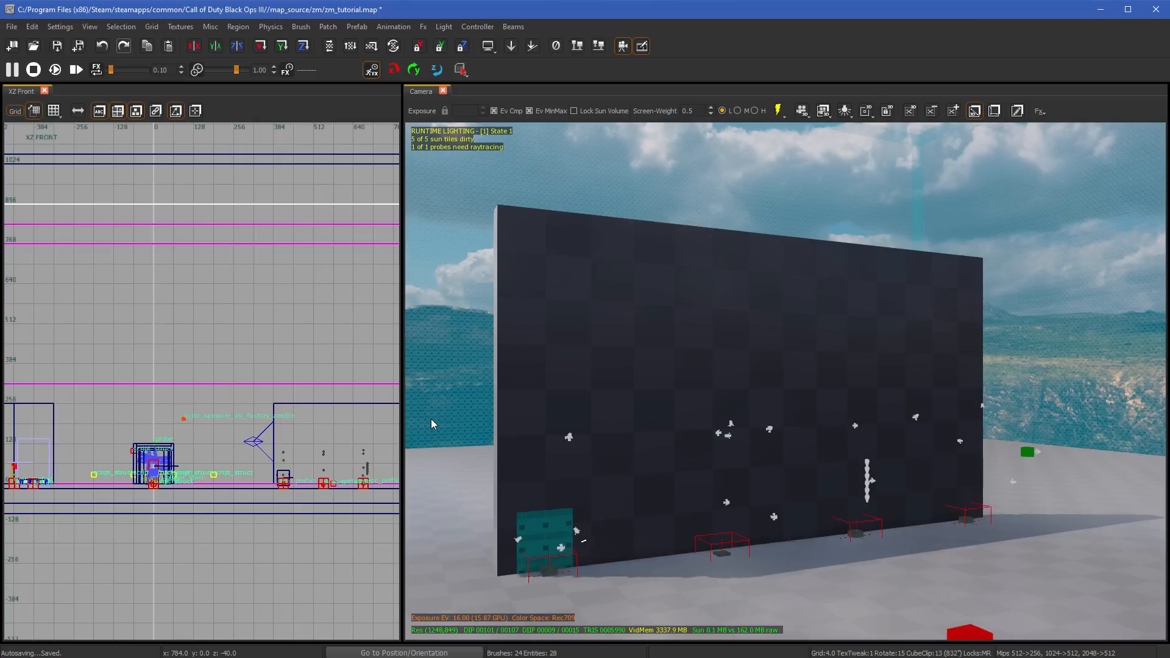
# - Split the large wall into two brushes along a diagonal line from its upper edge to its base in the XZ Front view
pyautogui.click(309, 401)
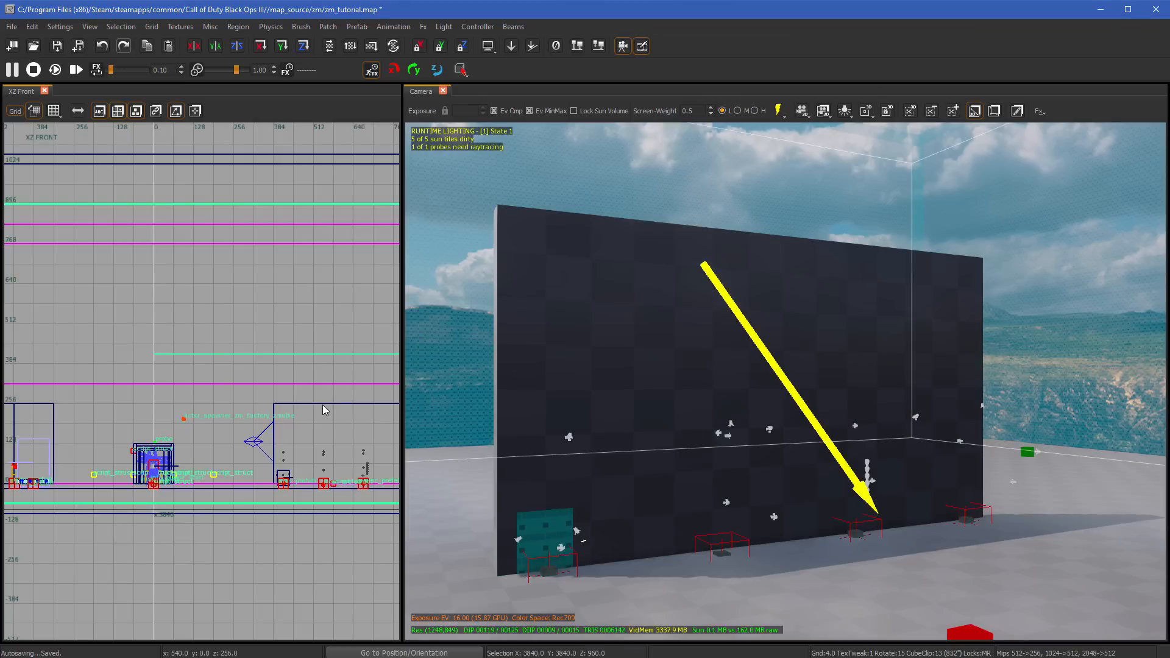
pyautogui.press('Escape')
pyautogui.keyDown('shift'); pyautogui.click(638, 394); pyautogui.keyUp('shift')
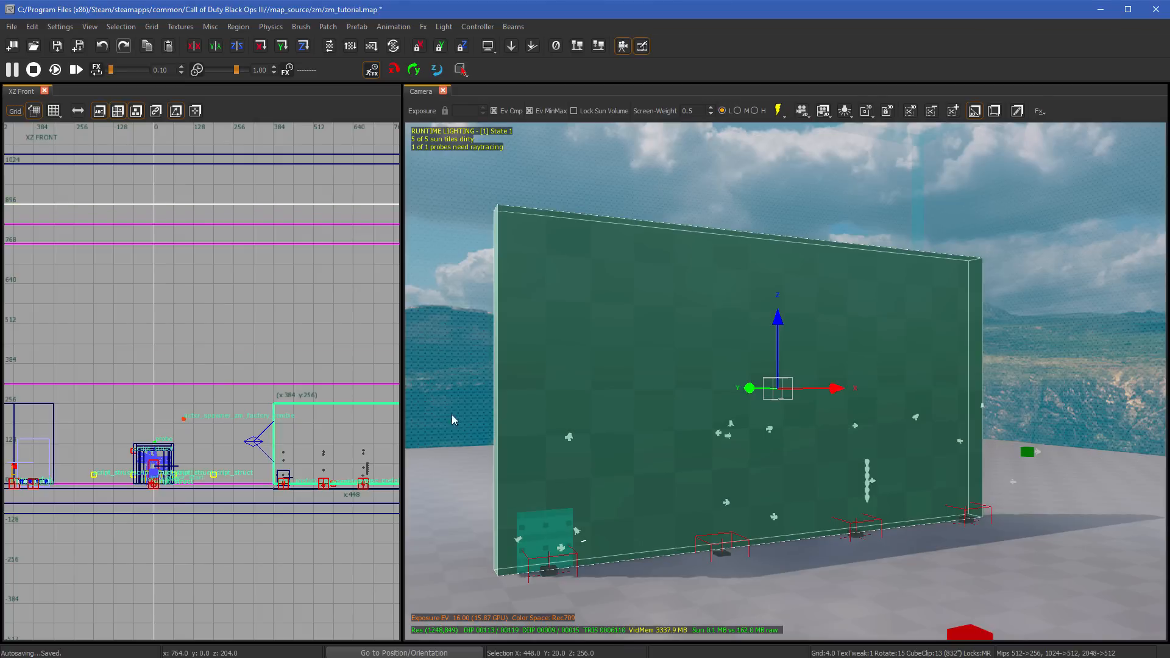
pyautogui.click(314, 404)
pyautogui.click(383, 485)
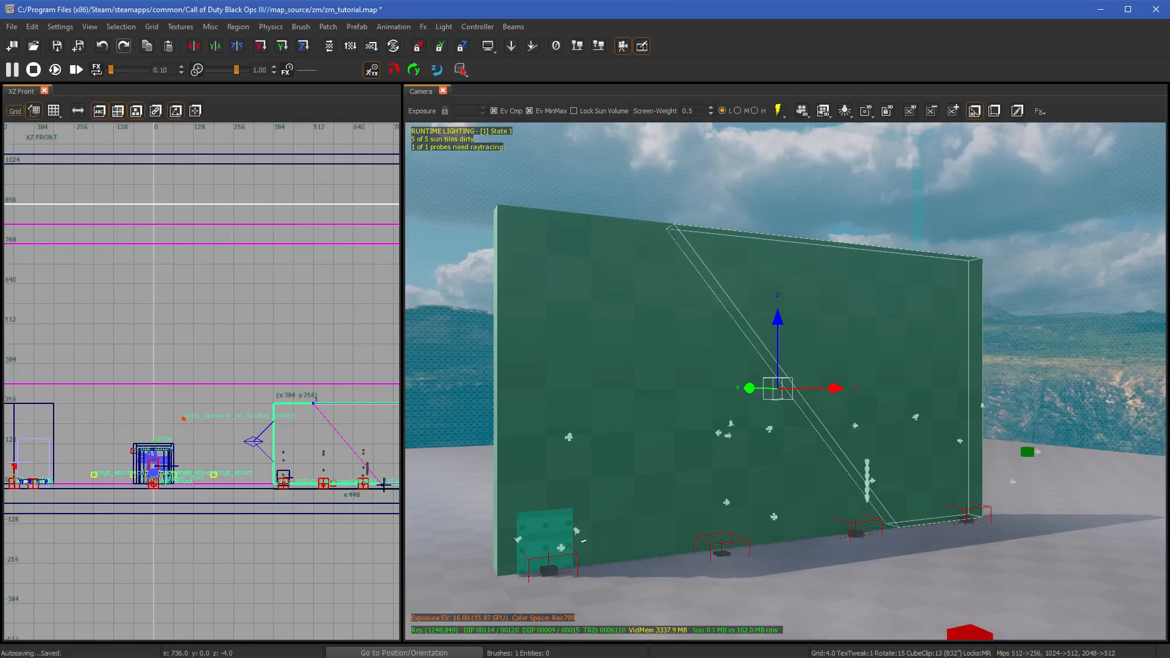
pyautogui.hotkey('shift', 'Return')
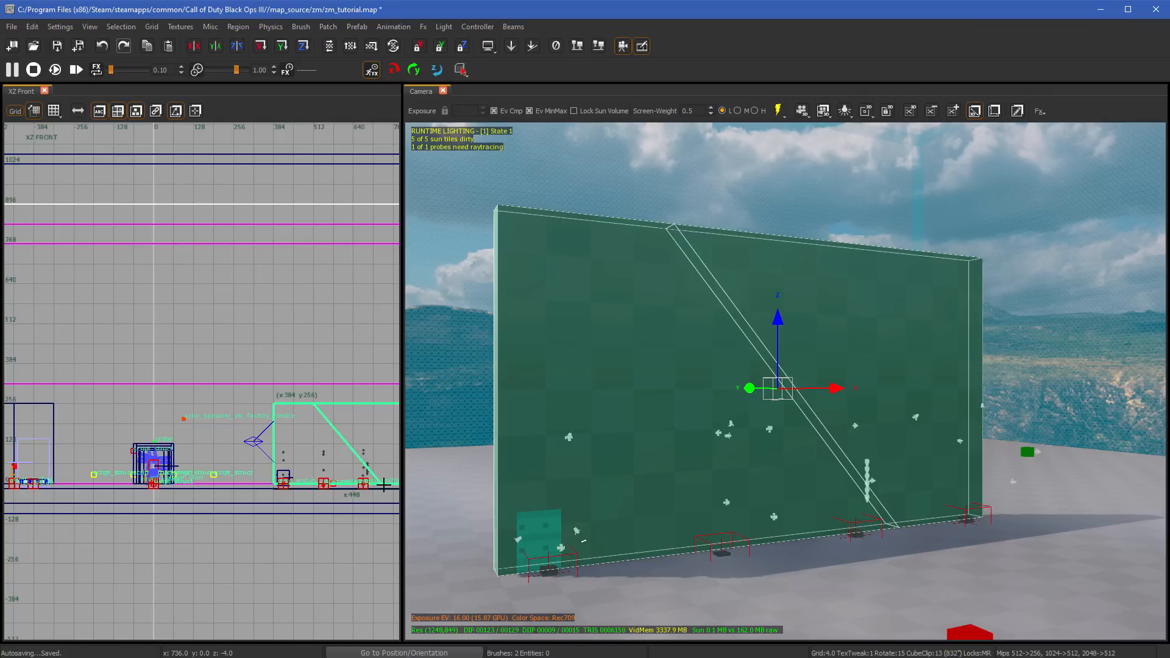
# - Delete the near piece of the split wall, undo the deletion and the split, and clear the selection
pyautogui.press('Escape')
pyautogui.moveTo(848, 405)
pyautogui.mouseDown(button='right')
pyautogui.moveTo(1030, 404)
pyautogui.moveTo(847, 404)
pyautogui.mouseUp(button='right')
pyautogui.keyDown('shift'); pyautogui.click(496, 422); pyautogui.keyUp('shift')
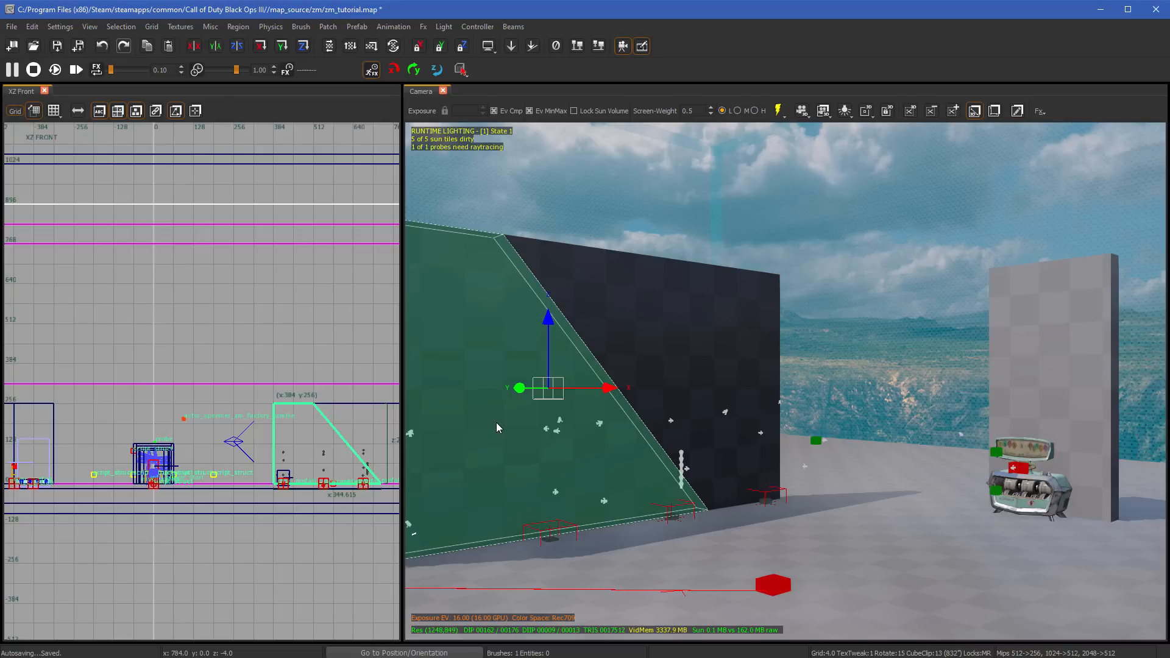
pyautogui.press('BackSpace')
pyautogui.hotkey('ctrl', 'z')
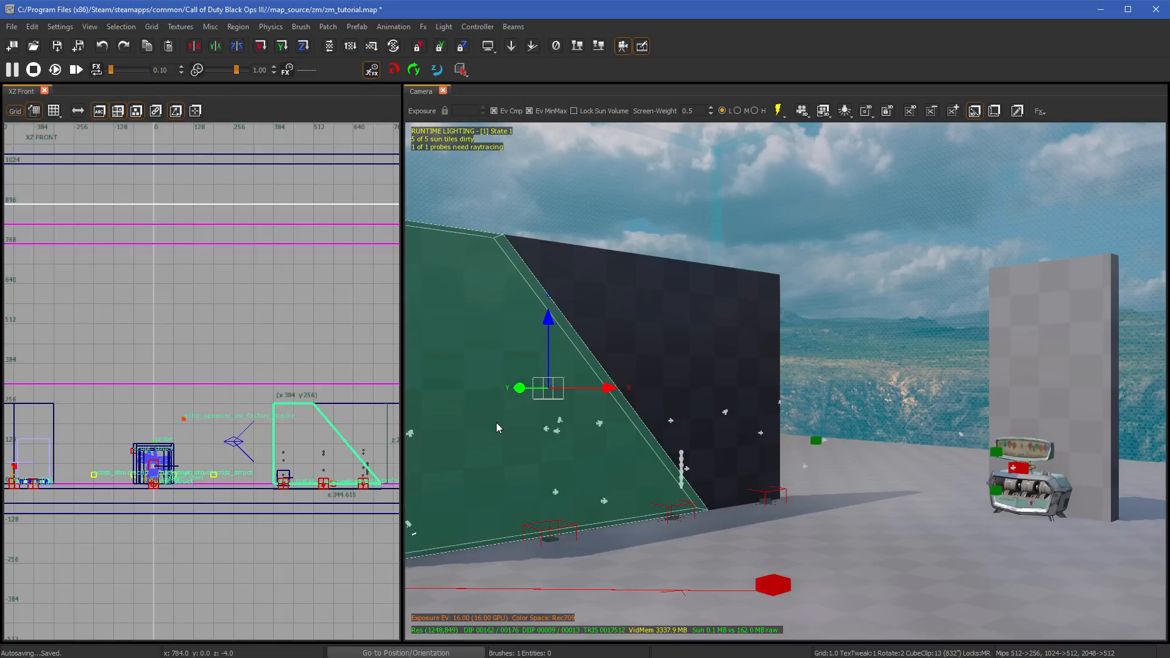
pyautogui.hotkey('ctrl', 'z')
pyautogui.press('Escape')
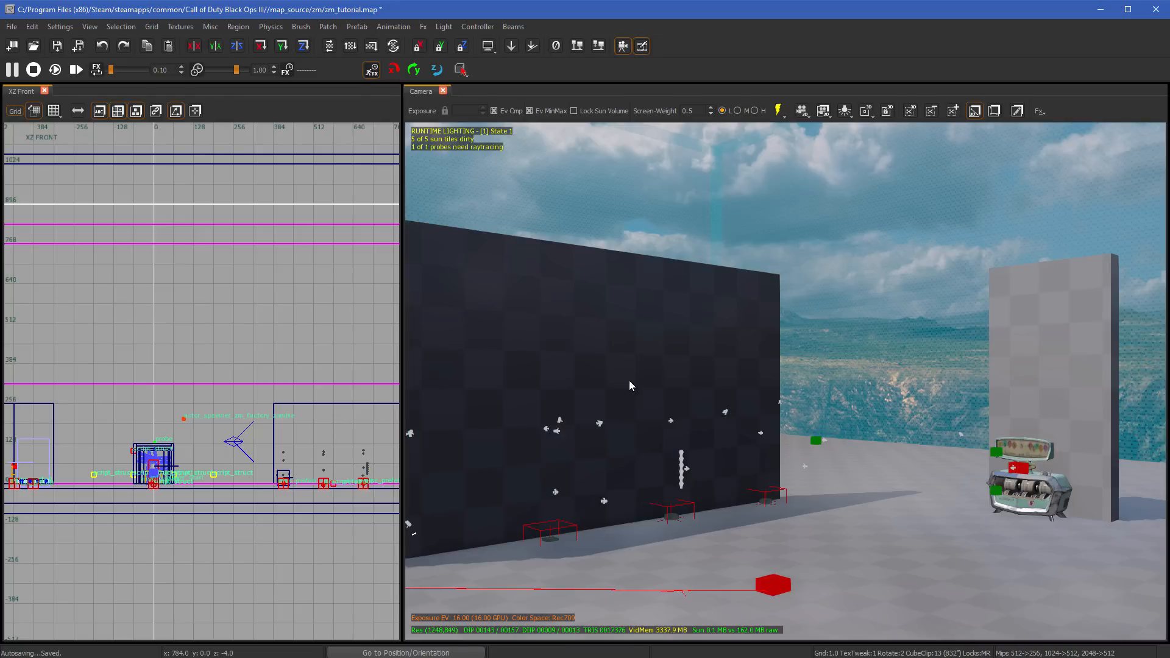
pyautogui.rightClick(636, 378)
pyautogui.click(634, 299)
pyautogui.keyDown('shift'); pyautogui.click(647, 367); pyautogui.keyUp('shift')
pyautogui.press('Escape')
pyautogui.moveTo(717, 411); pyautogui.dragTo(564, 410, button='right')
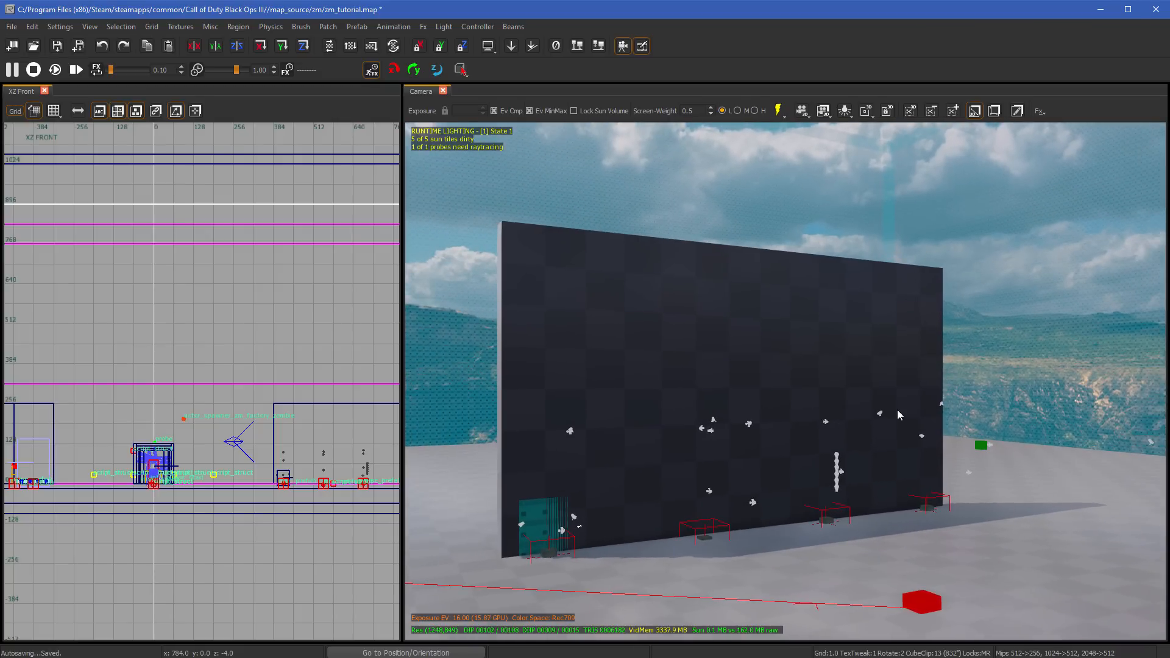
pyautogui.moveTo(898, 411); pyautogui.dragTo(837, 335, button='right')
pyautogui.scroll(-5, 843, 379)
pyautogui.scroll(-5, 846, 385)
pyautogui.scroll(2, 850, 390)
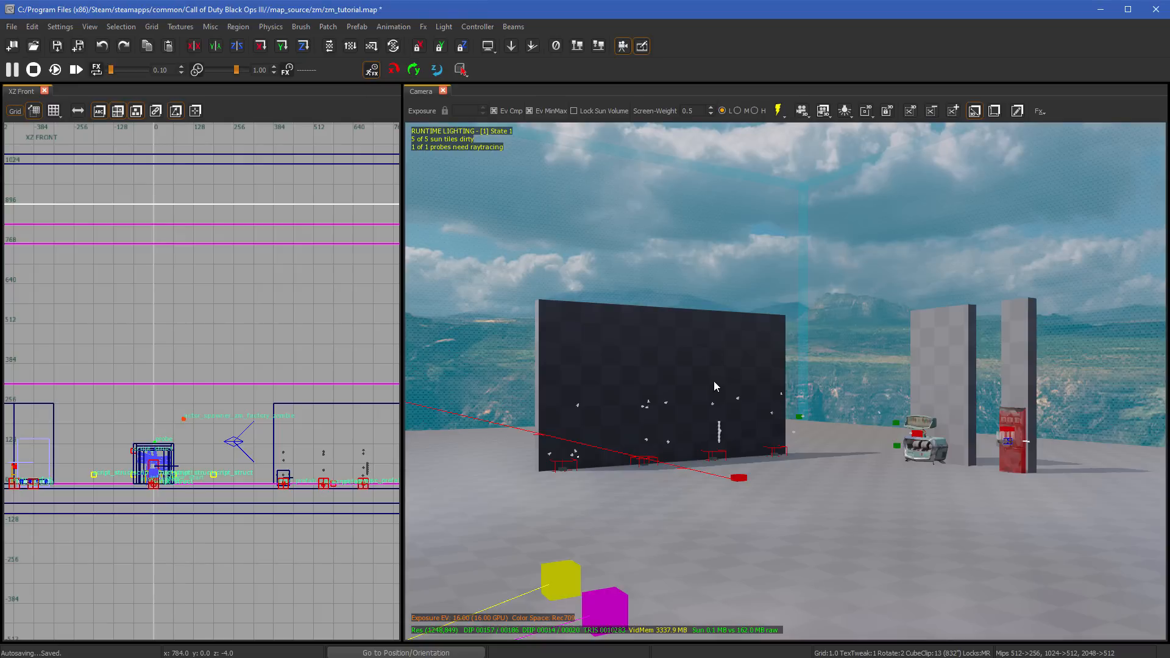
# - Open the Entity Browser and expand its Unsorted category
pyautogui.press('b')
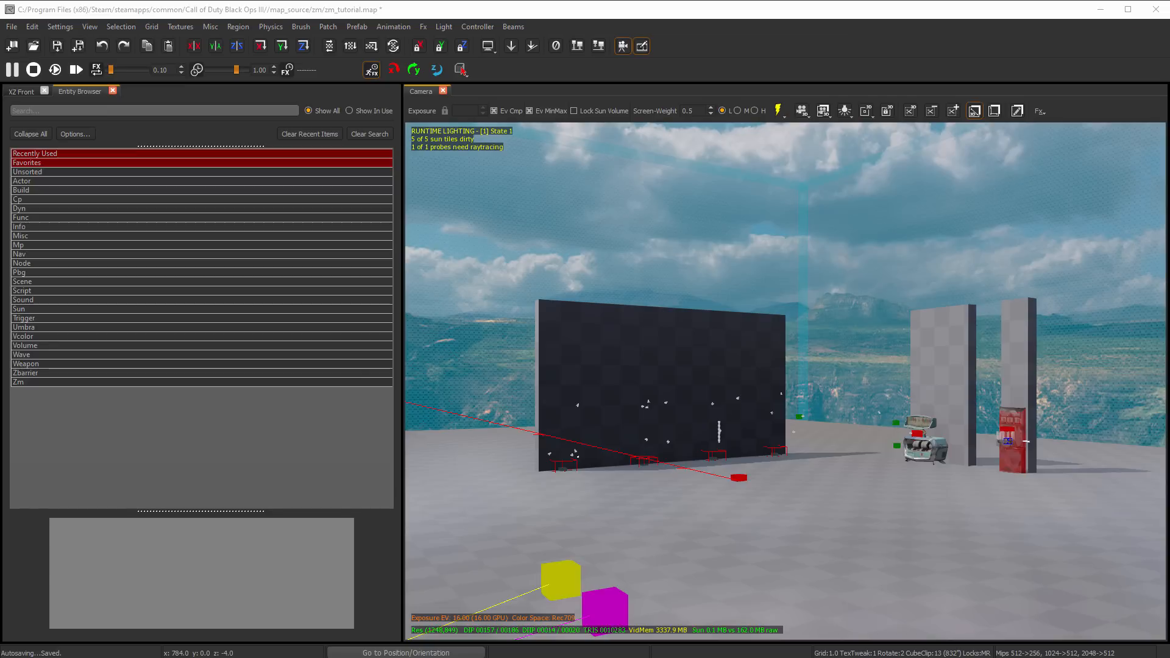
pyautogui.scroll(-1, 786, 381)
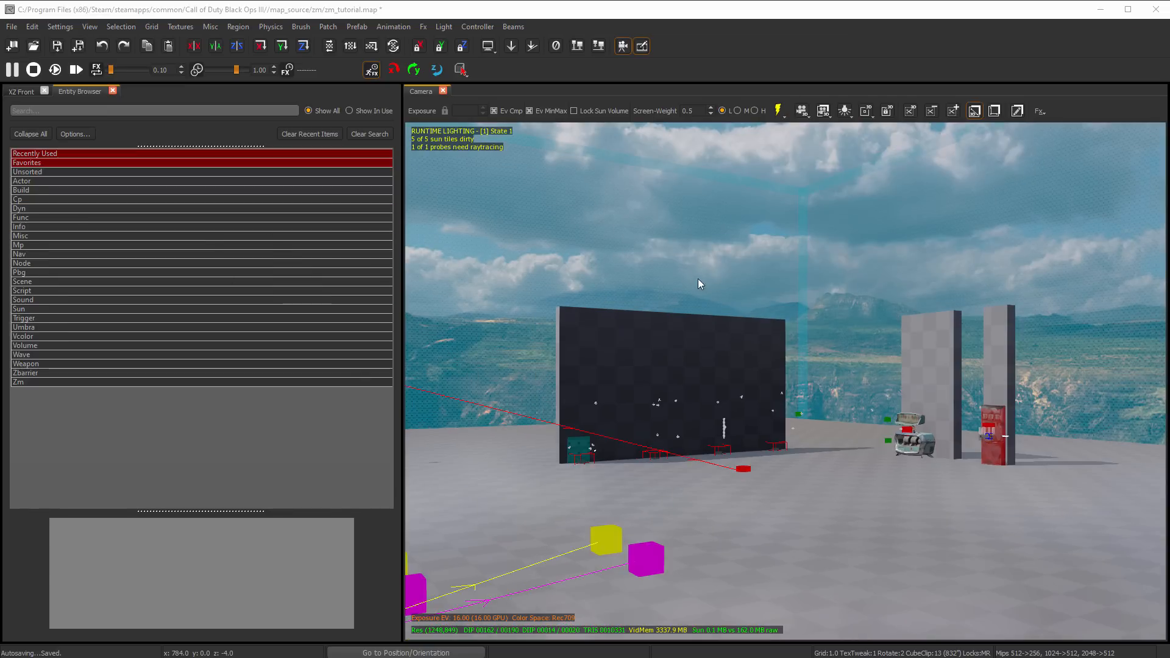
pyautogui.rightClick(704, 299)
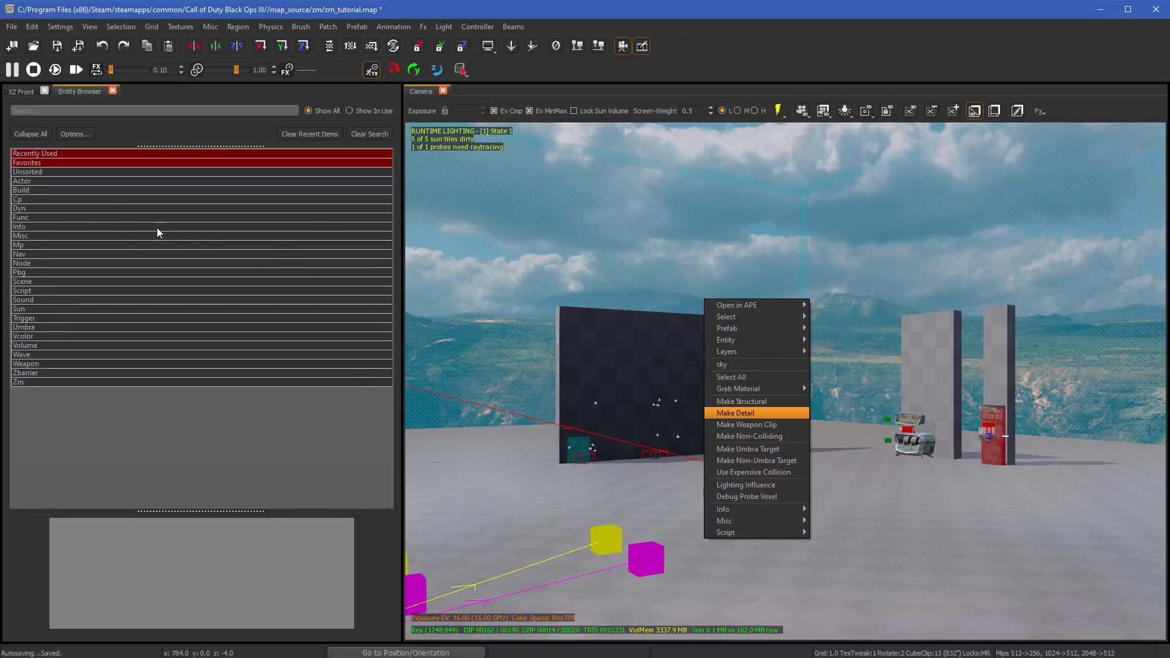
pyautogui.click(57, 174)
pyautogui.click(46, 174)
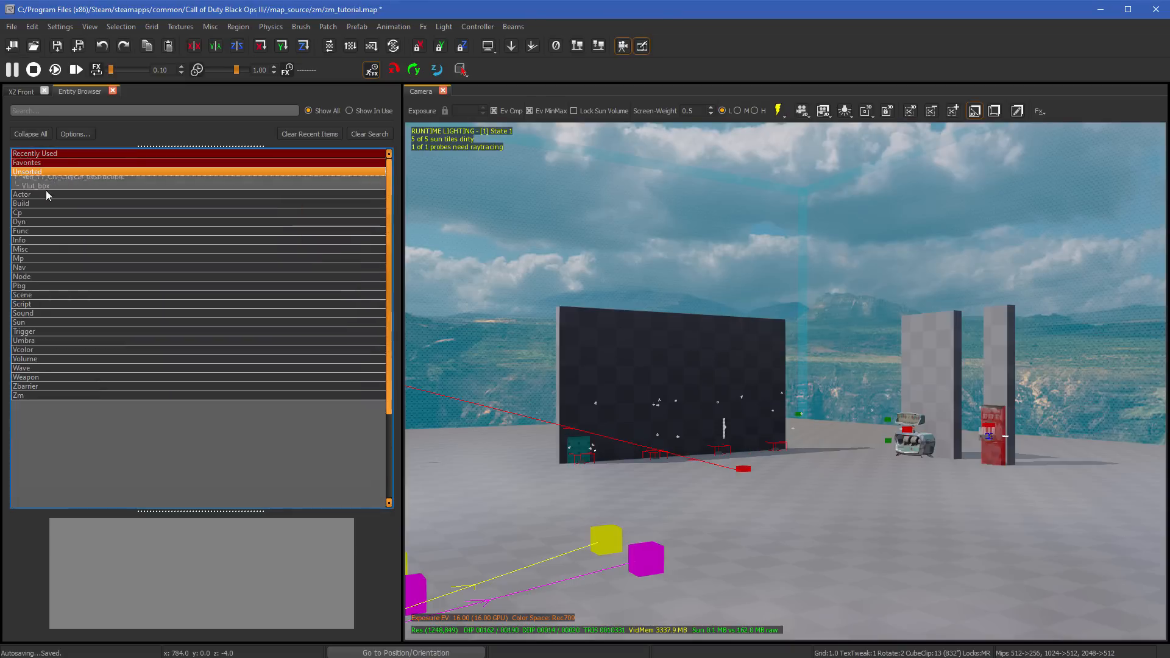
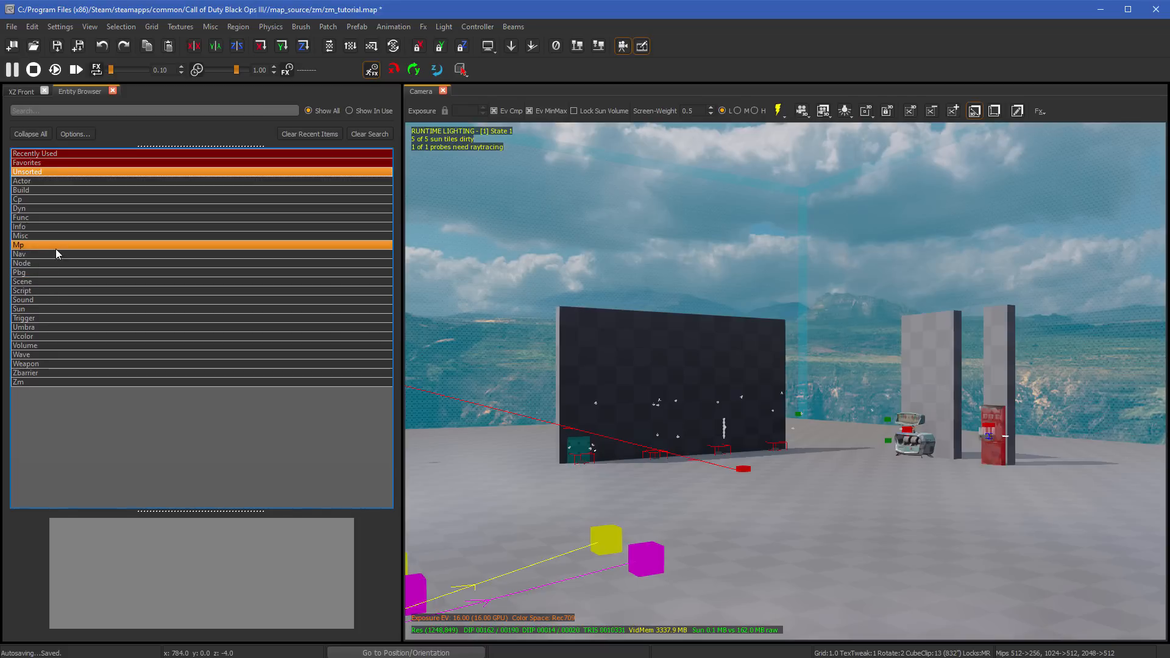
# - Examine the Misc entity choices in the Entity Browser and the Camera view's context options, and close the Entity Browser
pyautogui.rightClick(24, 240)
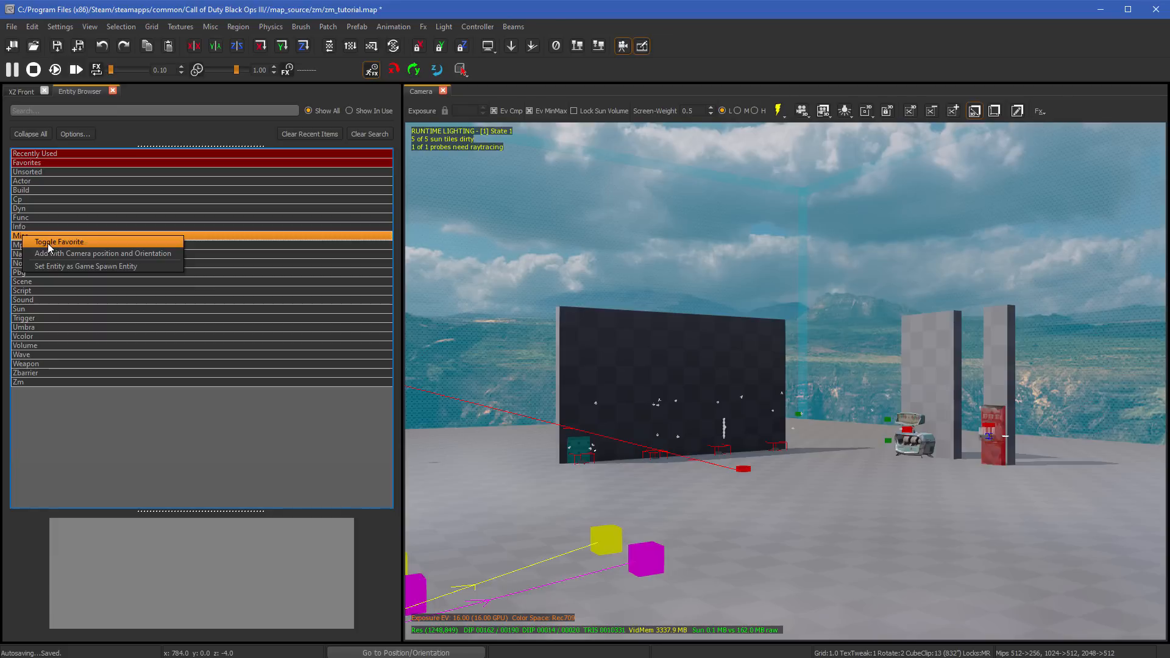
pyautogui.rightClick(678, 272)
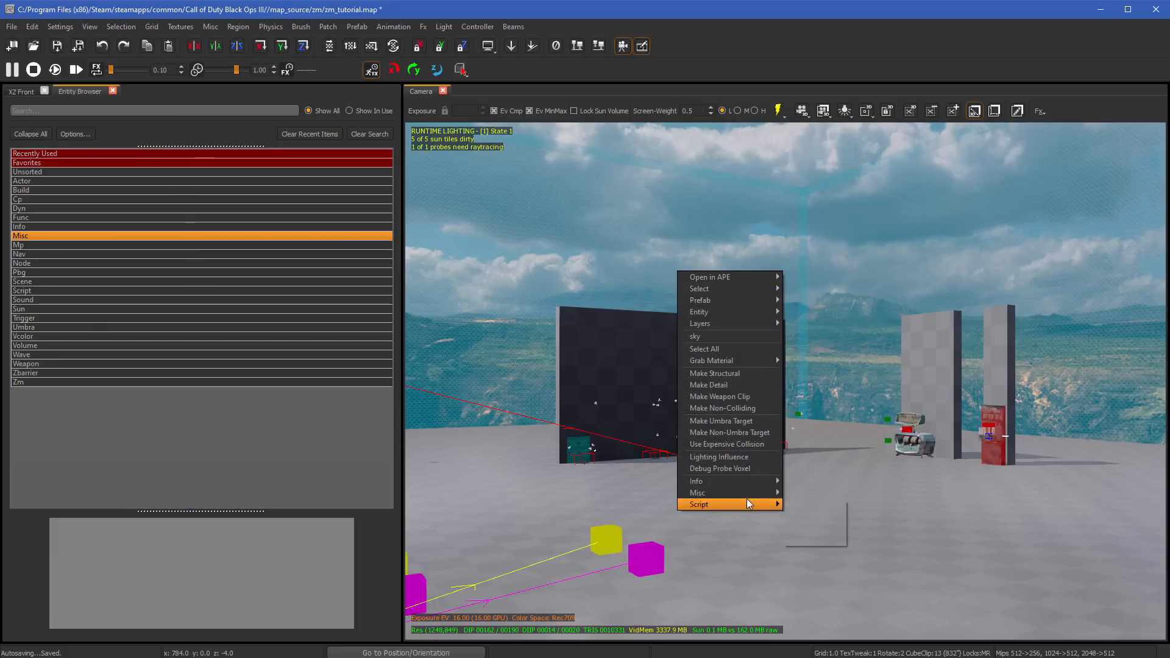
pyautogui.moveTo(730, 493)
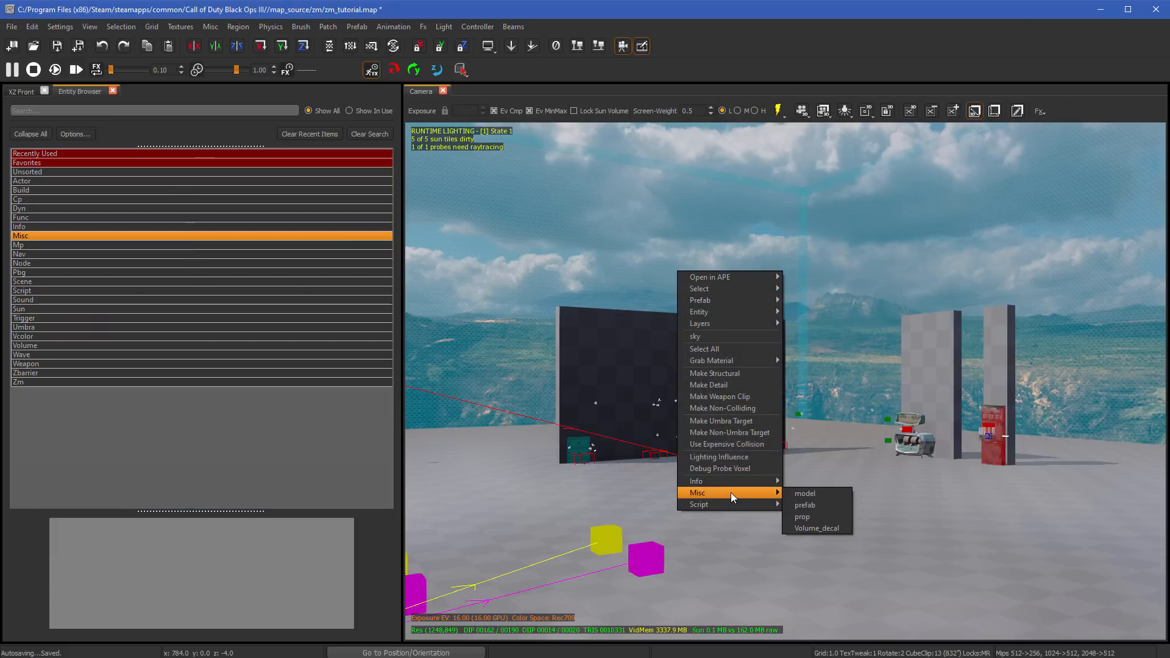
pyautogui.moveTo(762, 505)
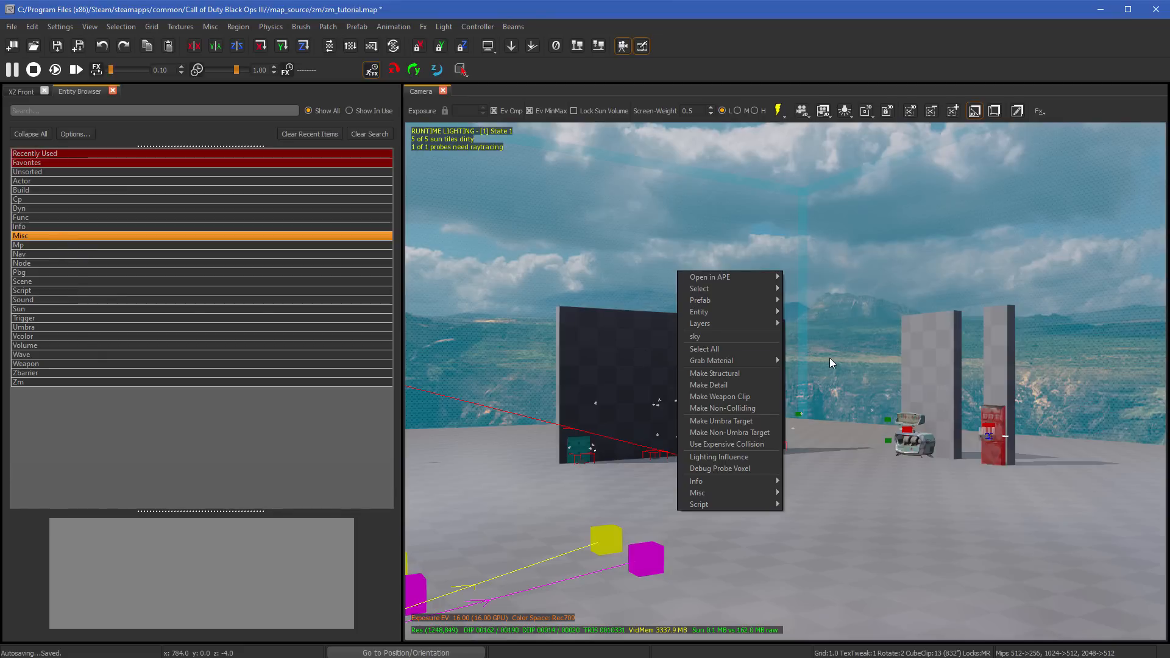
pyautogui.click(852, 359)
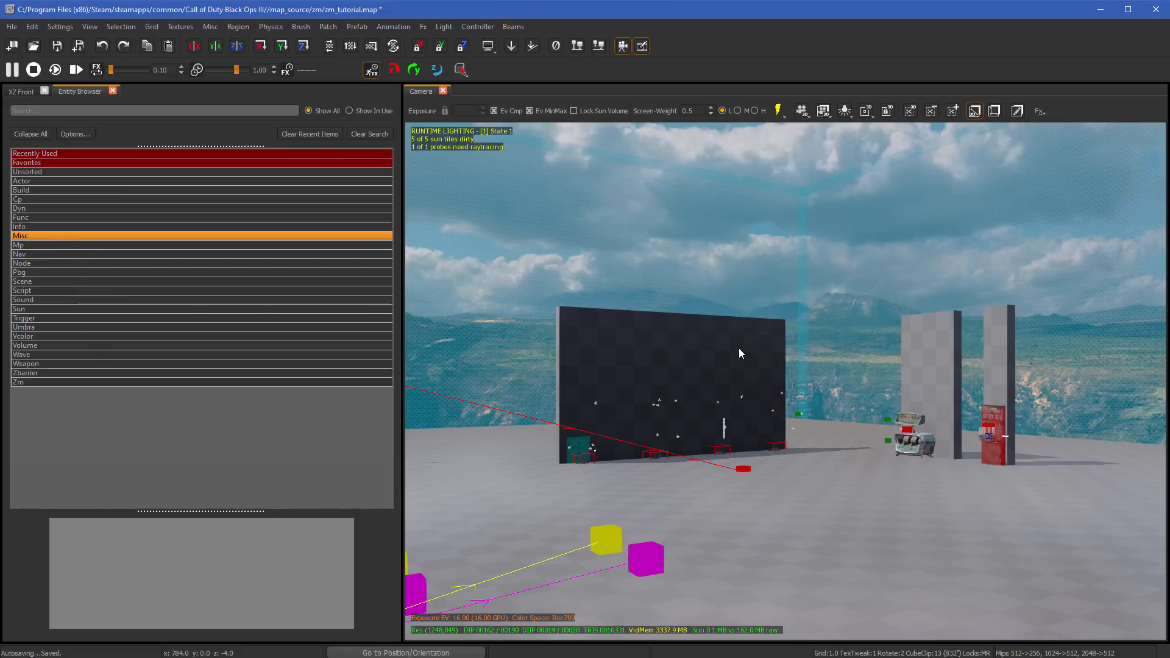
pyautogui.press('b')
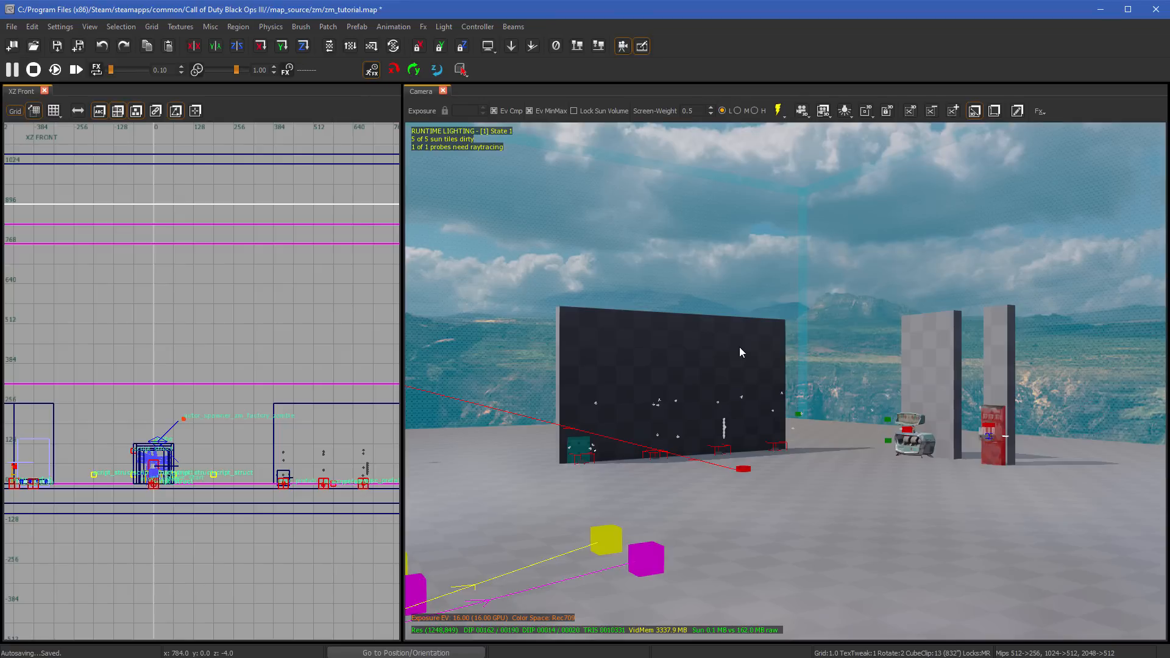
# - Toggle the SunVolumes filter off and back on in the Filter Window's Volumes list, and close the window
pyautogui.press('f')
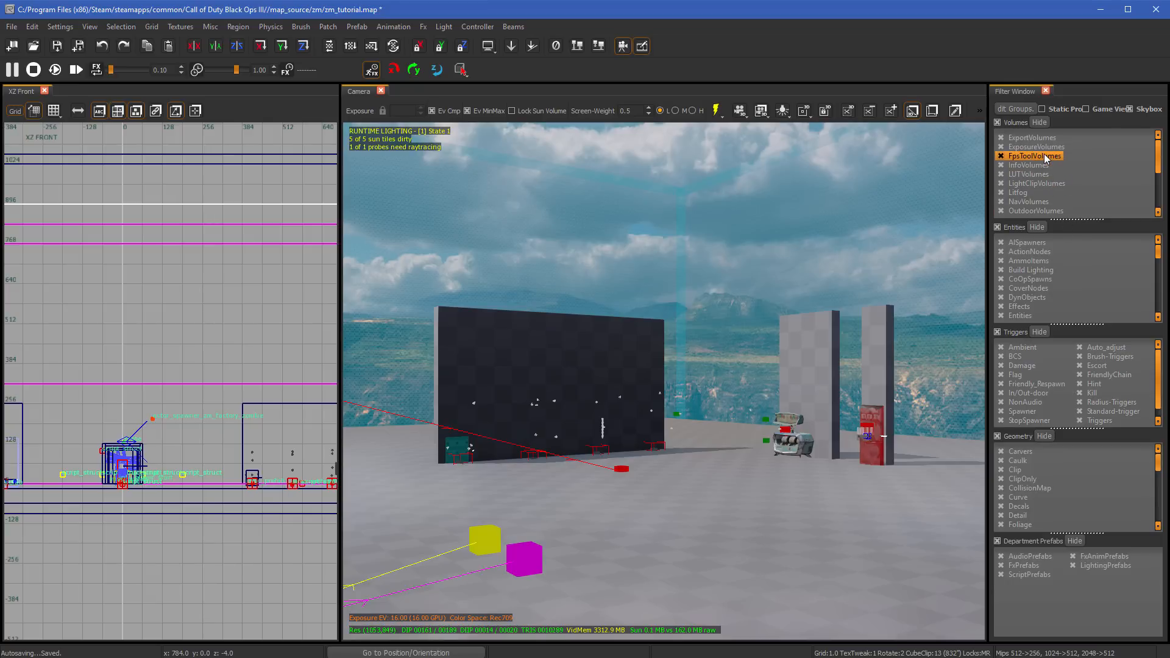
pyautogui.scroll(-2, 1030, 183)
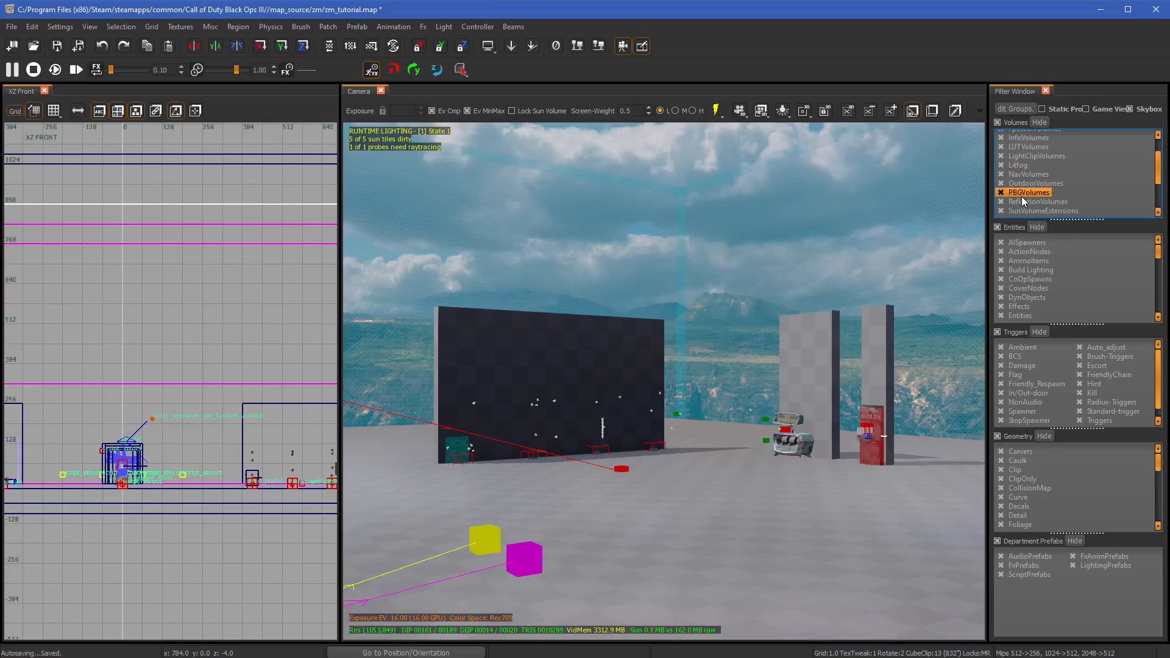
pyautogui.click(1001, 193)
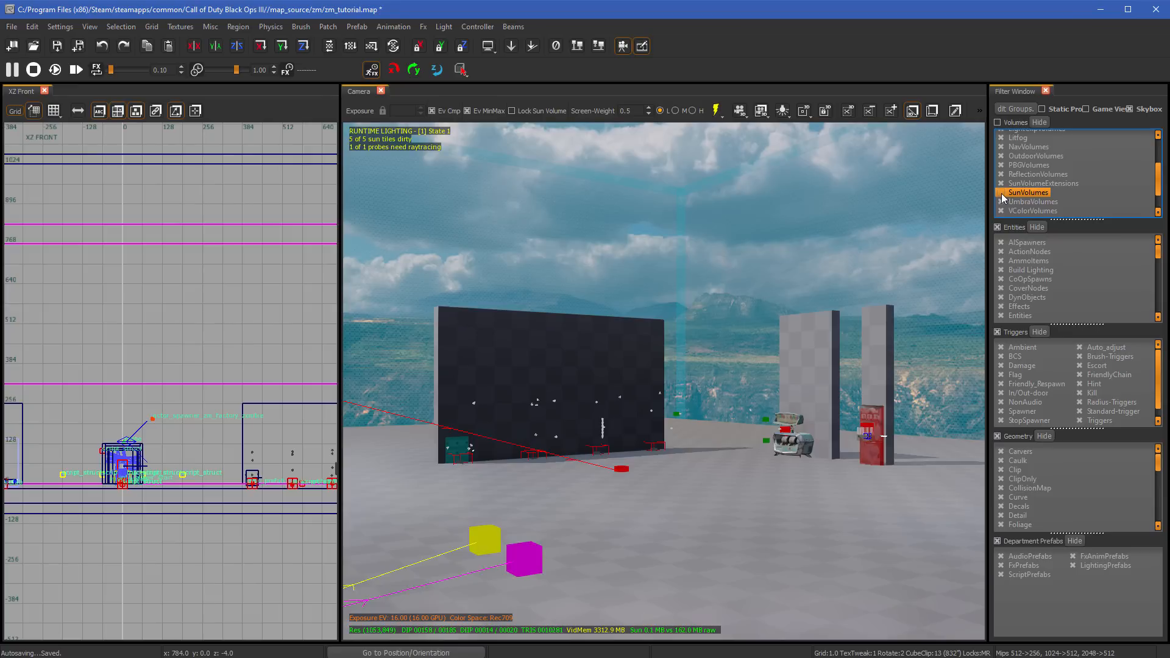
pyautogui.click(1001, 193)
pyautogui.scroll(2, 1003, 196)
pyautogui.scroll(-3, 1003, 197)
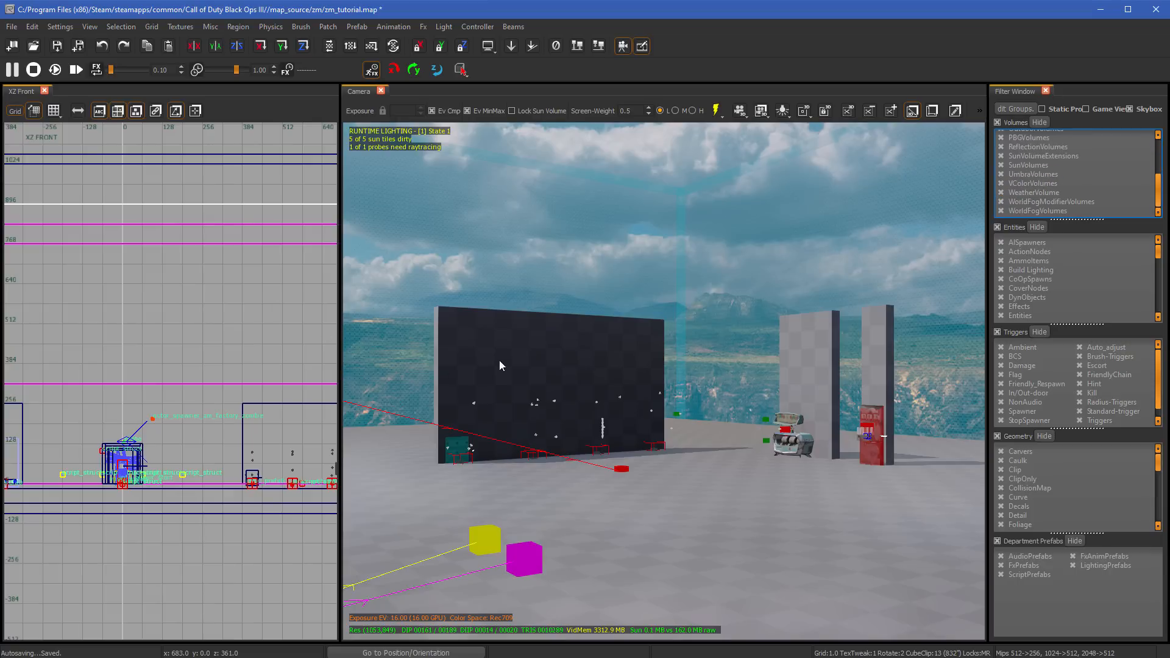
pyautogui.press('f')
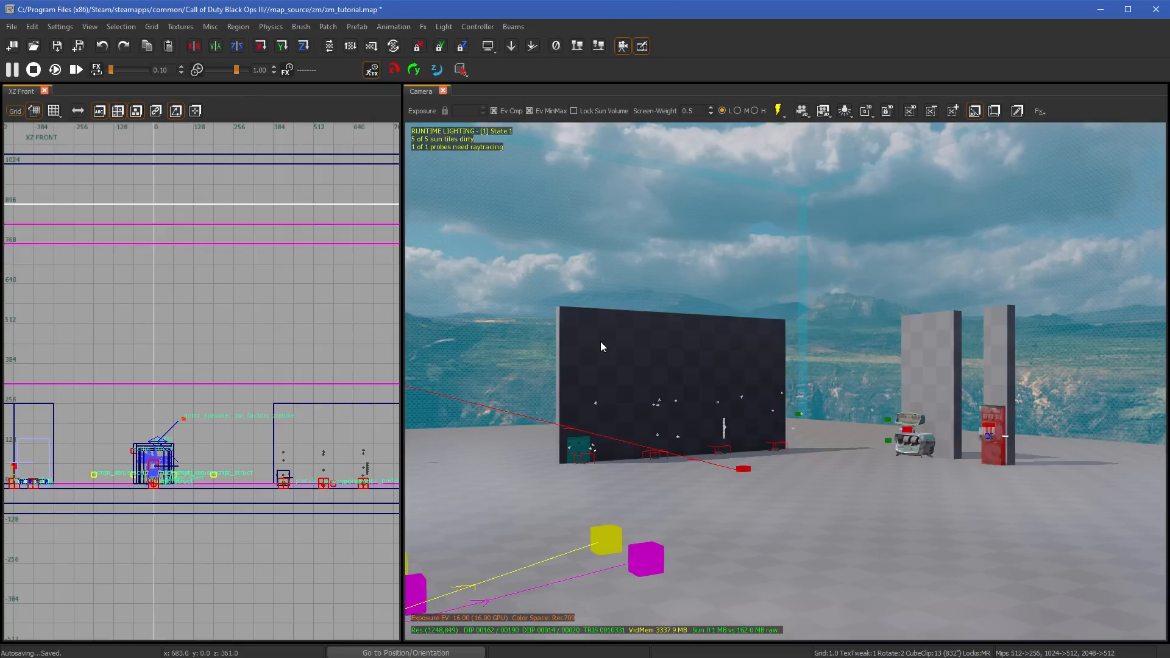
# - Open Layers docked with the XZ Front view, hide and show the 000_Global layer again, and close Layers
pyautogui.press('l')
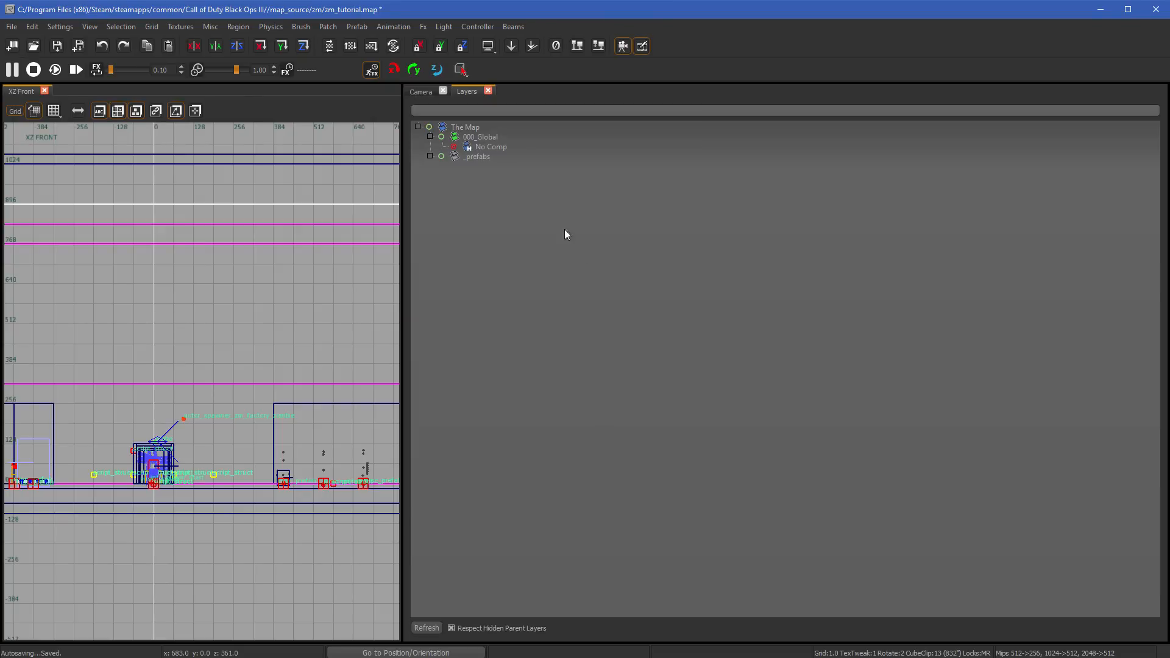
pyautogui.moveTo(468, 92); pyautogui.dragTo(181, 306)
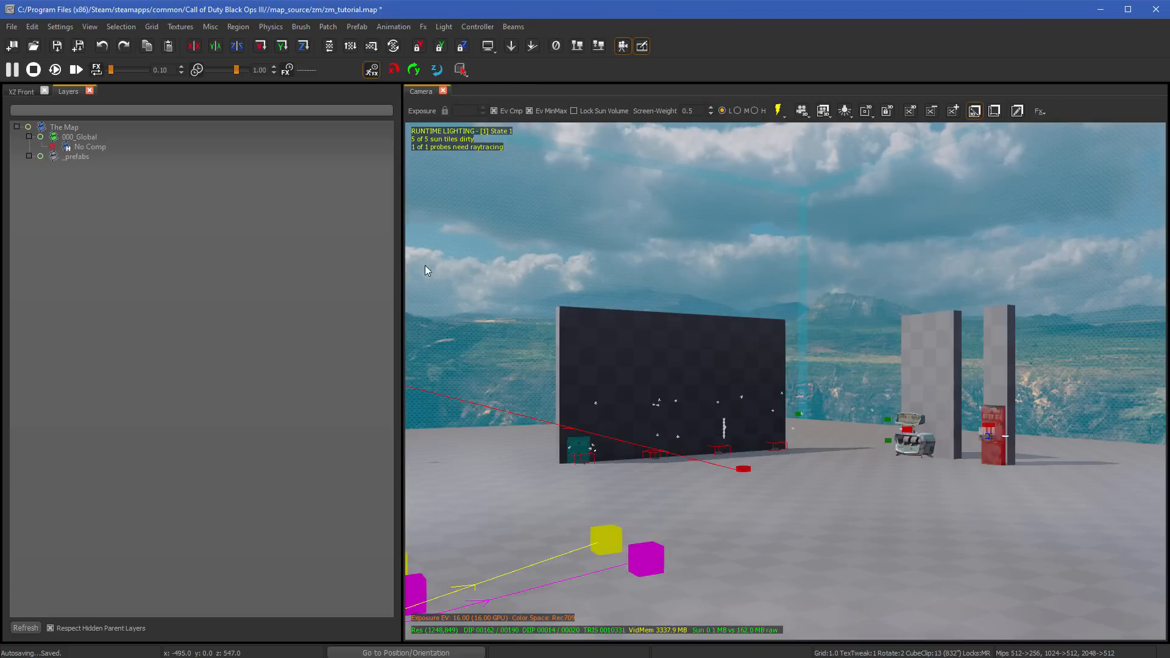
pyautogui.click(44, 138)
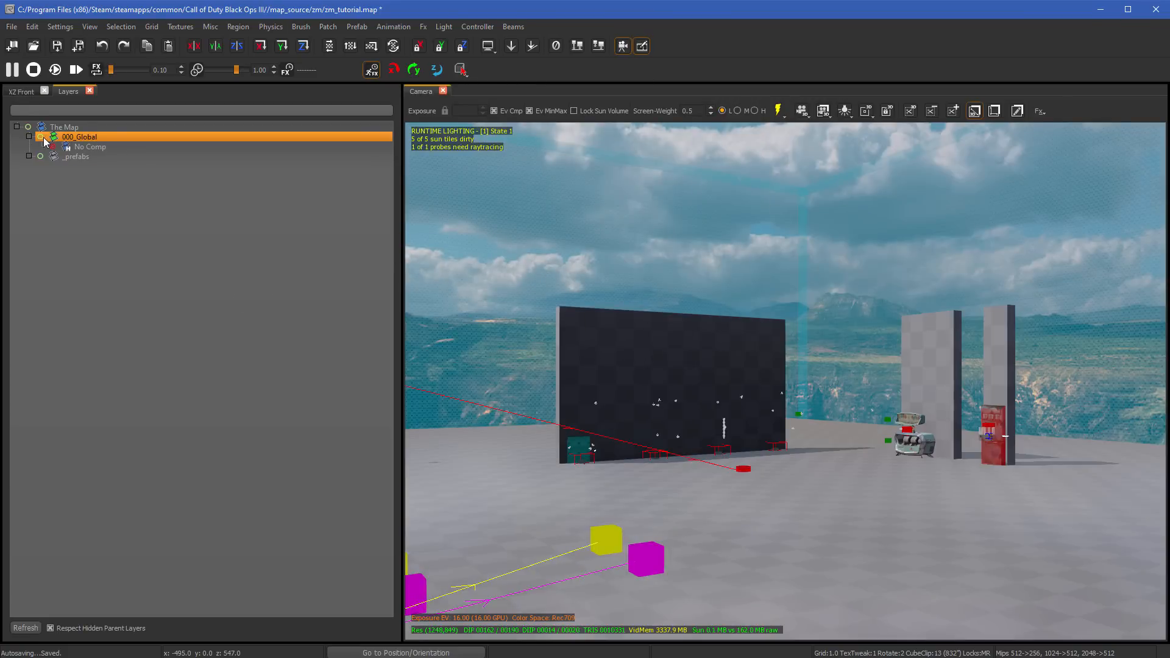
pyautogui.click(41, 137)
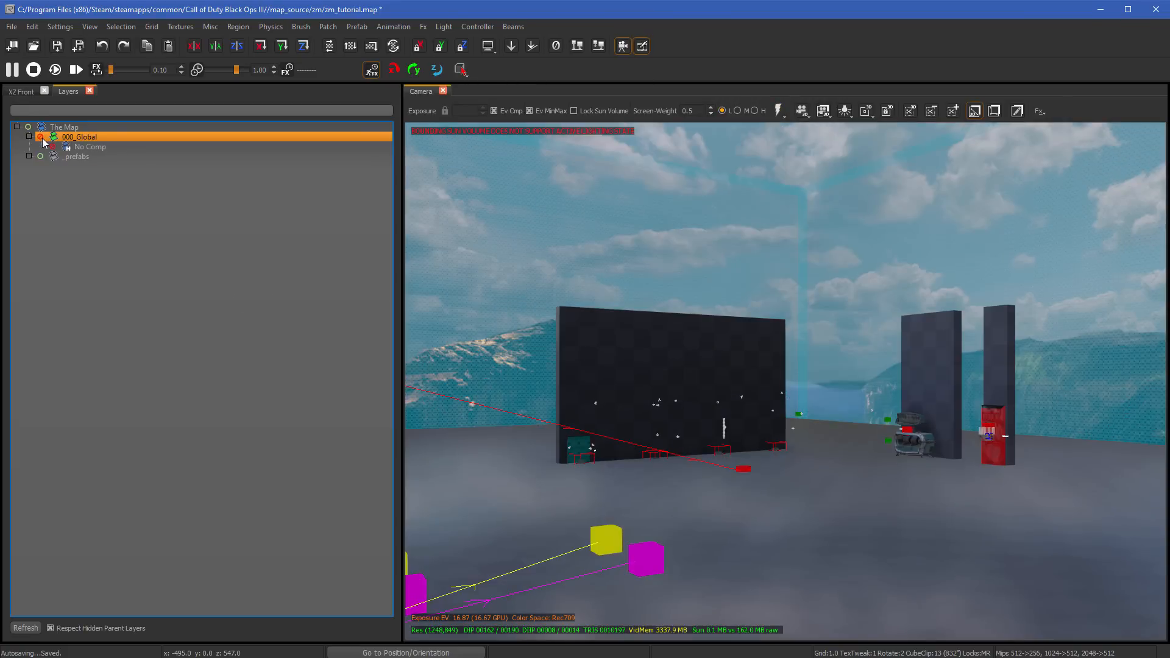
pyautogui.click(41, 138)
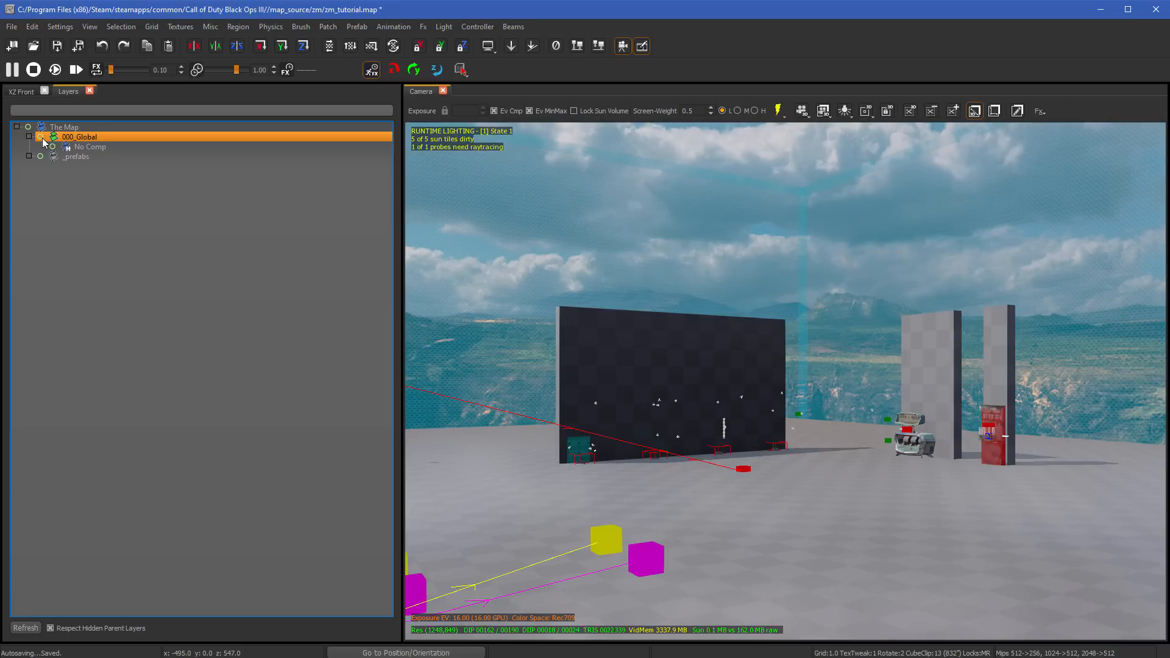
pyautogui.click(230, 277)
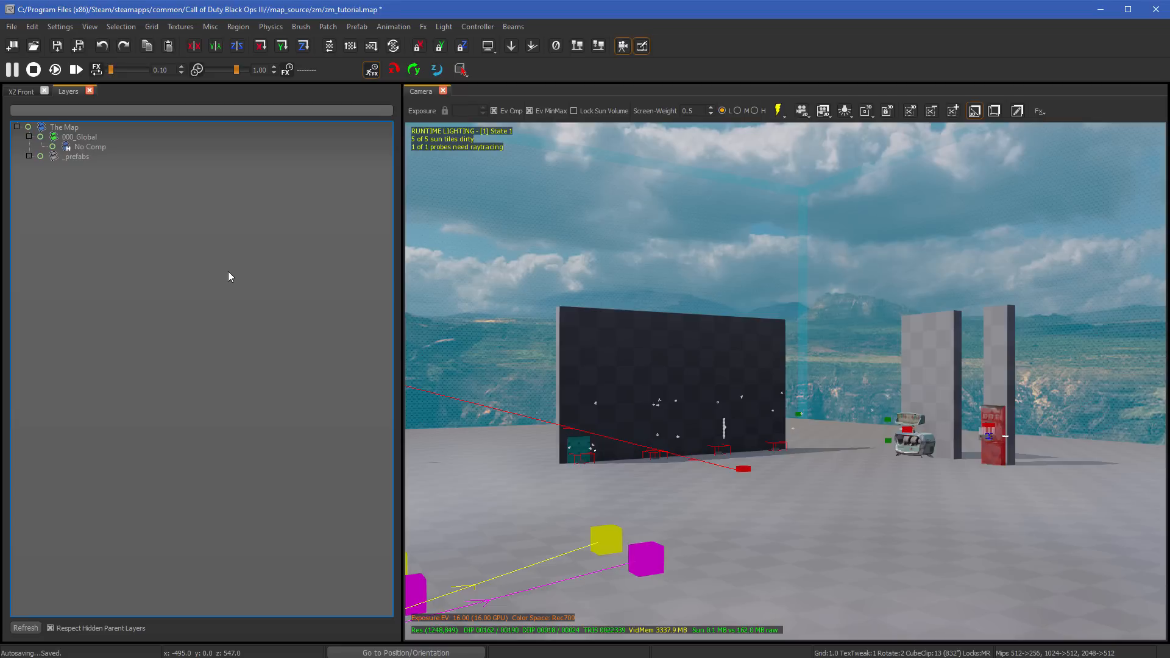
pyautogui.click(40, 139)
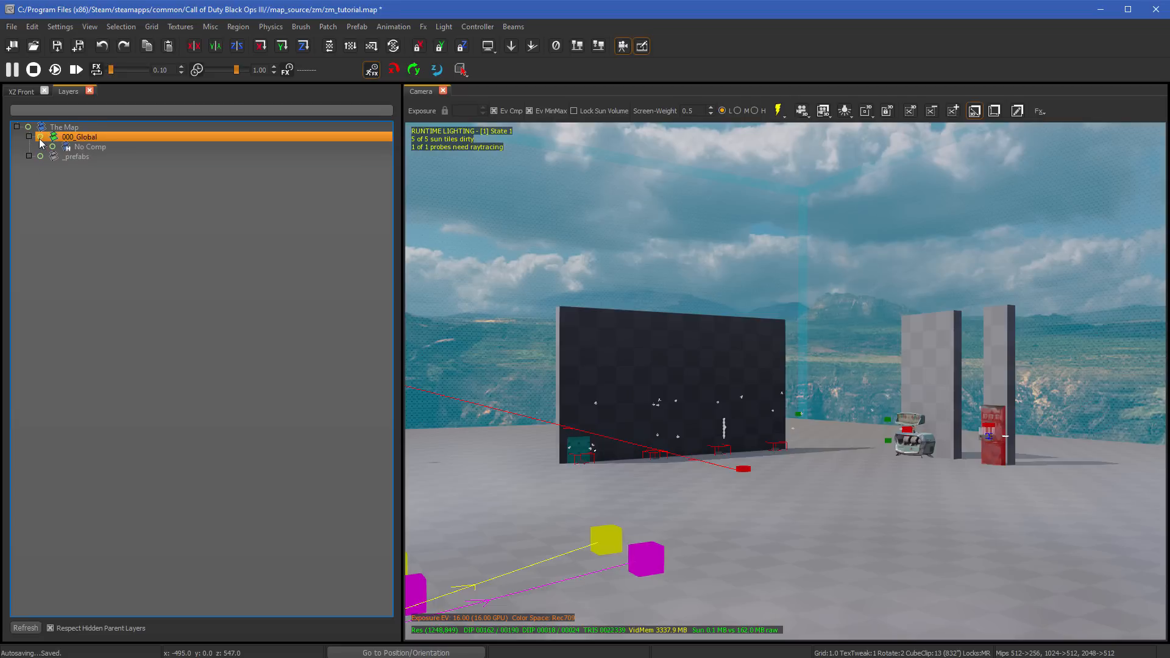
pyautogui.click(89, 91)
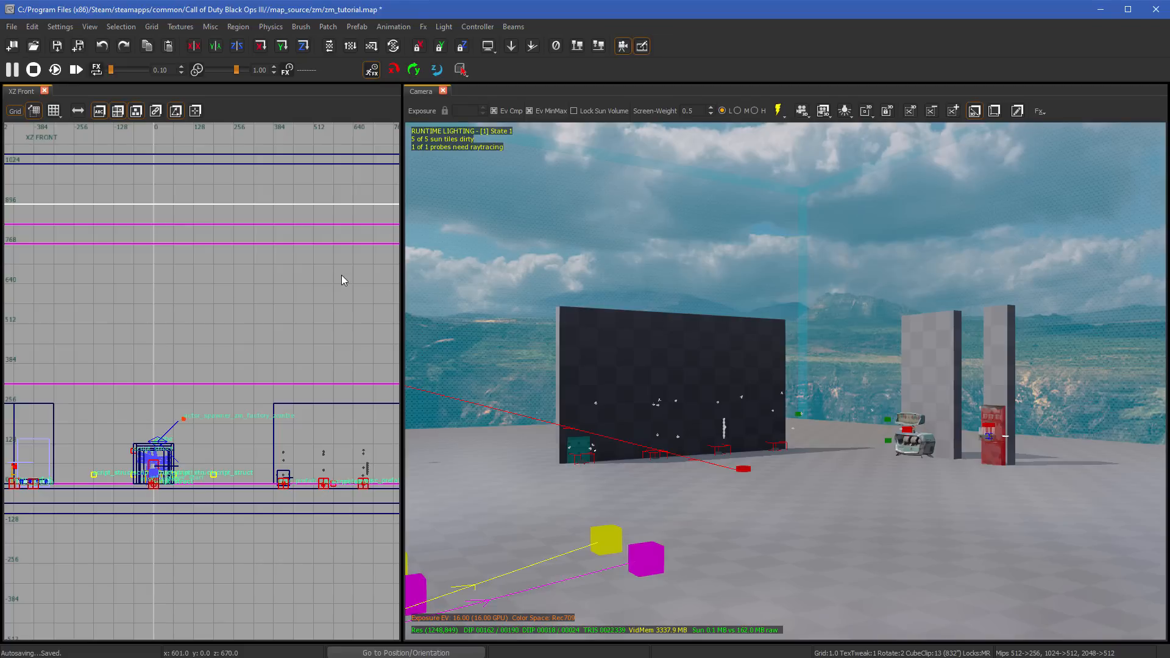
# - Open the Models browser docked with the XZ Front view and list all available models
pyautogui.press('m')
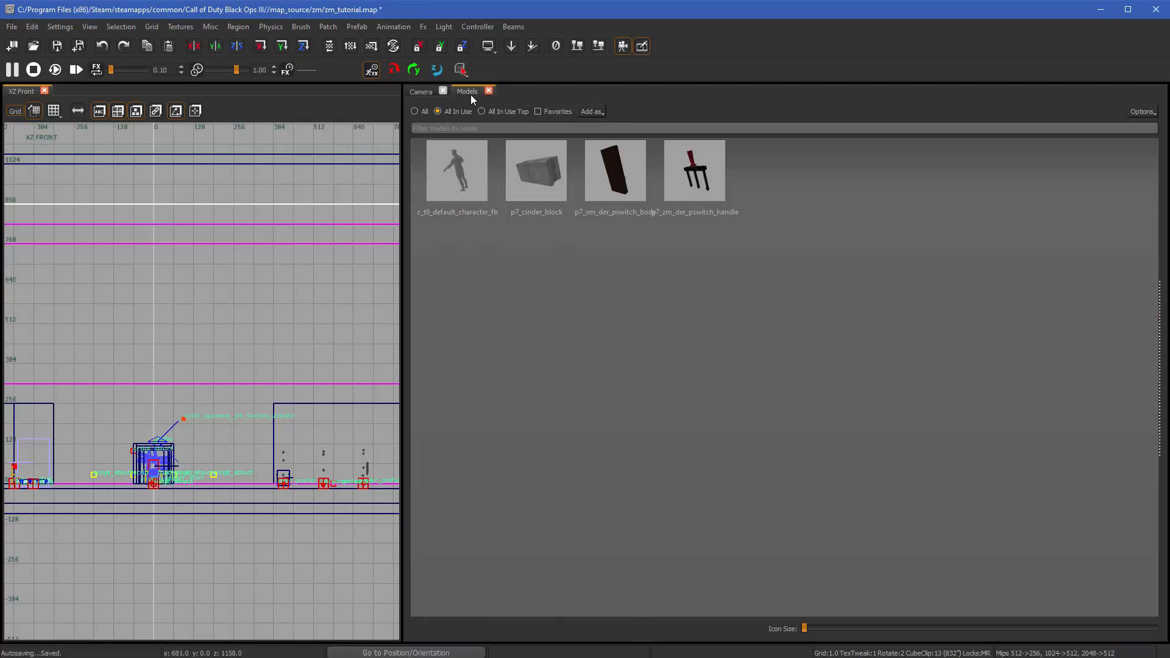
pyautogui.moveTo(471, 94); pyautogui.dragTo(192, 243)
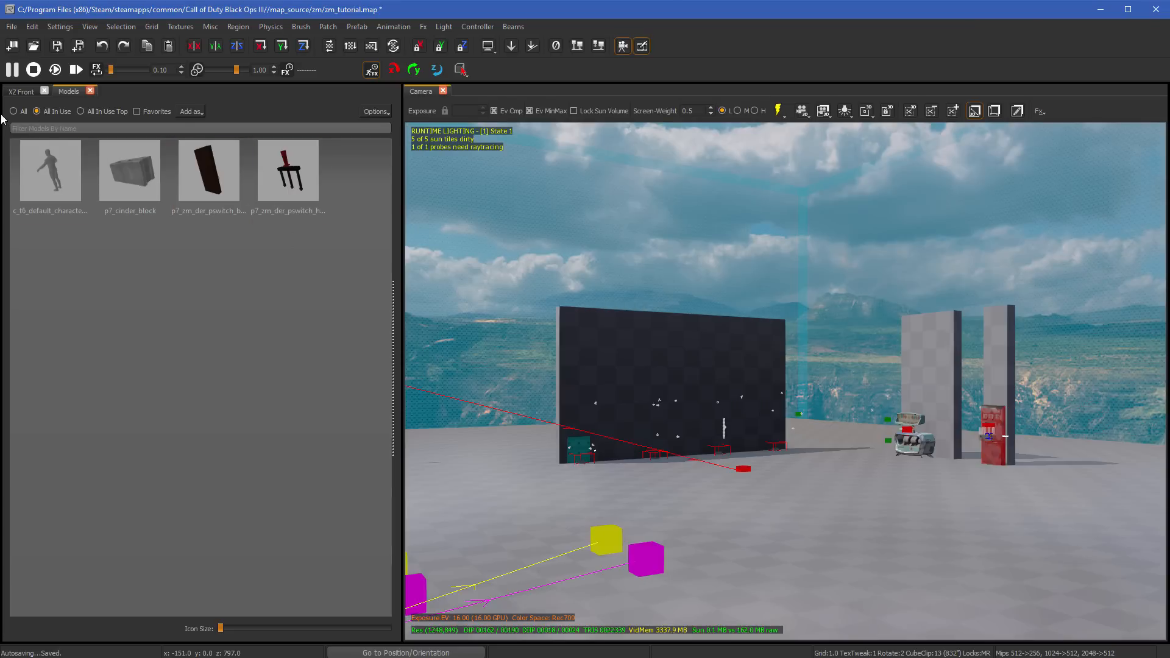
pyautogui.click(13, 111)
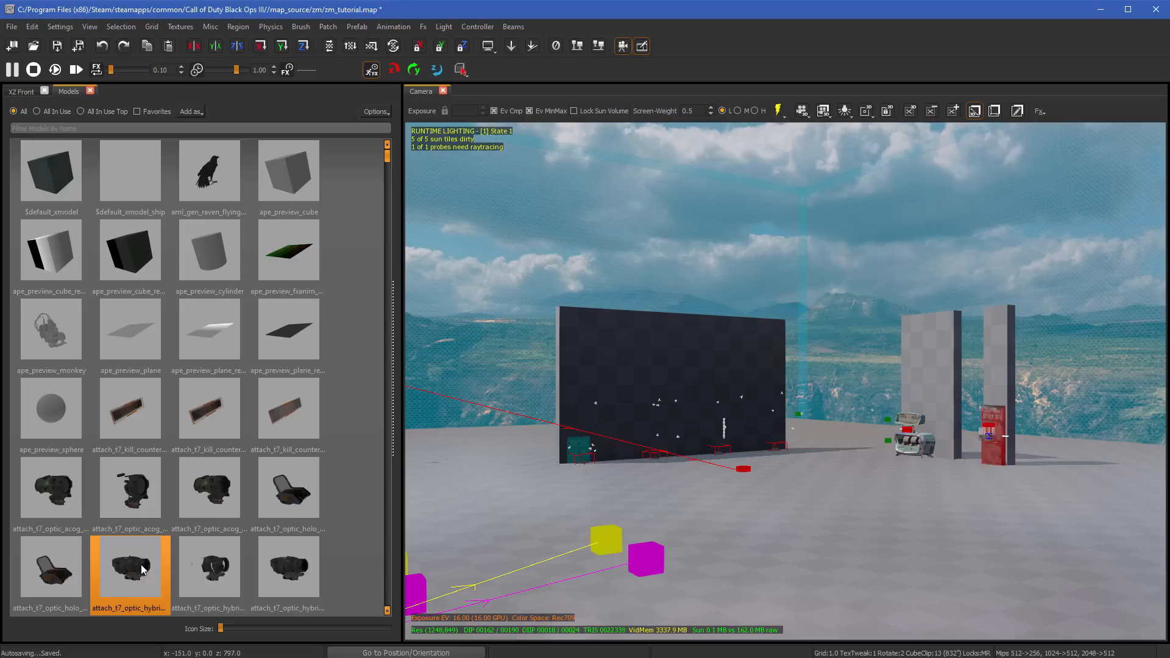
# - Place a hybrid optic attachment model on the floor in front of the large dark wall and deselect it
pyautogui.moveTo(143, 570); pyautogui.dragTo(770, 466)
pyautogui.scroll(5, 806, 491)
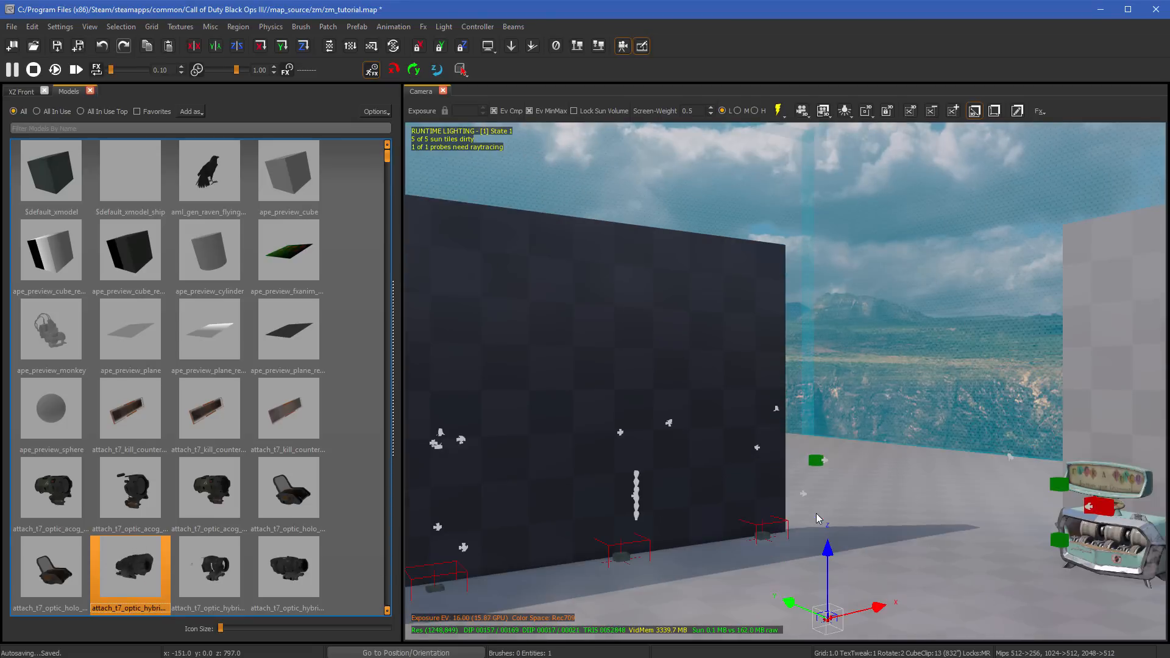
pyautogui.moveTo(819, 519); pyautogui.dragTo(870, 593, button='right')
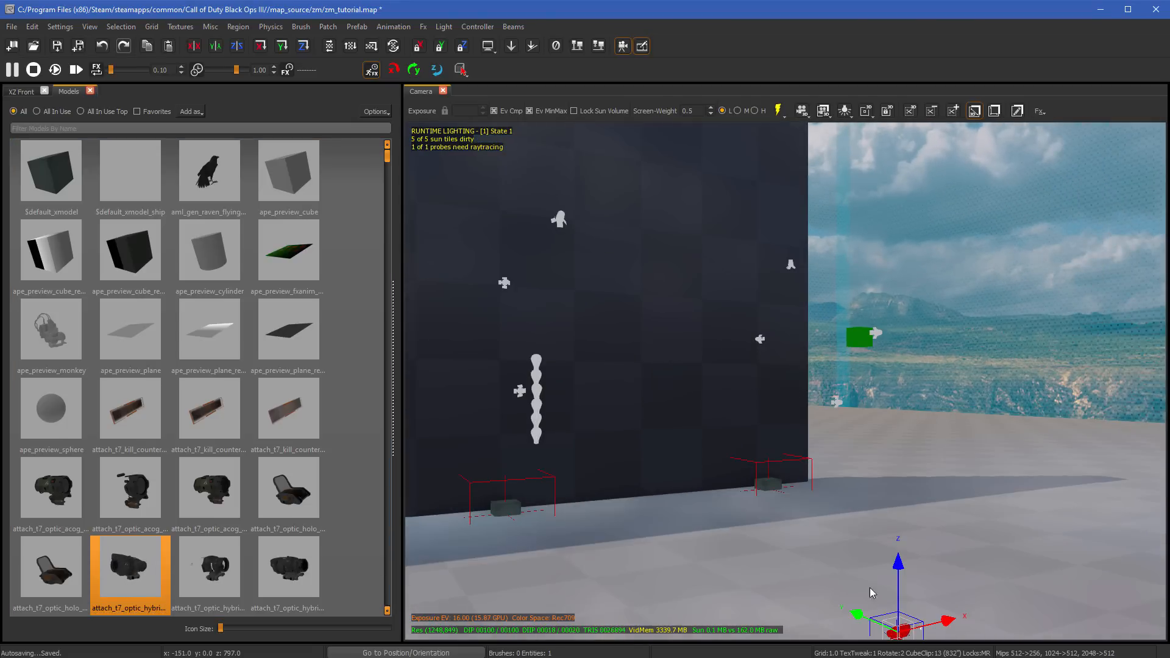
pyautogui.press('Escape')
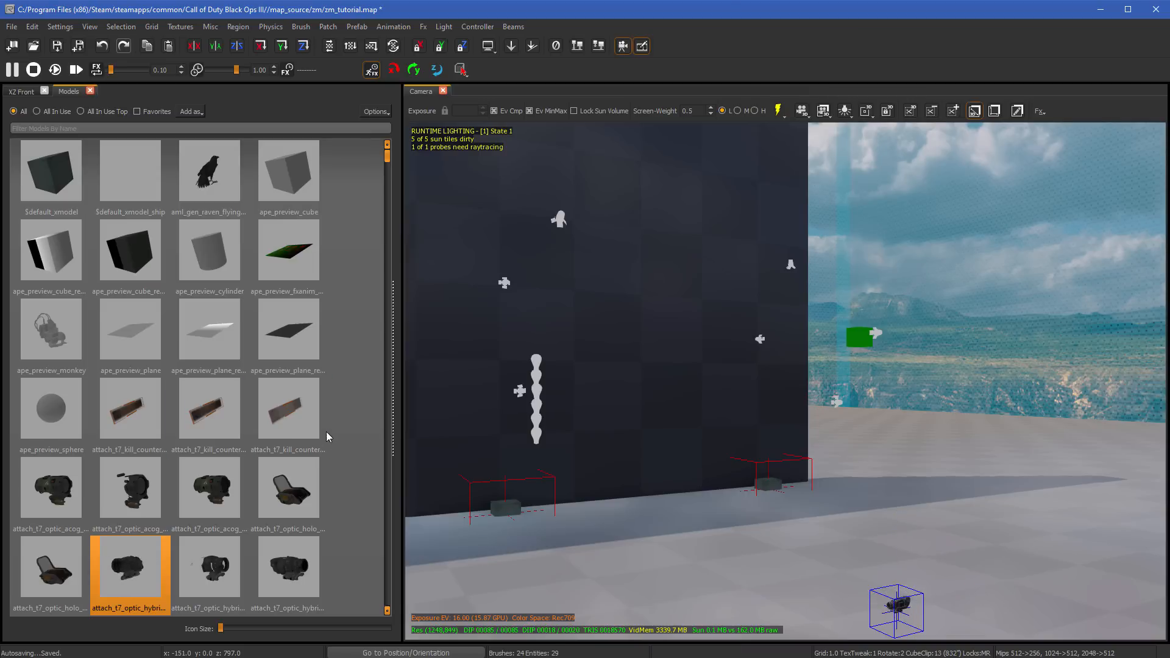
# - Undo the optic model placement and close the Models browser
pyautogui.hotkey('ctrl', 'z')
pyautogui.hotkey('ctrl', 'z')
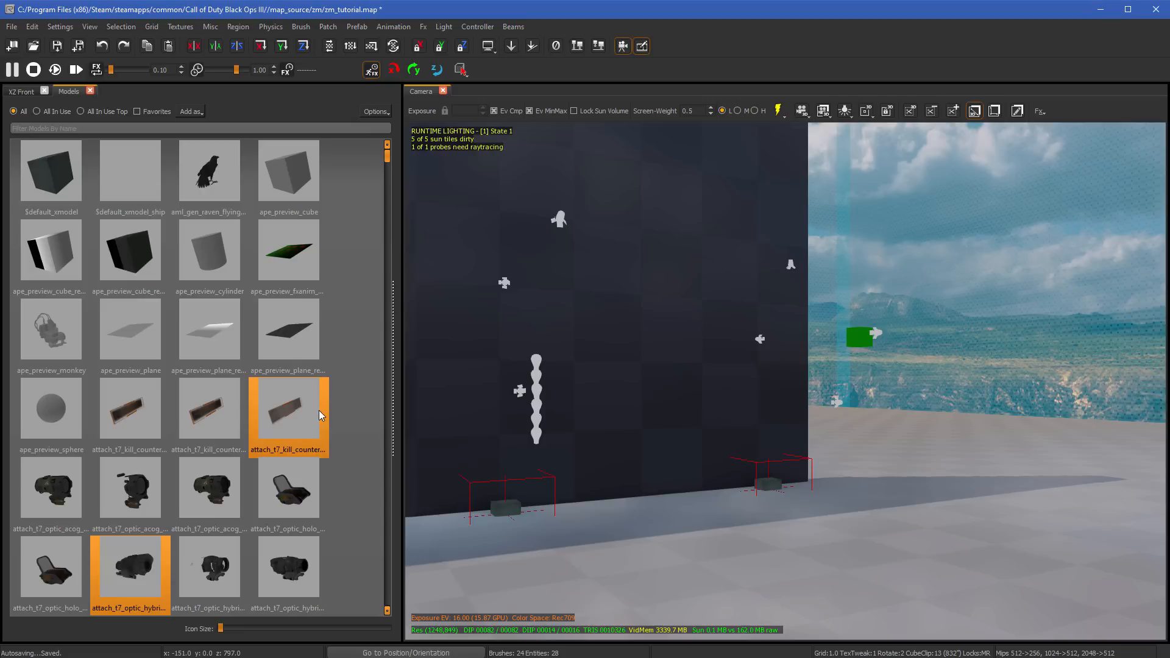
pyautogui.moveTo(508, 384); pyautogui.dragTo(753, 410, button='right')
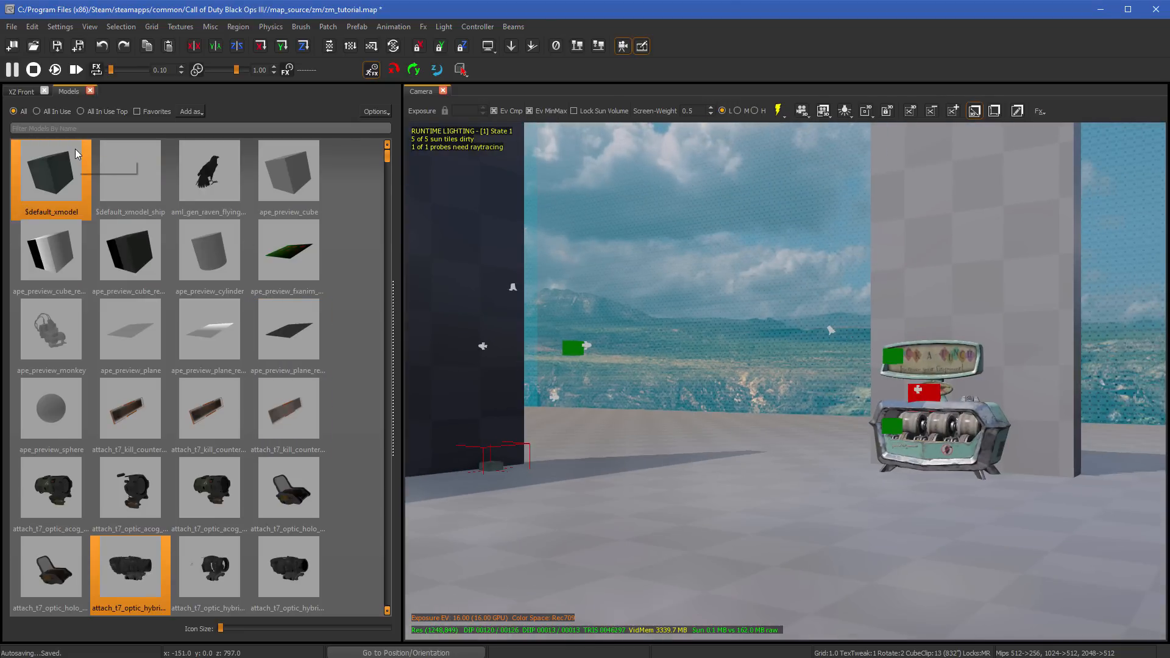
pyautogui.press('m')
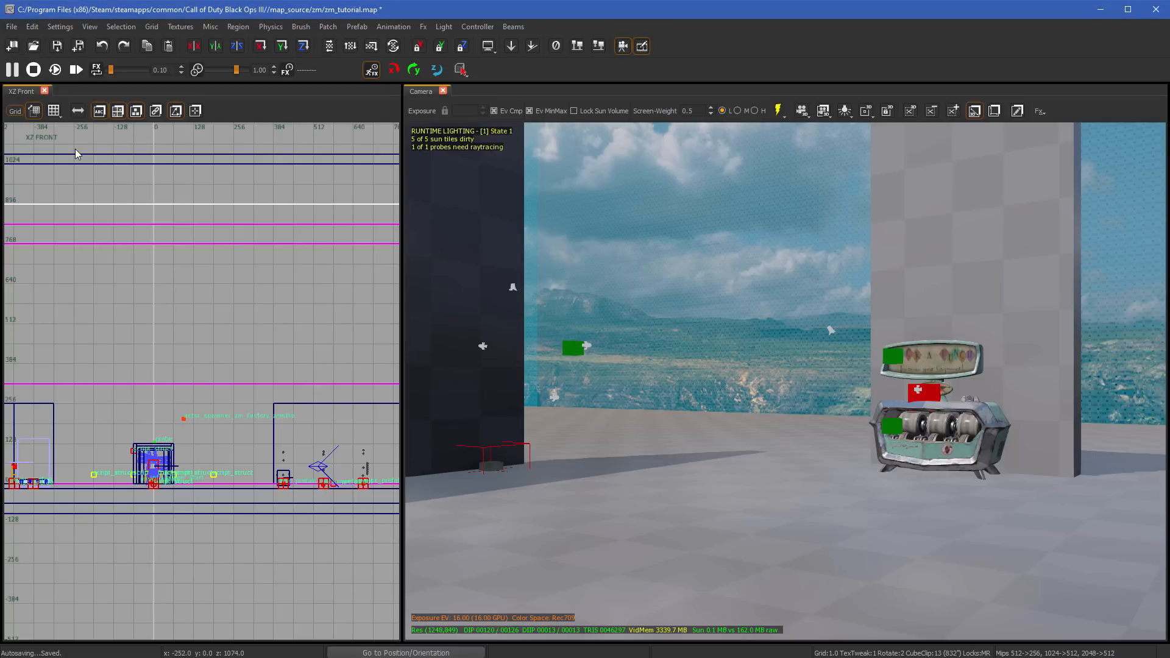
# - Open Entity Info and inspect the properties of several objects by selecting and deselecting each in the Camera view
pyautogui.press('n')
pyautogui.moveTo(671, 328); pyautogui.dragTo(476, 328, button='right')
pyautogui.moveTo(777, 303); pyautogui.dragTo(711, 433, button='right')
pyautogui.keyDown('shift'); pyautogui.click(806, 466); pyautogui.keyUp('shift')
pyautogui.moveTo(805, 467); pyautogui.dragTo(690, 441, button='right')
pyautogui.press('Escape')
pyautogui.keyDown('shift'); pyautogui.click(687, 435); pyautogui.keyUp('shift')
pyautogui.press('Escape')
pyautogui.keyDown('shift'); pyautogui.click(583, 451); pyautogui.keyUp('shift')
pyautogui.press('Escape')
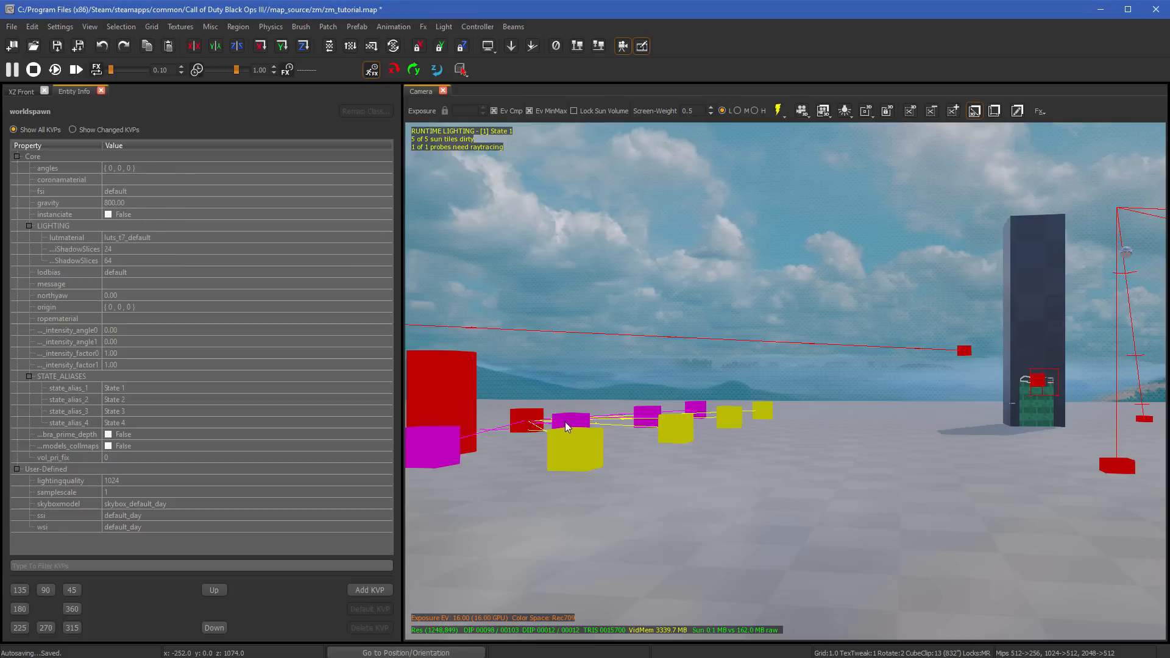
# - Inspect the magenta cube entity beside the yellow cubes, deselect it, and close Entity Info
pyautogui.keyDown('shift'); pyautogui.click(570, 420); pyautogui.keyUp('shift')
pyautogui.press('Escape')
pyautogui.moveTo(589, 424); pyautogui.dragTo(786, 422, button='right')
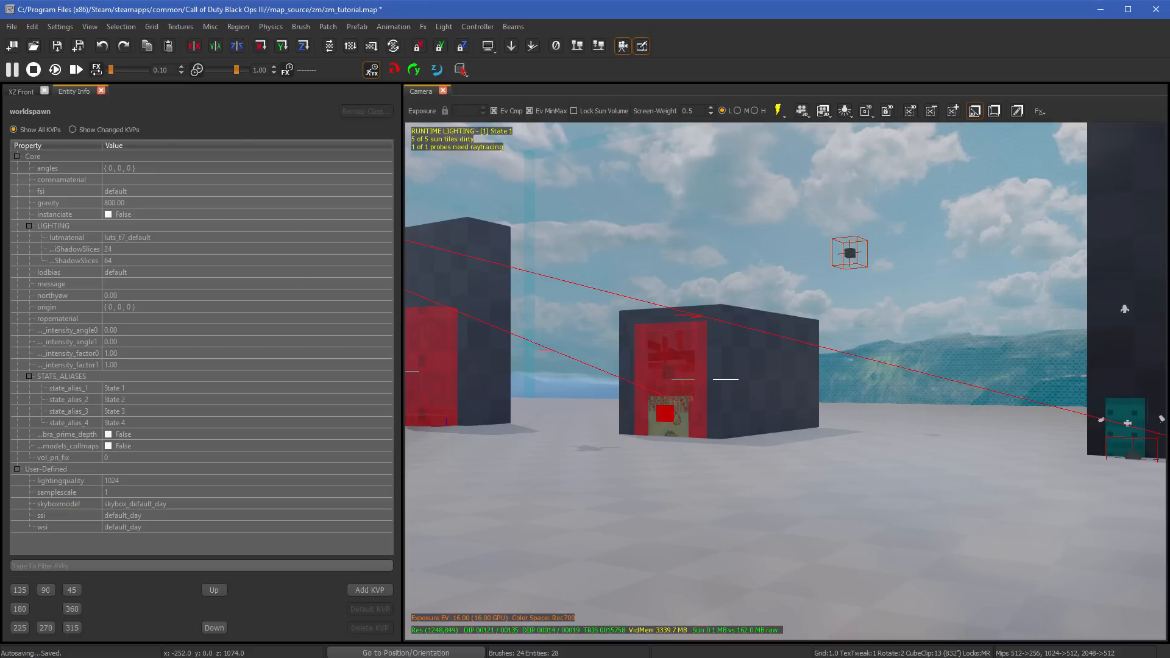
pyautogui.moveTo(786, 422); pyautogui.dragTo(627, 244, button='right')
pyautogui.press('n')
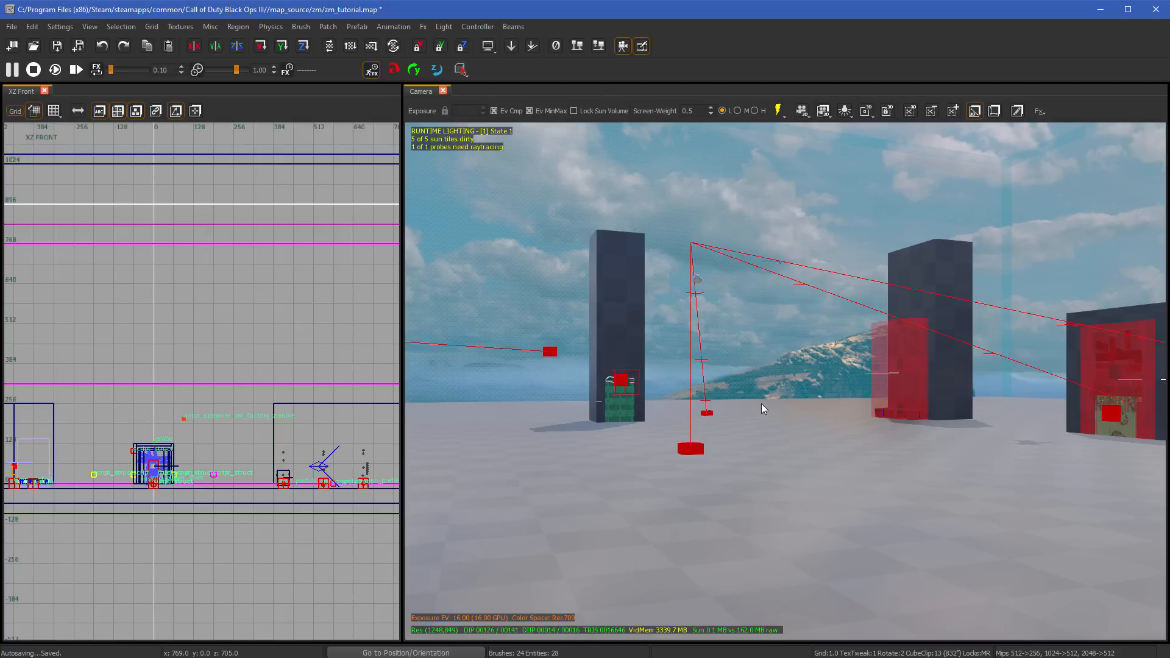
# - Open the Textures browser docked with the XZ Front view, and select the tall pillar behind the green machine
pyautogui.press('t')
pyautogui.moveTo(481, 554); pyautogui.dragTo(221, 324)
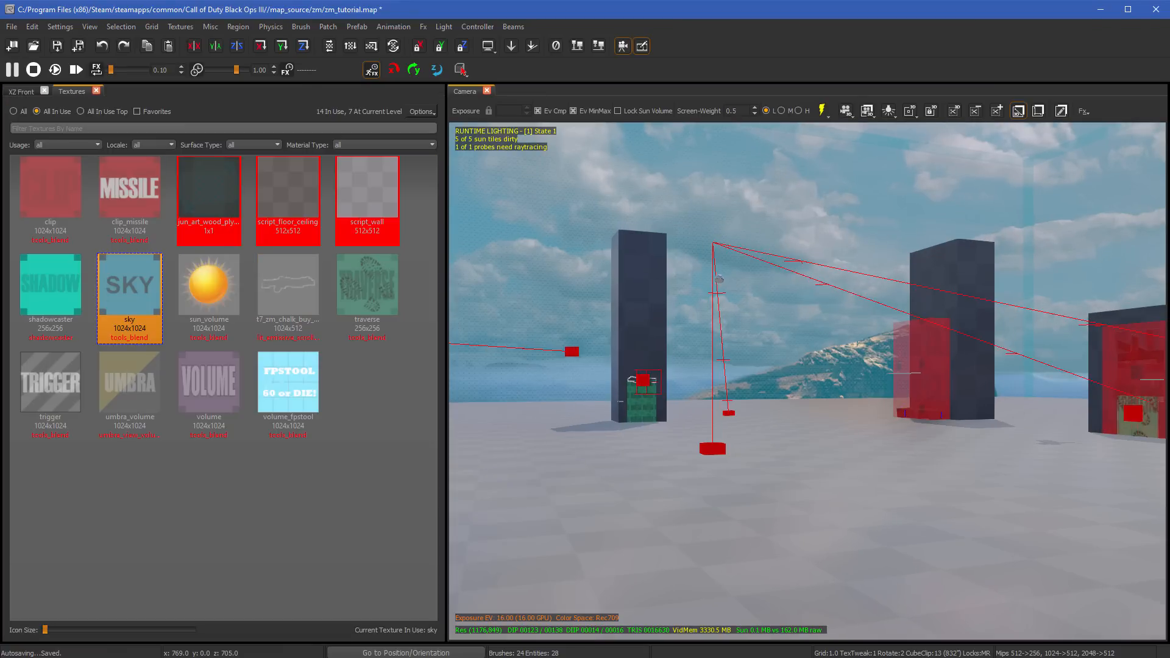
pyautogui.moveTo(683, 327); pyautogui.dragTo(683, 329, button='right')
pyautogui.click(655, 318)
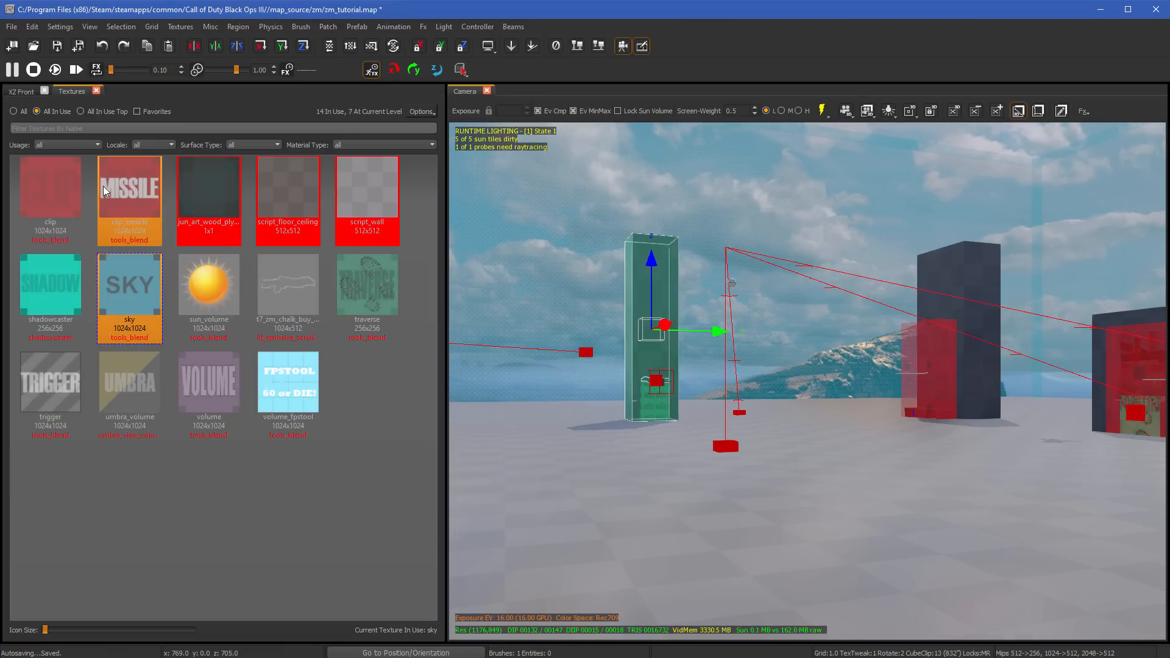
# - List all available textures, make caulk the current texture, and clear the pillar selection
pyautogui.click(20, 115)
pyautogui.scroll(-3, 253, 426)
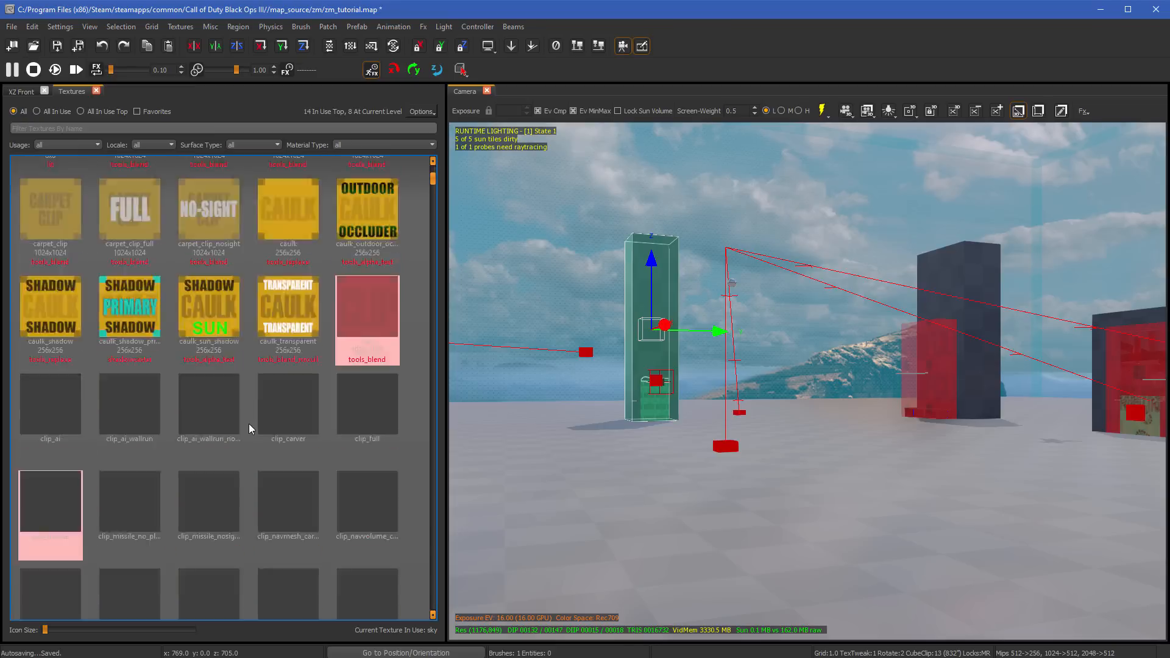
pyautogui.scroll(2, 269, 399)
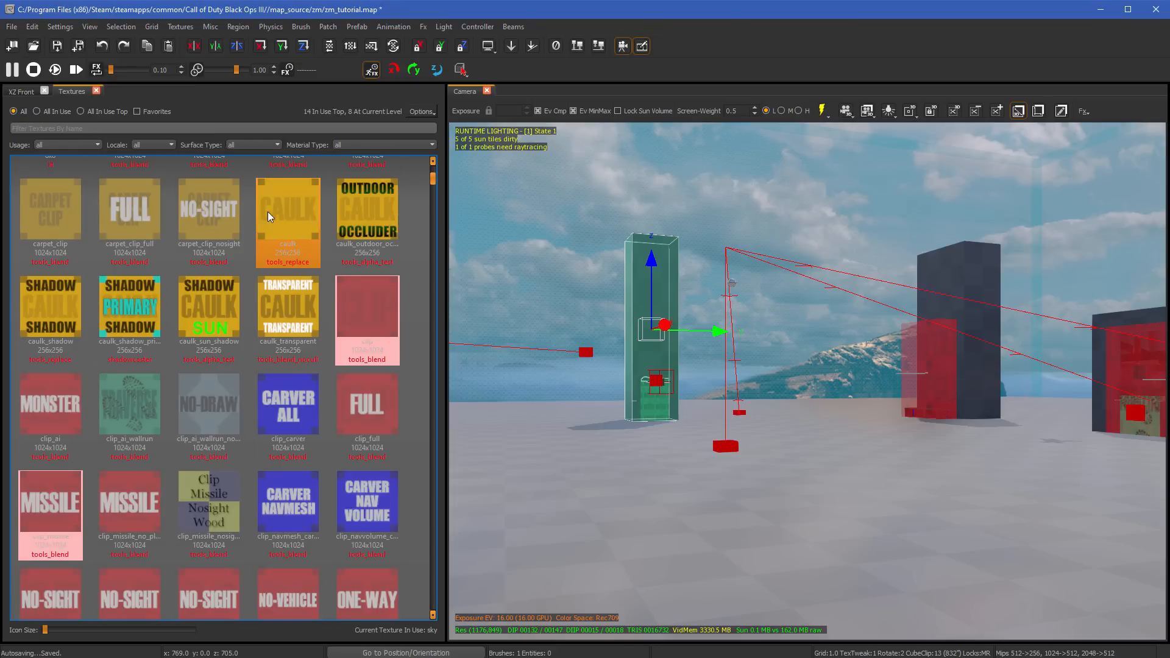
pyautogui.click(288, 251)
pyautogui.press('Escape')
# - View the controller settings in Preferences, cancel the dialog, and close the Textures browser
pyautogui.click(60, 26)
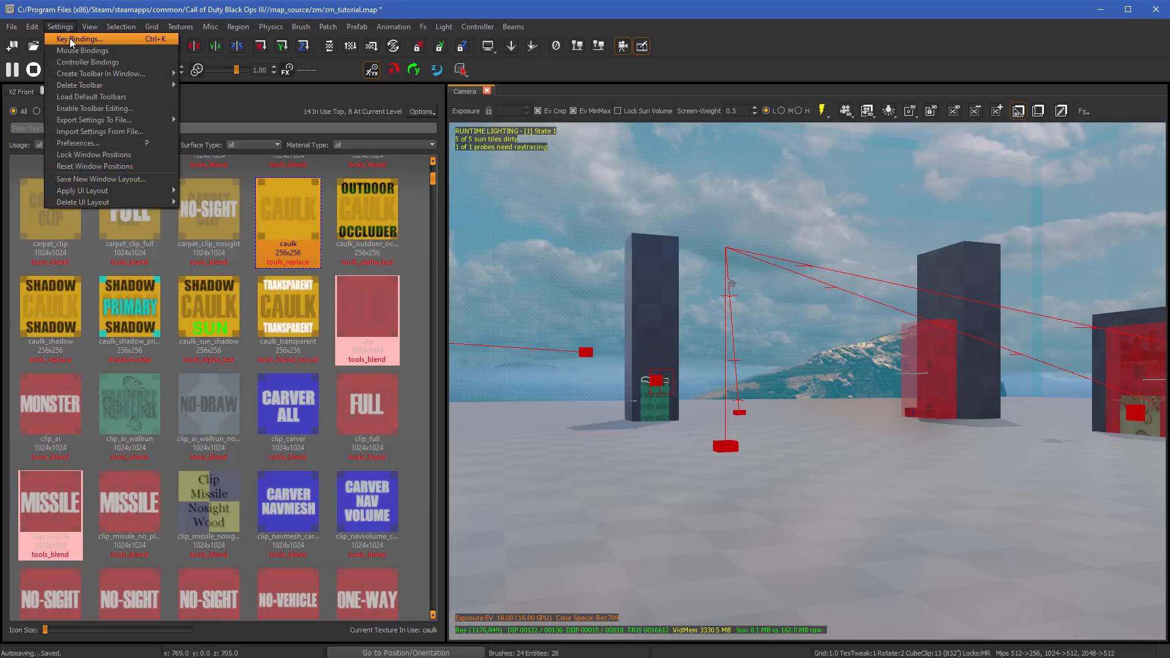
pyautogui.click(653, 315)
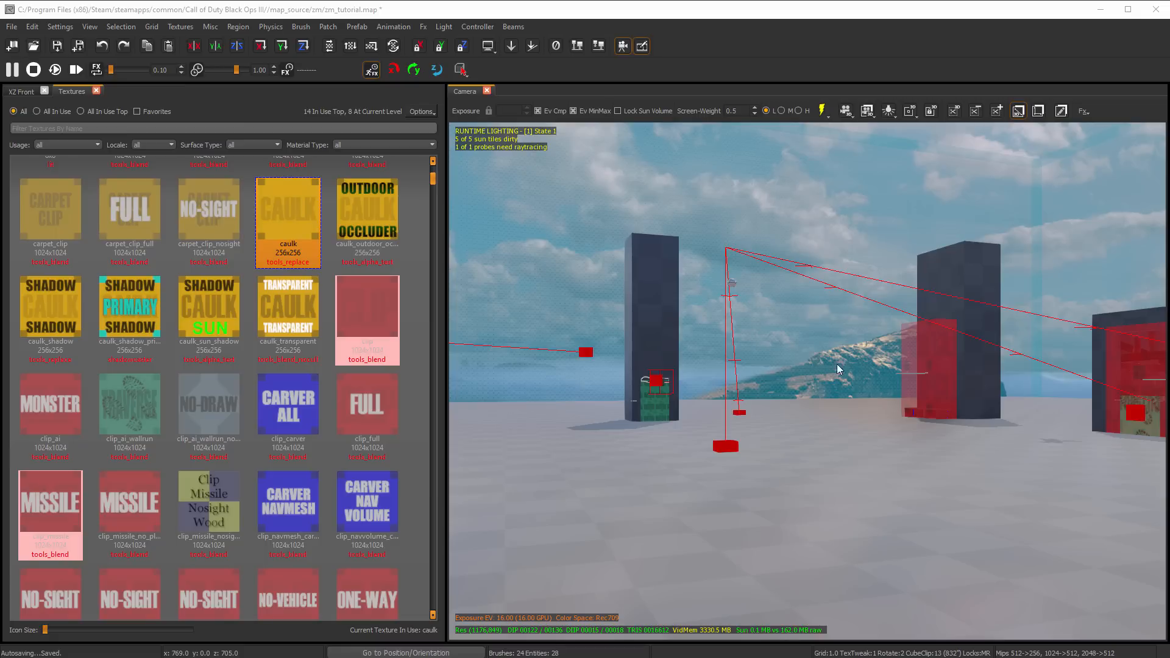
pyautogui.click(716, 383)
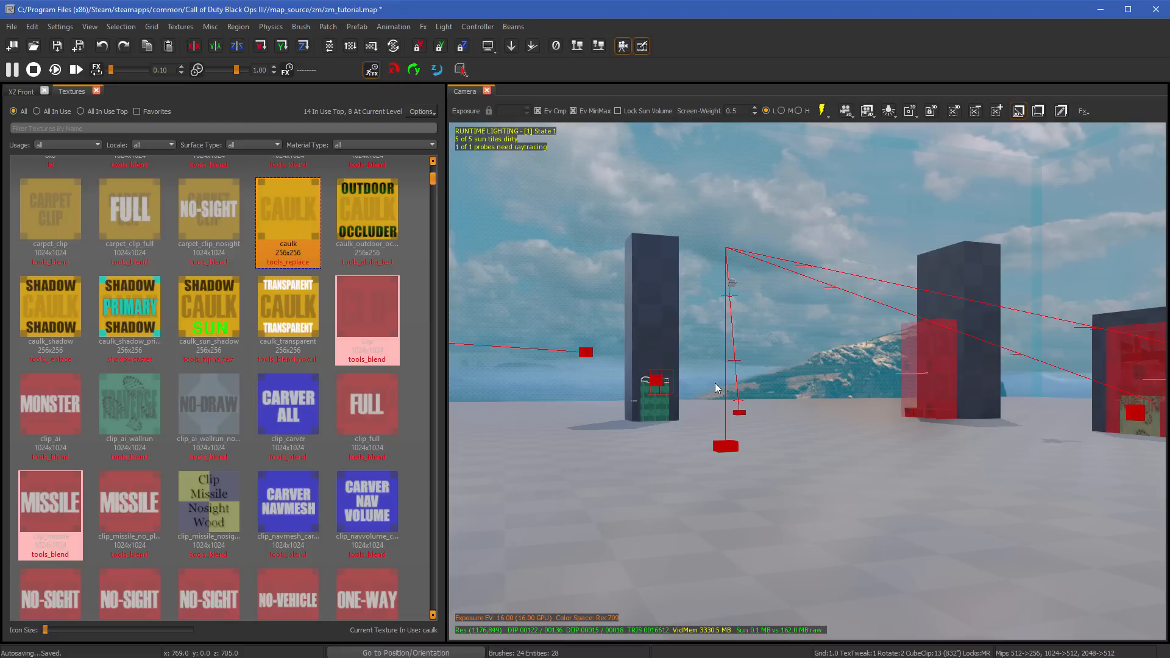
pyautogui.press('p')
pyautogui.click(768, 540)
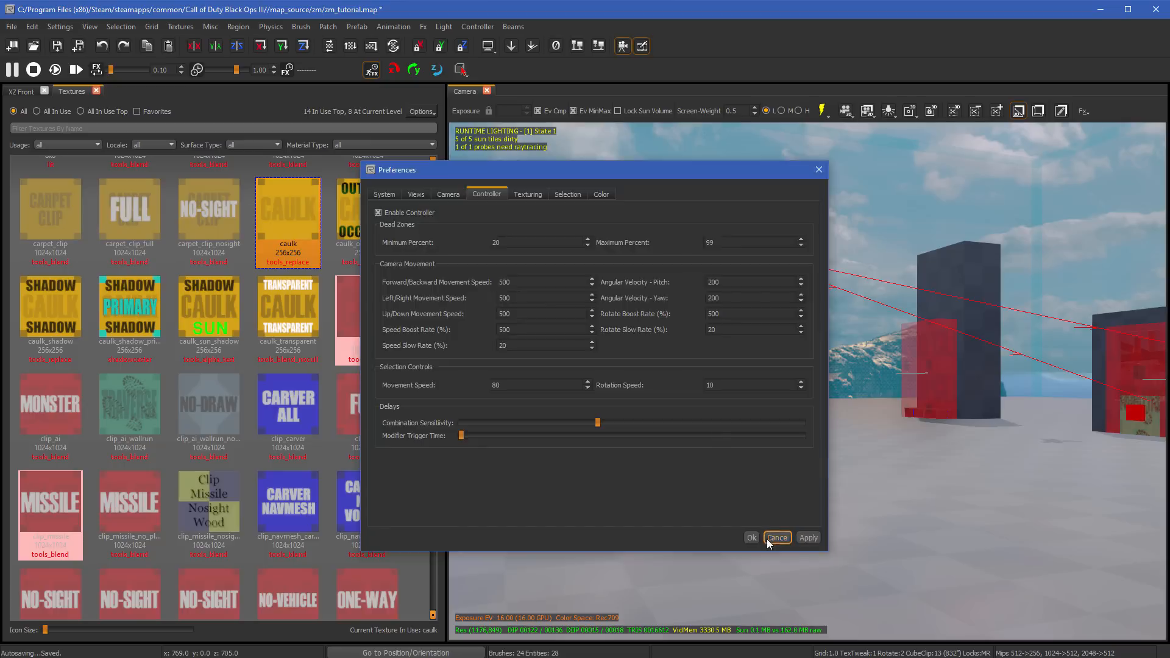
pyautogui.press('t')
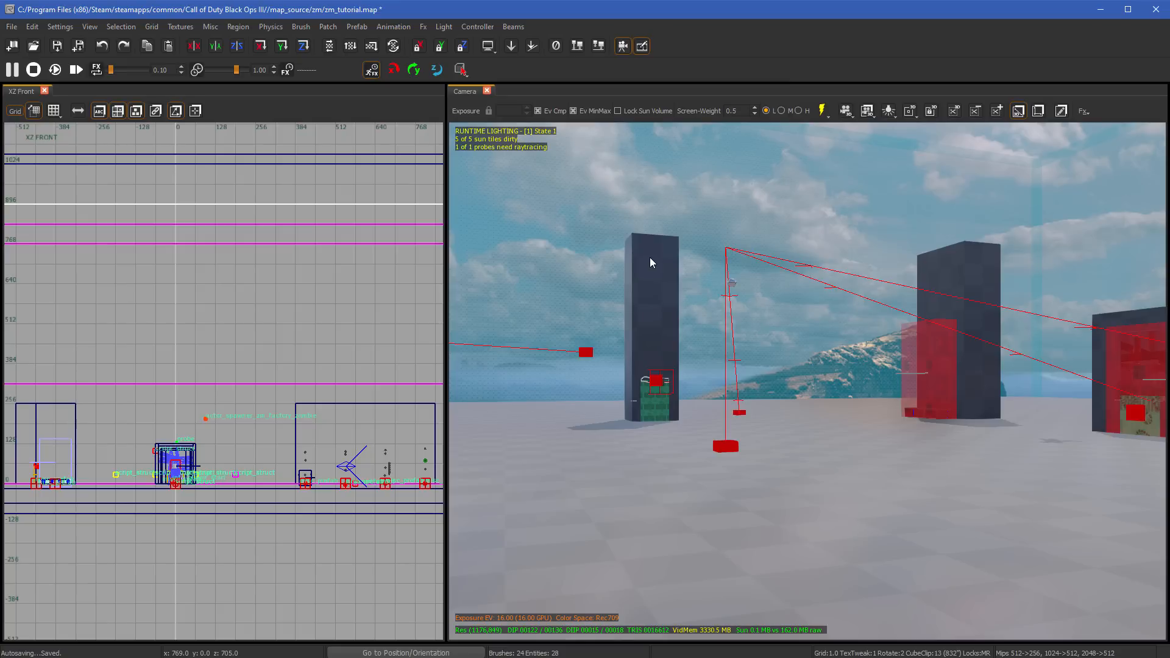
# - Move the large wall behind the perk machines slightly up, resize its height in the XZ Front view, and deselect it
pyautogui.moveTo(658, 284); pyautogui.dragTo(762, 284, button='right')
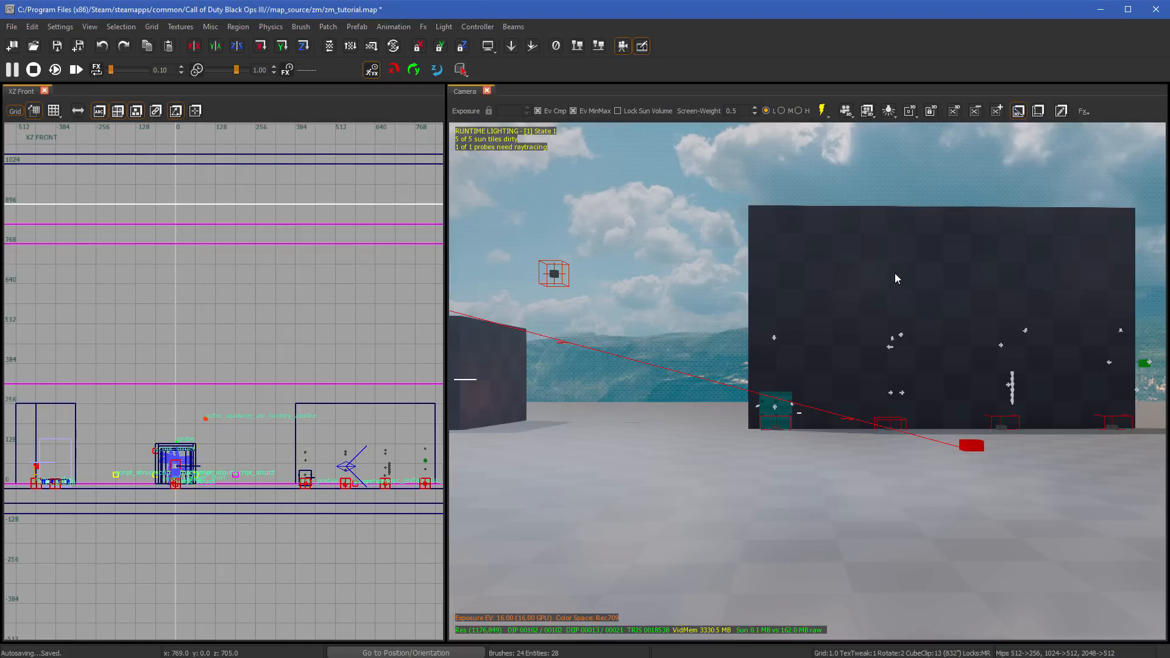
pyautogui.click(904, 280)
pyautogui.moveTo(945, 250); pyautogui.dragTo(942, 244)
pyautogui.moveTo(374, 368)
pyautogui.mouseDown()
pyautogui.moveTo(367, 286)
pyautogui.moveTo(359, 312)
pyautogui.mouseUp()
pyautogui.moveTo(272, 384); pyautogui.dragTo(273, 390)
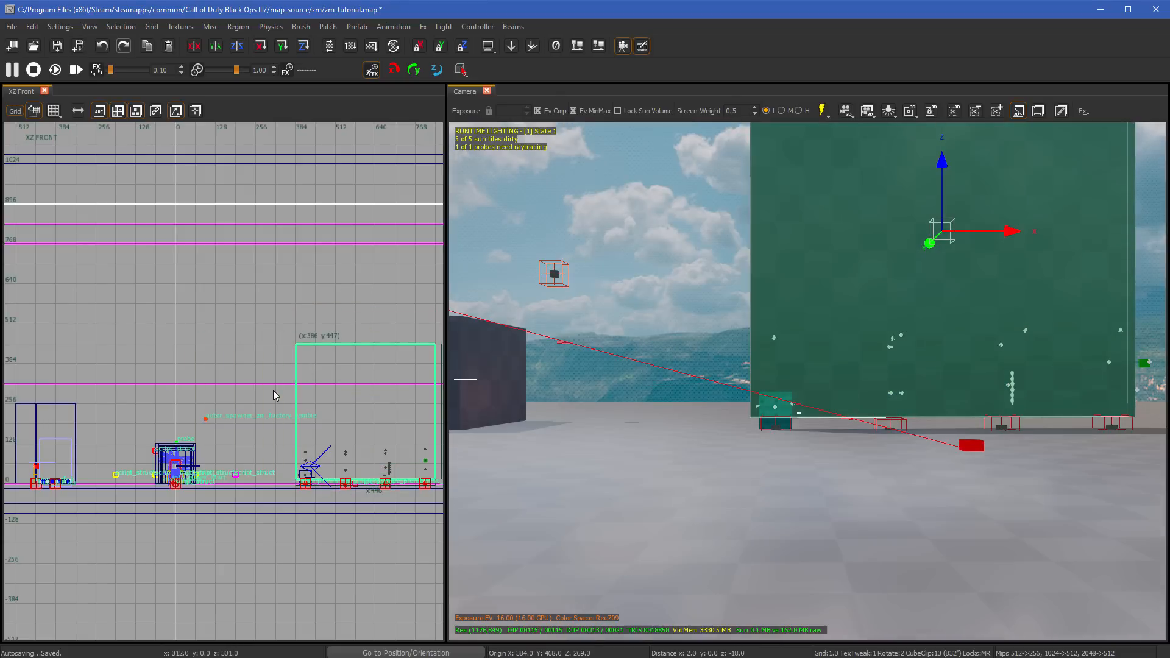
pyautogui.moveTo(329, 329); pyautogui.dragTo(331, 366)
pyautogui.press('Escape')
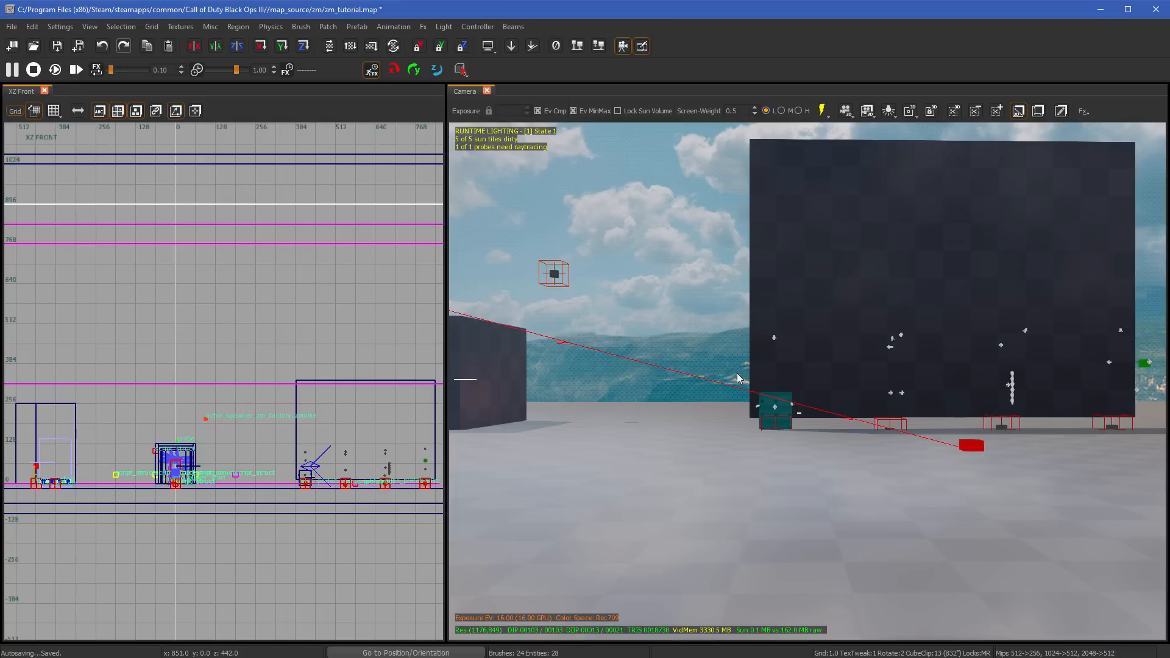
# - Undo the move and height changes on the large wall and deselect it
pyautogui.click(969, 322)
pyautogui.hotkey('ctrl', 'z')
pyautogui.hotkey('ctrl', 'z')
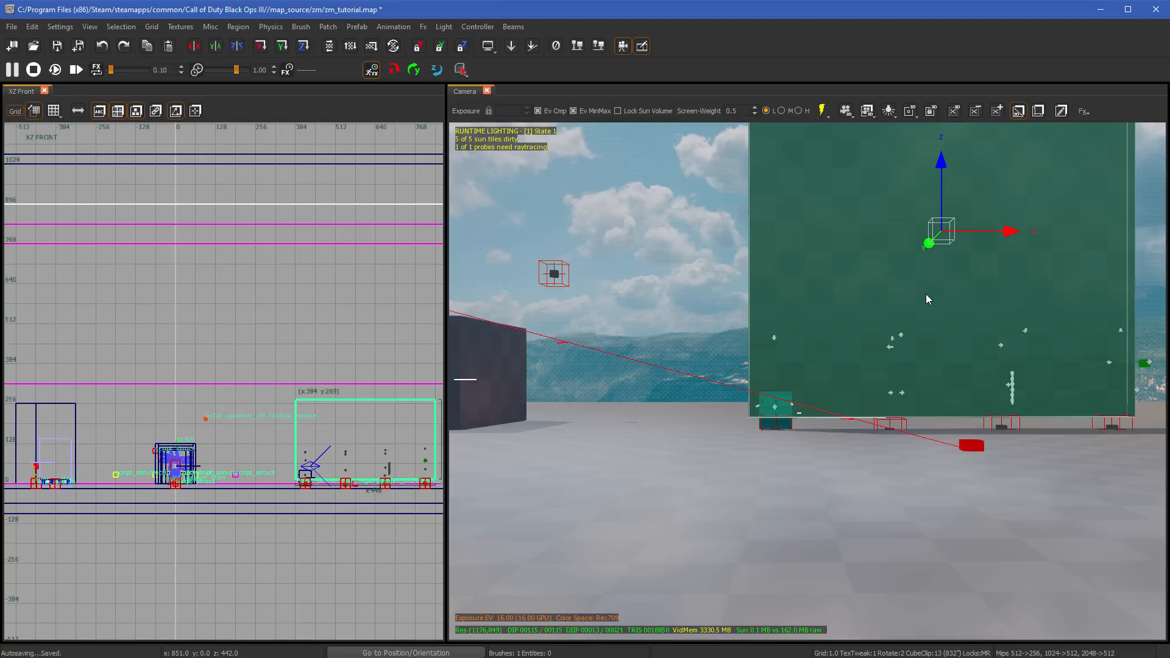
pyautogui.hotkey('ctrl', 'z')
pyautogui.press('Escape')
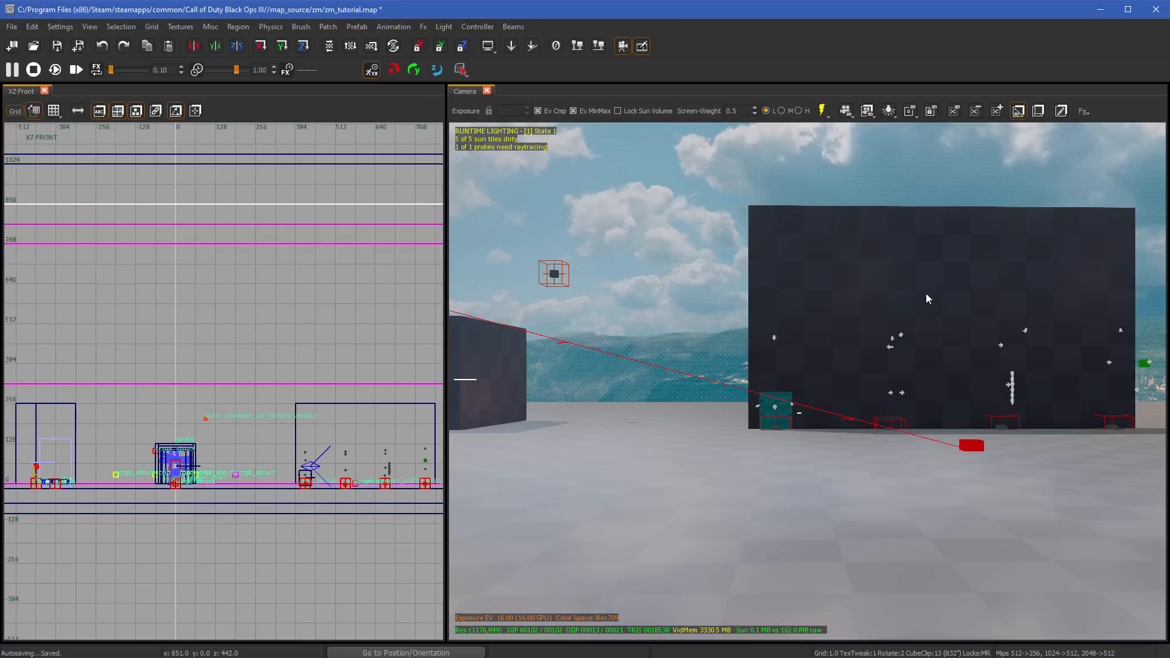
# - Rotate the large wall with the Camera view gizmo by about -12.8 on Z, -11.8 on X and 6.8 on Y
pyautogui.keyDown('shift'); pyautogui.click(907, 295); pyautogui.keyUp('shift')
pyautogui.press('r')
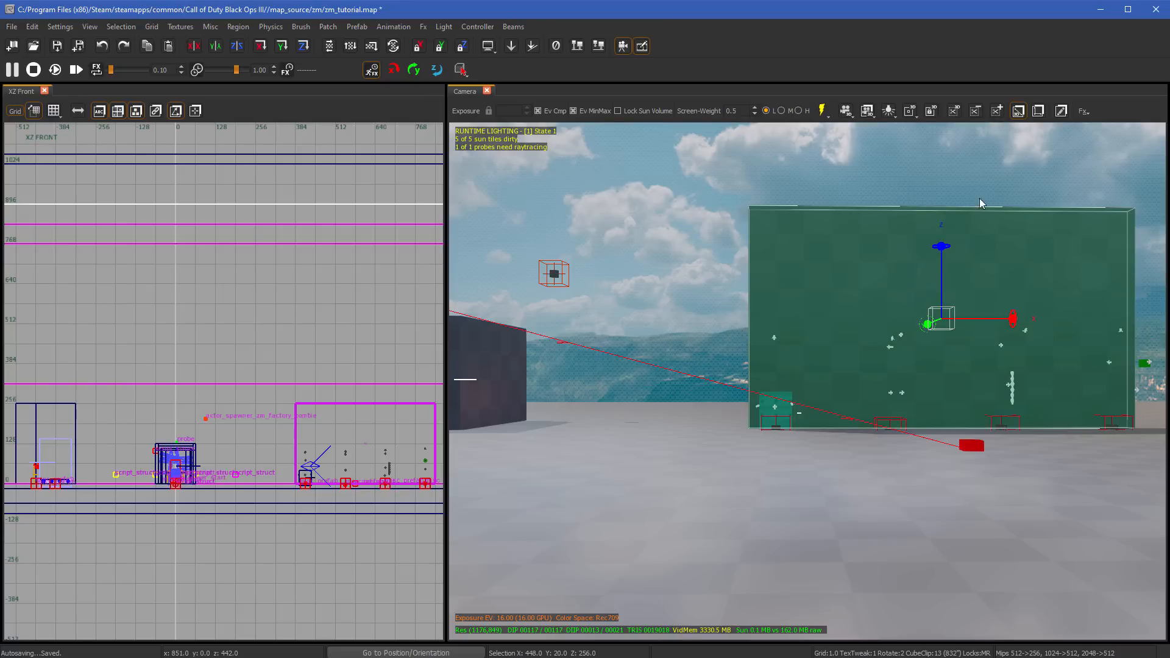
pyautogui.moveTo(950, 248)
pyautogui.mouseDown()
pyautogui.moveTo(1091, 253)
pyautogui.moveTo(987, 275)
pyautogui.moveTo(847, 276)
pyautogui.mouseUp()
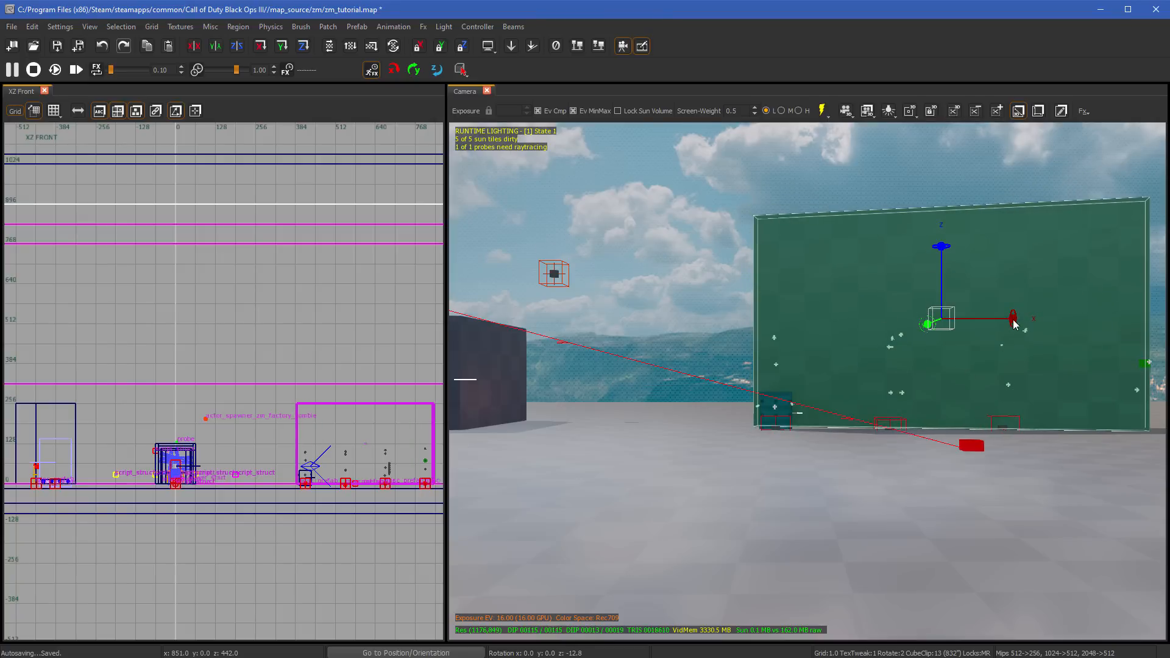
pyautogui.moveTo(1013, 319)
pyautogui.mouseDown()
pyautogui.moveTo(1020, 155)
pyautogui.moveTo(1002, 215)
pyautogui.mouseUp()
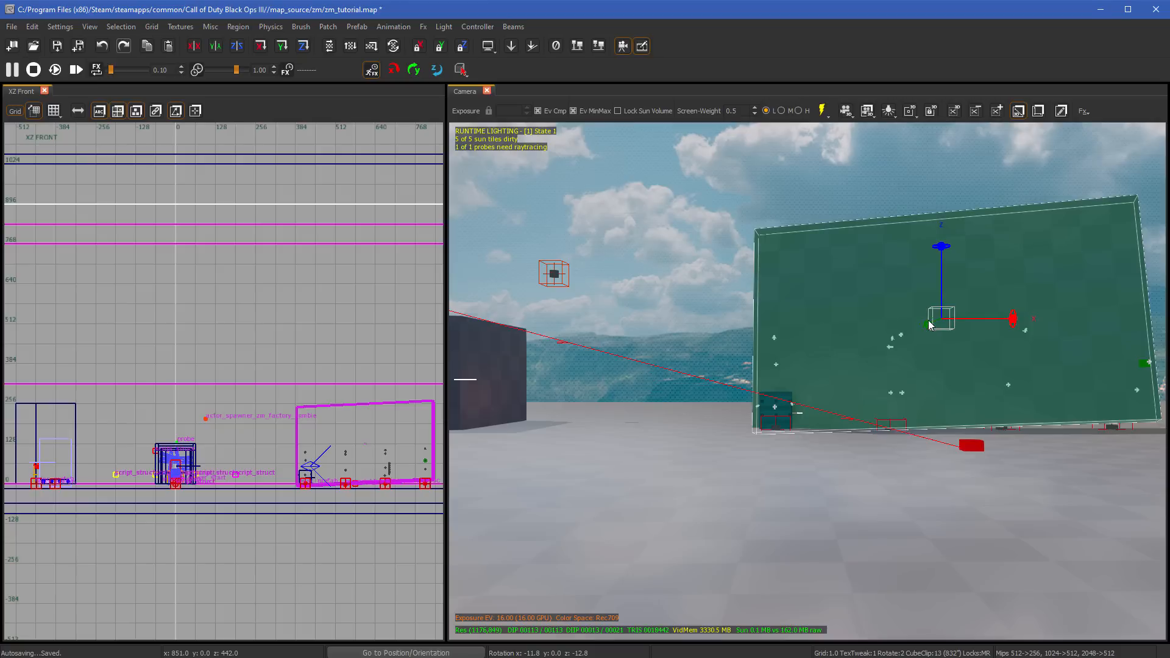
pyautogui.moveTo(928, 325)
pyautogui.mouseDown()
pyautogui.moveTo(917, 363)
pyautogui.moveTo(1070, 267)
pyautogui.moveTo(842, 398)
pyautogui.moveTo(999, 376)
pyautogui.mouseUp()
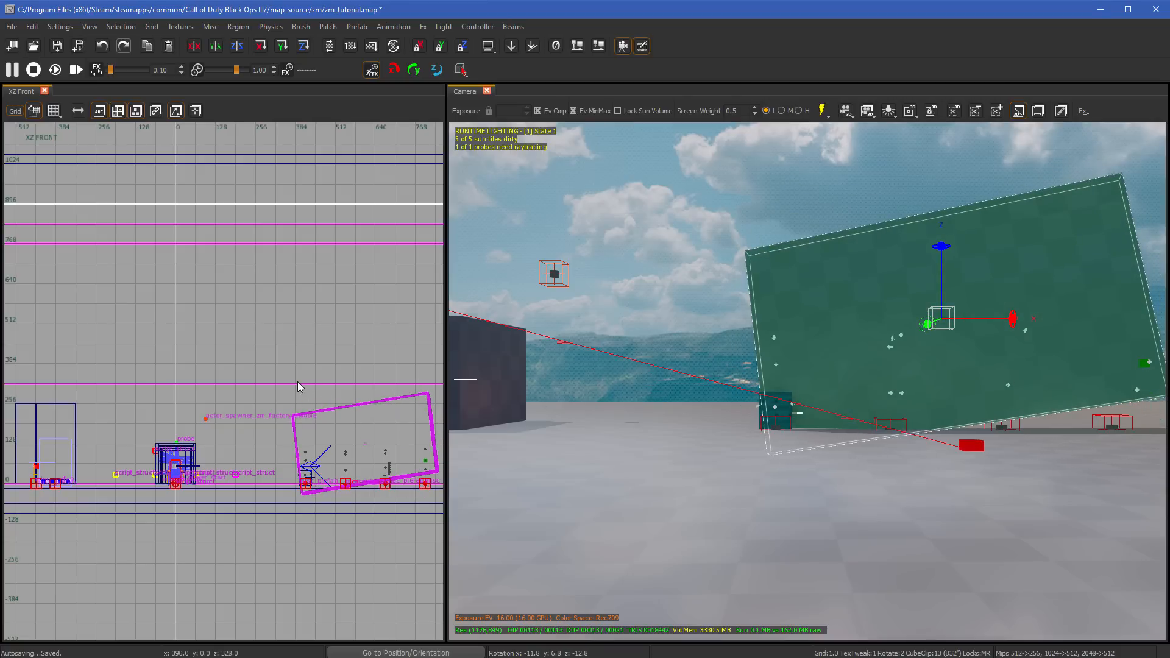
# - Rotate the wall further in the XZ Front and XY Top views to about X -27.6, Y 13.0, Z -4.4
pyautogui.moveTo(298, 384)
pyautogui.mouseDown()
pyautogui.moveTo(296, 221)
pyautogui.moveTo(305, 366)
pyautogui.moveTo(340, 266)
pyautogui.moveTo(334, 541)
pyautogui.moveTo(315, 299)
pyautogui.moveTo(347, 415)
pyautogui.mouseUp()
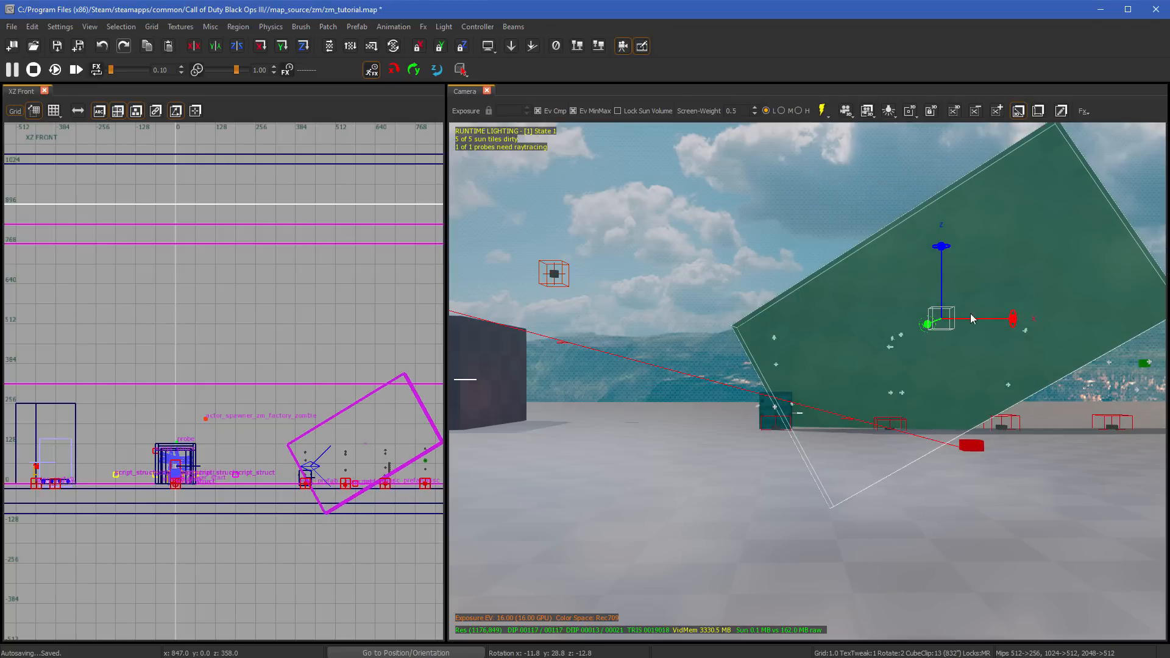
pyautogui.moveTo(375, 287)
pyautogui.mouseDown()
pyautogui.moveTo(435, 302)
pyautogui.moveTo(228, 309)
pyautogui.moveTo(303, 329)
pyautogui.moveTo(217, 358)
pyautogui.moveTo(350, 345)
pyautogui.moveTo(377, 447)
pyautogui.moveTo(283, 342)
pyautogui.moveTo(335, 231)
pyautogui.moveTo(327, 295)
pyautogui.moveTo(342, 313)
pyautogui.moveTo(317, 193)
pyautogui.moveTo(332, 323)
pyautogui.moveTo(363, 387)
pyautogui.moveTo(138, 180)
pyautogui.moveTo(442, 386)
pyautogui.moveTo(330, 272)
pyautogui.moveTo(338, 284)
pyautogui.mouseUp()
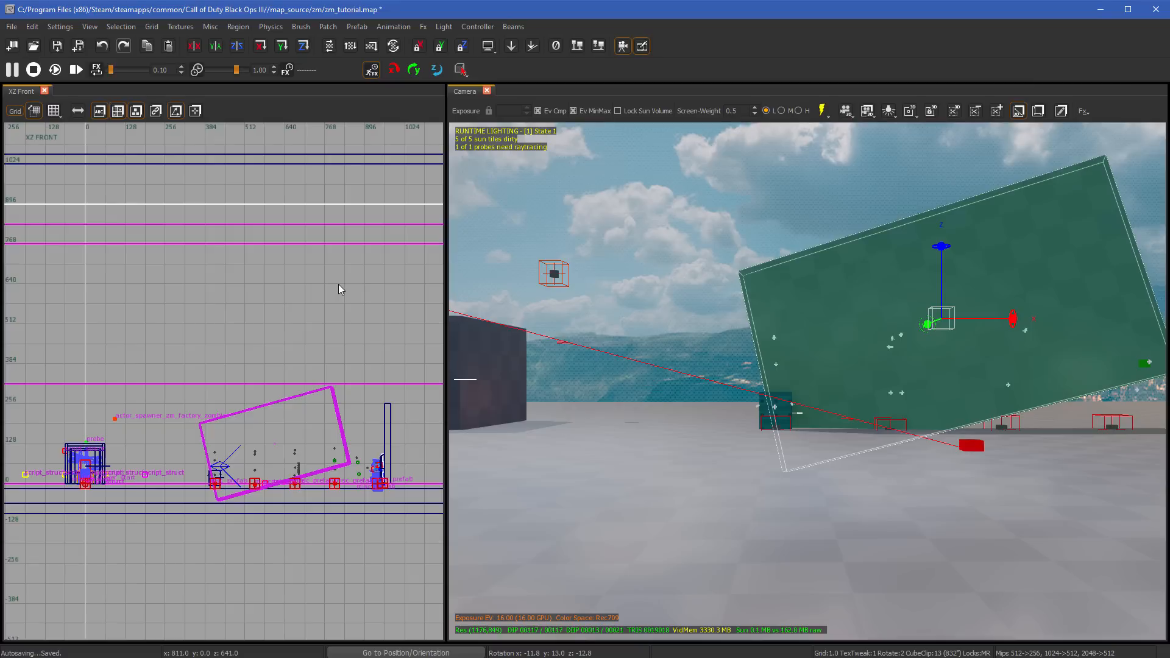
pyautogui.hotkey('ctrl', 'Tab')
pyautogui.moveTo(240, 299)
pyautogui.mouseDown()
pyautogui.moveTo(235, 183)
pyautogui.moveTo(350, 253)
pyautogui.moveTo(360, 451)
pyautogui.moveTo(371, 373)
pyautogui.mouseUp()
pyautogui.hotkey('ctrl', 'Tab')
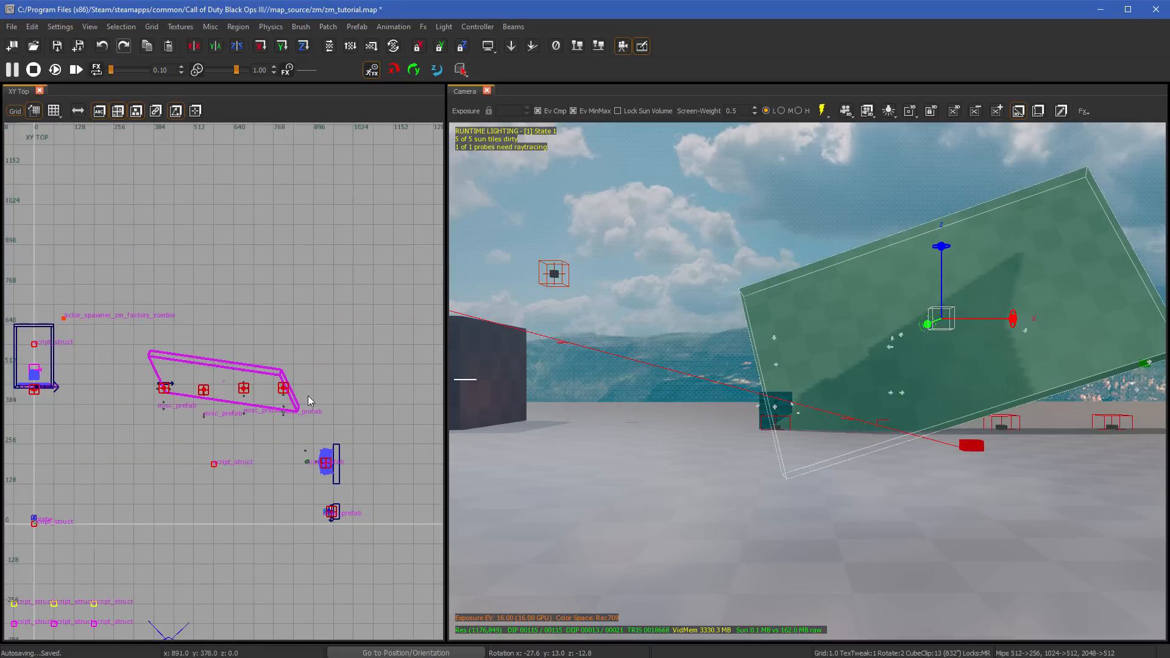
pyautogui.moveTo(309, 396)
pyautogui.mouseDown()
pyautogui.moveTo(288, 162)
pyautogui.moveTo(323, 188)
pyautogui.moveTo(282, 324)
pyautogui.moveTo(319, 356)
pyautogui.moveTo(825, 425)
pyautogui.mouseUp()
# - Undo all rotations of the large wall and delete the stray duplicate wall in front of it
pyautogui.hotkey('ctrl', 'z')
pyautogui.hotkey('ctrl', 'z')
pyautogui.hotkey('ctrl', 'z')
pyautogui.hotkey('ctrl', 'z')
pyautogui.hotkey('ctrl', 'z')
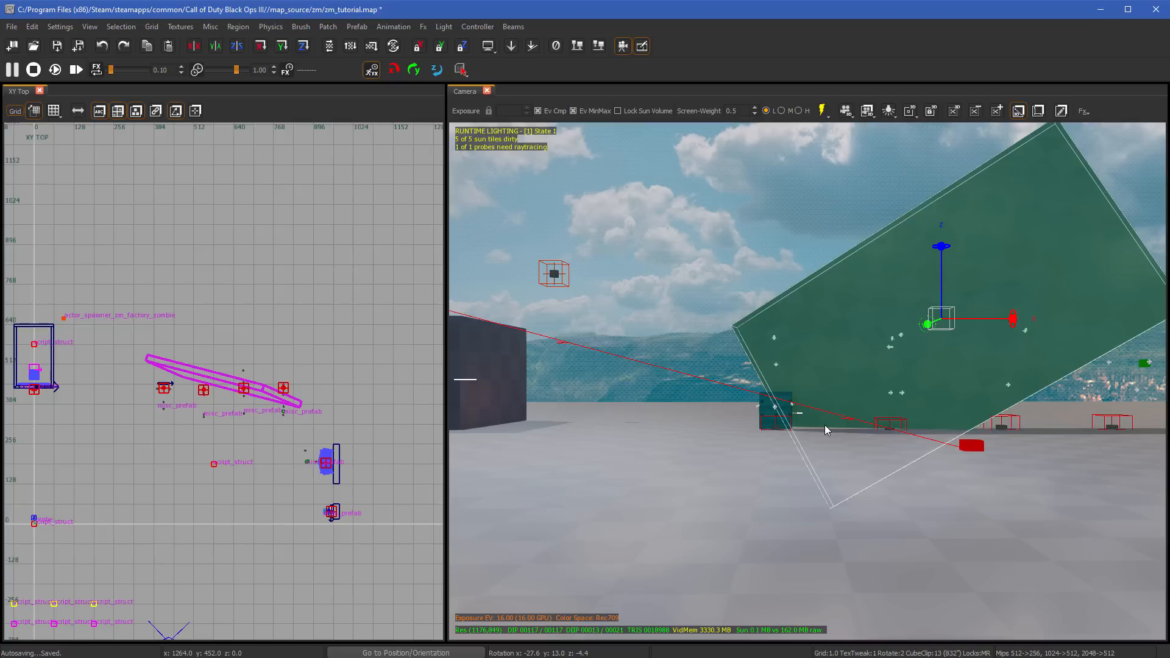
pyautogui.hotkey('ctrl', 'z')
pyautogui.hotkey('ctrl', 'z')
pyautogui.hotkey('ctrl', 'z')
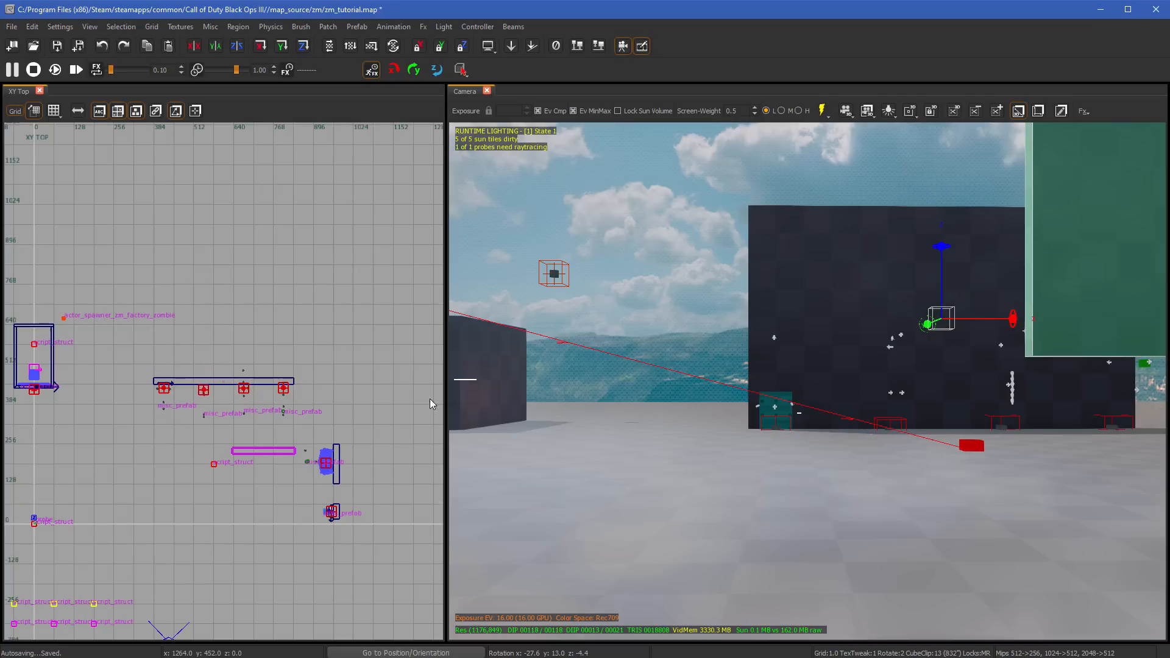
pyautogui.press('Delete')
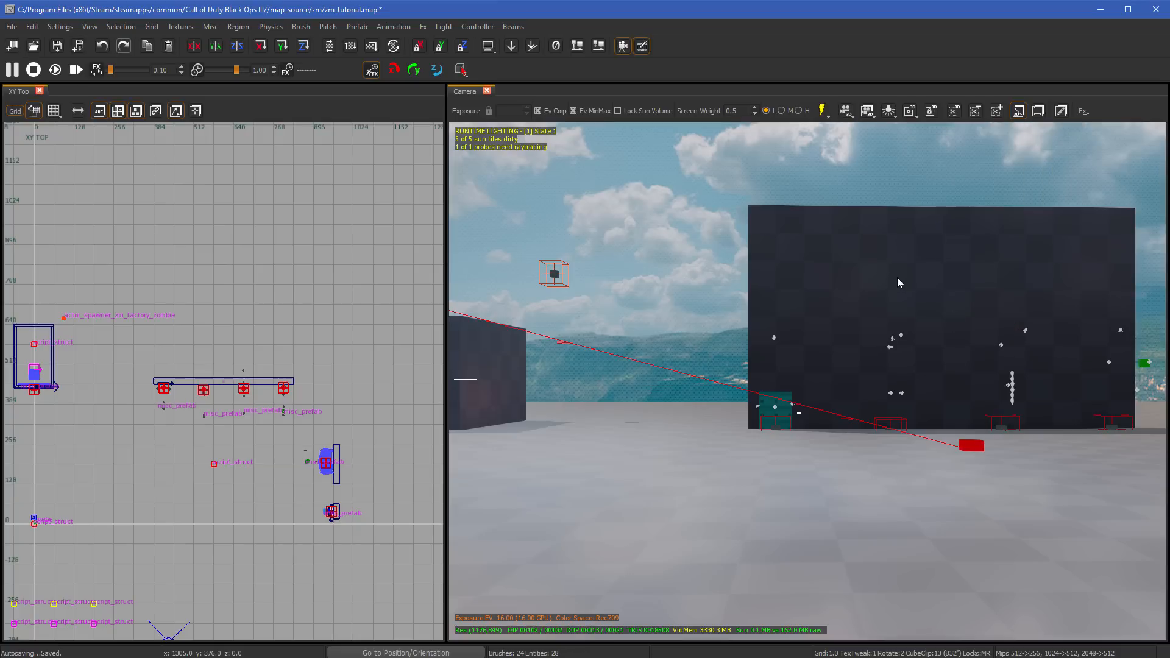
# - Select the large wall, review the flip and effects playback tools, and deselect the wall
pyautogui.click(927, 298)
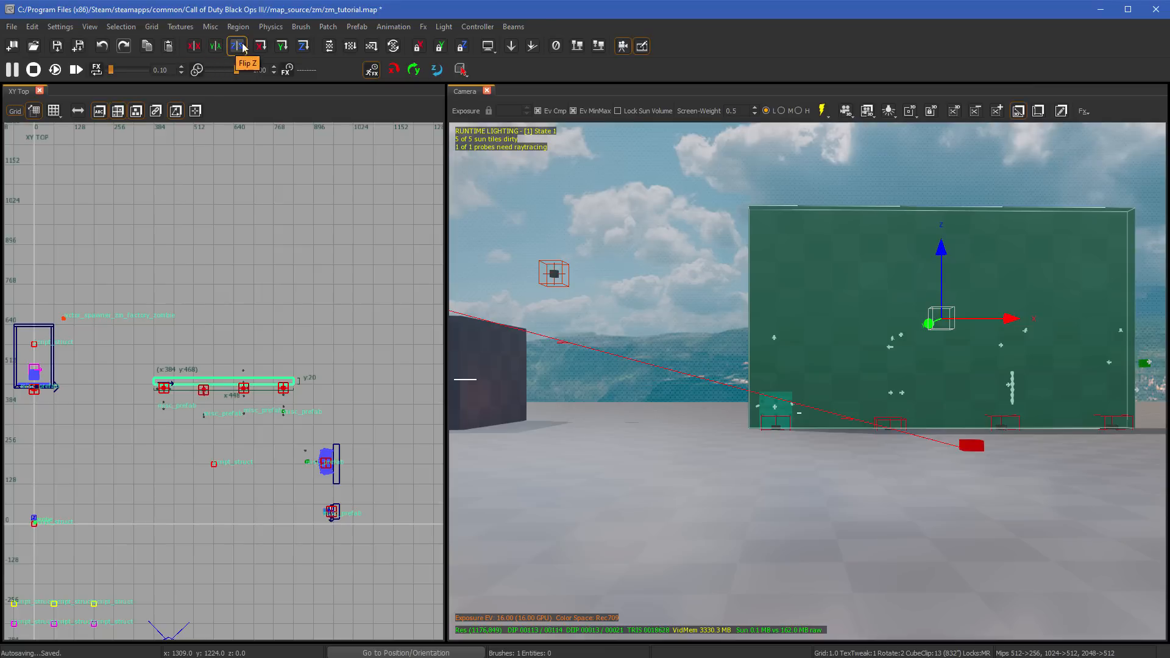
pyautogui.click(11, 69)
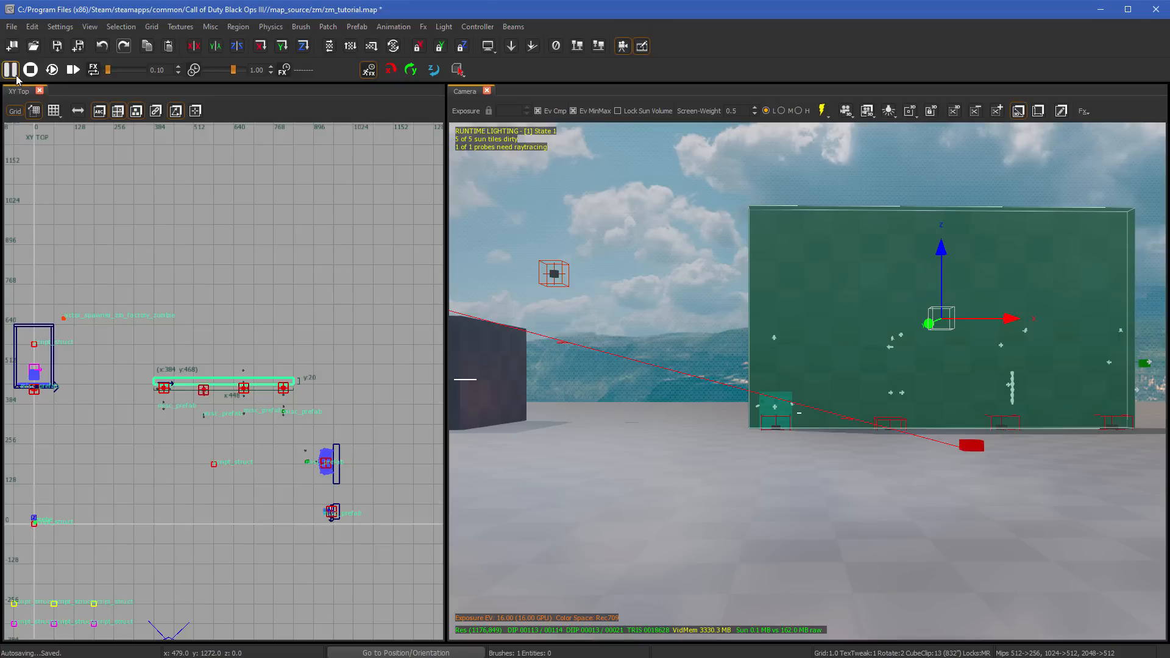
pyautogui.click(10, 68)
pyautogui.moveTo(825, 369); pyautogui.dragTo(820, 360, button='right')
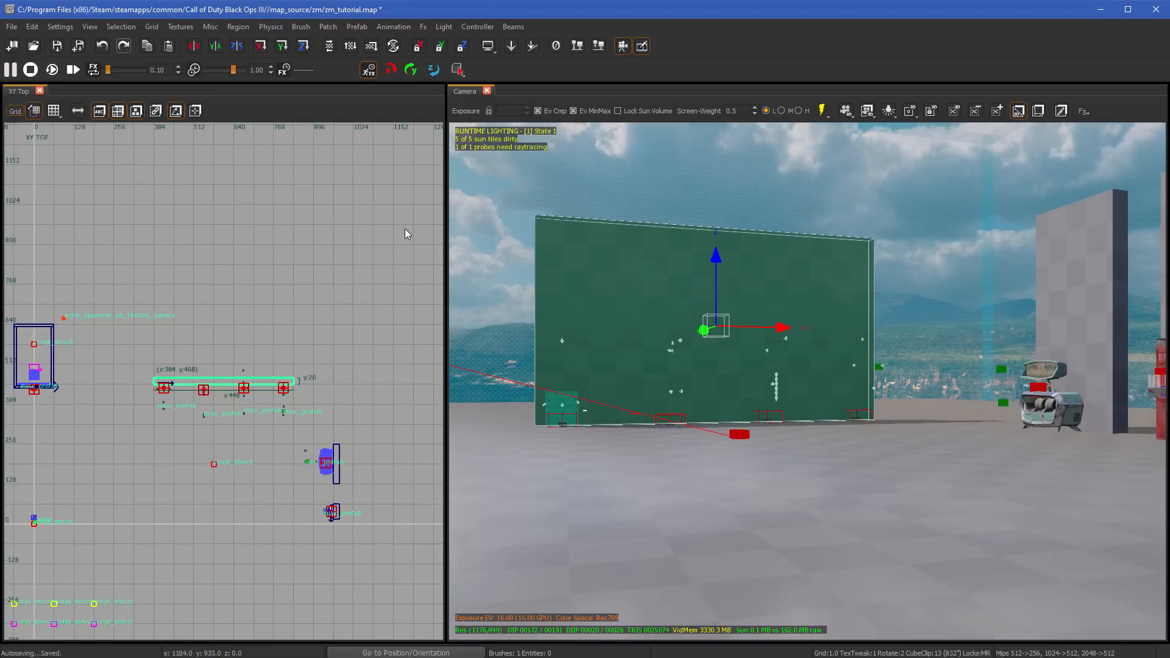
pyautogui.press('Escape')
# - Save the map and export its lighting at quality L with local probes and recomputed cached lighting
pyautogui.moveTo(662, 375)
pyautogui.mouseDown(button='right')
pyautogui.moveTo(646, 389)
pyautogui.moveTo(774, 397)
pyautogui.mouseUp(button='right')
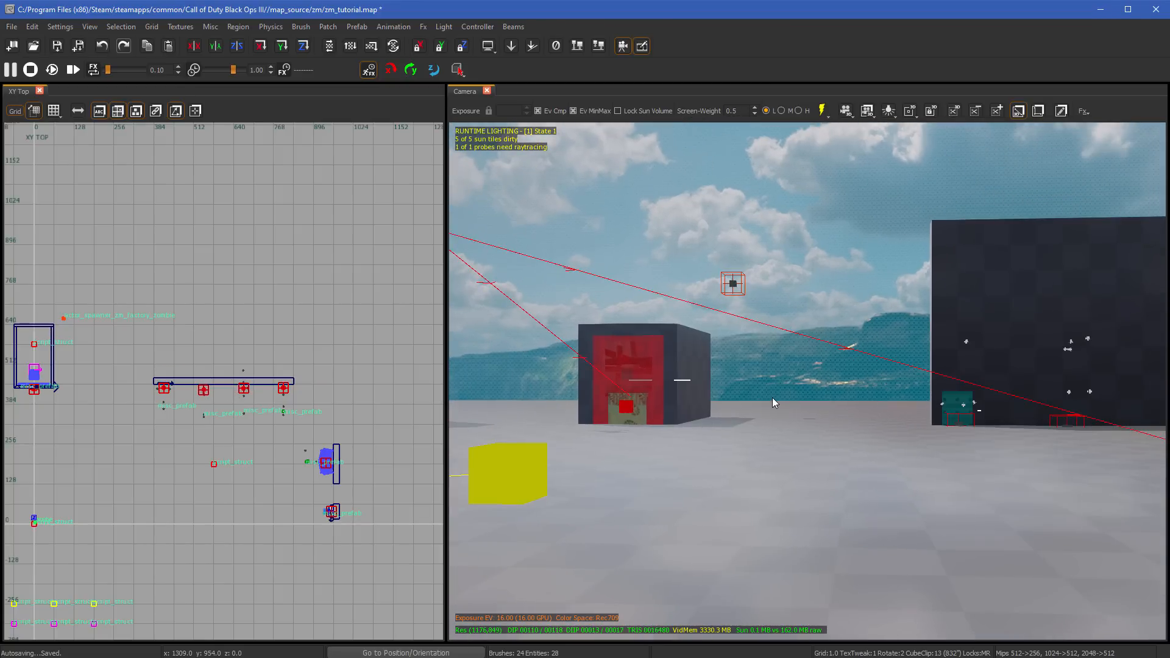
pyautogui.hotkey('ctrl', 's')
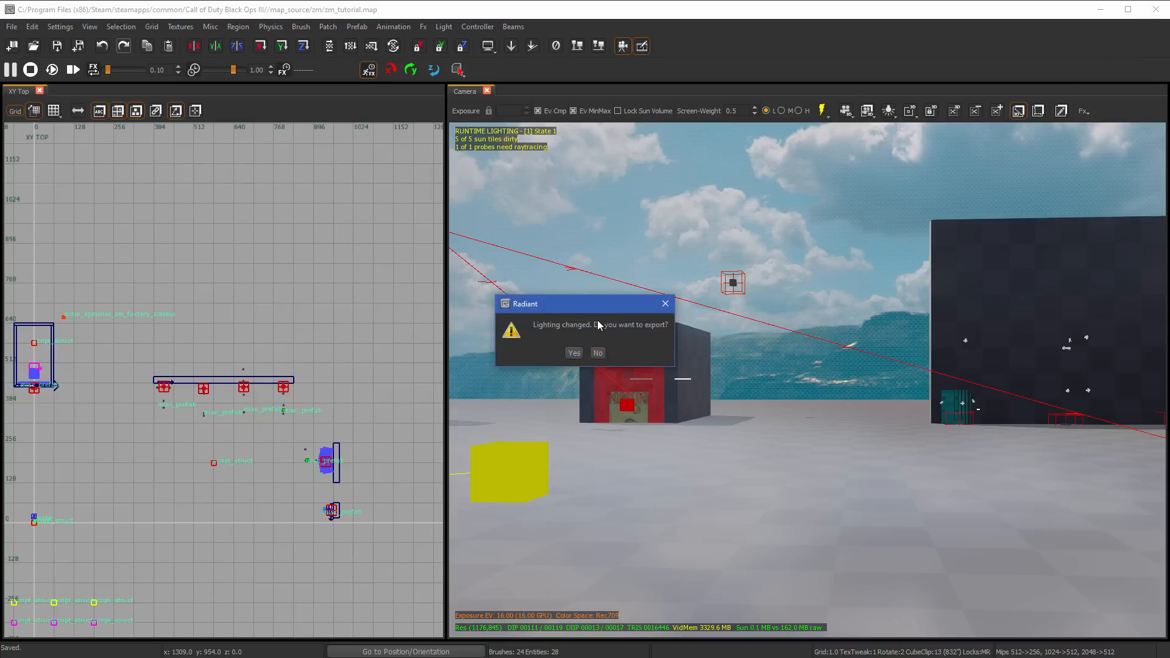
pyautogui.click(574, 353)
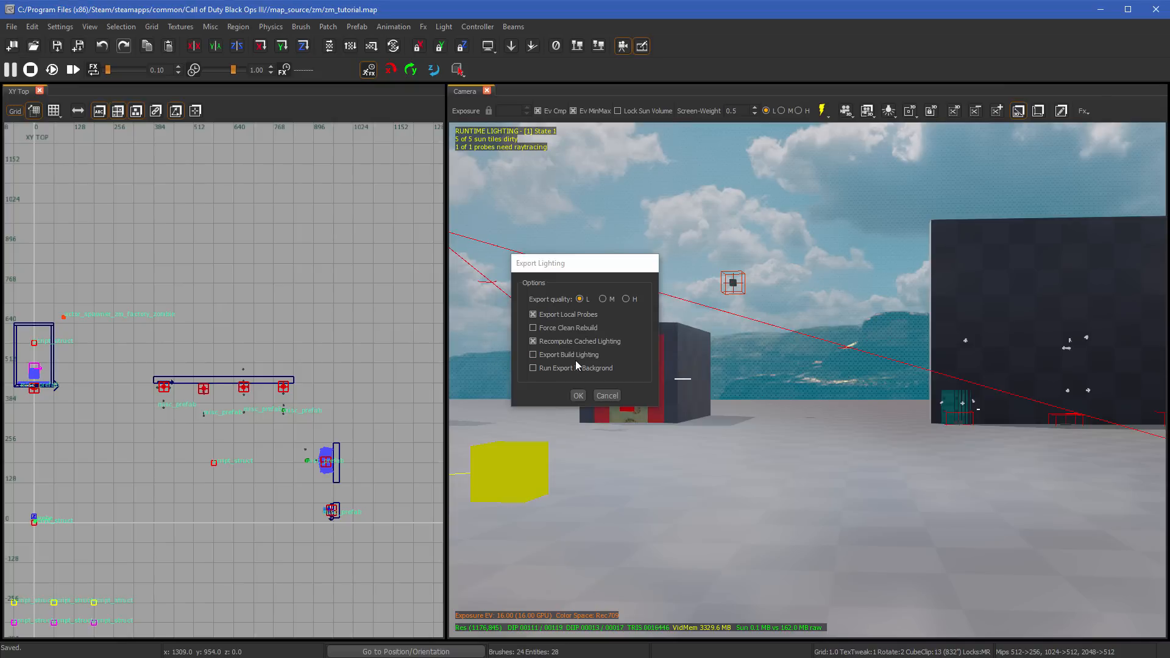
pyautogui.click(578, 396)
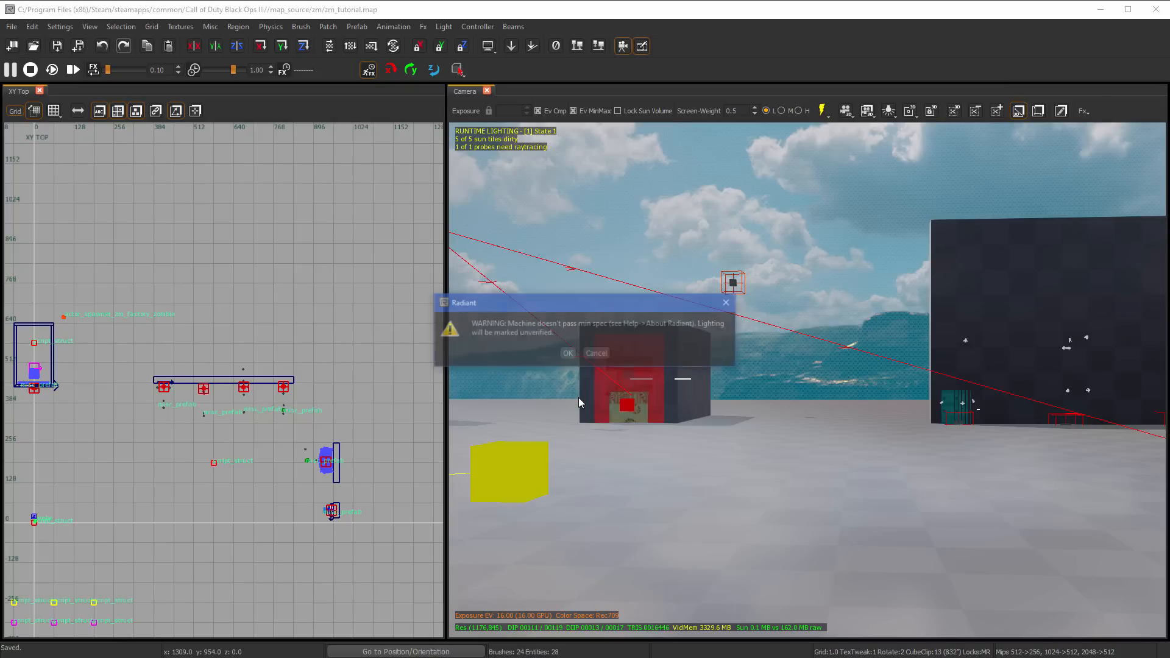
pyautogui.click(567, 355)
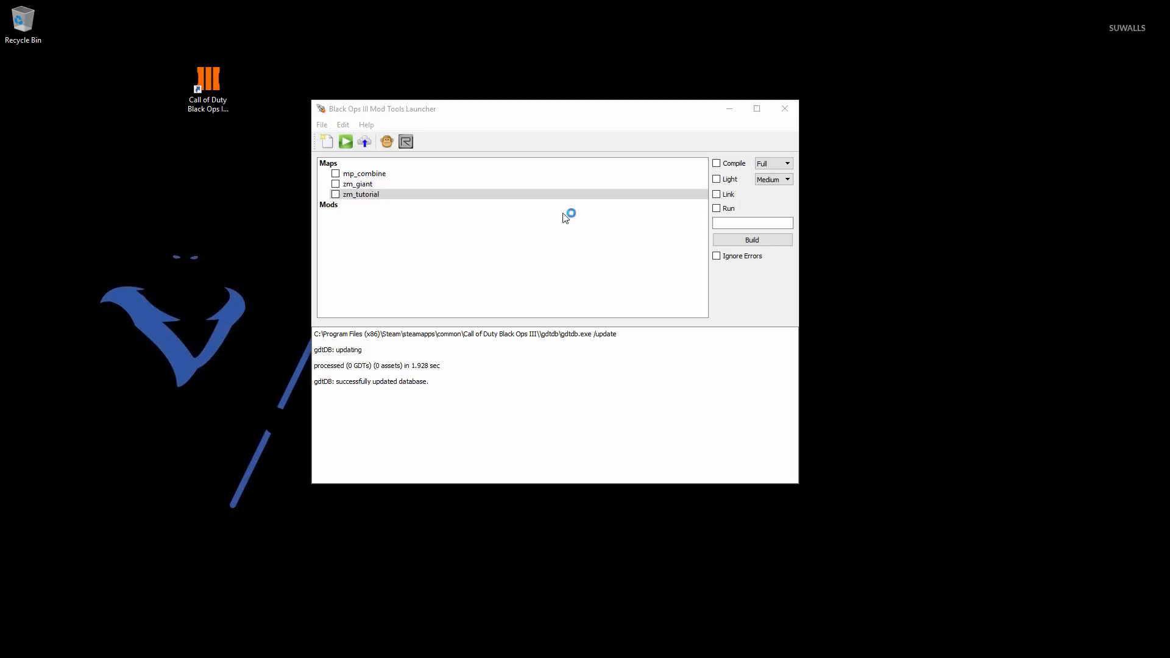
# - In the Mod Tools Launcher, build zm_tutorial with Compile, Light and Link enabled
pyautogui.click(335, 194)
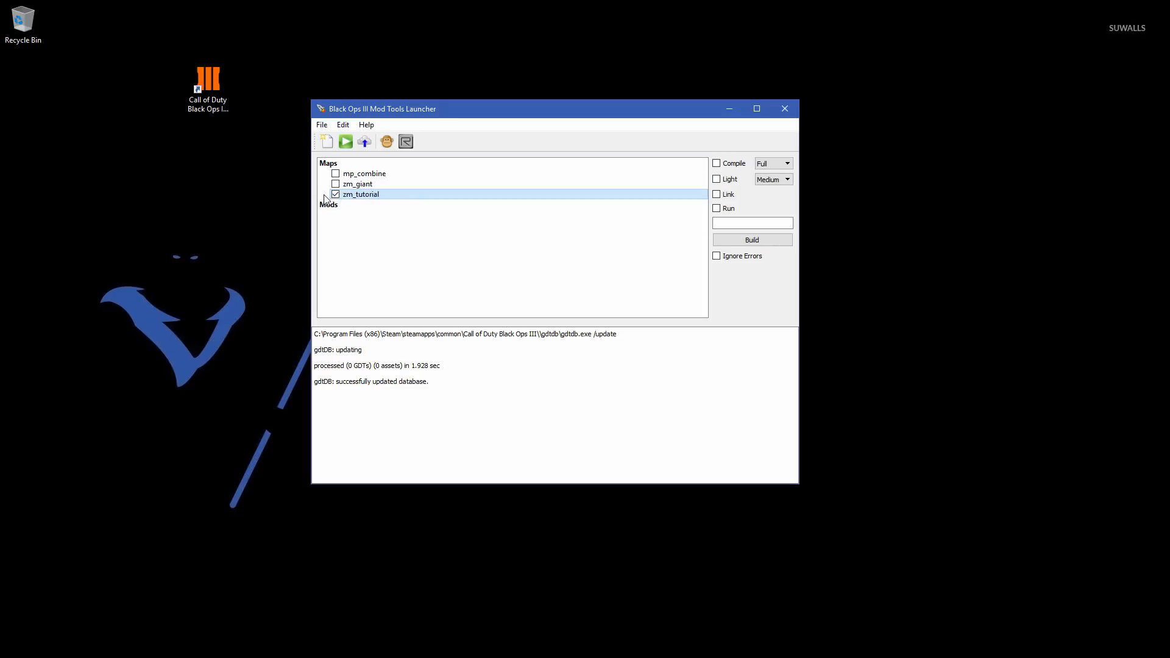
pyautogui.click(717, 163)
pyautogui.click(717, 179)
pyautogui.click(717, 194)
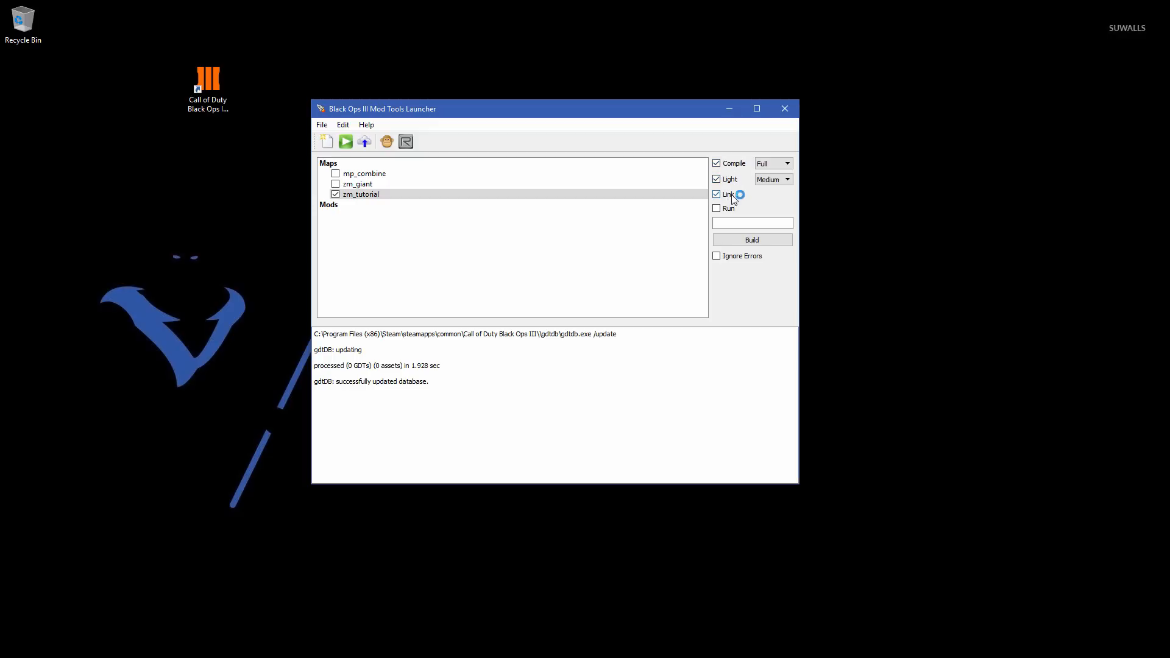
pyautogui.click(762, 240)
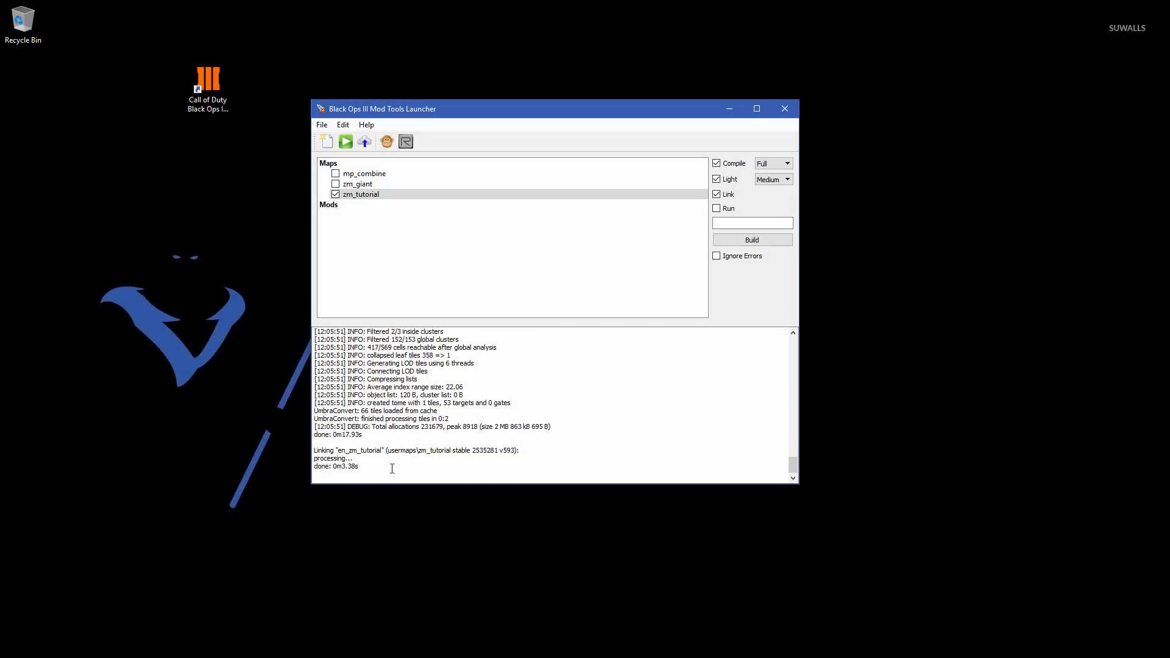
# - Disable Compile, Light and Link, run zm_tutorial with only Run enabled, and walk around the map in the game
pyautogui.click(717, 179)
pyautogui.click(717, 164)
pyautogui.click(717, 194)
pyautogui.click(716, 209)
pyautogui.click(748, 240)
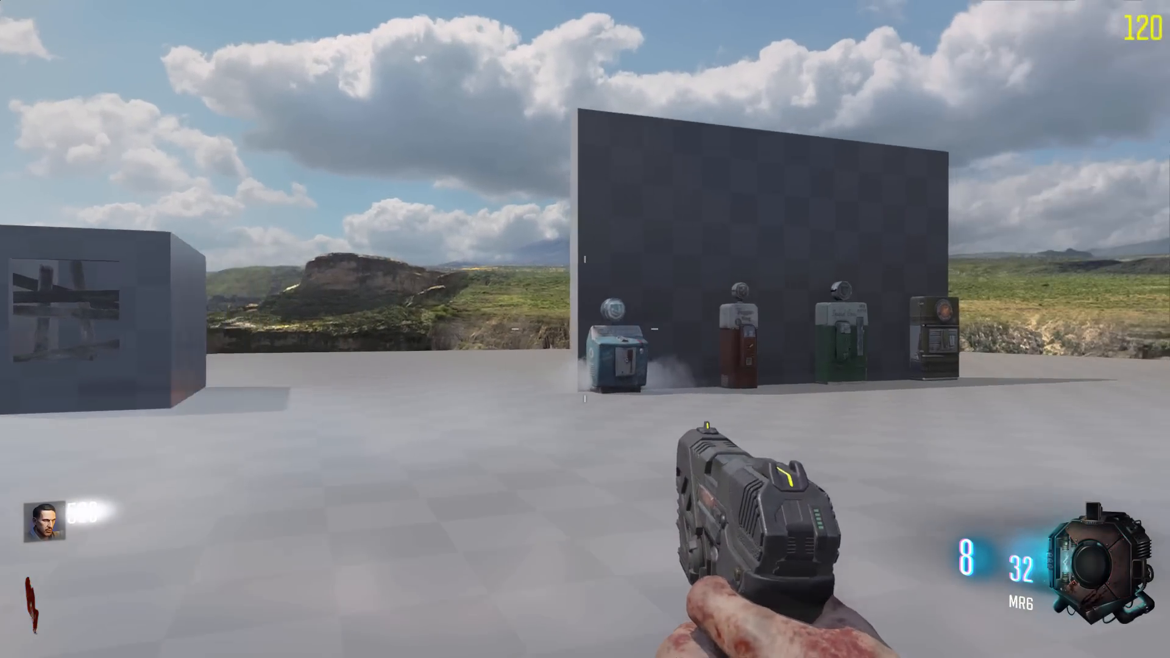
pyautogui.press('w')
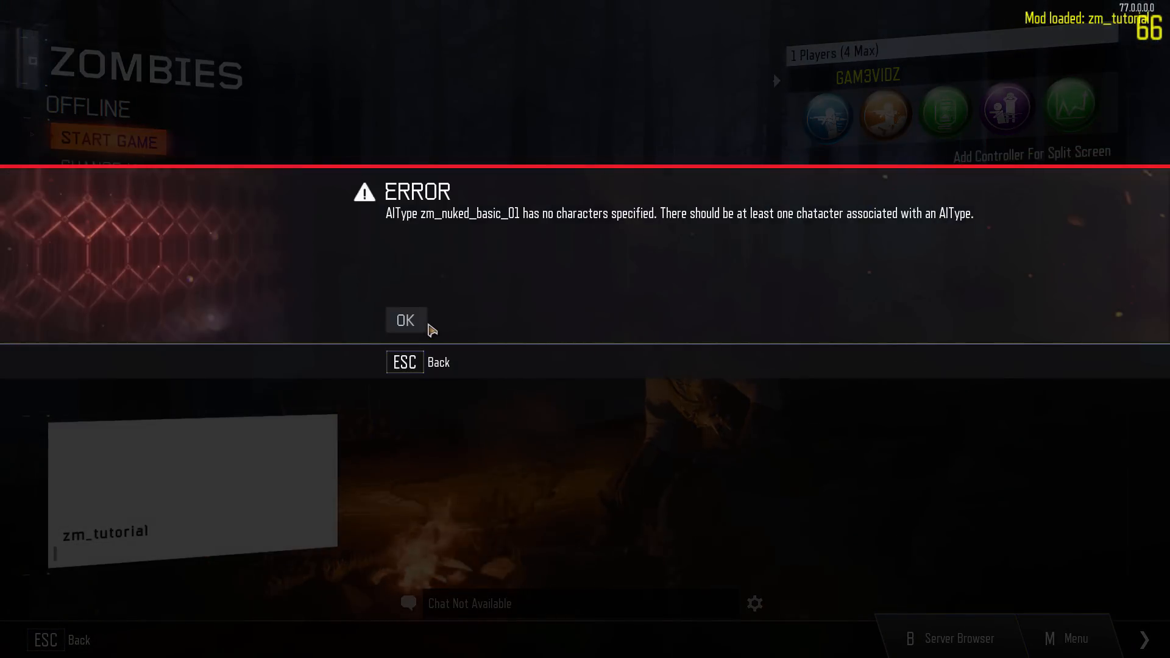
# - Dismiss the error message, start the zm_tutorial game again, and fire the pistol in the map
pyautogui.click(425, 321)
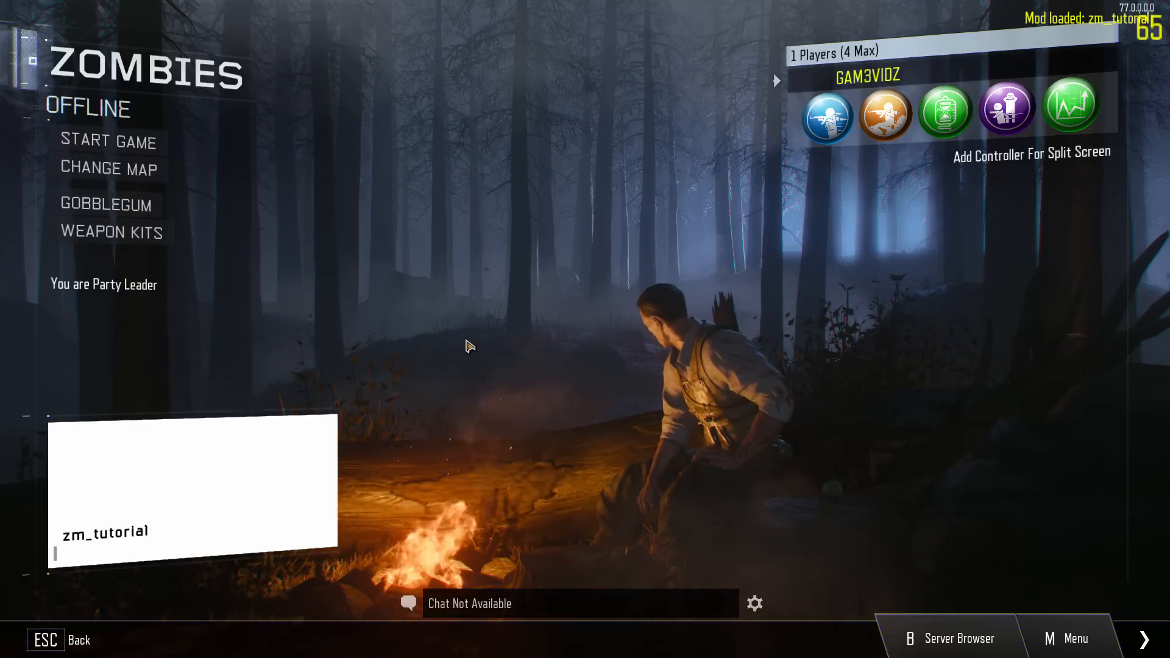
pyautogui.click(110, 141)
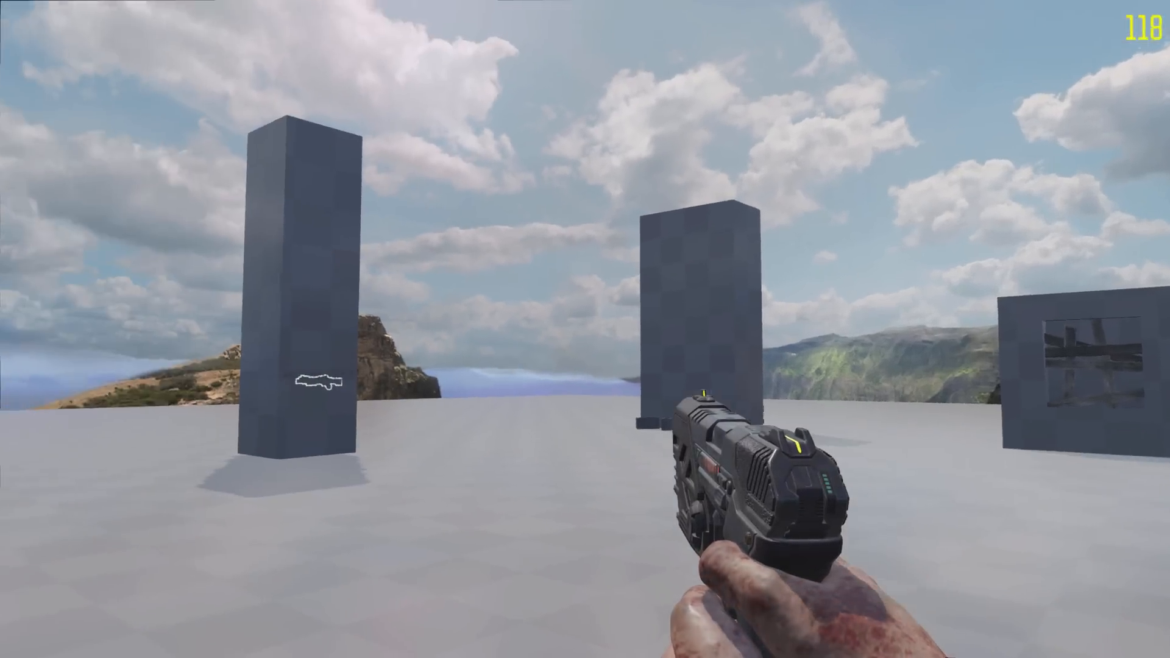
pyautogui.click(585, 329)
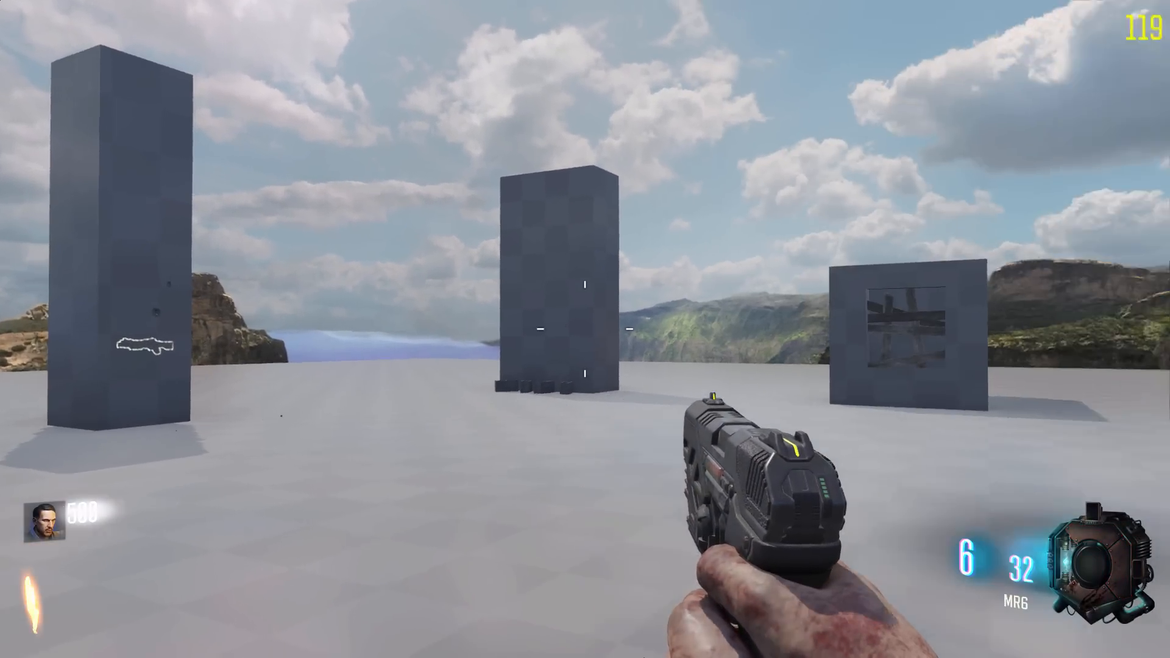